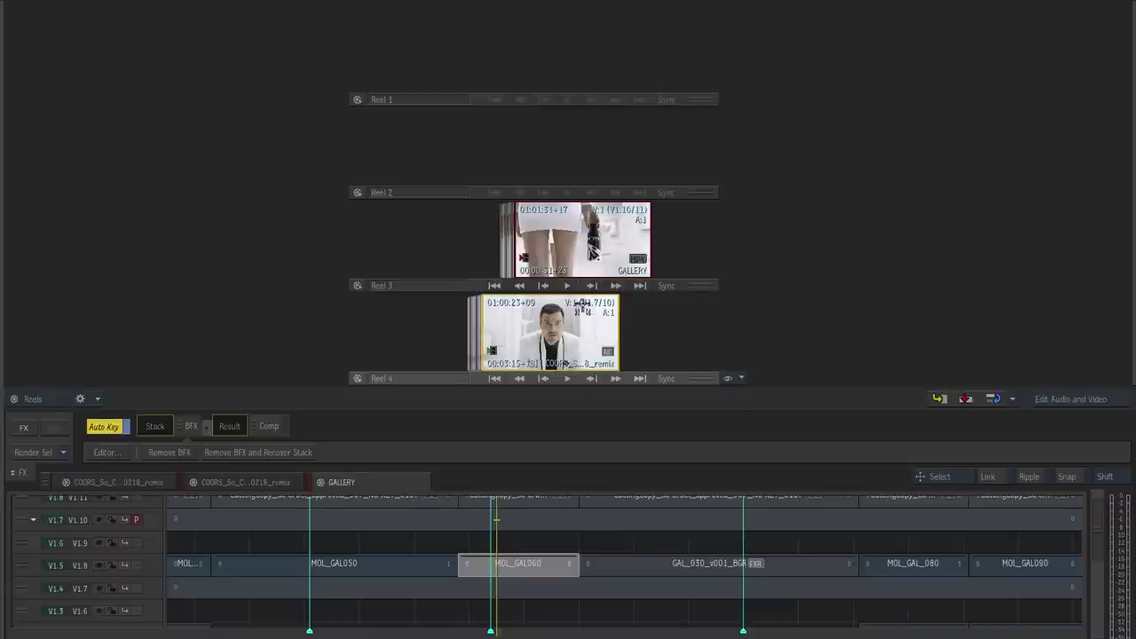
- Open the COORS remix sequence from Reel 4 and examine the edits across its stacked video tracks
double_click(551, 317)
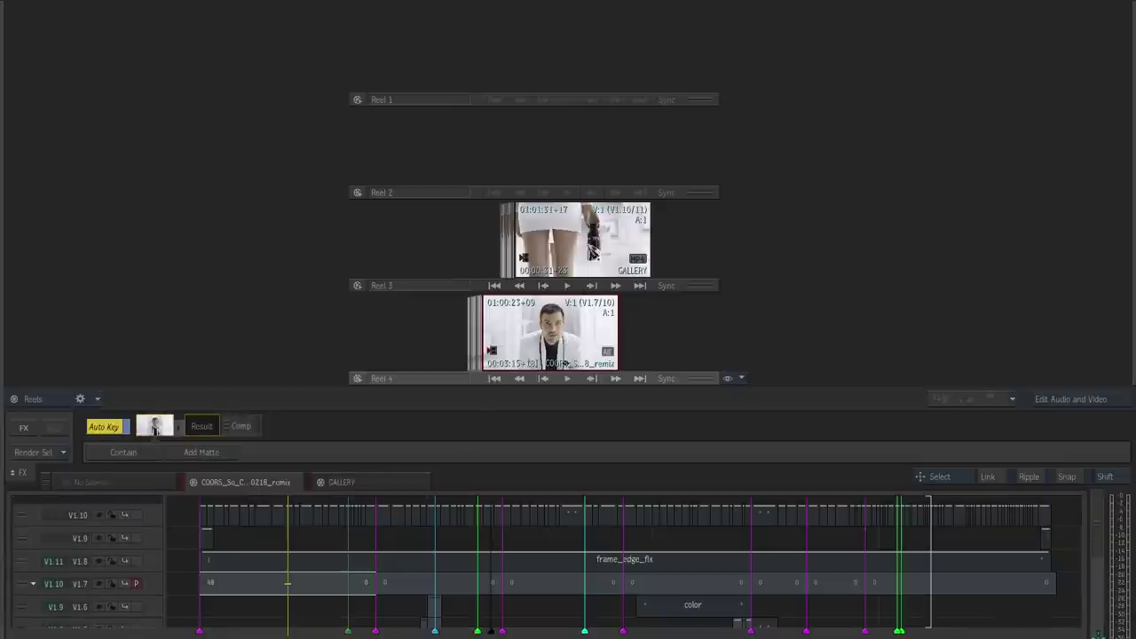
scroll(304, 510, "down", 4)
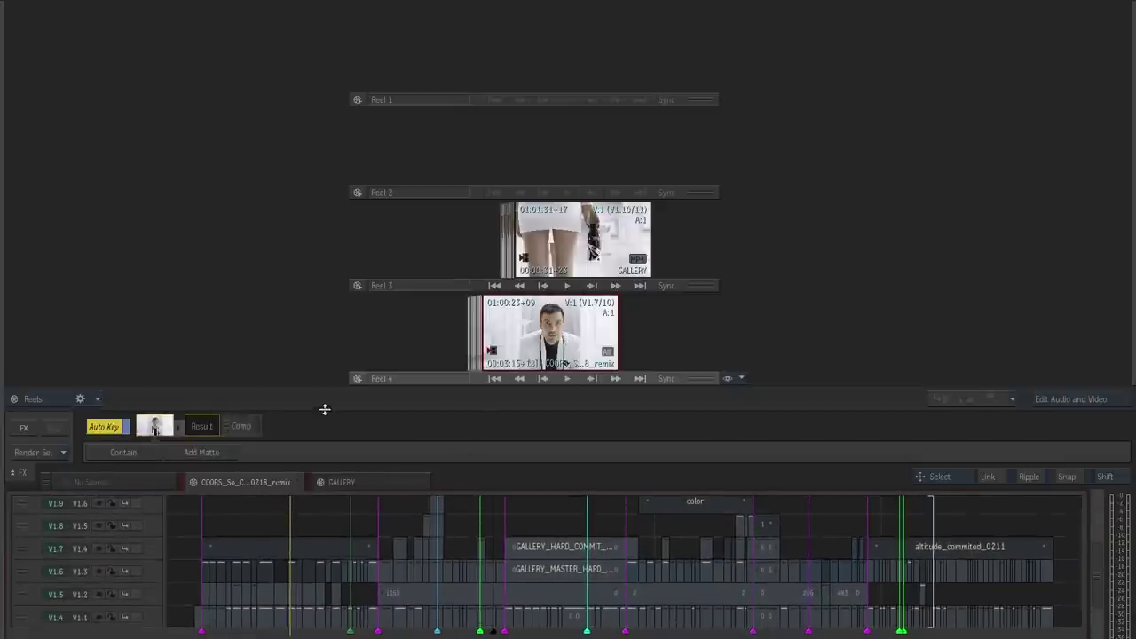
left_click_drag(325, 406, 337, 376)
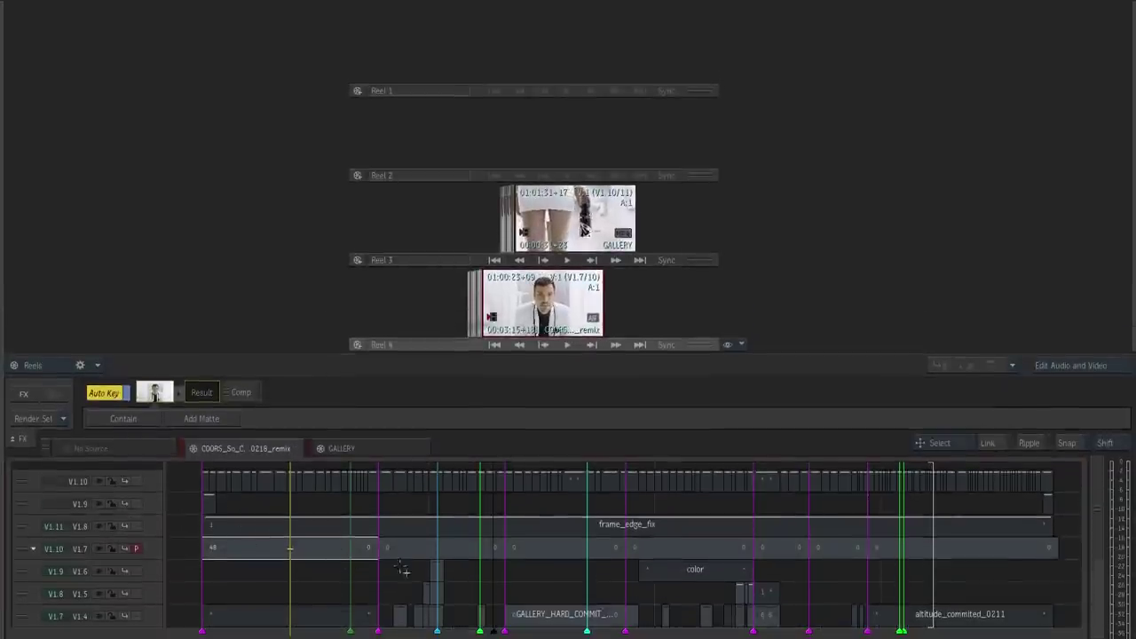
scroll(415, 584, "down", 2)
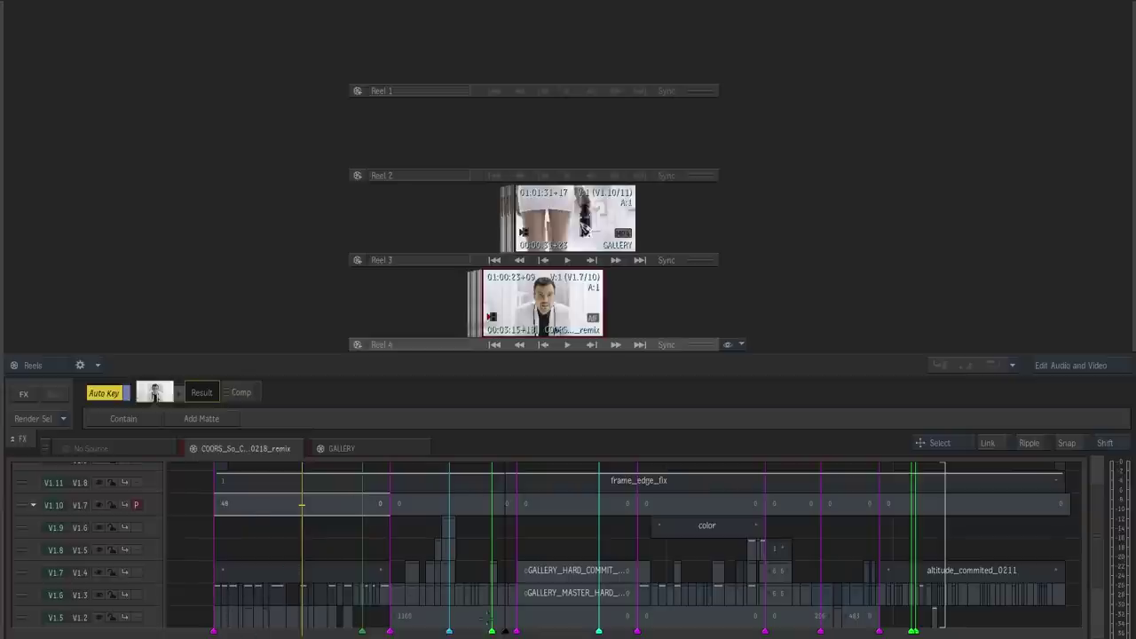
scroll(197, 568, "down", 3)
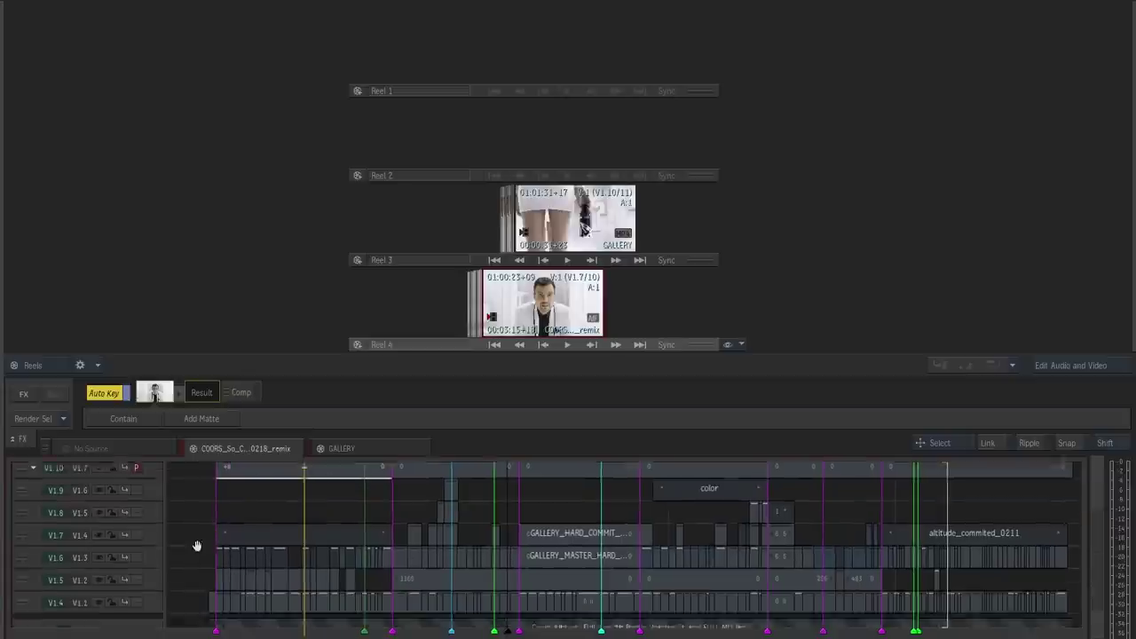
left_click_drag(179, 531, 302, 612)
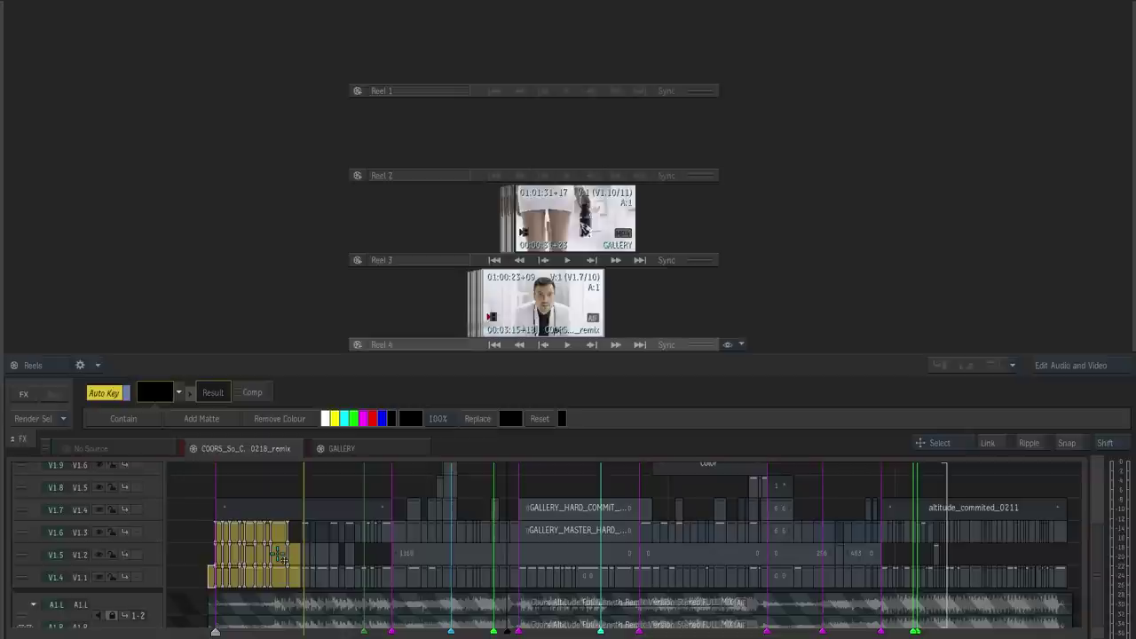
left_click(197, 538)
left_click_drag(405, 539, 428, 556)
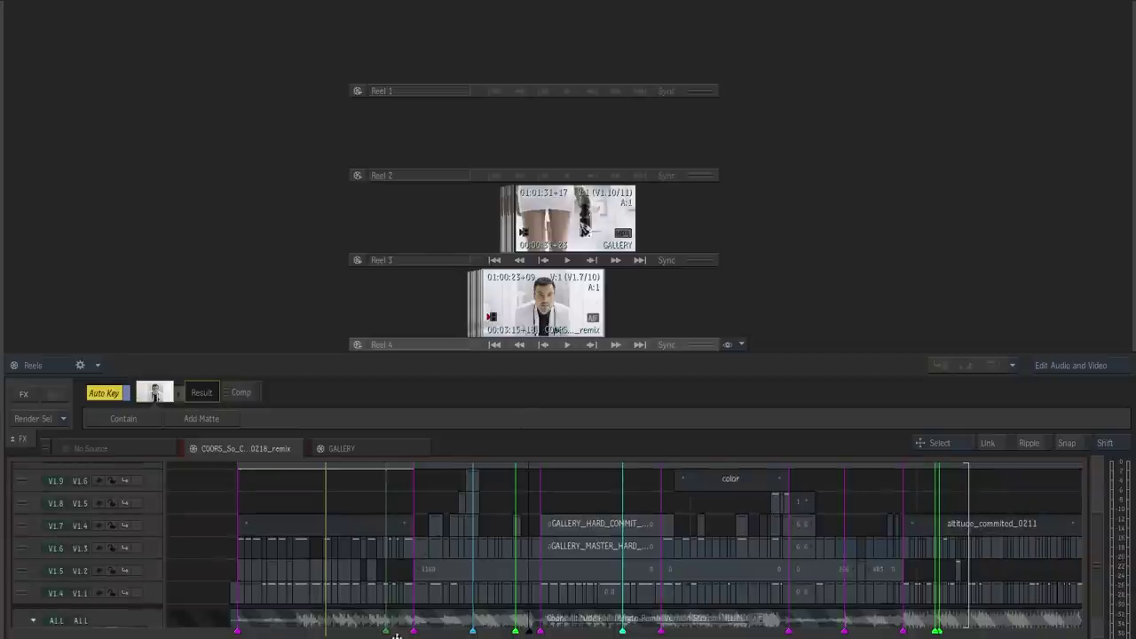
- Open the GALLERY sequence from Reel 3 and browse its MOL_GAL shot segments
left_click(559, 206)
double_click(559, 206)
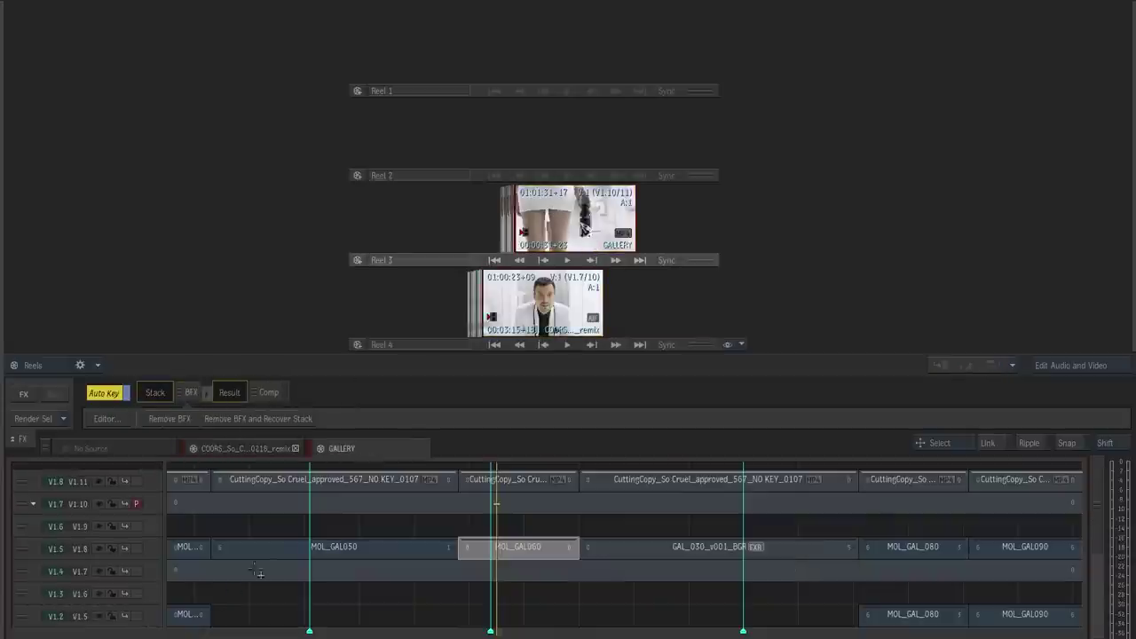
left_click_drag(310, 552, 522, 568)
left_click_drag(275, 568, 89, 287)
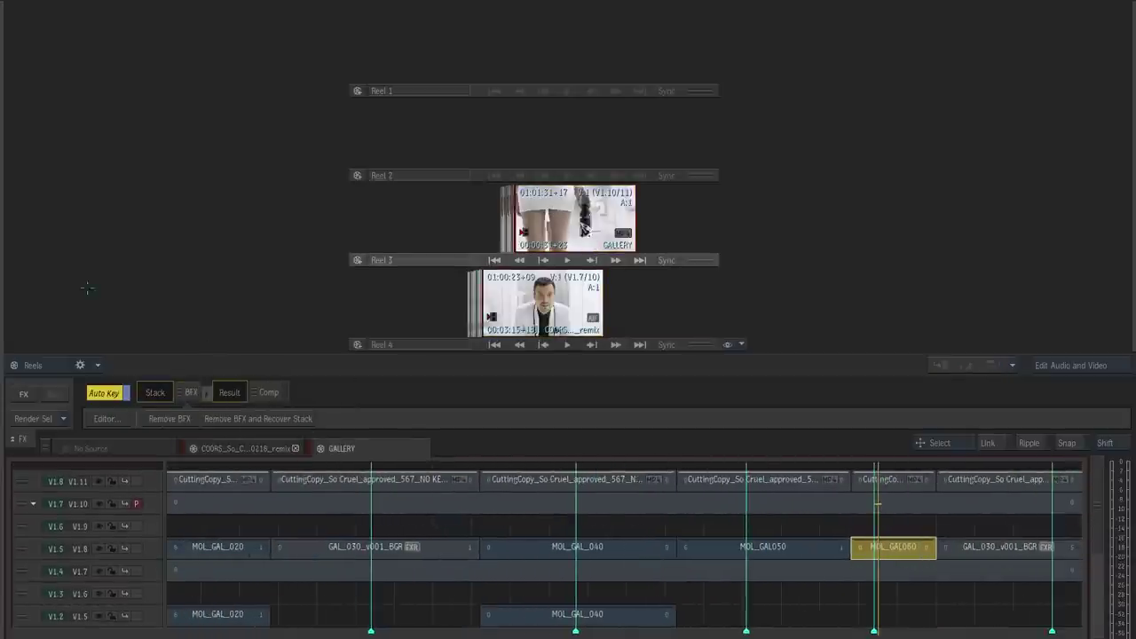
- Show the GALLERY sequence in the Player and move the playhead to 01:01:24+04 in the MOL_GAL_020 shot
key("Escape")
left_click(213, 637)
left_click_drag(353, 600, 315, 572)
left_click_drag(315, 571, 568, 572)
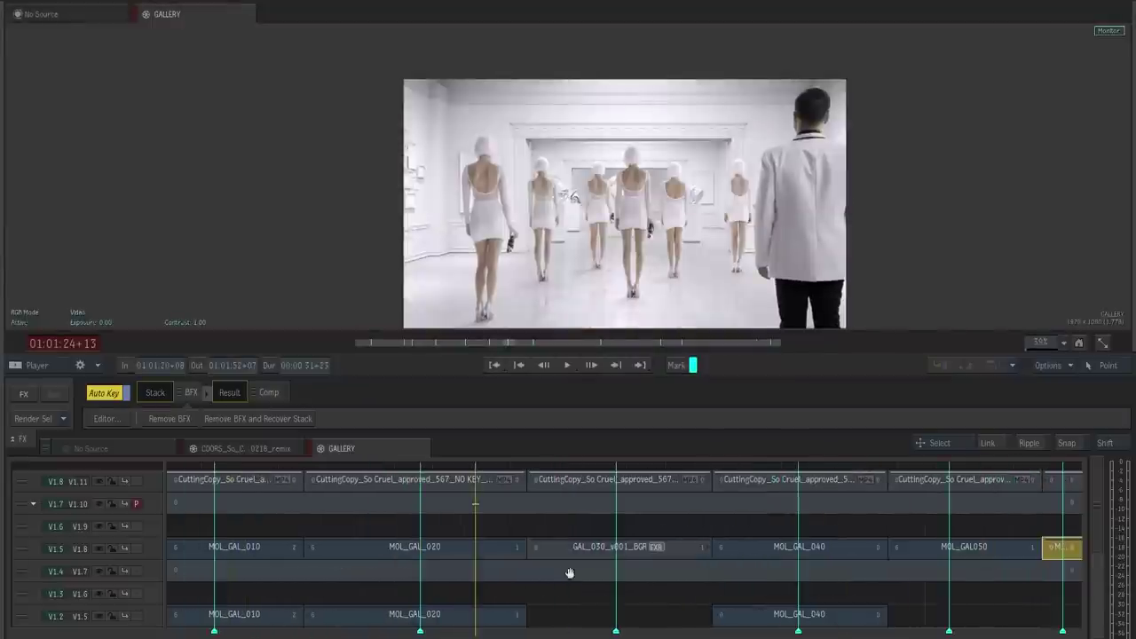
left_click_drag(481, 636, 448, 633)
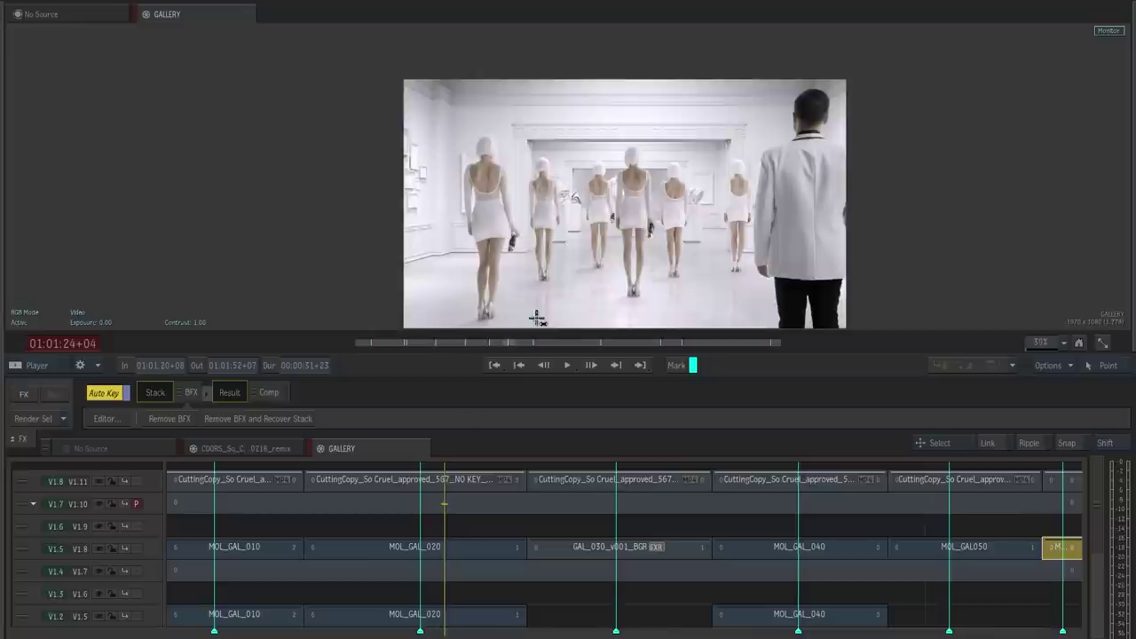
- Open the Batch FX setup of the MOL_GAL_020 segment on track V1.5 and follow its node tree back to the source clip
left_click(344, 552)
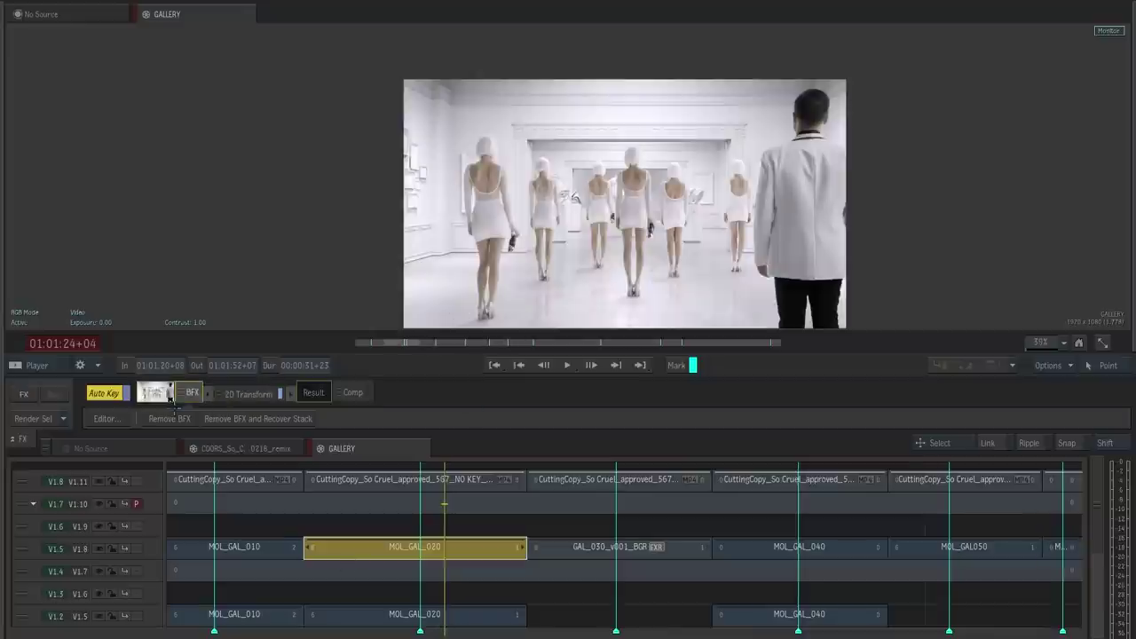
left_click(97, 417)
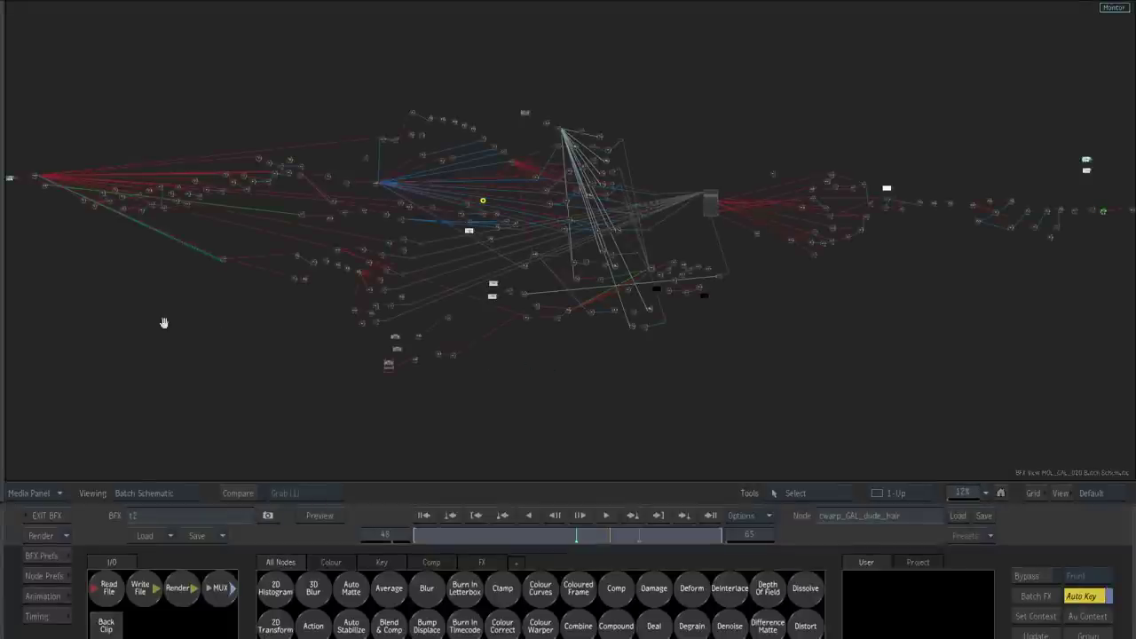
left_click_drag(165, 325, 530, 362)
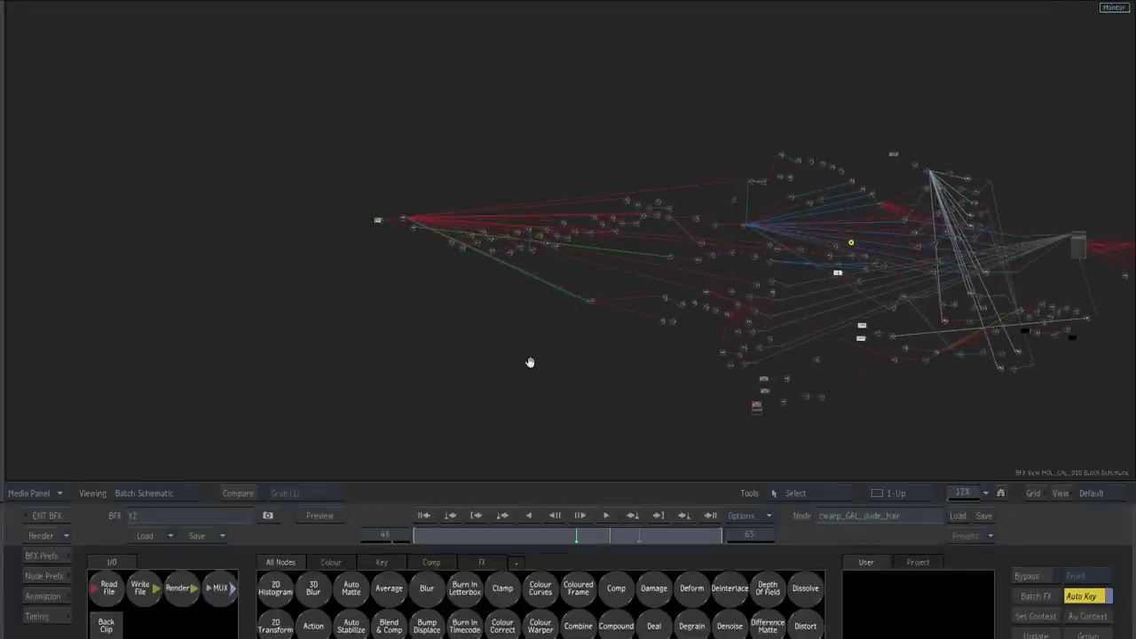
left_click_drag(188, 335, 604, 355)
left_click_drag(197, 330, 595, 379)
left_click_drag(284, 366, 581, 383)
- View the result of the paint173 source clip full-size, and return to the batch schematic
left_click_drag(300, 250, 280, 245)
key("F4")
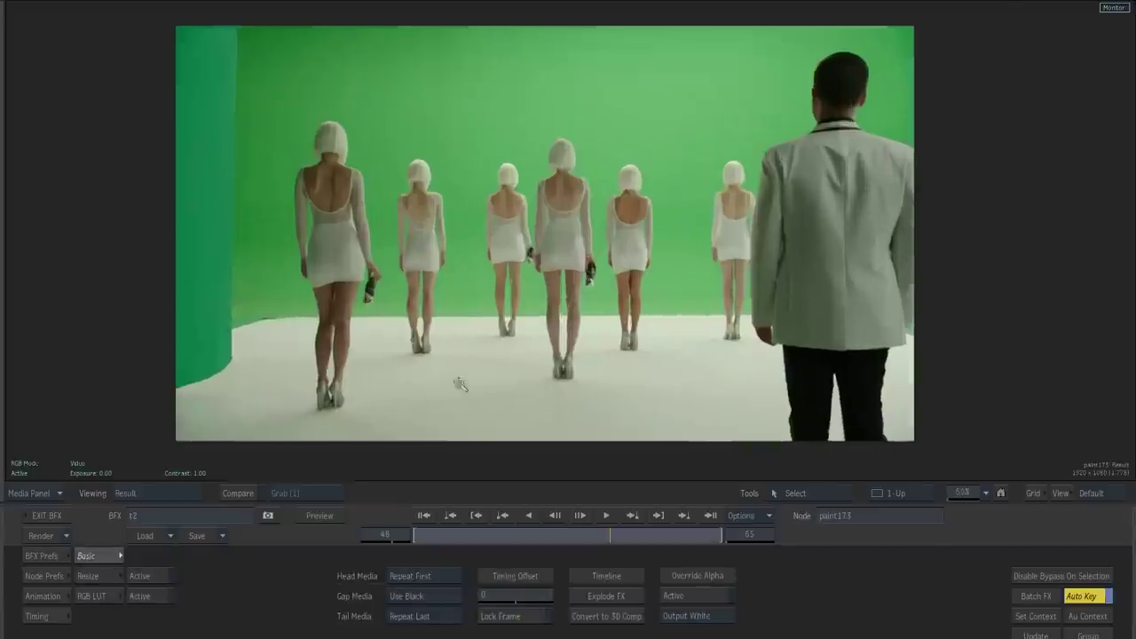
left_click_drag(460, 383, 443, 305)
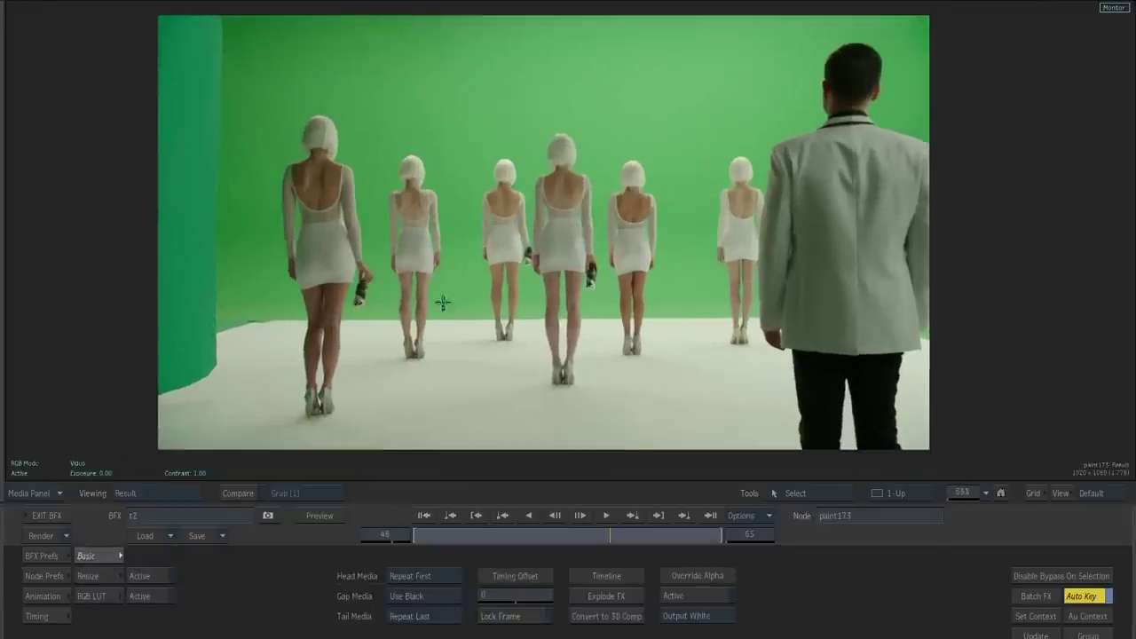
key("Escape")
left_click_drag(357, 297, 309, 291)
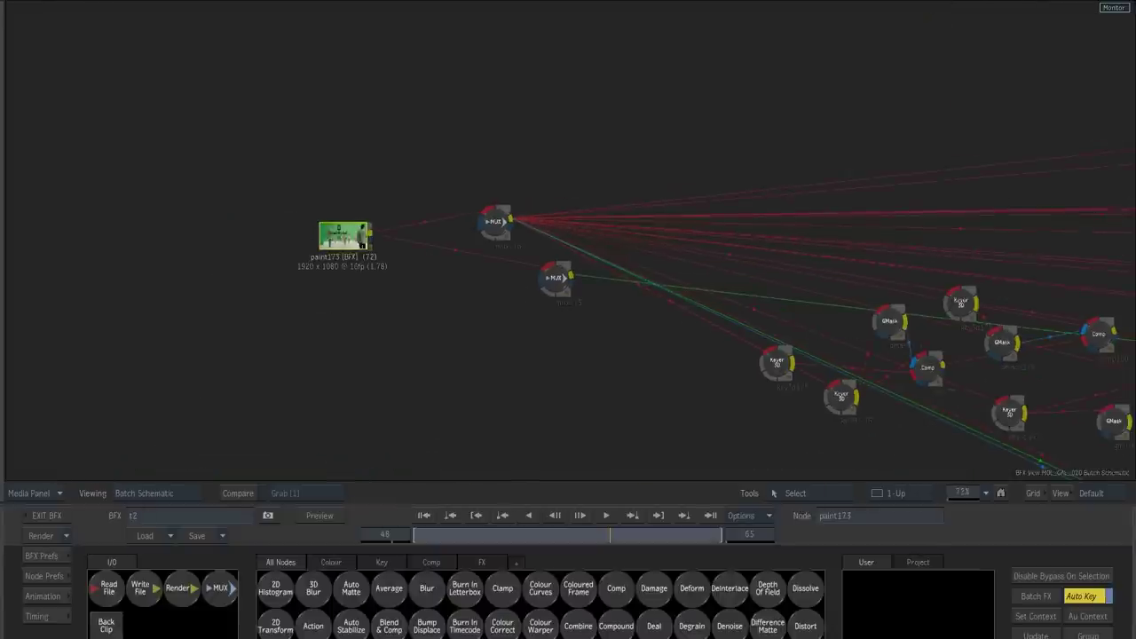
- Open the nested Batch FX of the paint173 clip and frame its node tree
double_click(322, 239)
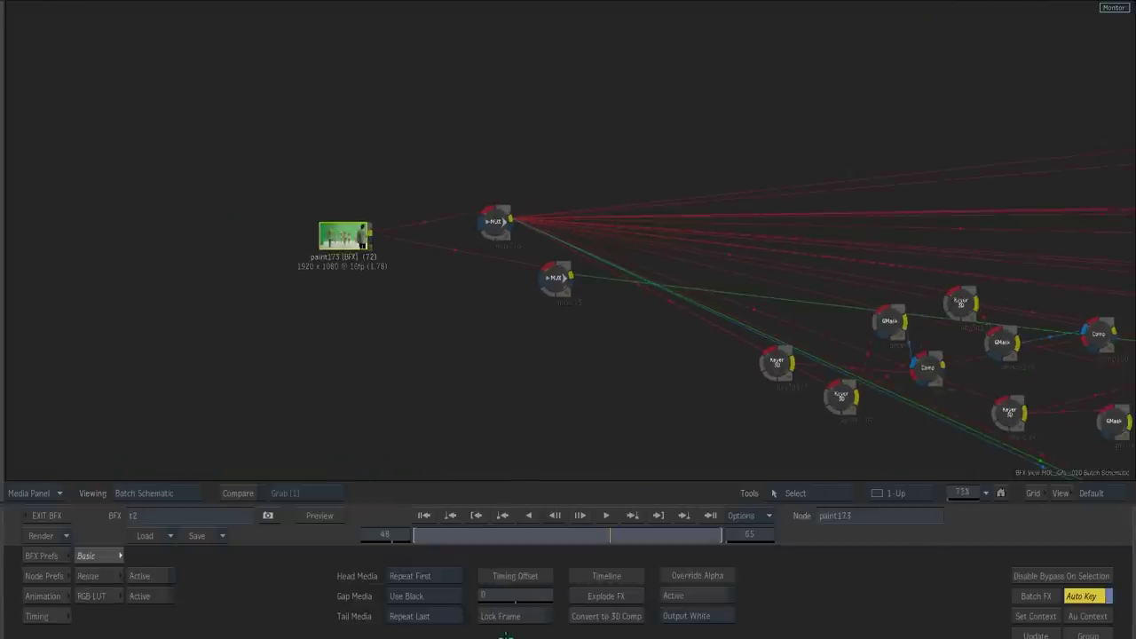
left_click(506, 636)
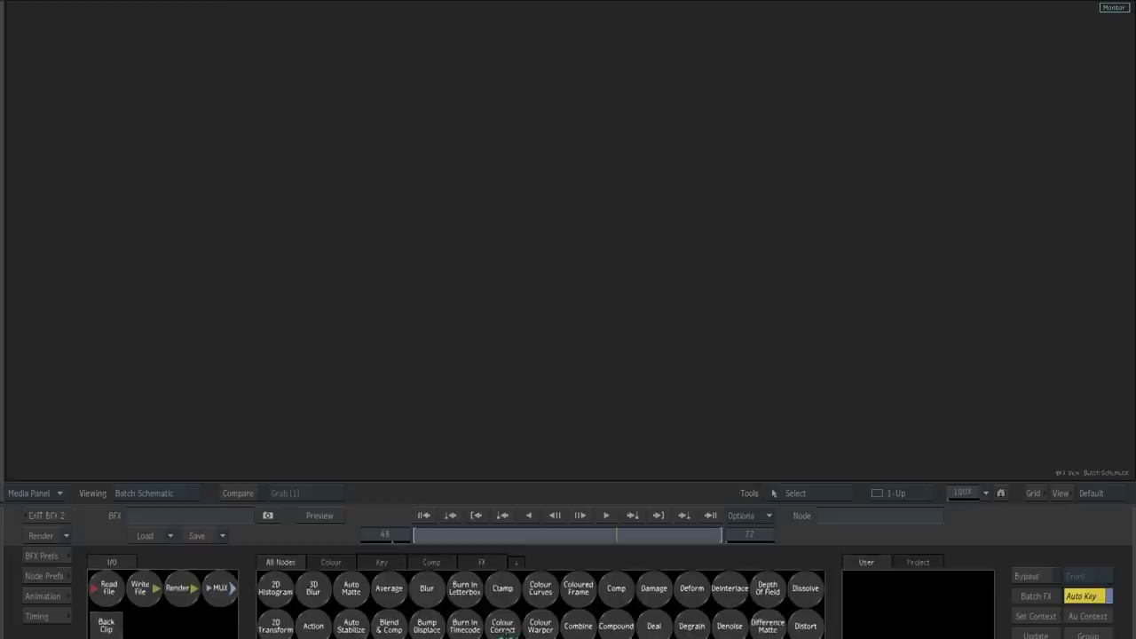
left_click(985, 493)
left_click_drag(491, 280, 361, 316)
left_click_drag(266, 233, 230, 239)
- View the ARRIRAW source clip A006C016_141216_R510, check its clip options and debayering settings, and return to the schematic
key("F4")
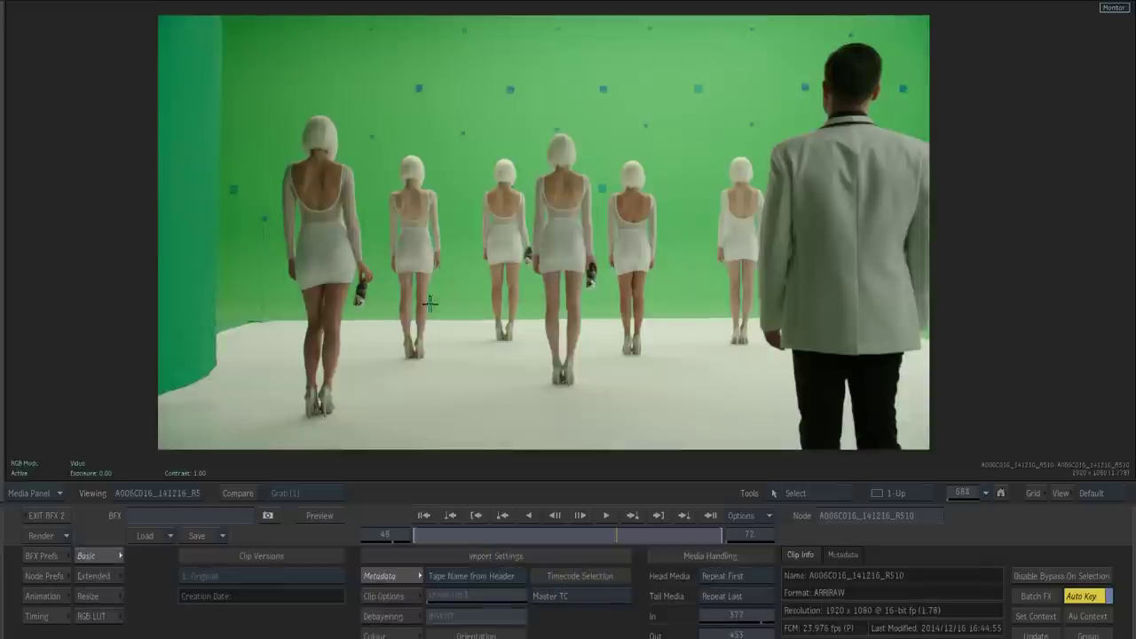
left_click(380, 595)
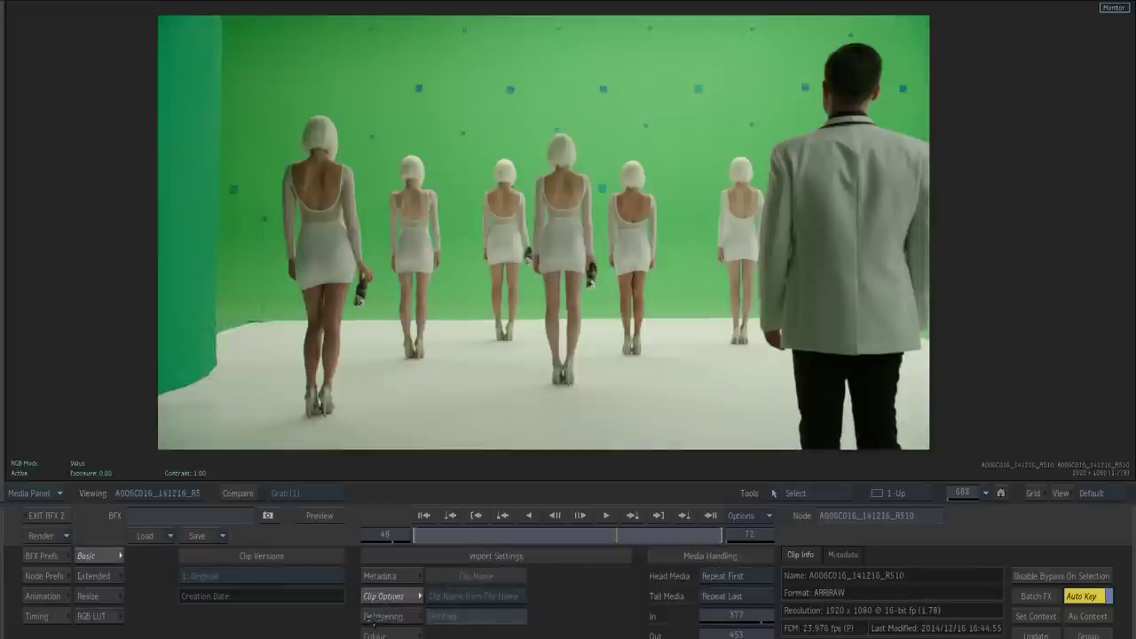
left_click(387, 616)
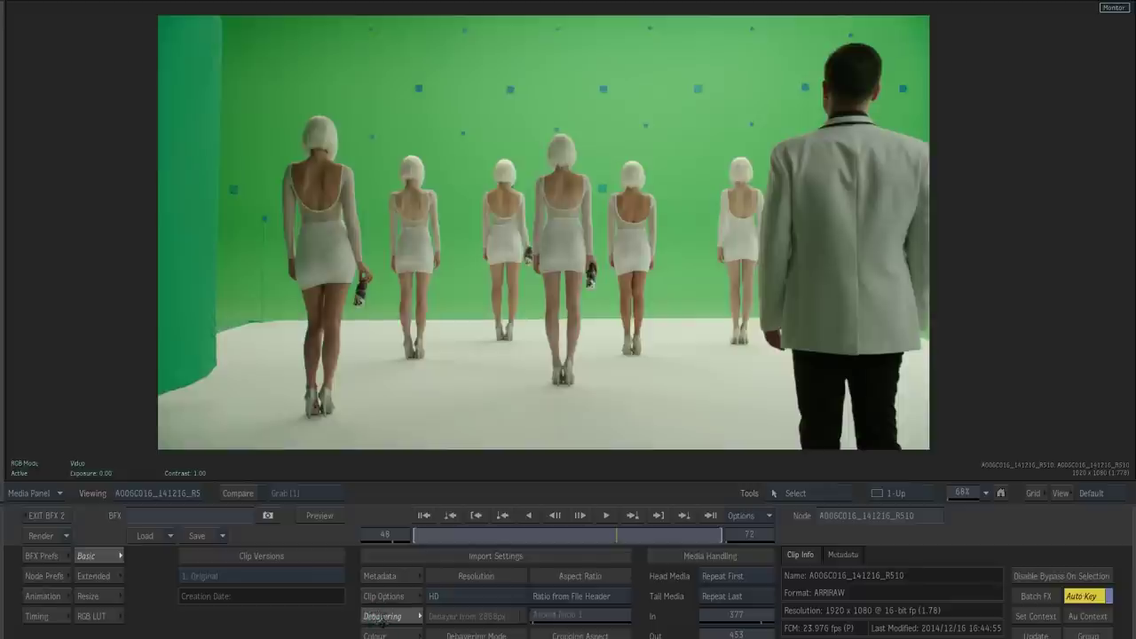
scroll(424, 300, "up", 1)
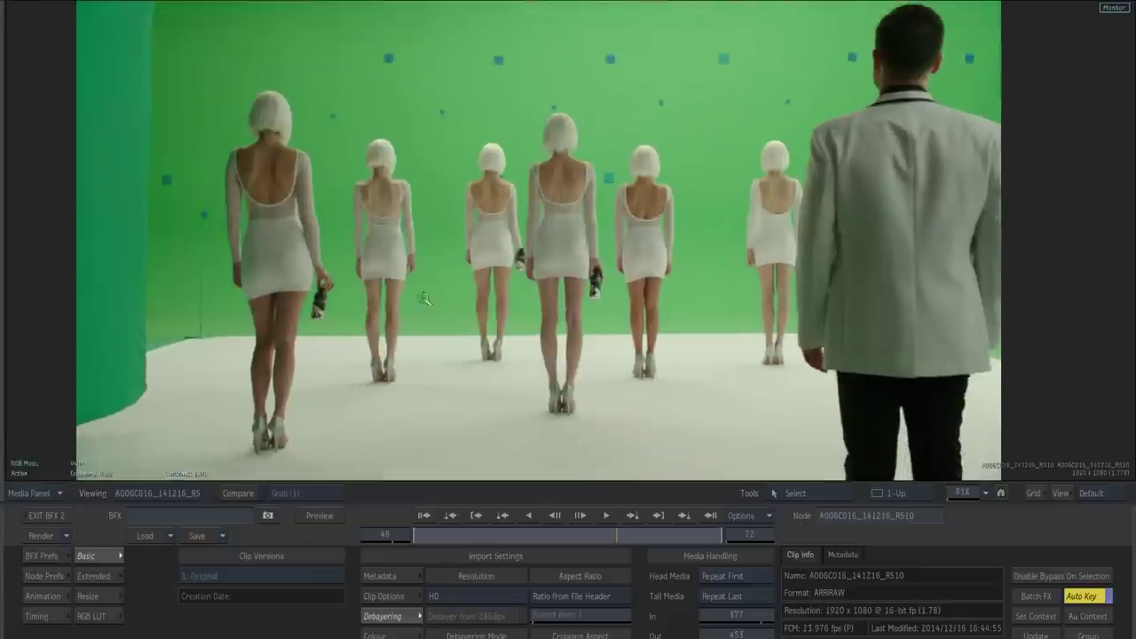
left_click_drag(460, 298, 431, 380)
key("Escape")
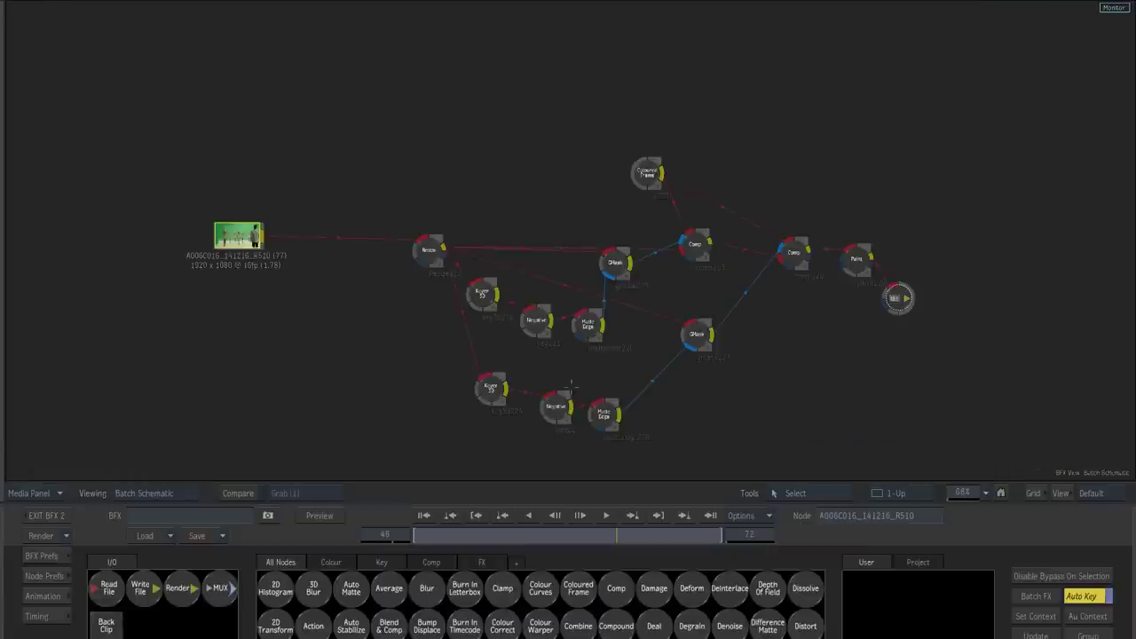
- Leave the nested setup and frame the keying nodes beside the source clip in the MOL_GAL_020 schematic
double_click(854, 259)
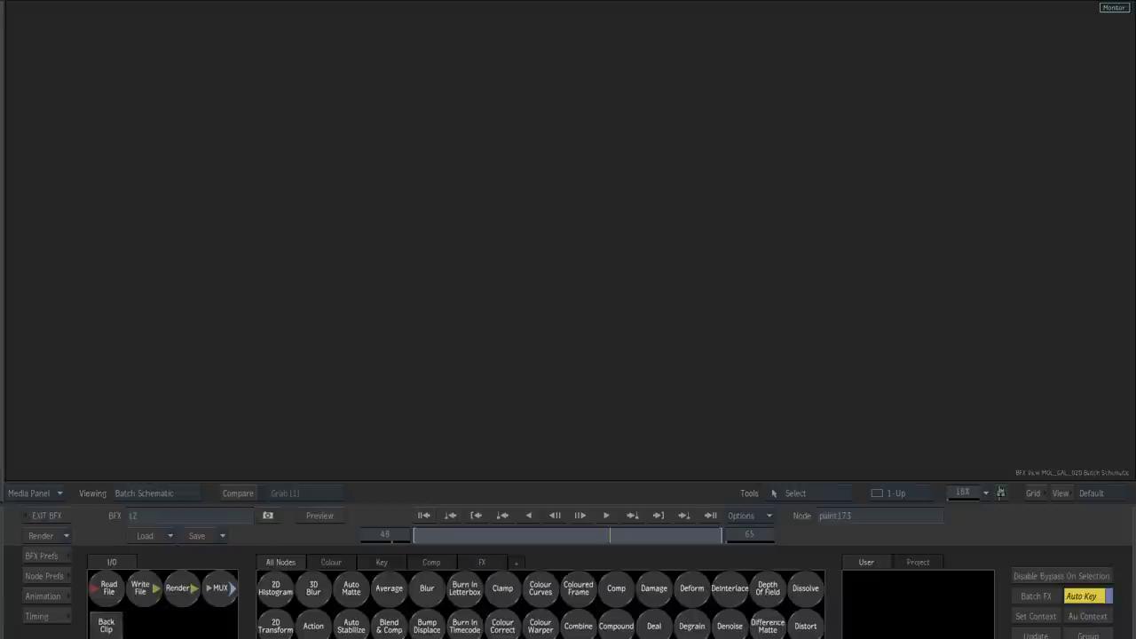
left_click(987, 490)
left_click_drag(124, 286, 568, 388)
scroll(567, 388, "down", 2)
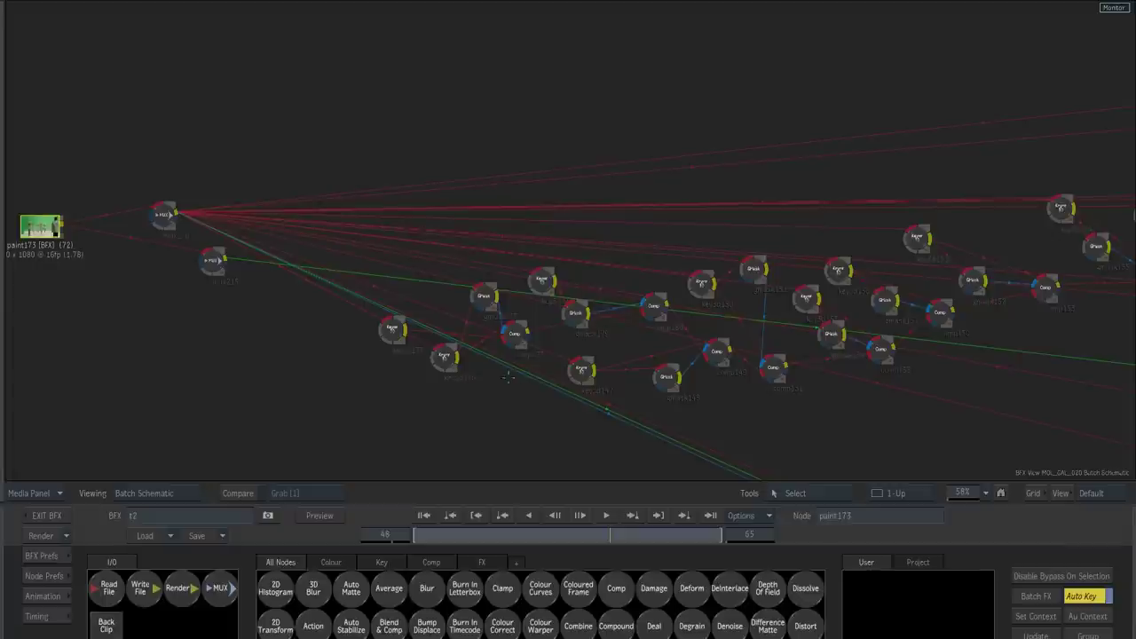
- Split the viewport into a 2-Up layout and widen the schematic view beside the paint173 result
key("alt+2")
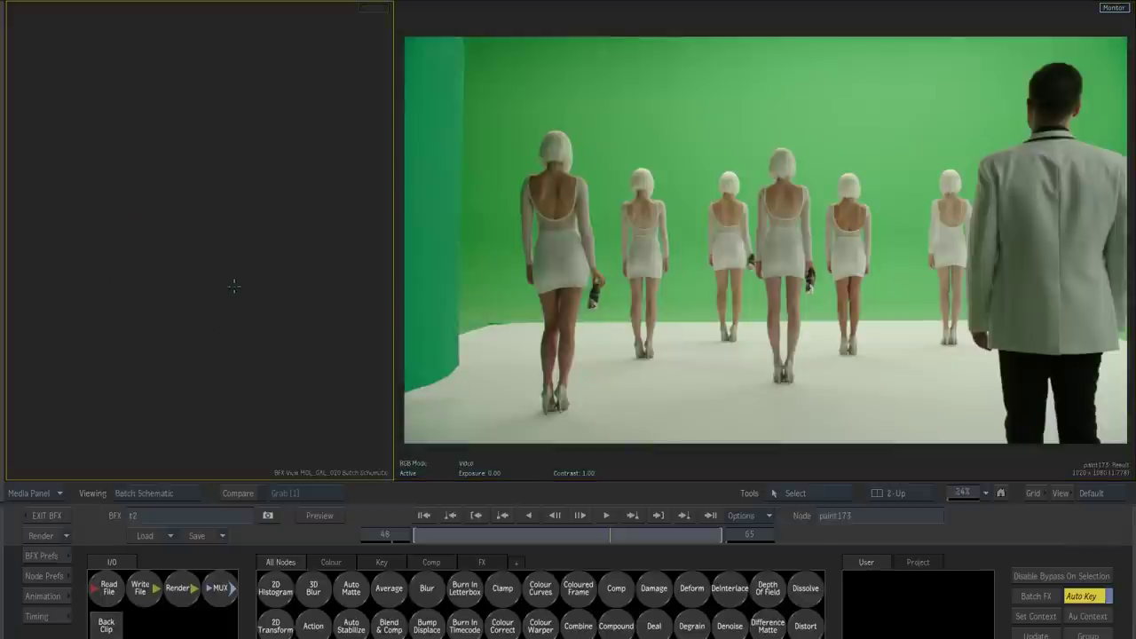
left_click_drag(391, 322, 497, 323)
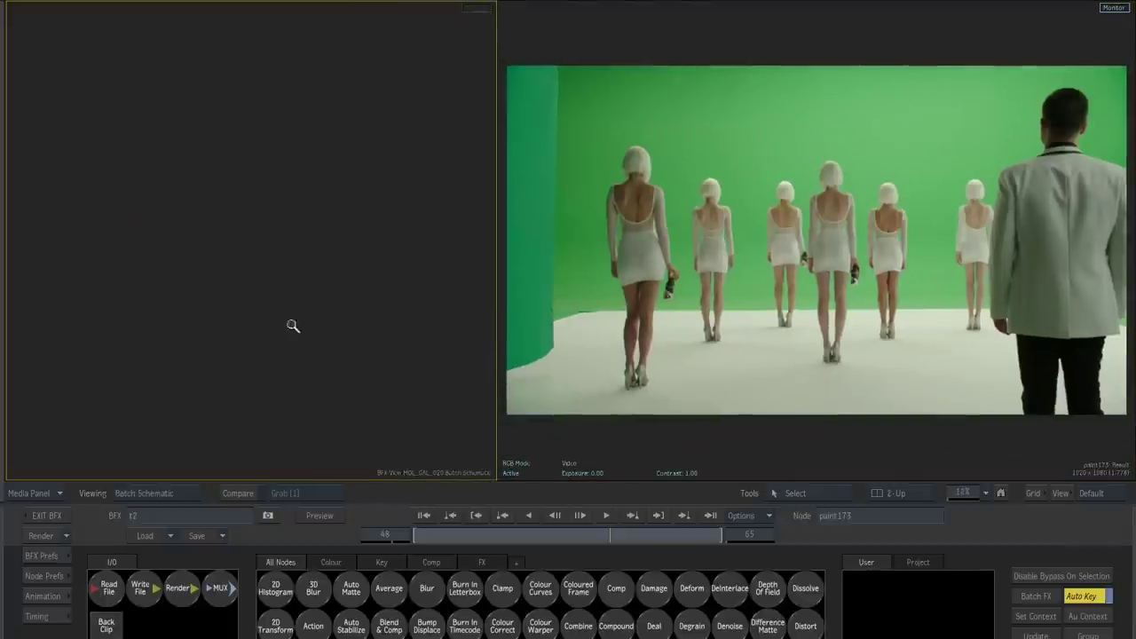
left_click_drag(270, 280, 320, 307)
left_click_drag(98, 313, 227, 450)
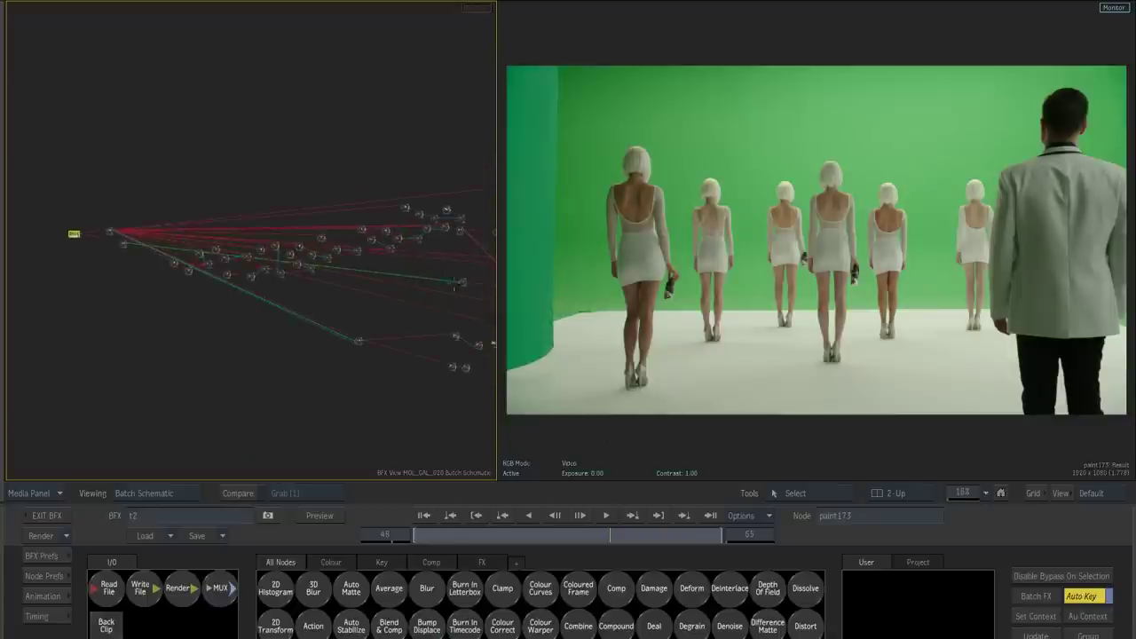
- Inspect the combined matte through the chain of Comp nodes and the two GMask nodes that follow it
left_click_drag(197, 355, 276, 255)
left_click(274, 251)
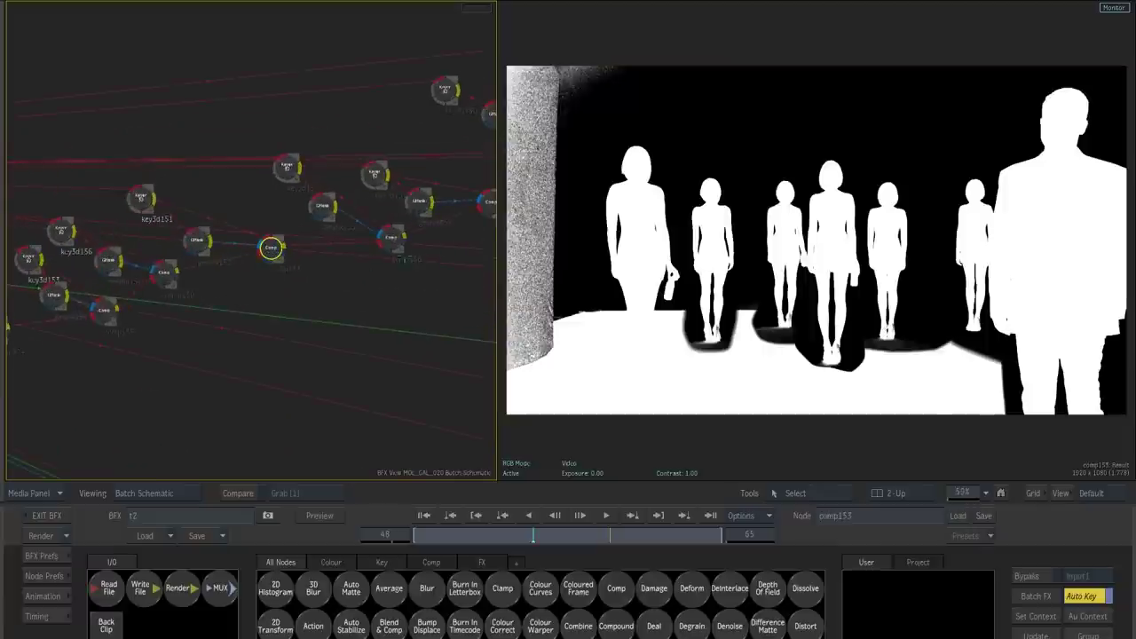
left_click_drag(402, 285, 358, 302)
left_click(349, 256)
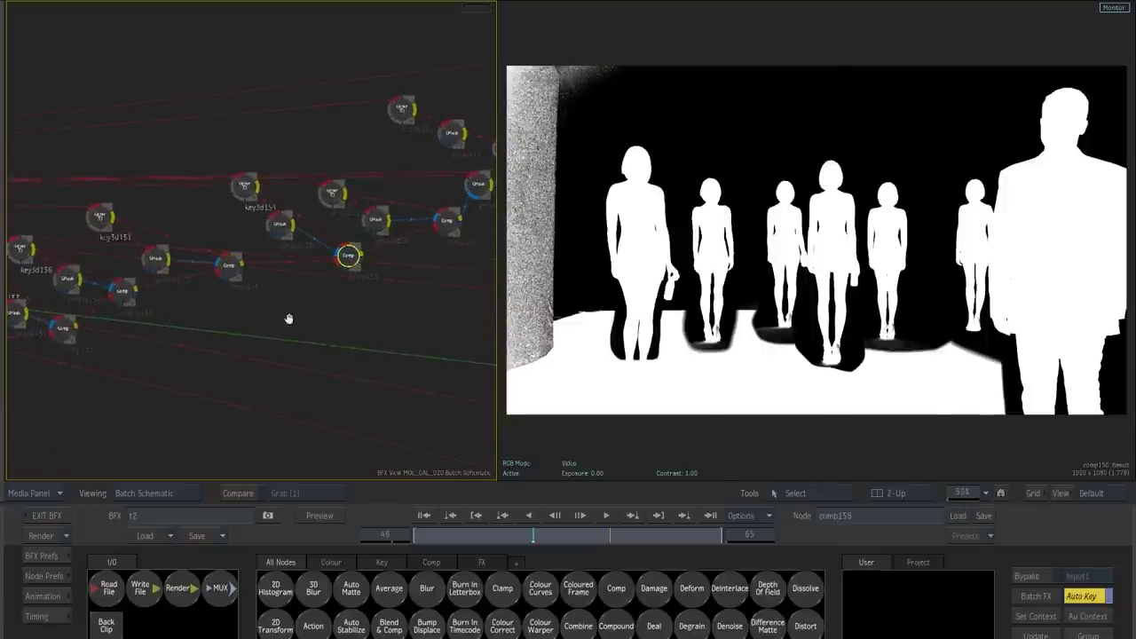
left_click_drag(286, 319, 200, 324)
left_click(360, 227)
left_click_drag(424, 258, 320, 283)
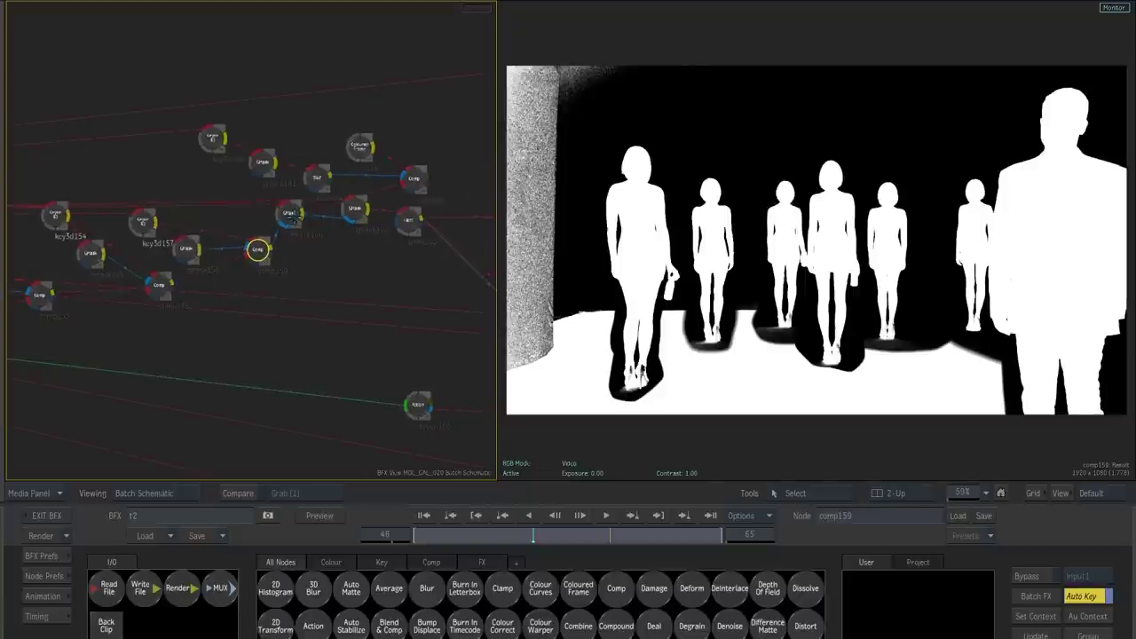
left_click(290, 214)
left_click(355, 210)
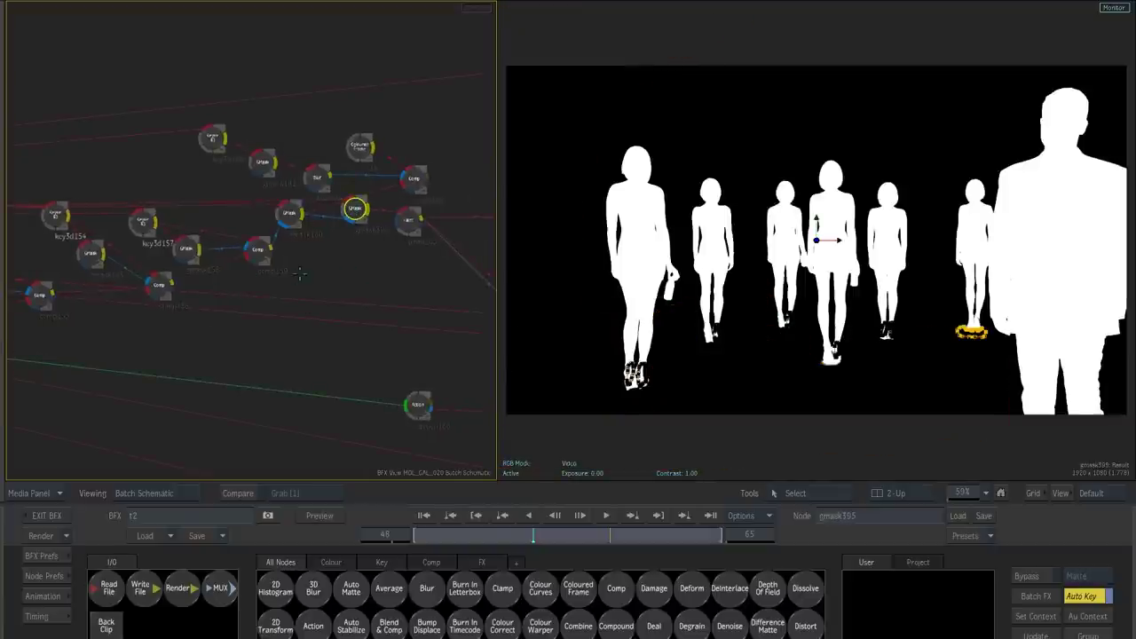
- View the paint173 green-screen source again, and the painted matte from the paint163 node
left_click_drag(300, 274, 178, 245)
left_click(66, 246)
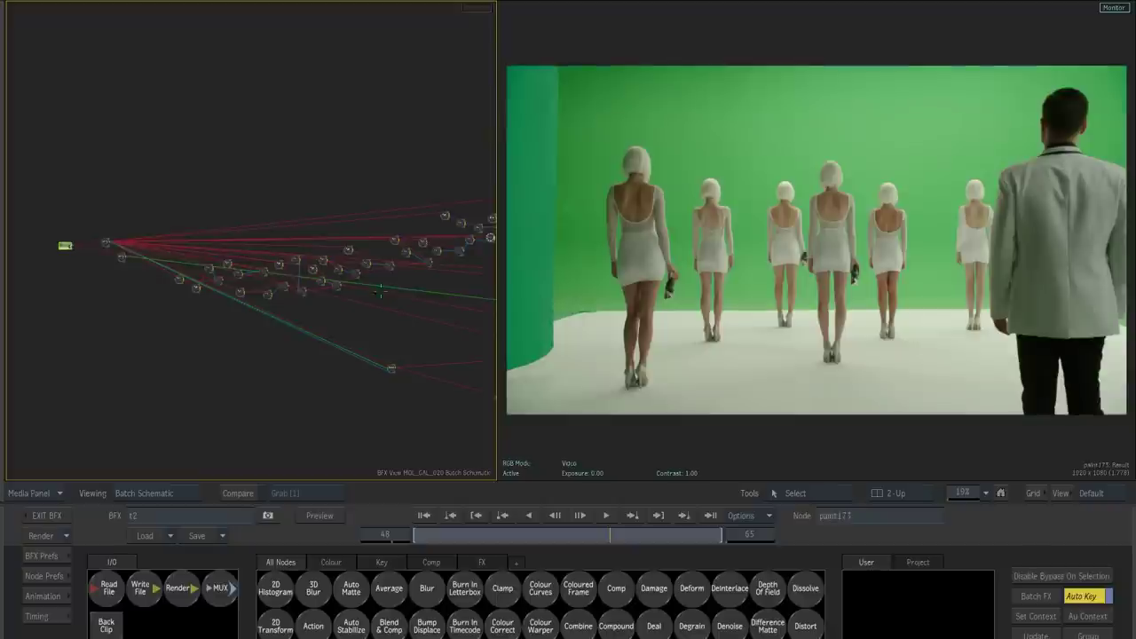
left_click_drag(279, 281, 223, 309)
left_click(169, 277)
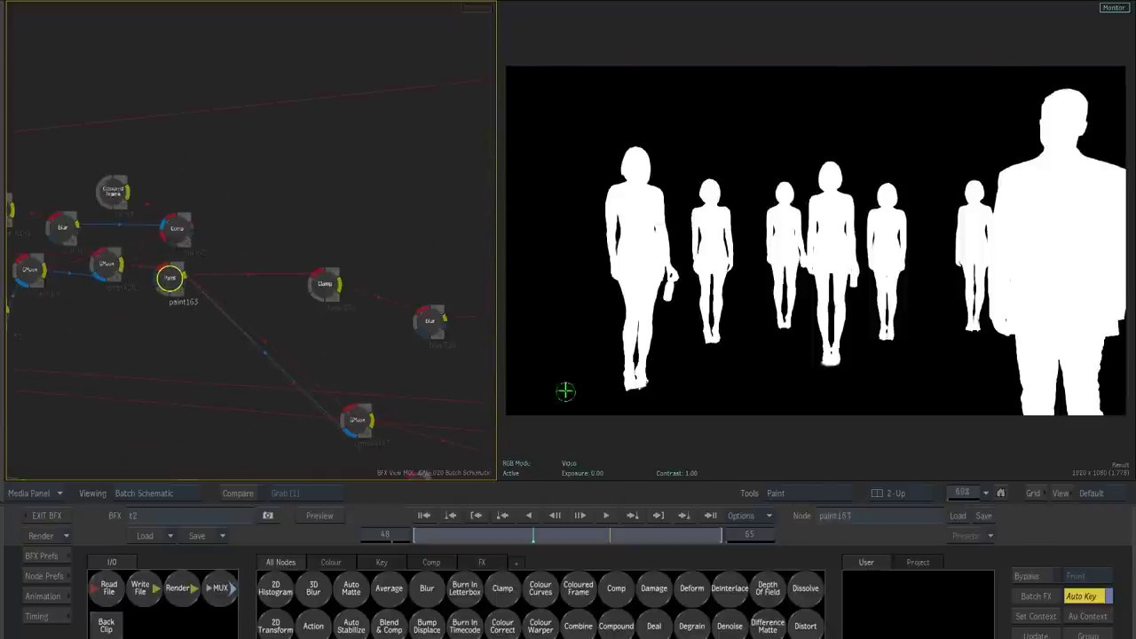
- Inspect the man's separate matte through the Comp node, clamp173 and the Blur node that follows it
left_click_drag(304, 322, 278, 325)
scroll(278, 324, "down", 4)
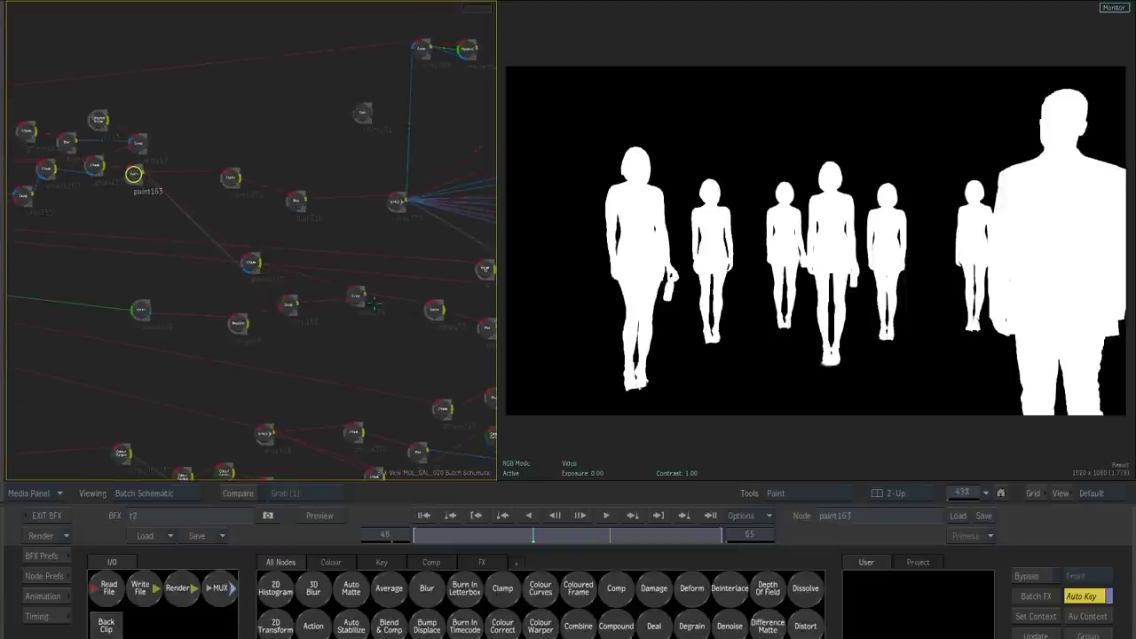
left_click(355, 296)
left_click_drag(290, 332, 246, 325)
scroll(266, 328, "up", 2)
left_click_drag(367, 347, 218, 349)
left_click(246, 292)
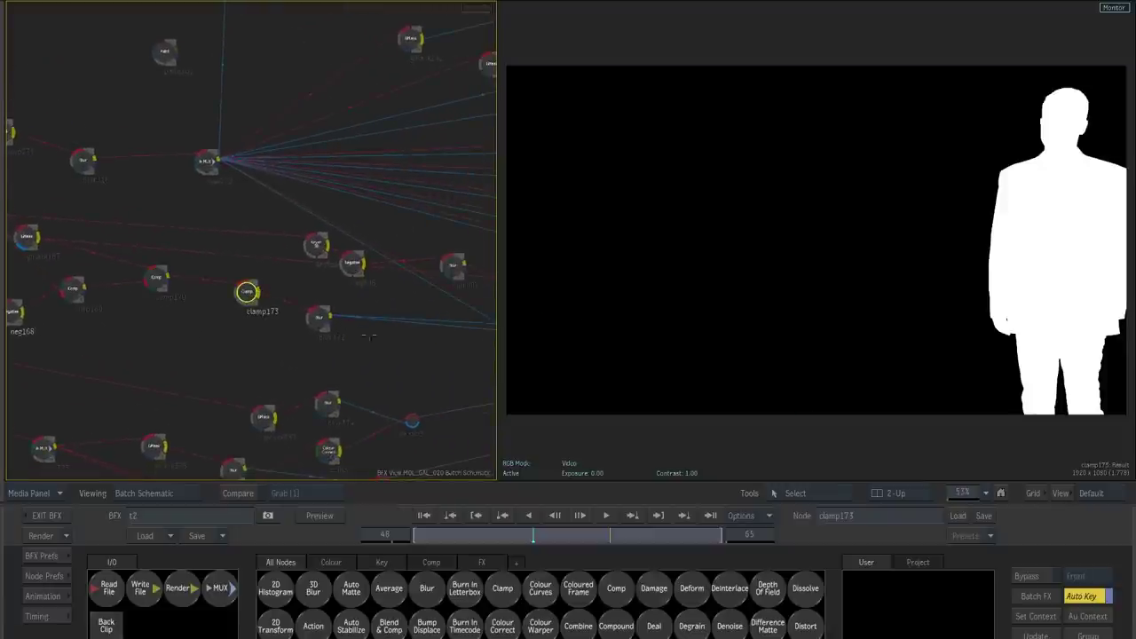
left_click(319, 316)
- View the combined figure matte at the blur316 node and at the mux272 node it feeds
scroll(325, 266, "down", 1)
left_click_drag(323, 156, 398, 303)
scroll(317, 301, "up", 2)
left_click_drag(317, 302, 283, 299)
left_click(240, 262)
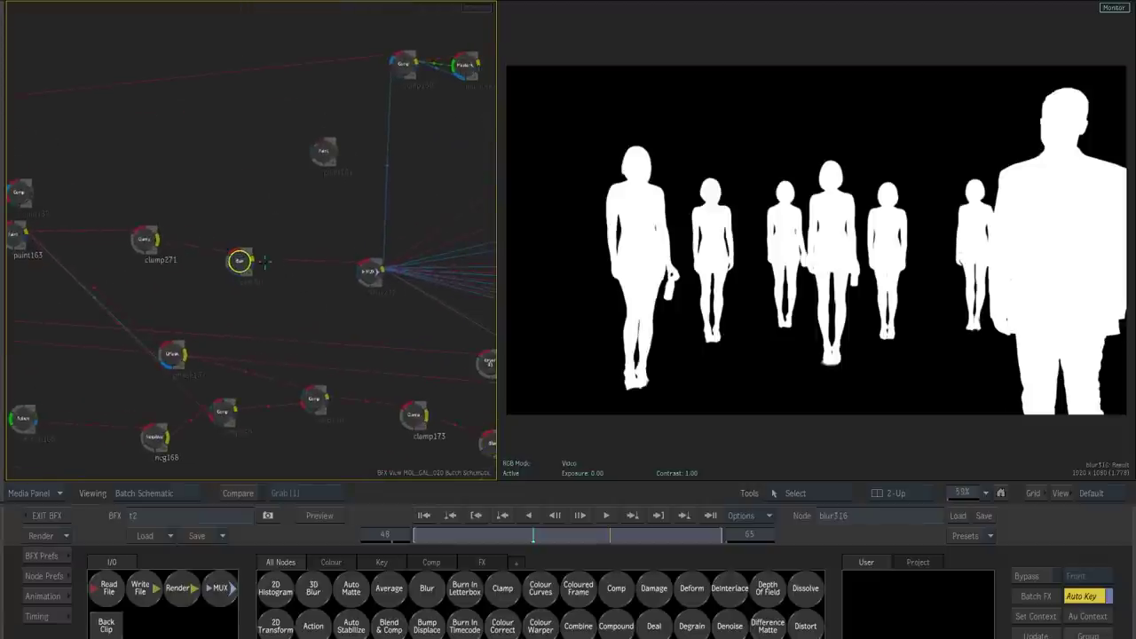
left_click_drag(357, 273, 318, 284)
left_click(326, 284)
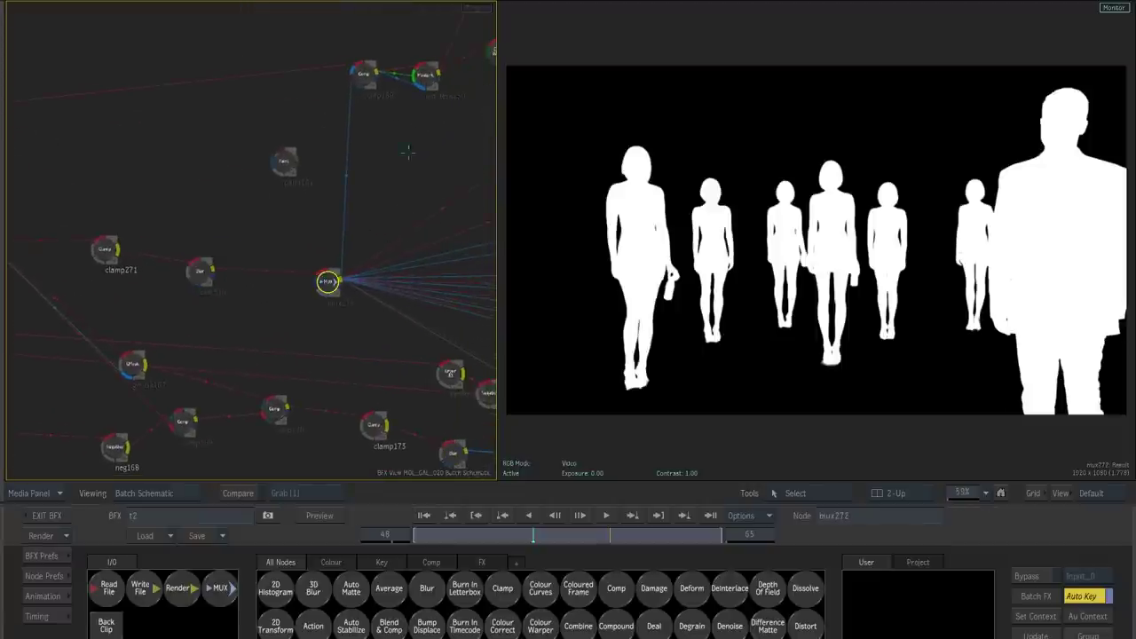
- Widen the schematic view and frame the colour-correction chain beyond mux272
left_click_drag(409, 152, 134, 262)
left_click_drag(243, 235, 377, 226)
left_click_drag(377, 225, 355, 233)
left_click_drag(497, 266, 616, 270)
left_click_drag(481, 274, 464, 274)
left_click_drag(485, 214, 426, 223)
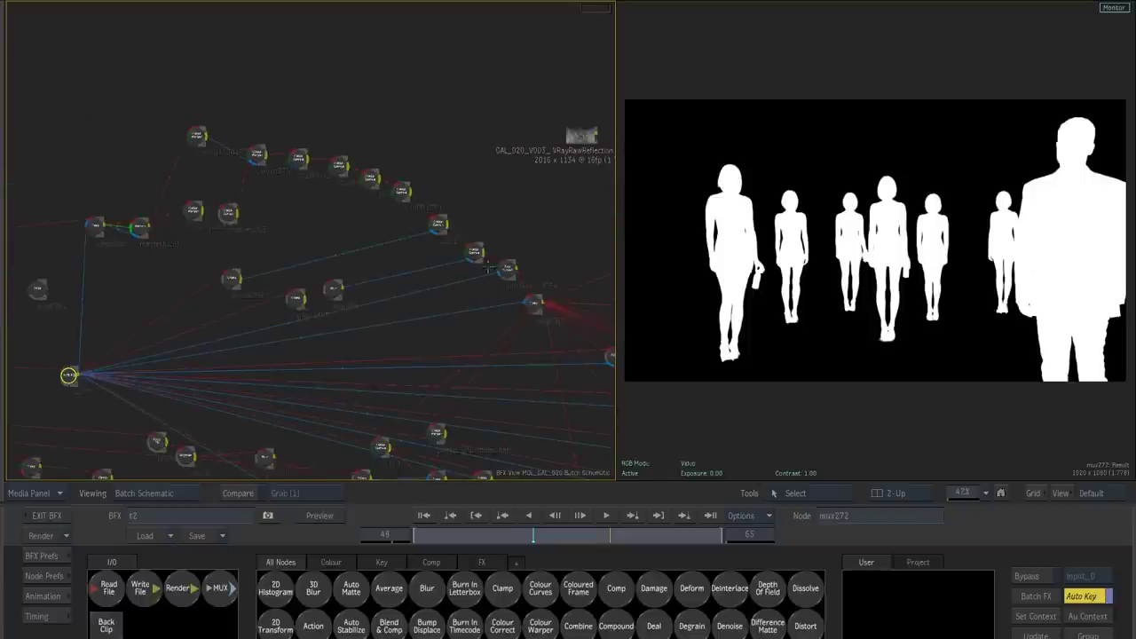
- View the inverted matte from cwarp10001279 and compare it with the colour-warped figures from cwarp263
left_click(194, 135)
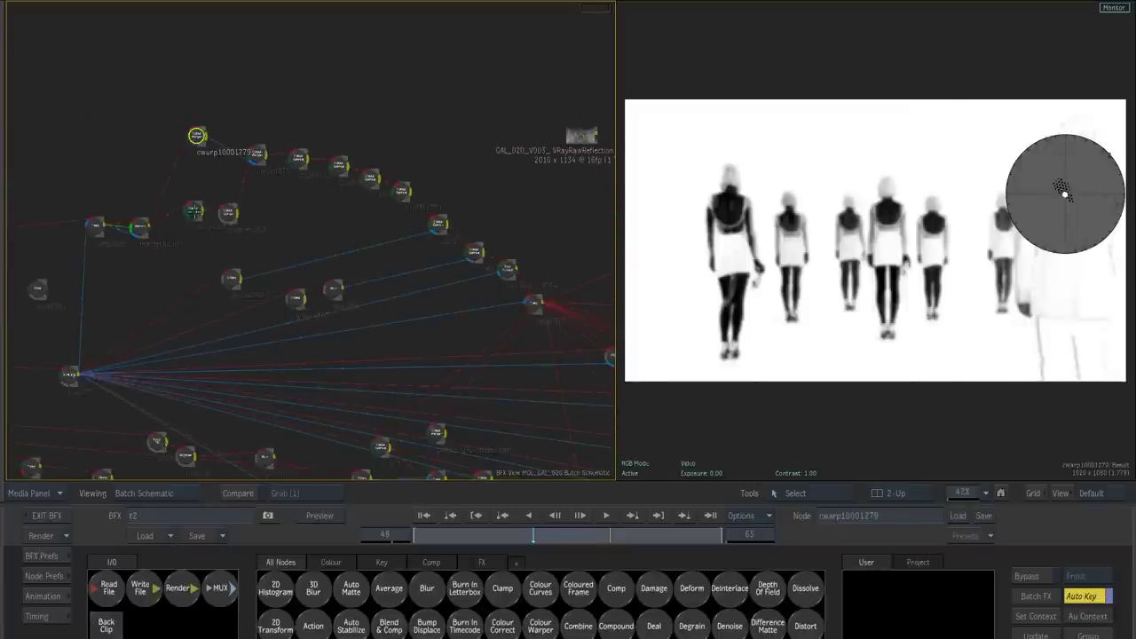
left_click(193, 211)
left_click_drag(178, 195, 247, 211)
left_click(196, 110)
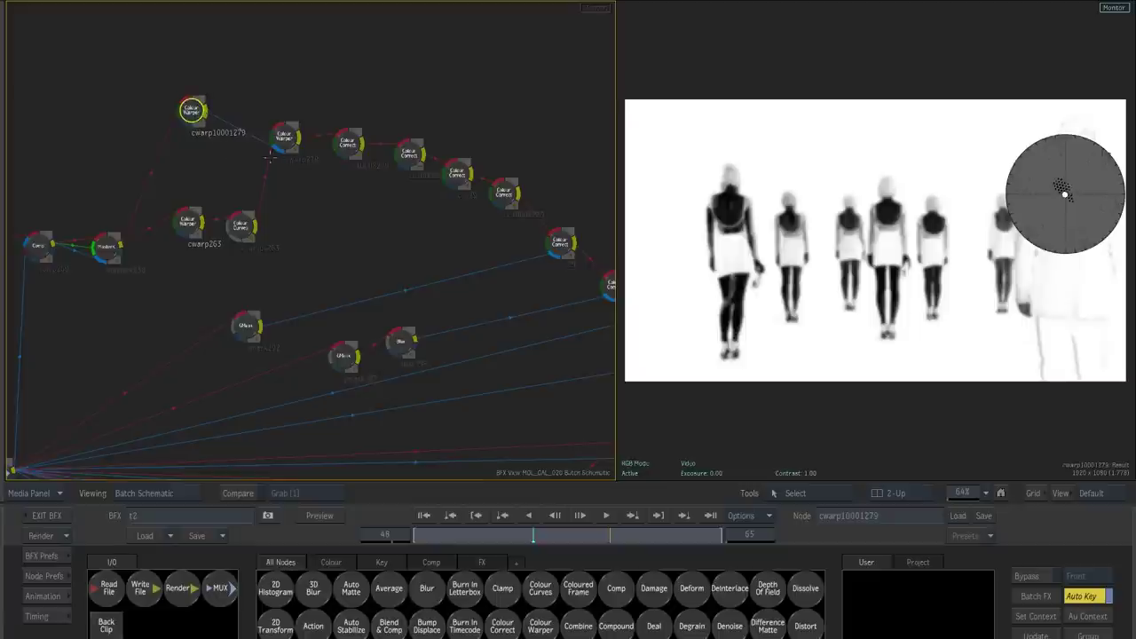
left_click(188, 223)
left_click(809, 317)
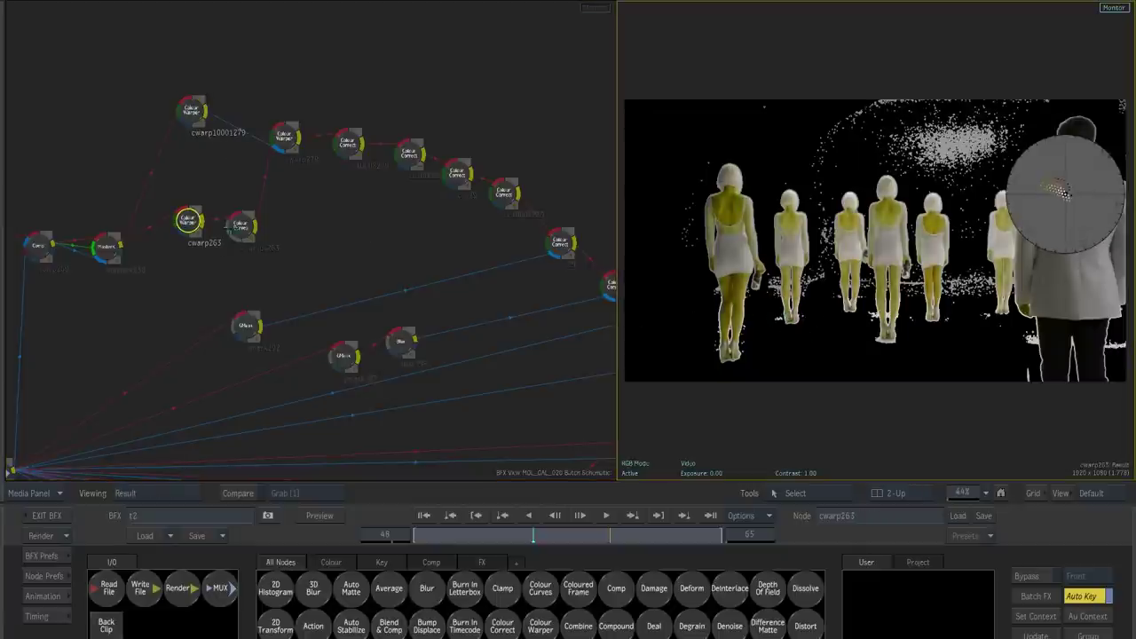
- View the ccurves263 and cwarp279 results, then enlarge the result view and examine the women up close
left_click(237, 227)
left_click(781, 293)
left_click_drag(459, 192, 433, 193)
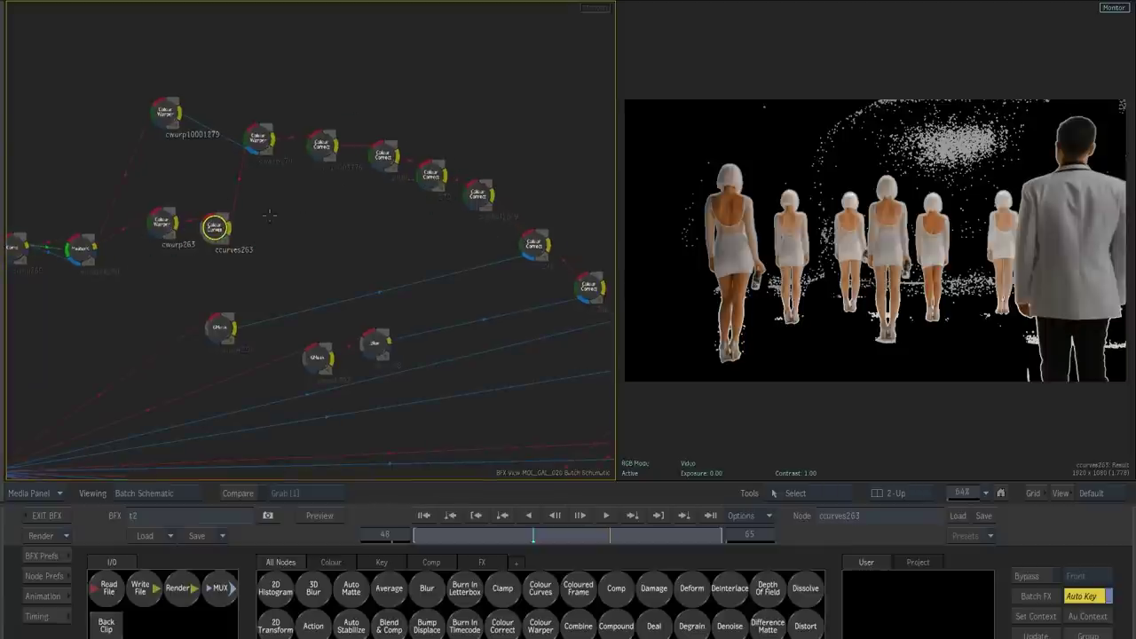
left_click(258, 136)
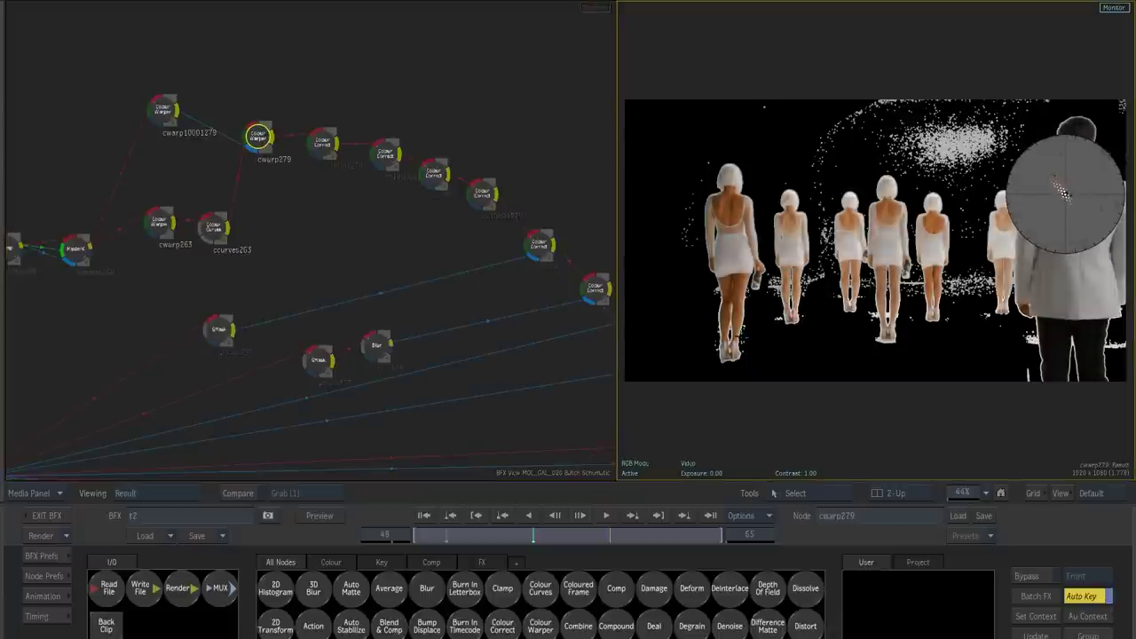
left_click_drag(609, 286, 479, 286)
scroll(718, 279, "up", 5)
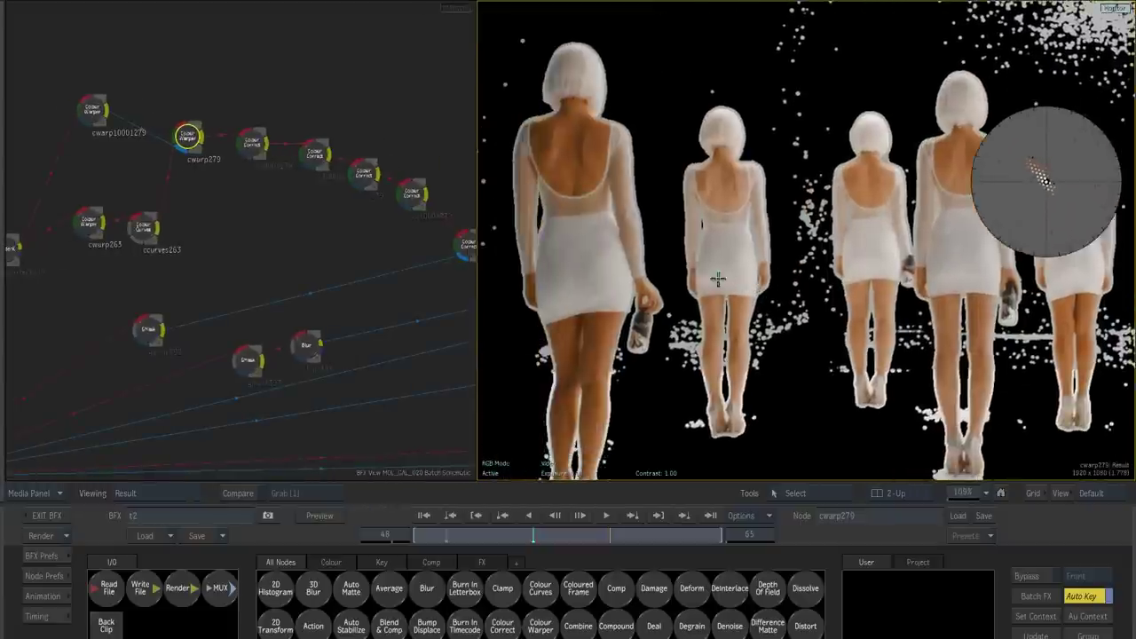
- Compare the successive Colour Correct results on the women, starting from cc10003279 and continuing to cc10001279
left_click(252, 142)
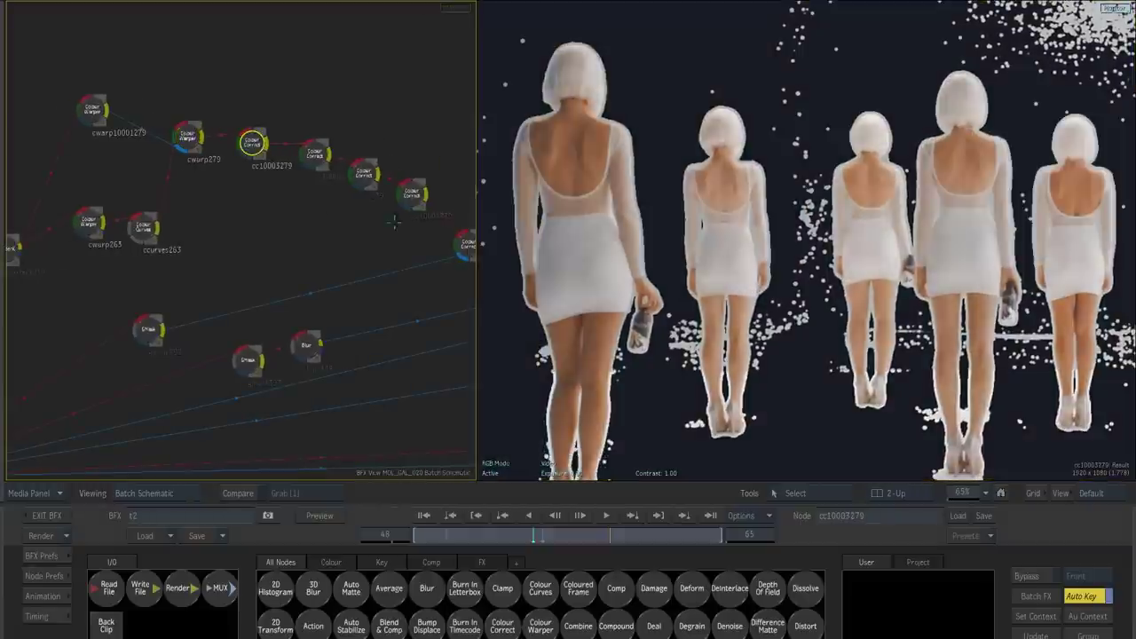
left_click(314, 154)
left_click(252, 143)
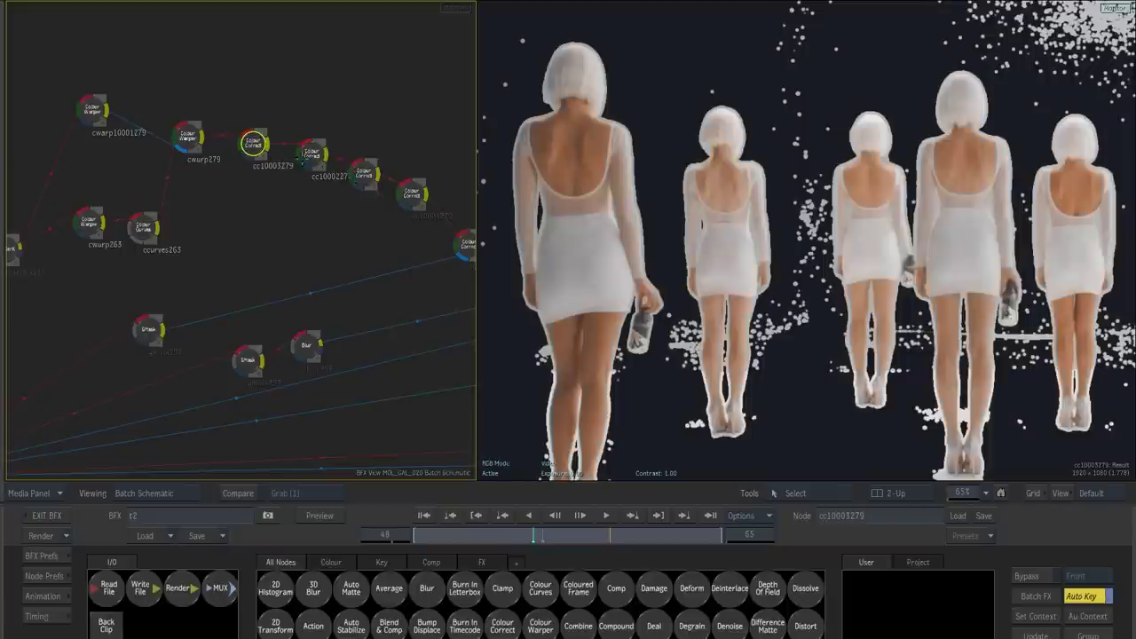
left_click(312, 155)
left_click_drag(339, 200, 263, 222)
left_click(317, 178)
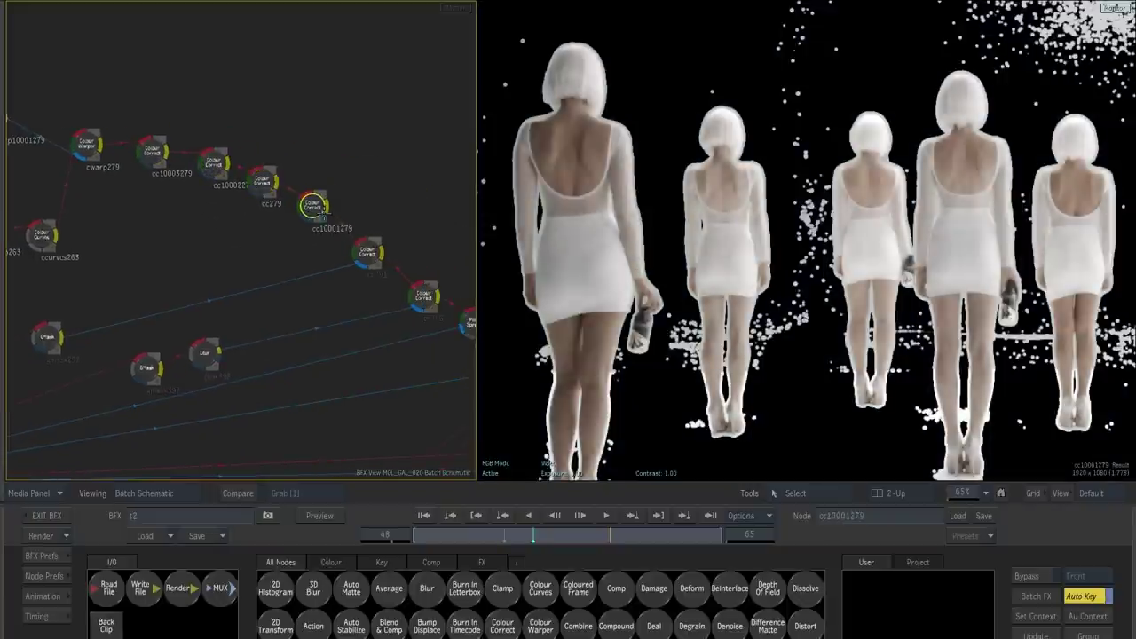
- Inspect the full-frame results of the masked corrections cc291 and cc396, comparing them with cc10001279
left_click_drag(452, 263, 351, 239)
left_click(258, 228)
left_click_drag(822, 299, 763, 266, "ctrl")
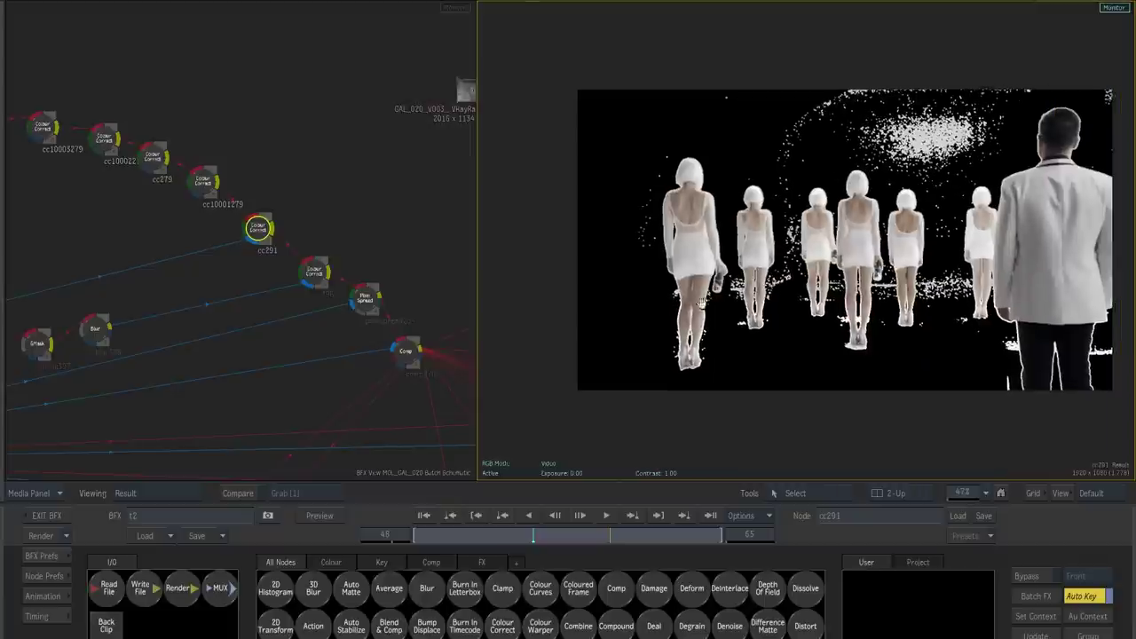
left_click(259, 221)
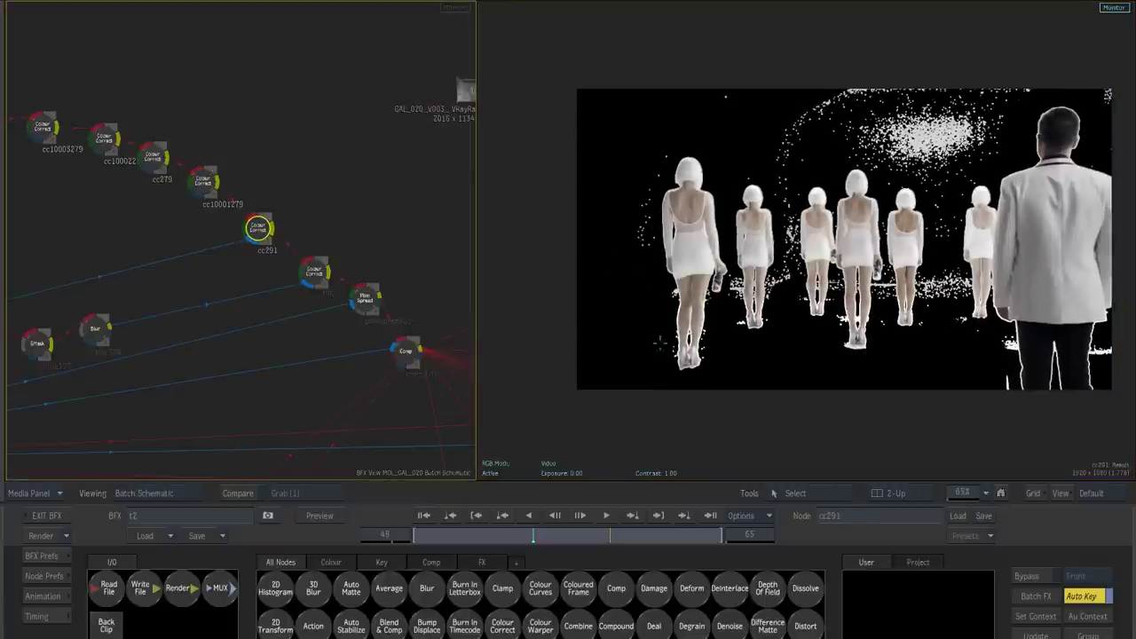
left_click_drag(309, 242, 289, 237)
left_click(294, 264)
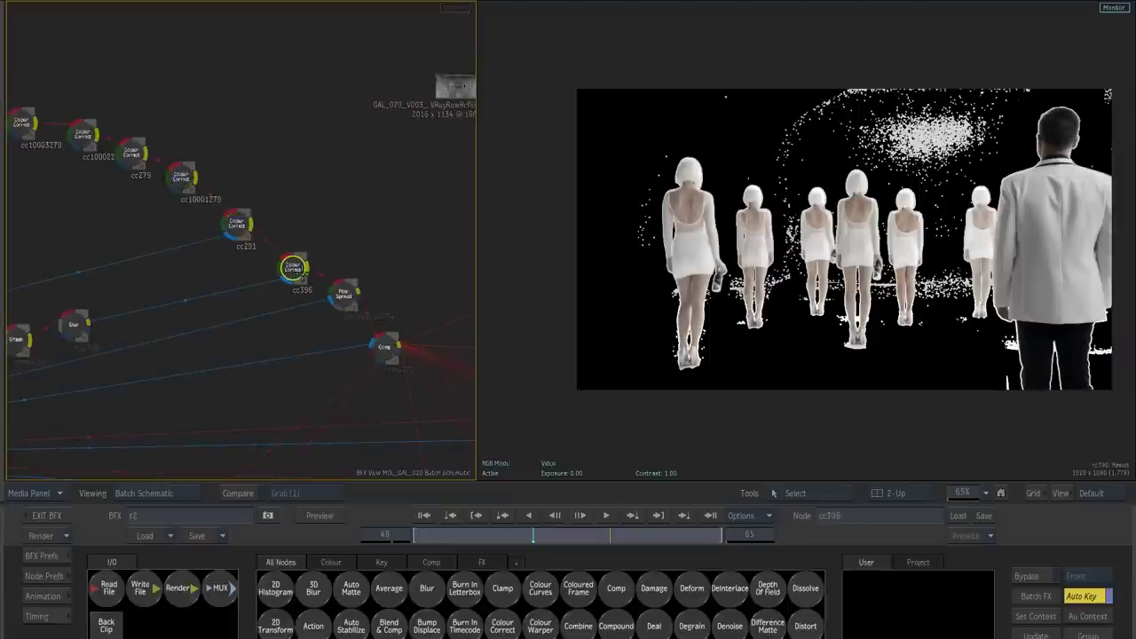
left_click(185, 178)
left_click(293, 267)
- View the pixelspread254 result, and check both the result and the output matte of comp270
left_click_drag(345, 243, 299, 183)
left_click(299, 232)
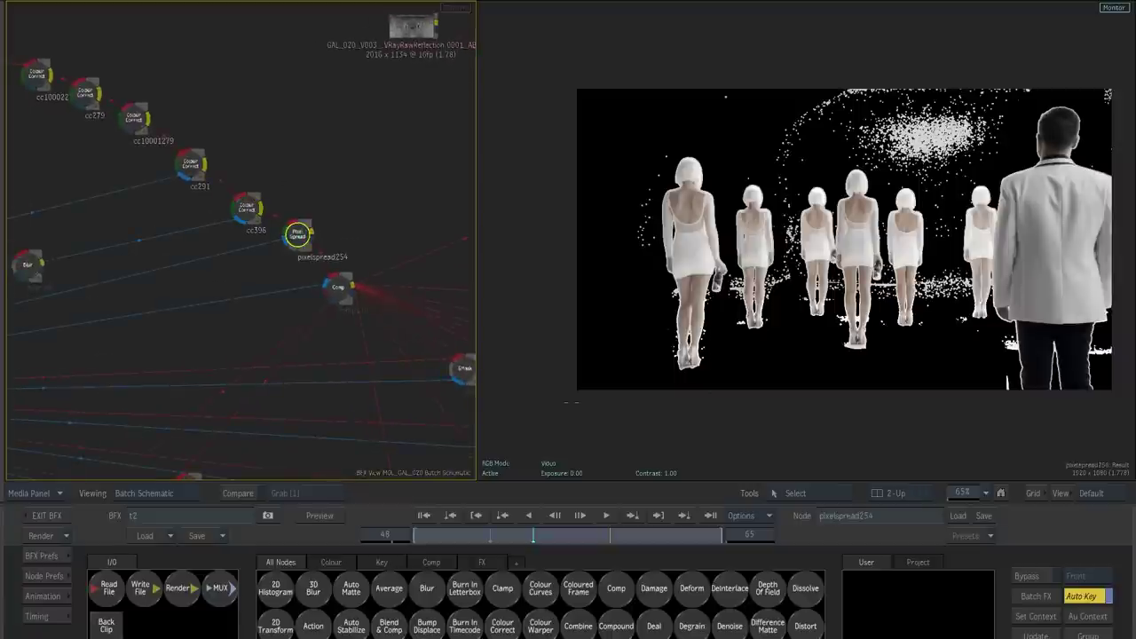
scroll(267, 257, "down", 3)
left_click(290, 275)
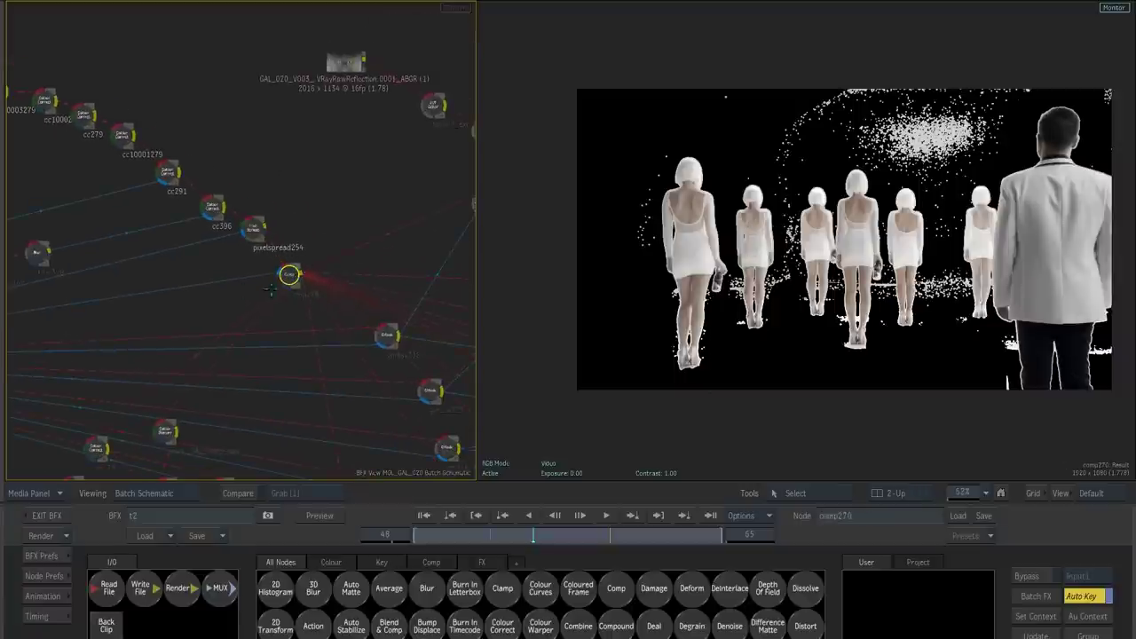
key("F4")
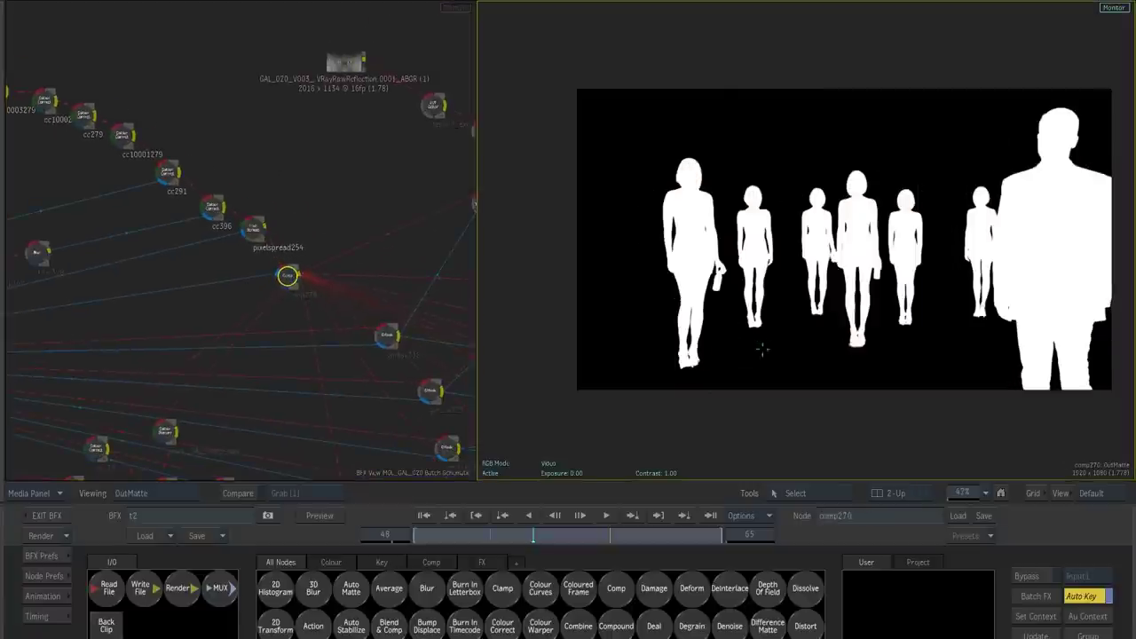
key("F4")
- Switch to a 1-Up layout and frame the VRayZDepth clips and CG background nodes in the schematic
left_click_drag(297, 266, 249, 210)
left_click_drag(373, 271, 323, 205)
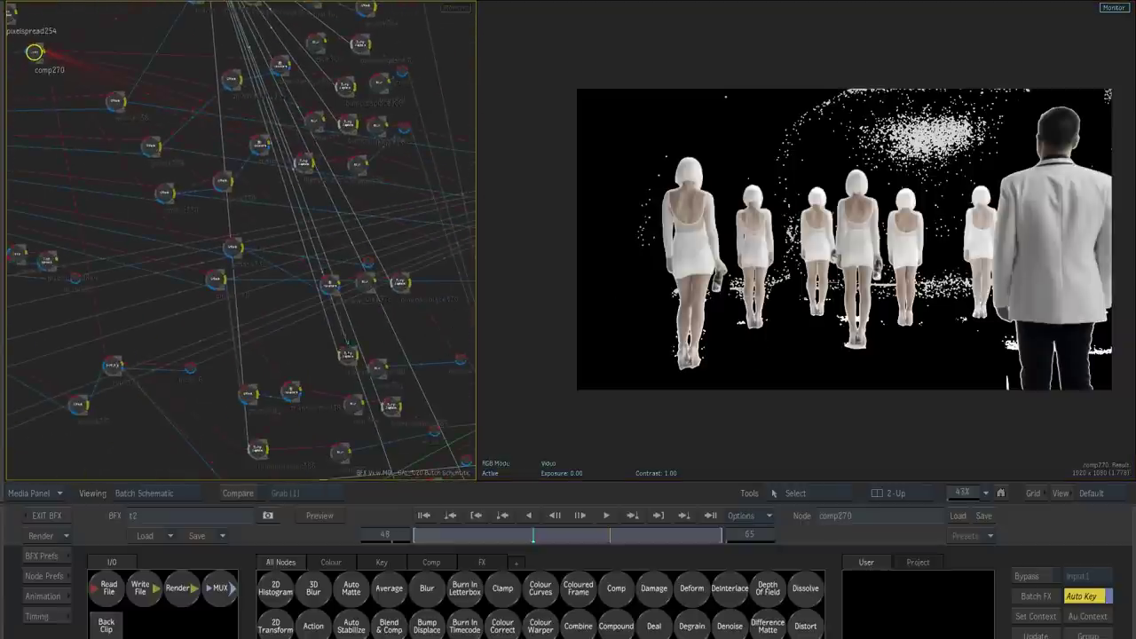
key("alt+1")
left_click_drag(825, 397, 390, 253)
left_click_drag(1065, 434, 542, 306)
left_click_drag(448, 269, 602, 268)
left_click_drag(176, 308, 429, 281)
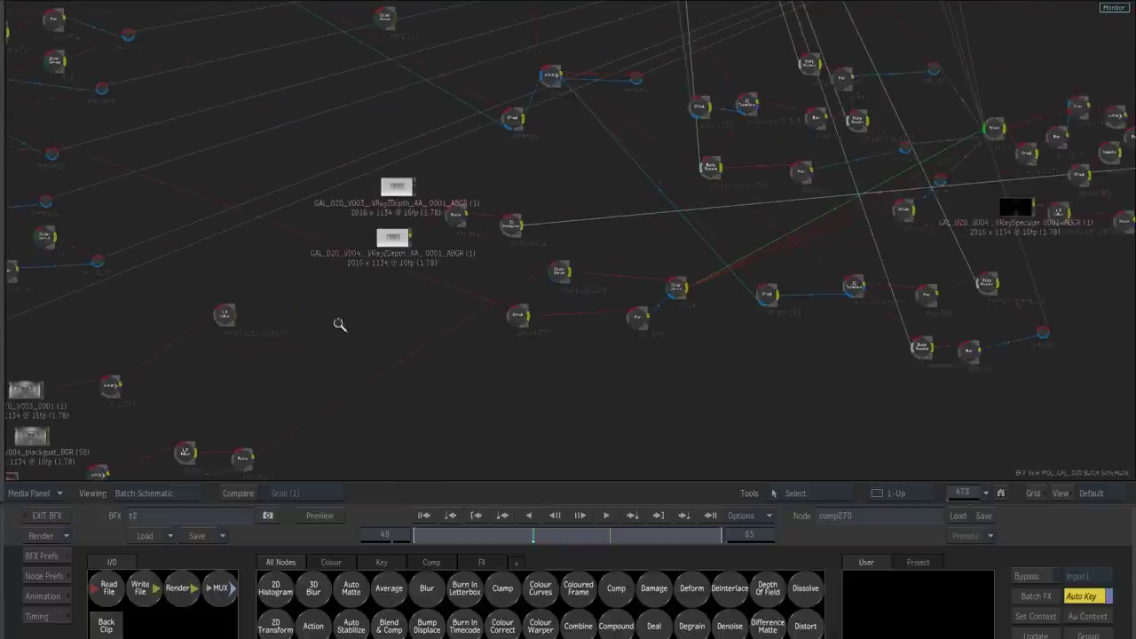
- View the gallery render at the Resize node downstream of the GAL_020_V004 clip, then return to the schematic
left_click_drag(340, 325, 446, 291)
left_click(433, 343)
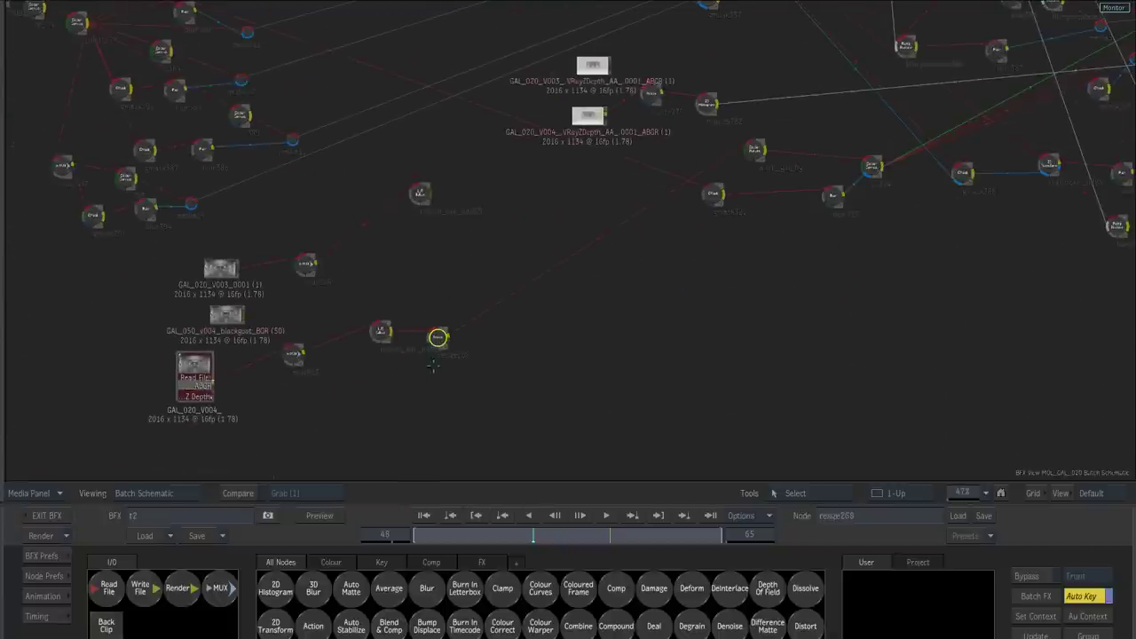
key("F4")
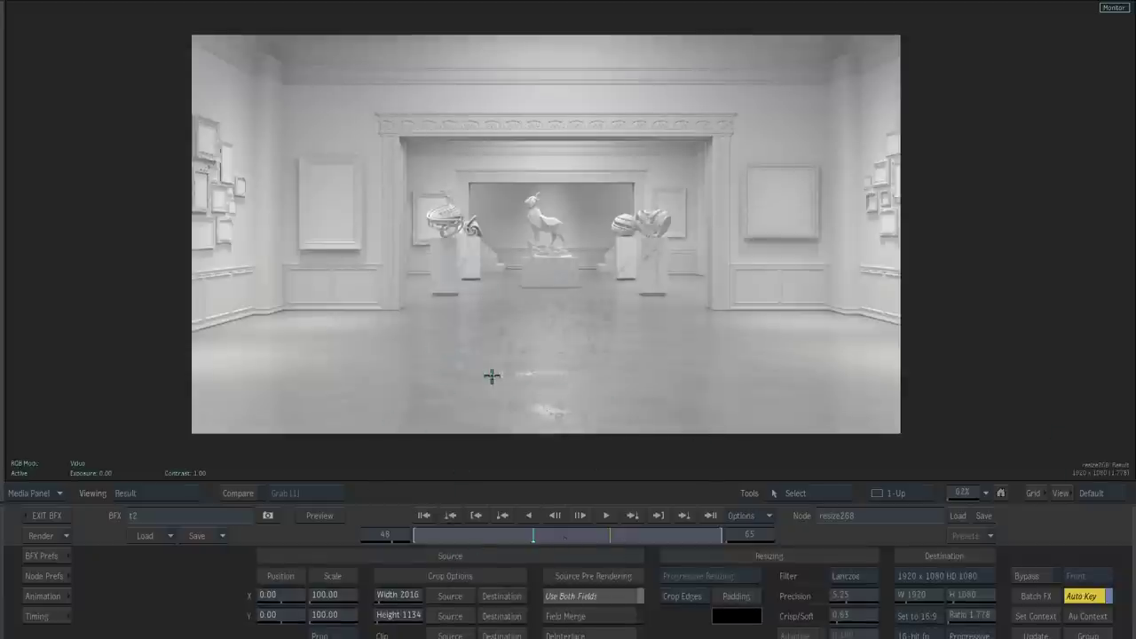
key("Escape")
- View the gallery background at the Colour Correct node fed by the Colour Warper and the blurred GMask
left_click_drag(733, 338, 887, 345)
left_click_drag(887, 345, 533, 411)
left_click(522, 357)
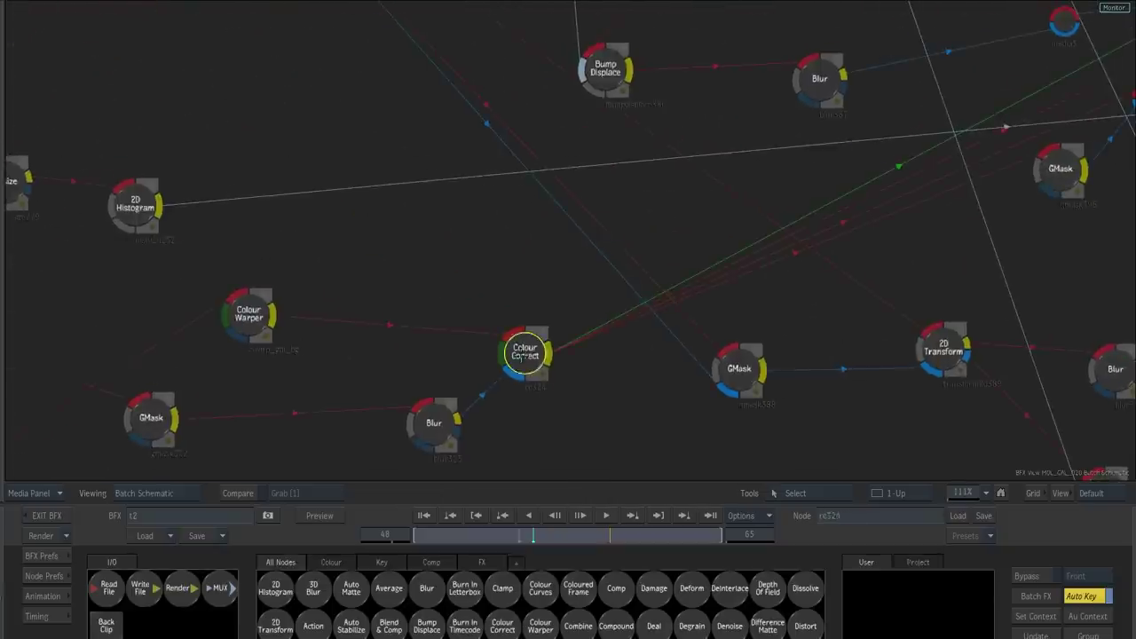
key("F4")
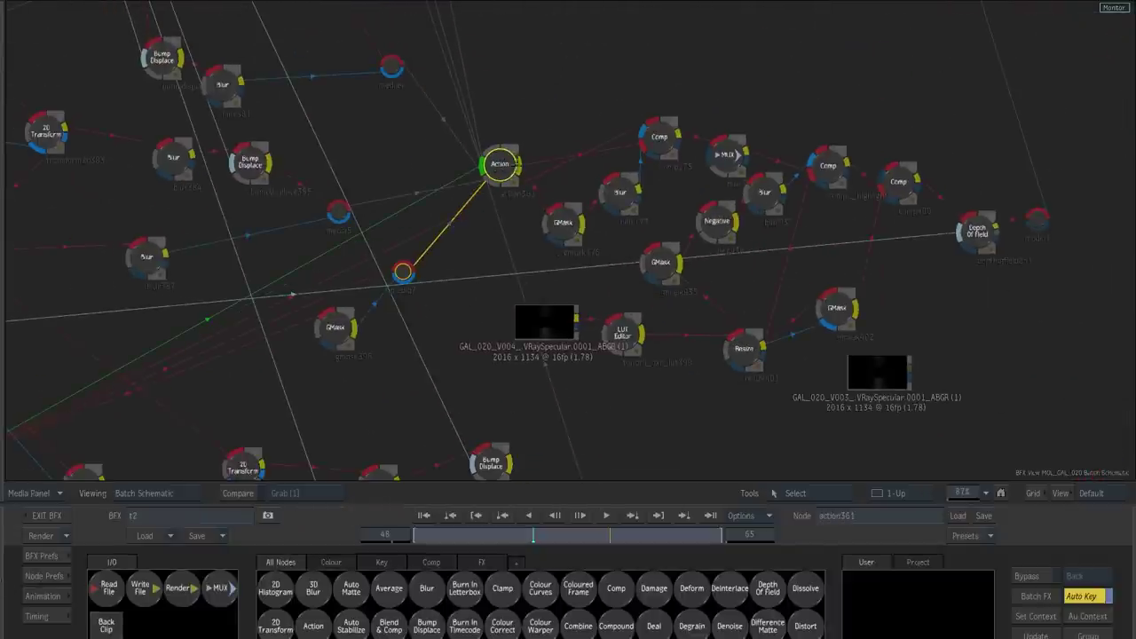
- Inspect the gmask338 shape that isolates the central woman's matte, and return to the schematic
key("Escape")
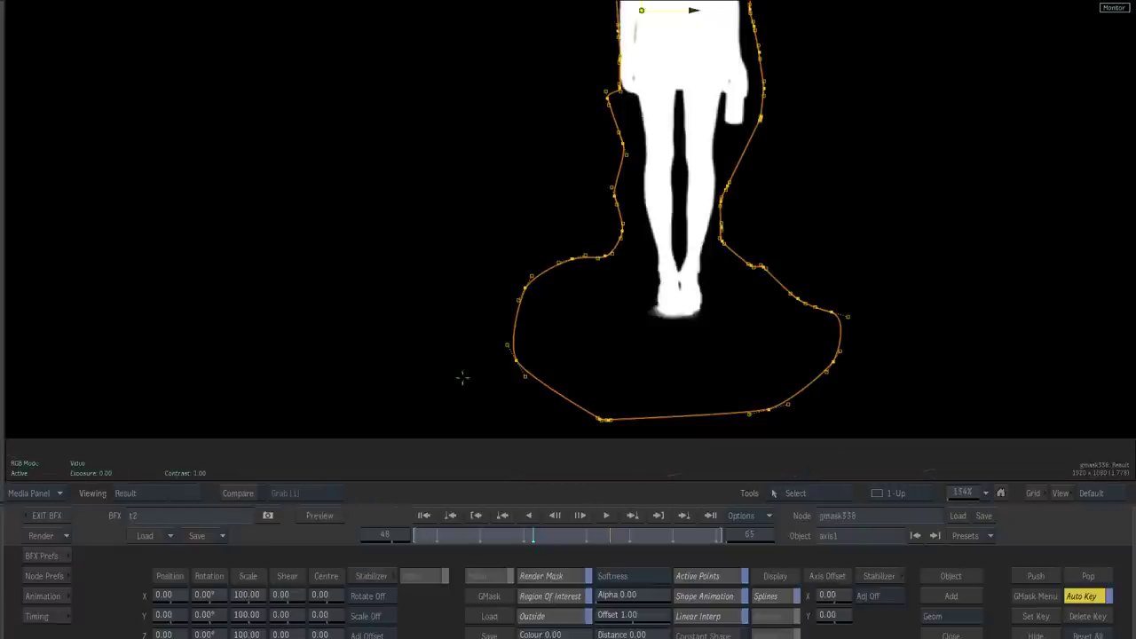
left_click_drag(734, 267, 466, 336, "ctrl")
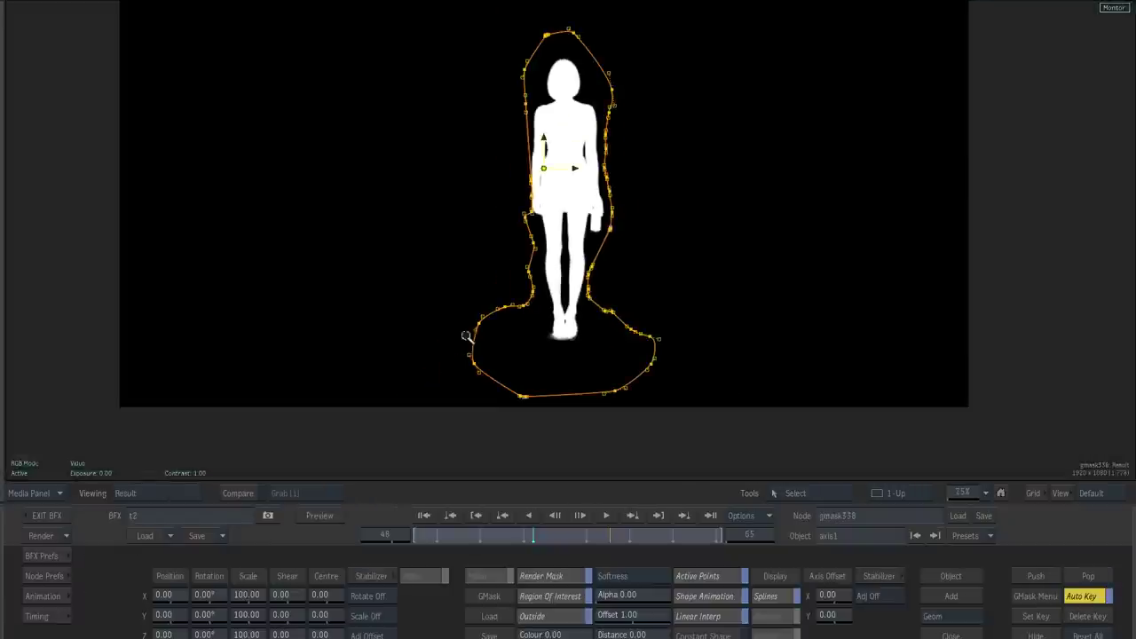
key("Escape")
left_click_drag(451, 248, 539, 226, "ctrl")
- Compare the flipped figures from transform2d358 with its front input, switching repeatedly between the two views
double_click(554, 172)
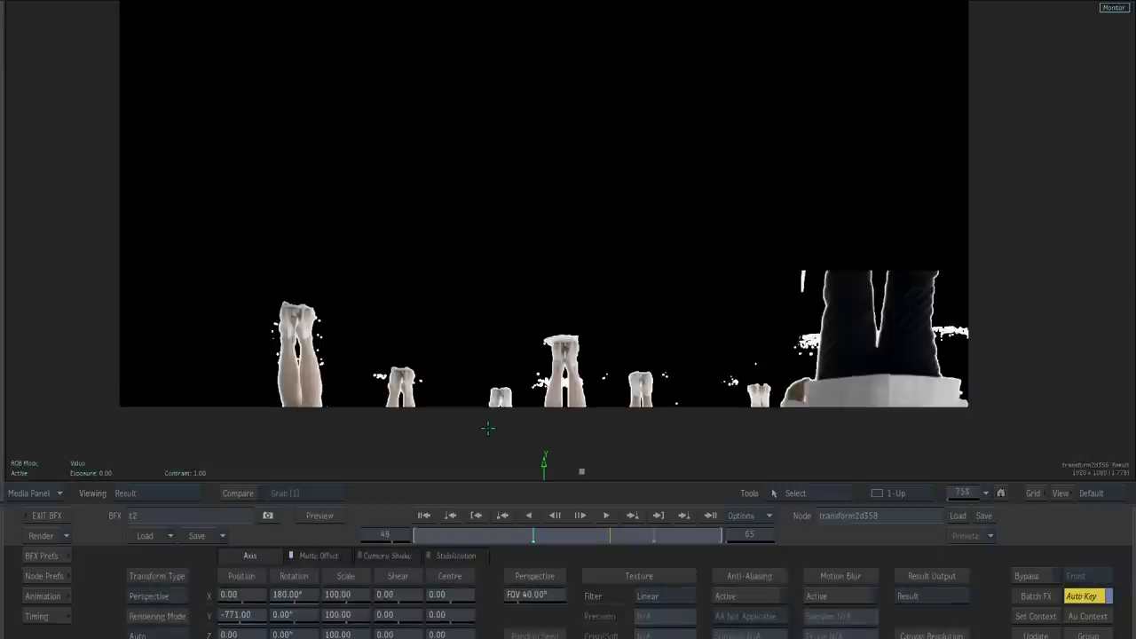
key("F1")
key("F4")
key("F1")
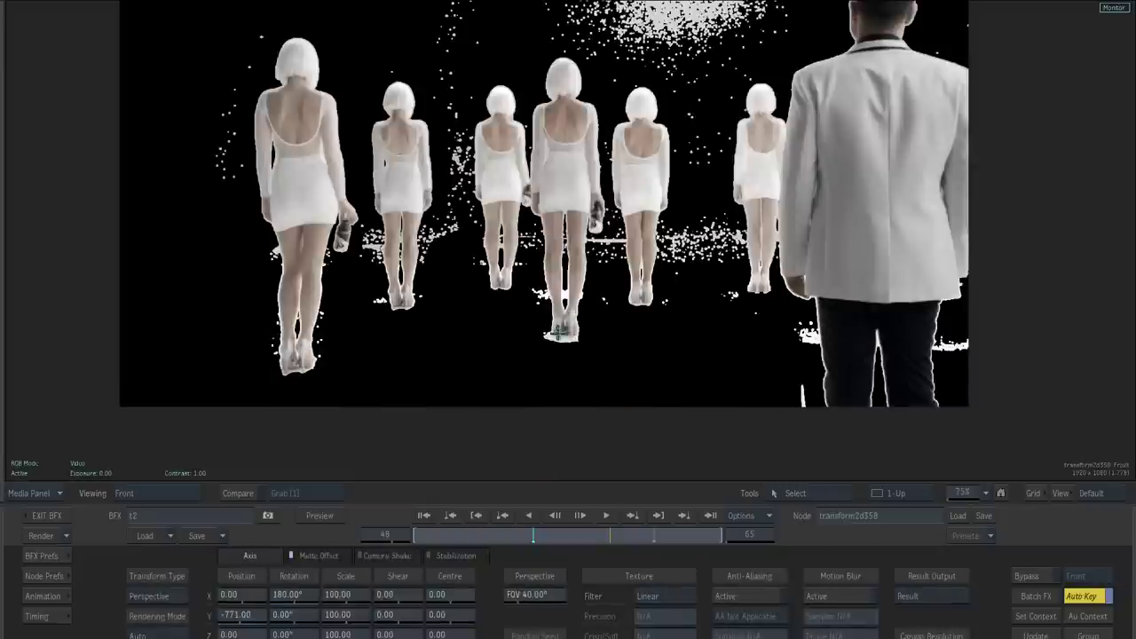
key("F4")
key("F1")
key("F4")
key("F1")
key("F4")
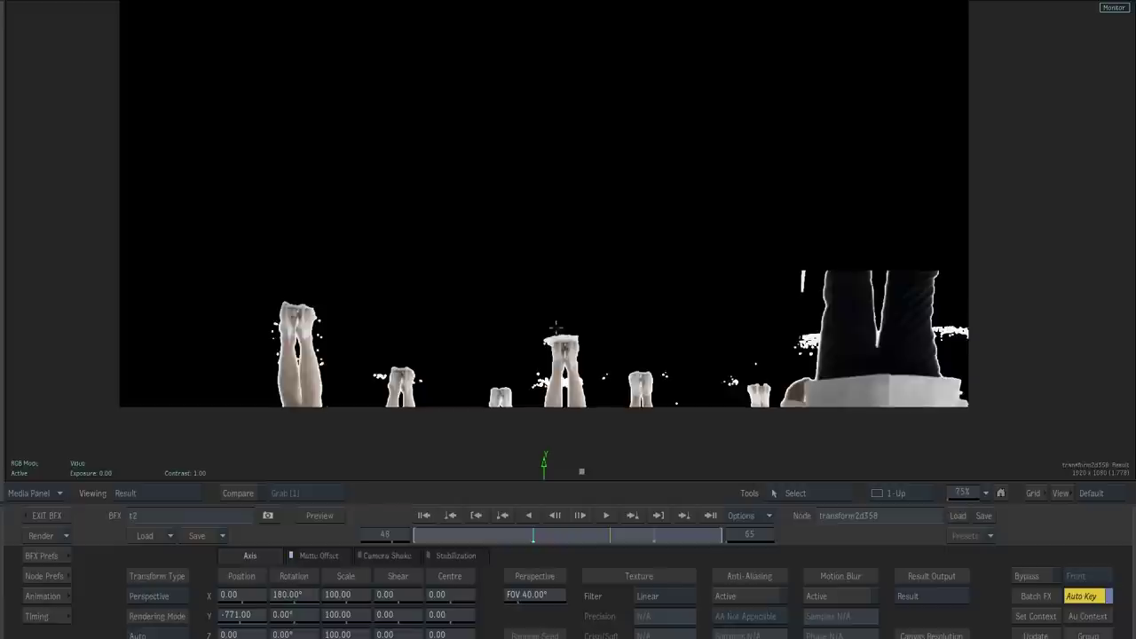
key("F1")
key("F4")
key("Escape")
- View the GAL_020_V003 VRayRawReflection clip and examine the floor reflections that feed the Bump Displace nodes
left_click_drag(630, 153, 590, 120)
left_click_drag(707, 168, 691, 172)
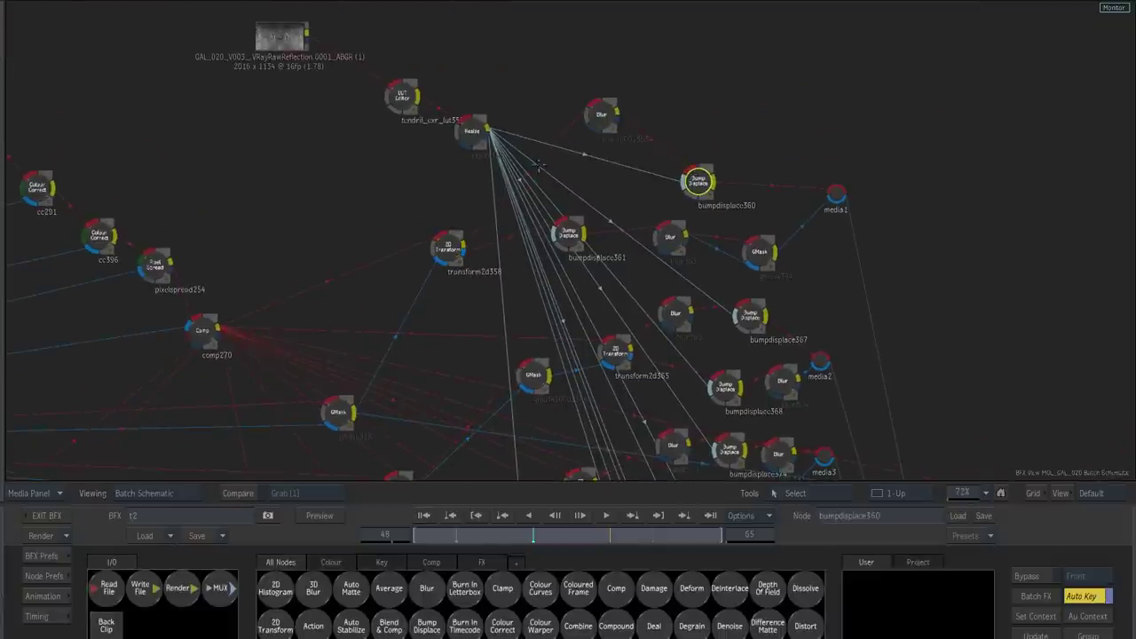
double_click(288, 44)
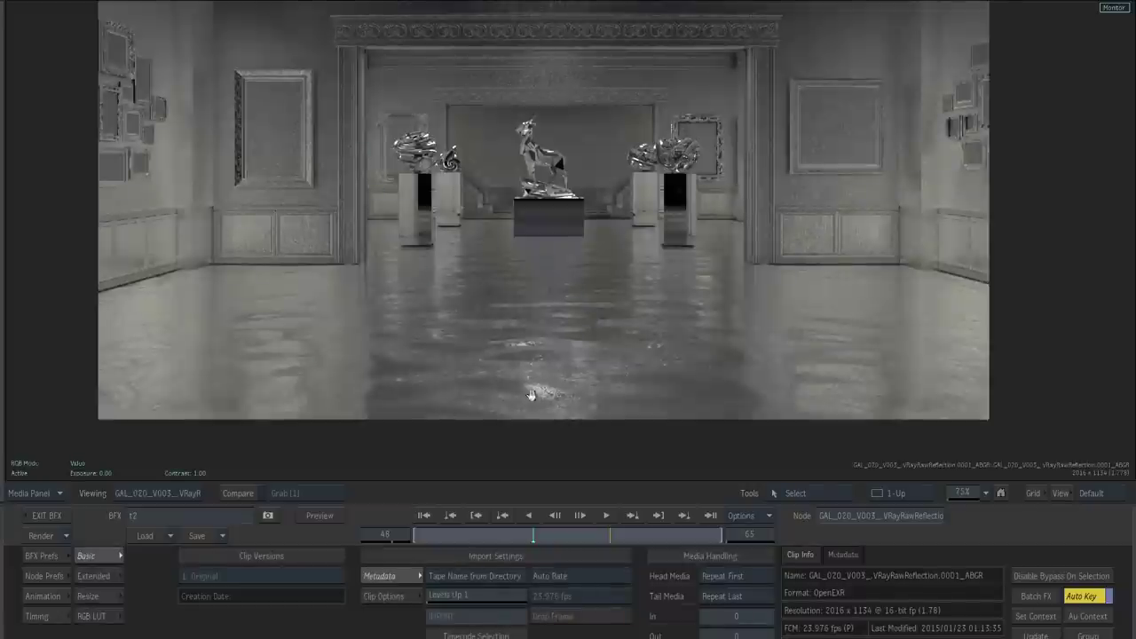
key("ctrl+Up")
left_click_drag(586, 400, 616, 291)
key("ctrl+Up")
key("ctrl+Down")
left_click_drag(557, 370, 568, 325)
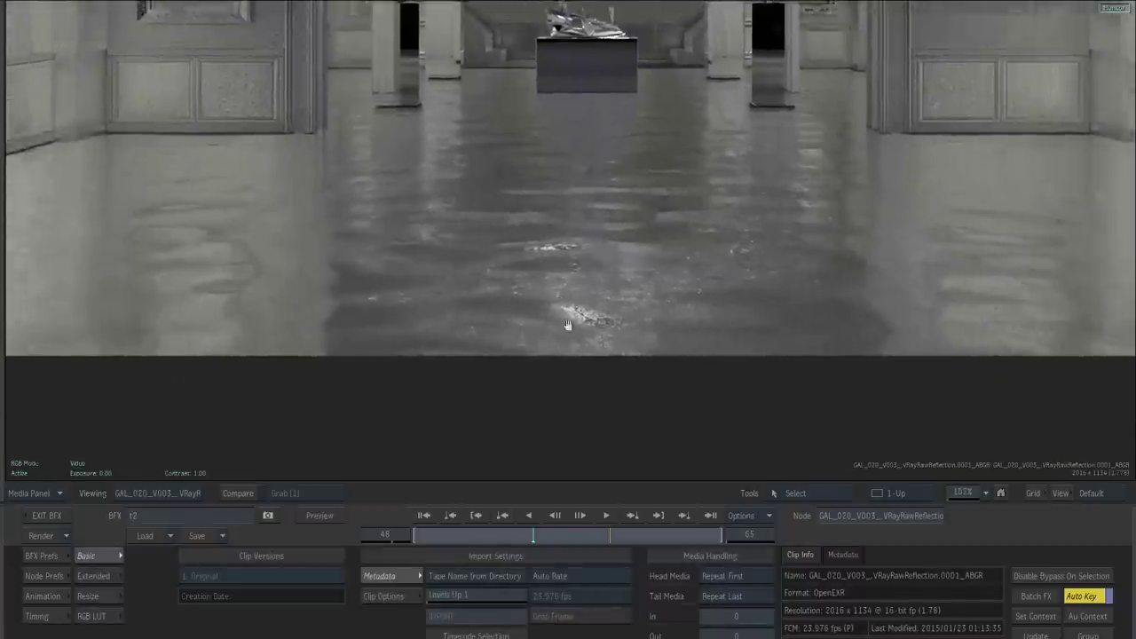
scroll(568, 324, "down", 4)
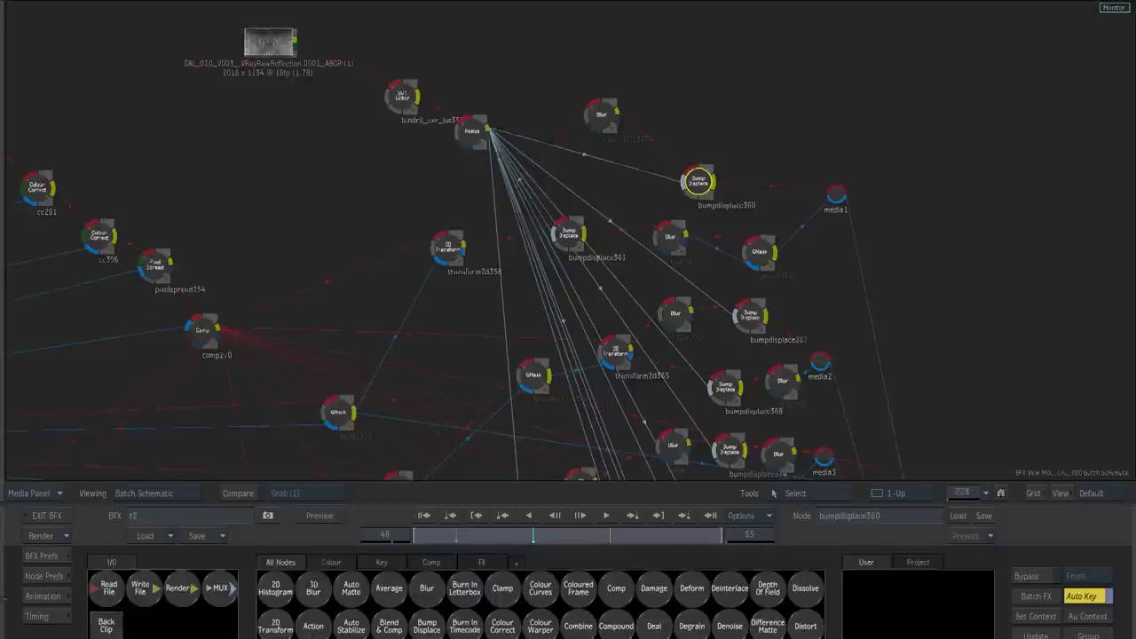
- View the rippled central reflection matte at blur363, and compare the gmask364 front input with its masked result
left_click(614, 233)
key("Tab")
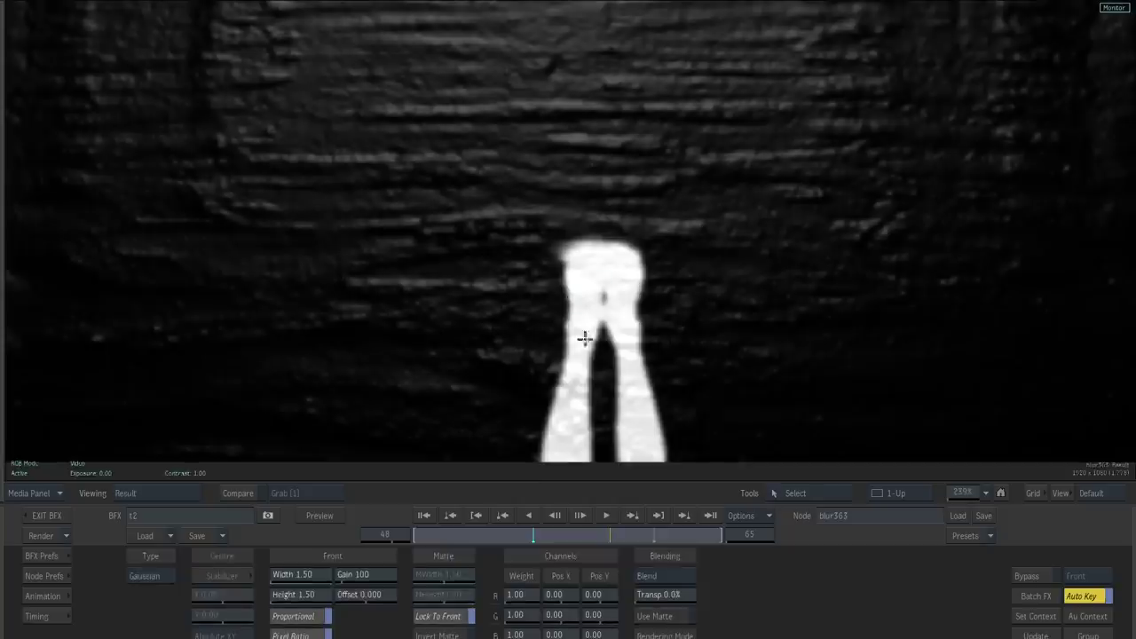
key("Tab")
left_click(696, 242)
key("Tab")
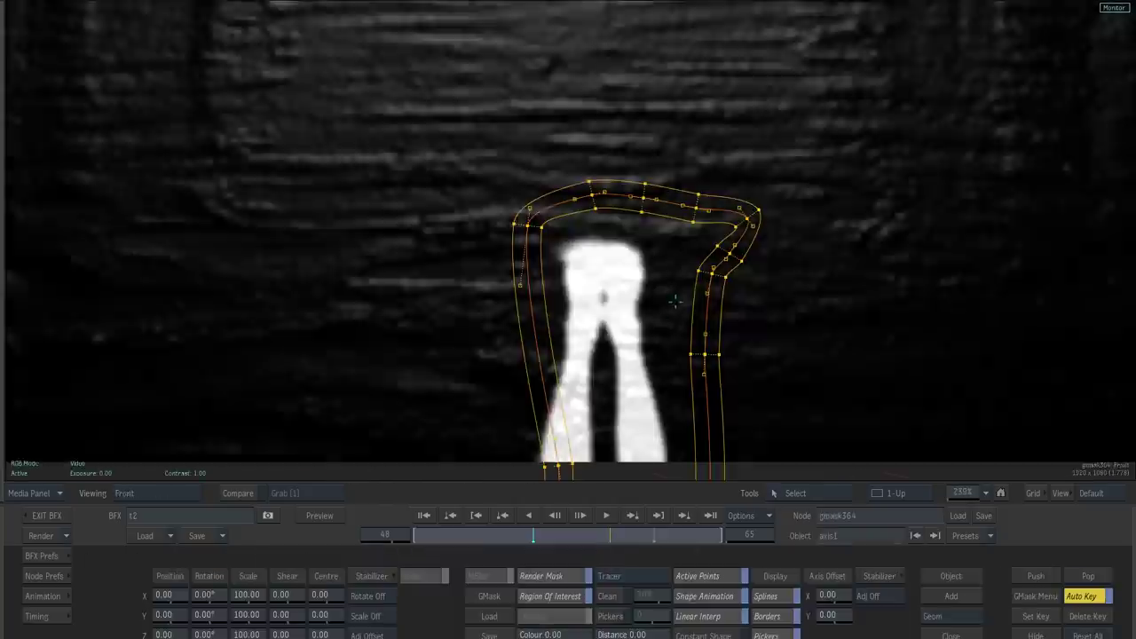
key("F4")
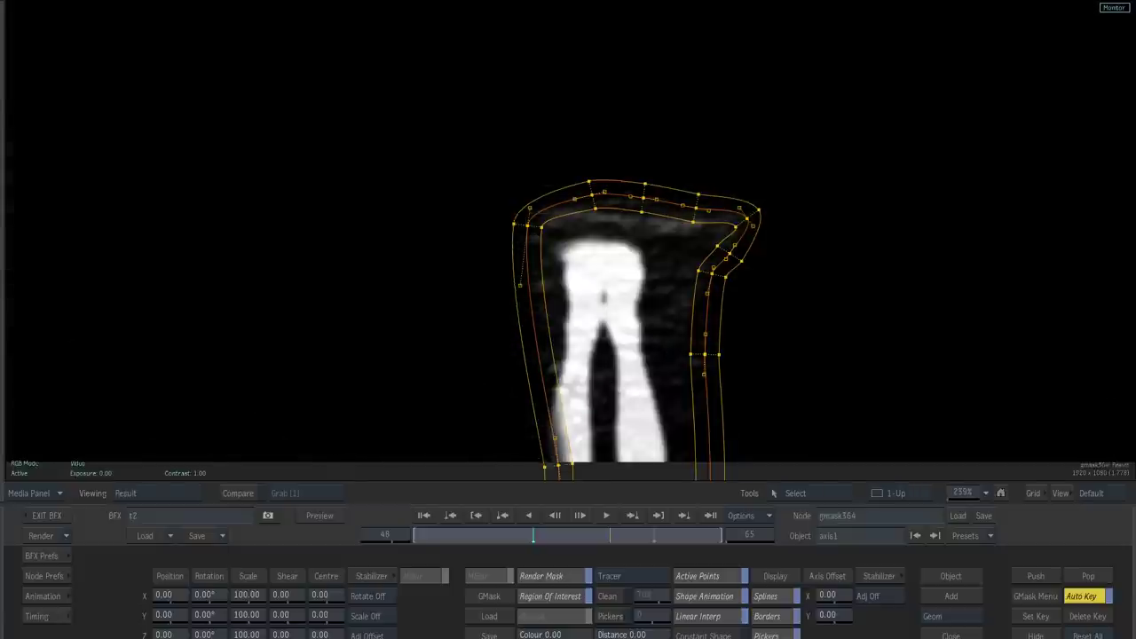
key("Tab")
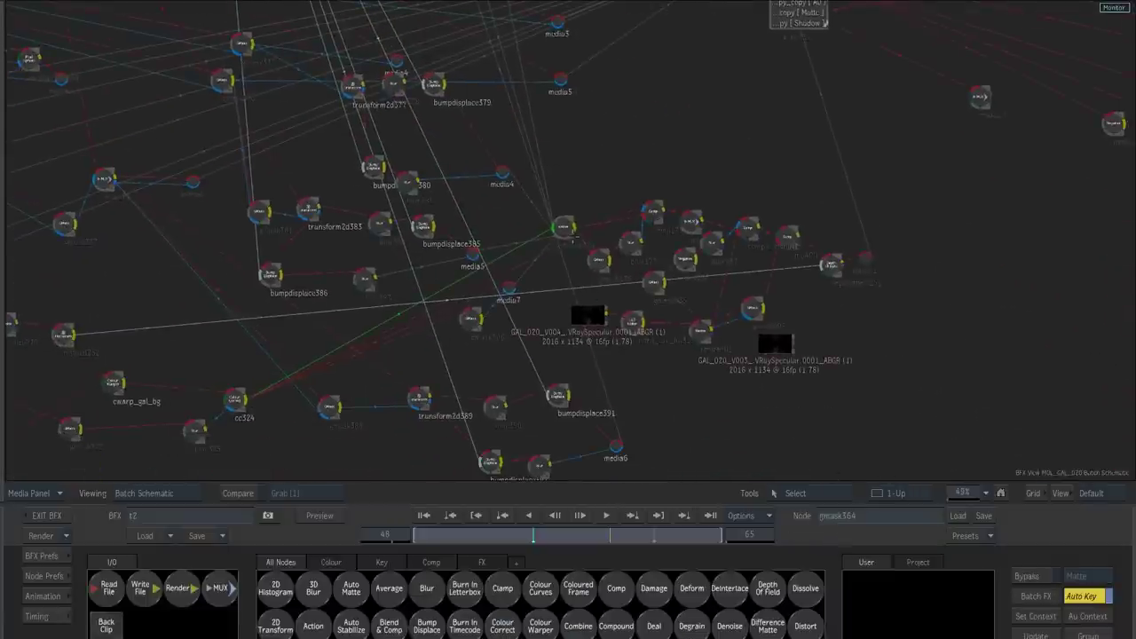
- Inspect the reflection surfaces image6 through image1 in the action361 schematic, checking their Surface settings one by one
double_click(568, 233)
key("Escape")
left_click_drag(605, 340, 581, 403)
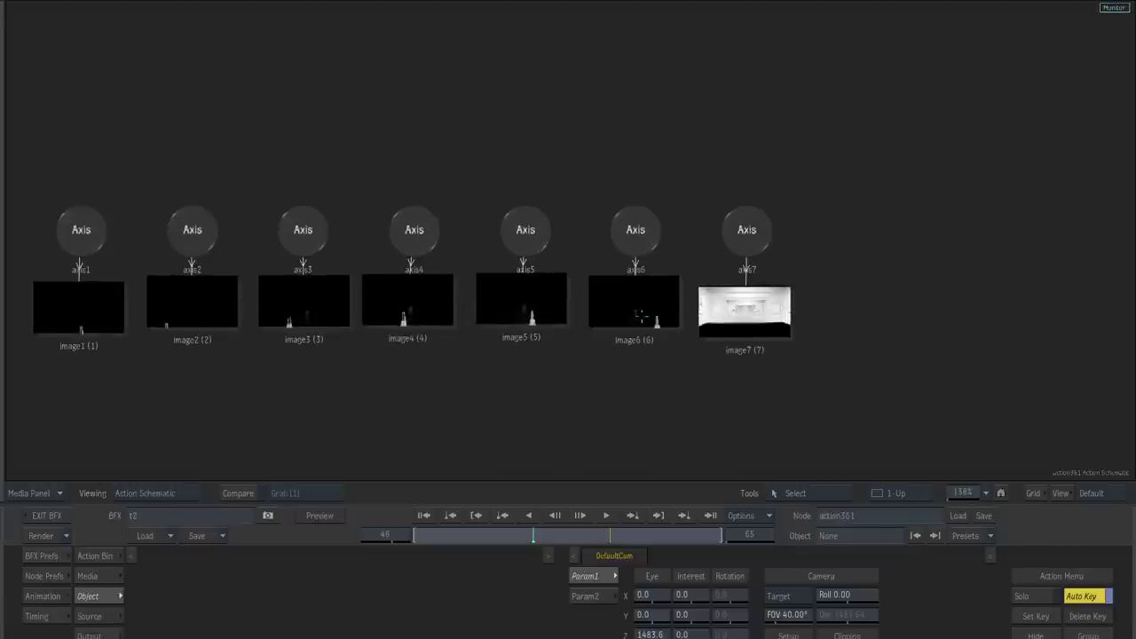
left_click(638, 315)
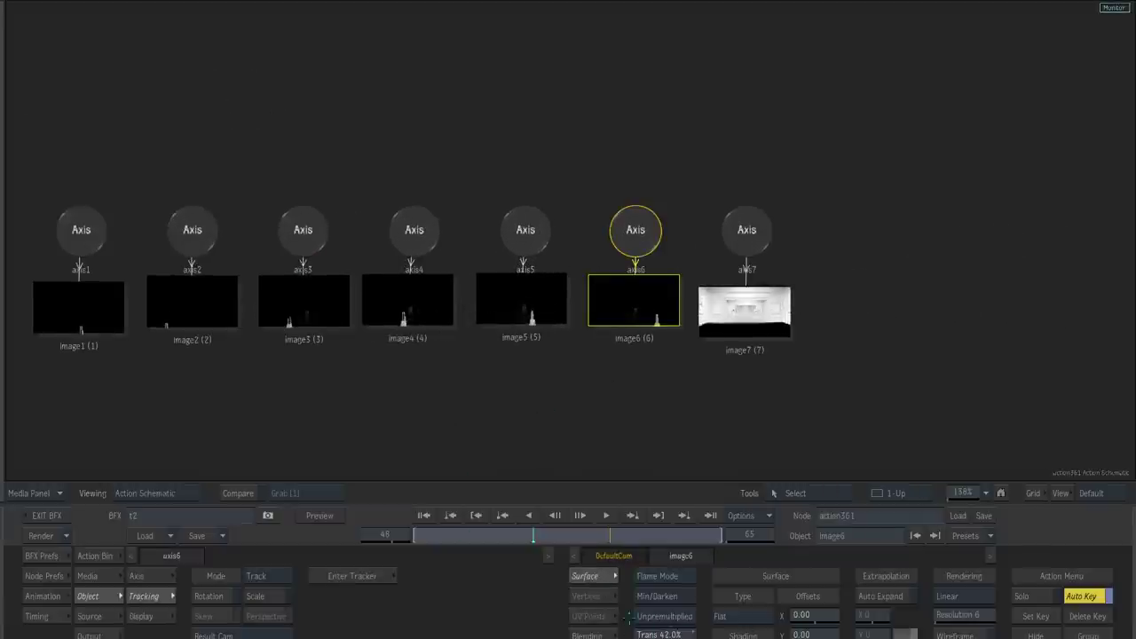
left_click_drag(487, 392, 584, 391)
left_click(575, 300)
left_click(520, 296)
left_click(402, 303)
left_click(308, 289)
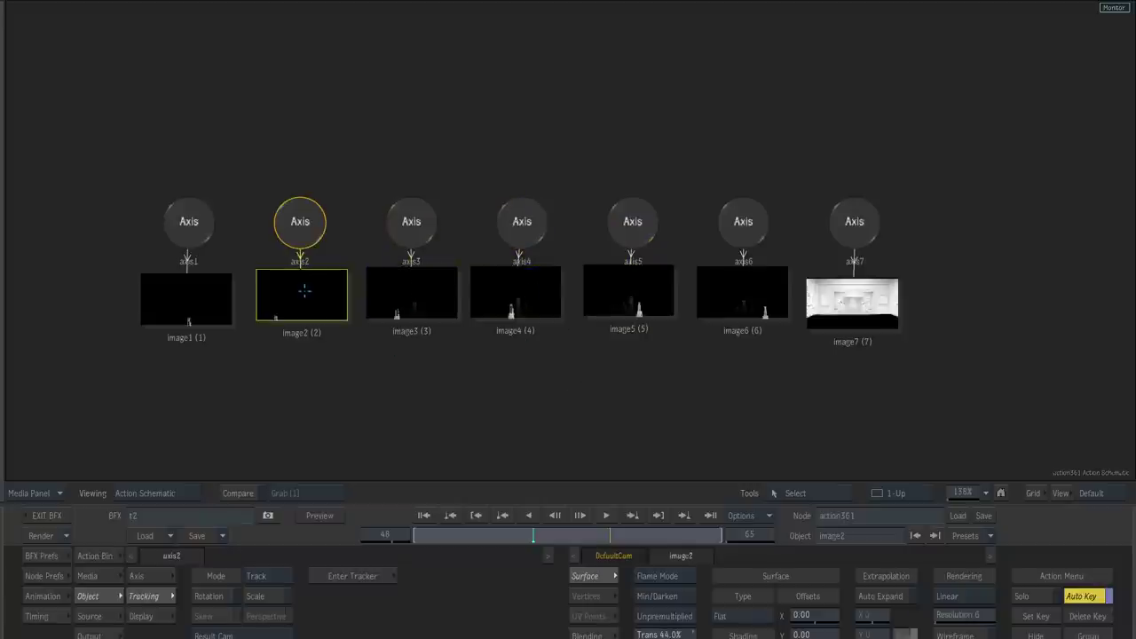
left_click(190, 301)
- View the action361 output with the figures' reflections on the gallery floor, and return to the batch schematic
key("Escape")
left_click_drag(678, 251, 530, 188)
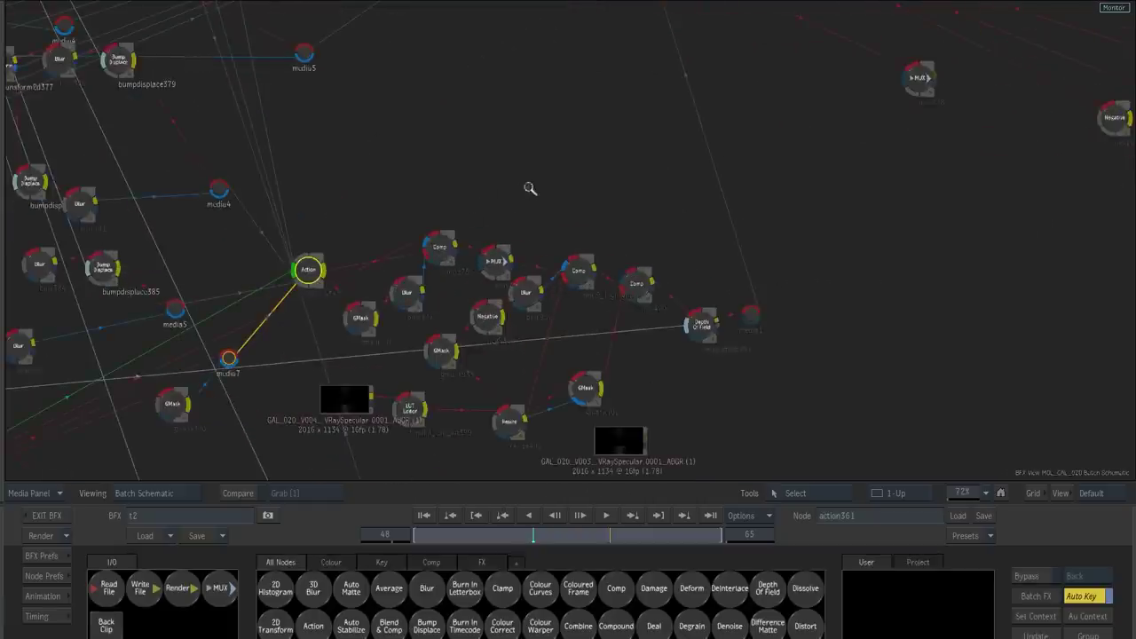
double_click(438, 247)
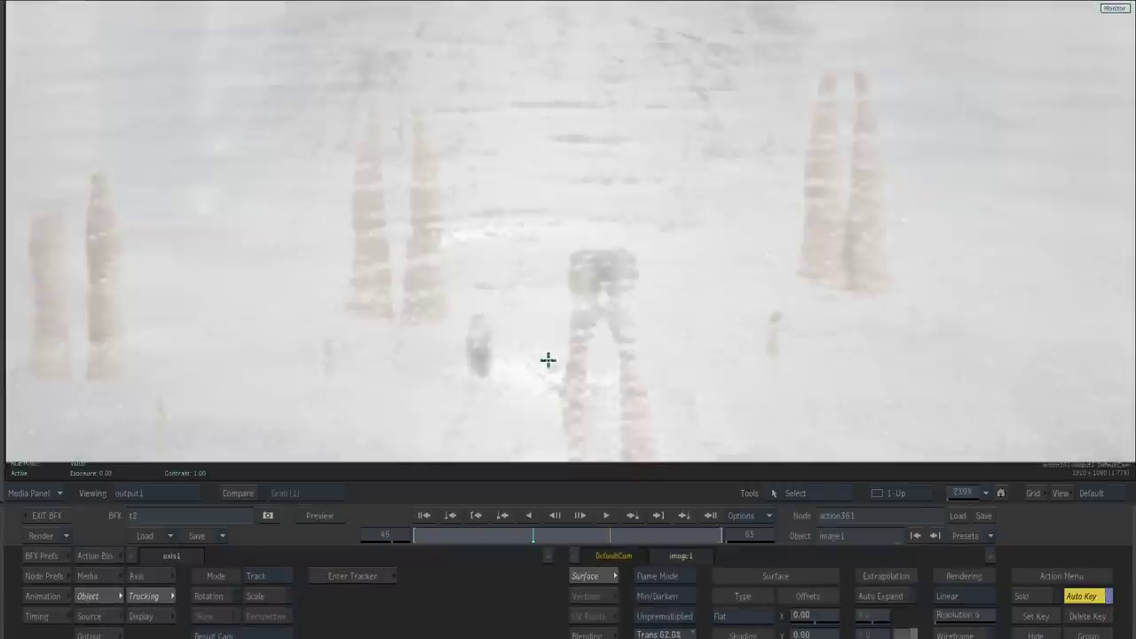
key("Escape")
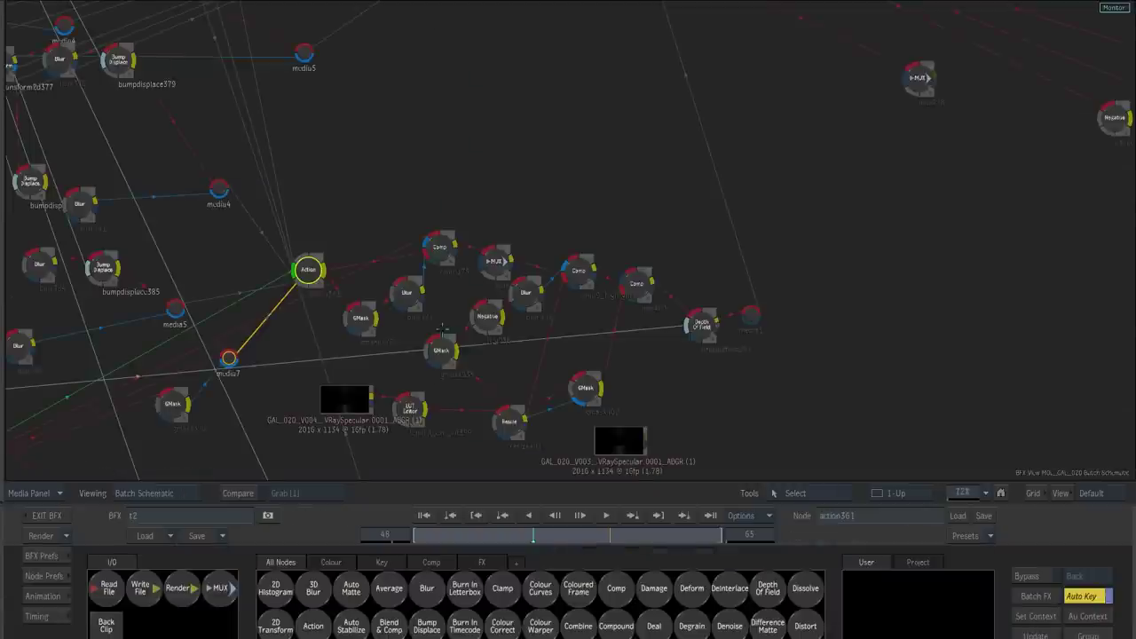
- View the matte and the combined result of comp175, and return to the batch schematic
double_click(439, 247)
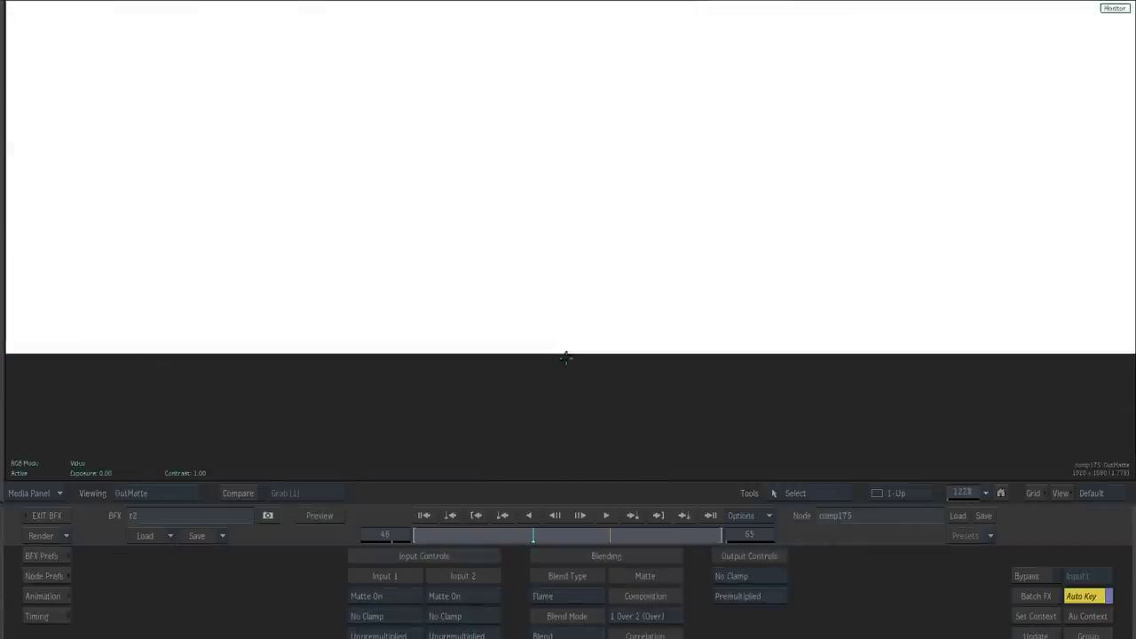
key("F4")
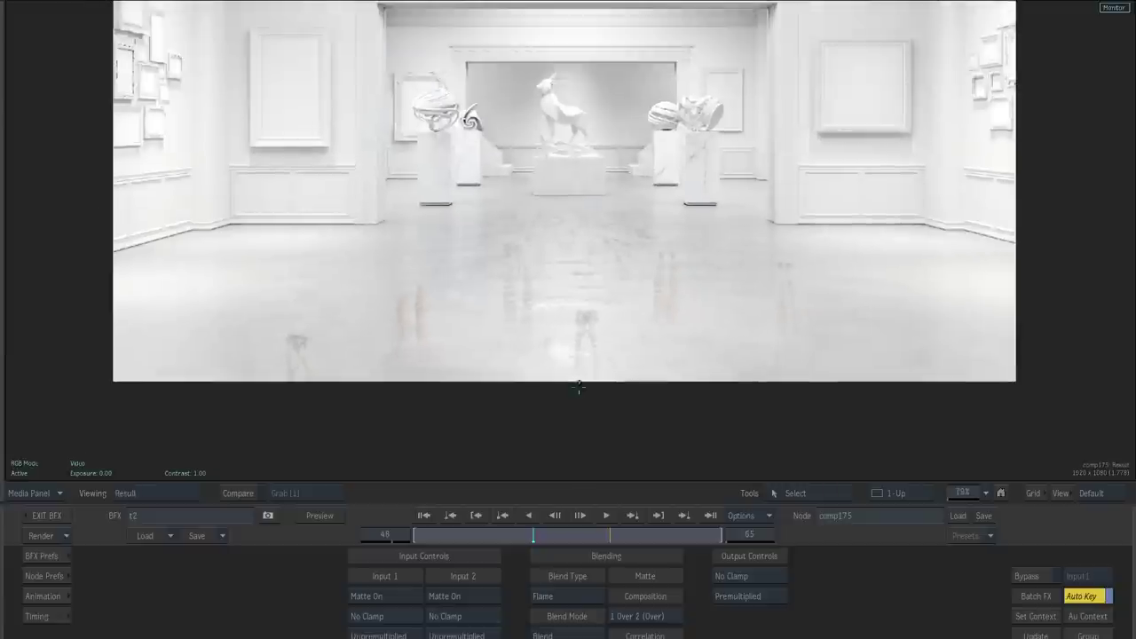
key("Escape")
left_click_drag(570, 256, 509, 248)
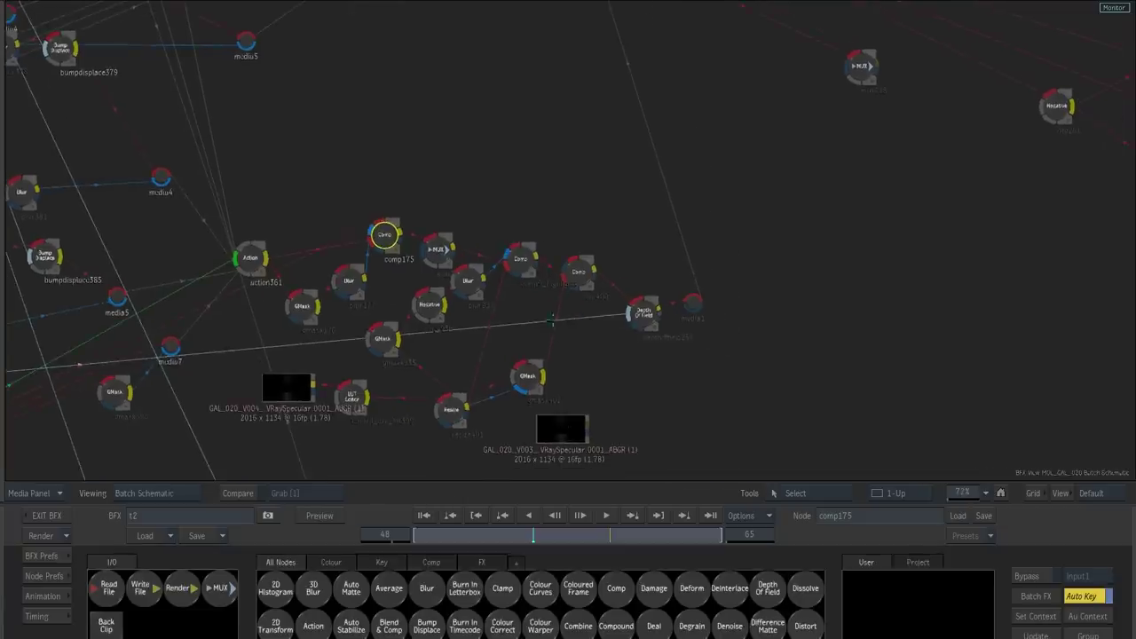
- View the highlights comp result, and compare the downstream Screen comp's front input with its result
double_click(520, 258)
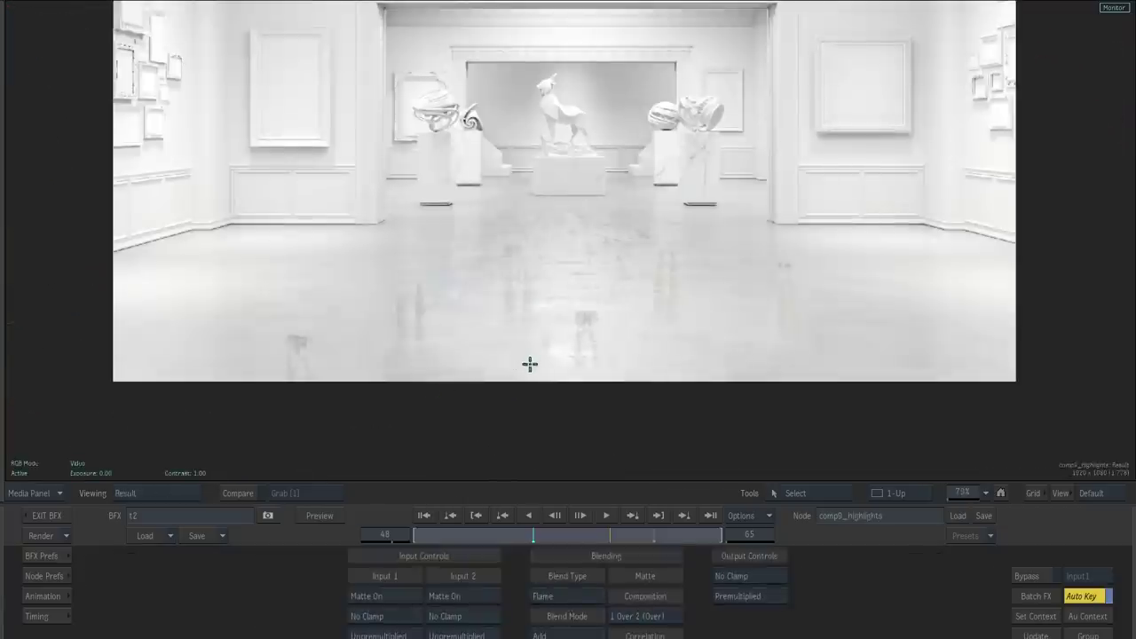
key("Escape")
double_click(577, 272)
key("F1")
key("F4")
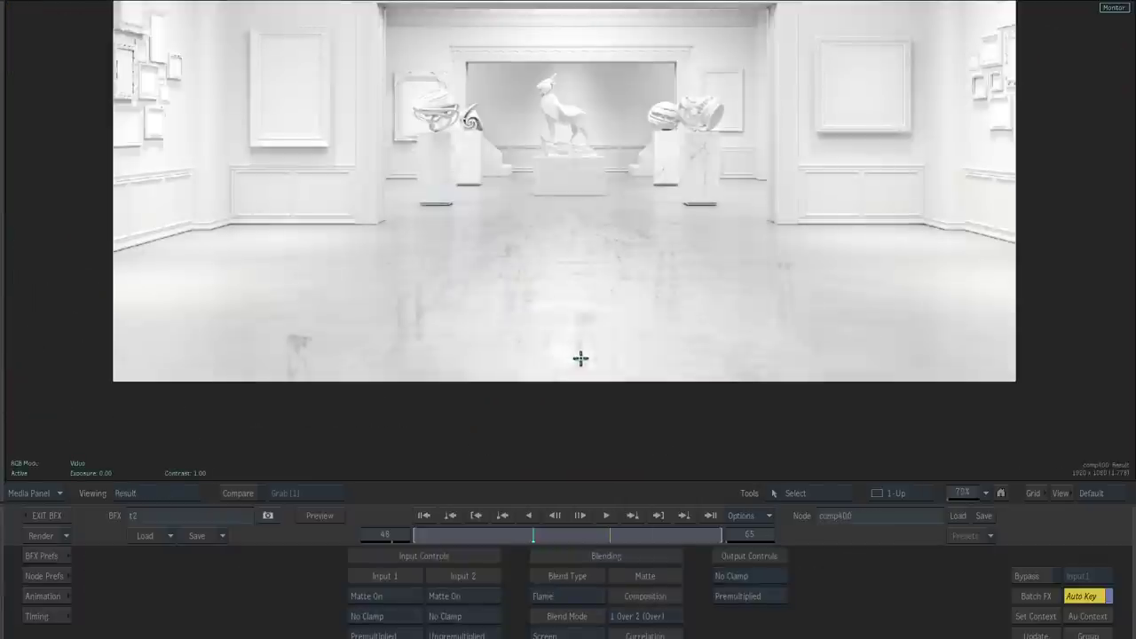
key("F1")
key("F4")
key("Escape")
- Open the Depth Of Field node after the comps and view its front input
left_click_drag(666, 231, 624, 281)
left_click_drag(619, 321, 610, 332)
double_click(612, 334)
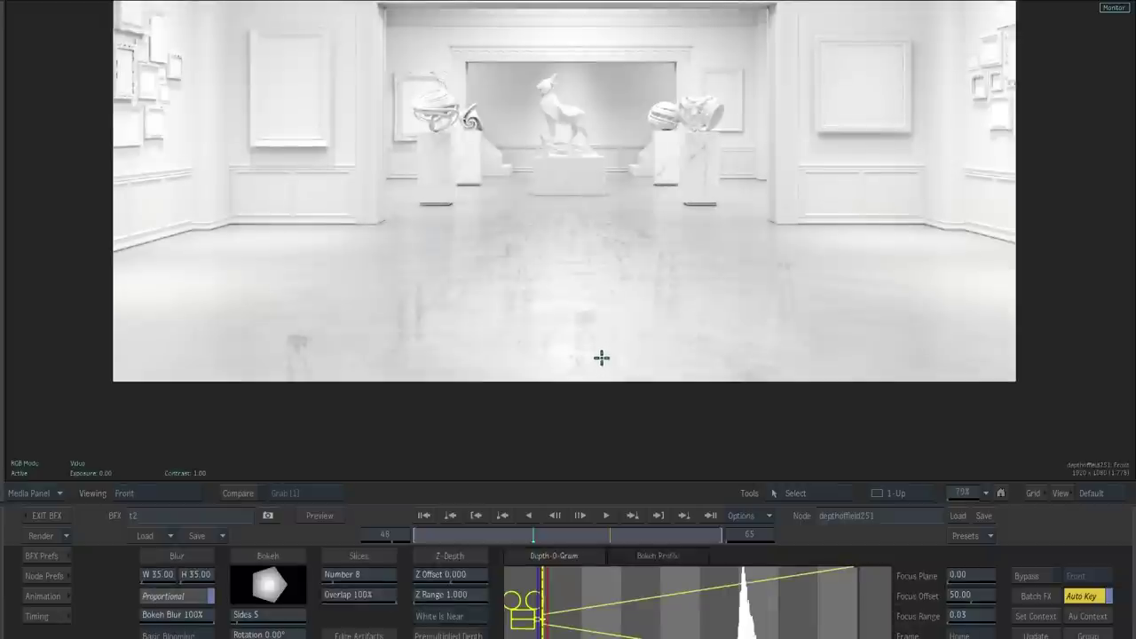
key("Escape")
- Examine the action326 output with the women composited into the gallery, and return to its schematic
left_click_drag(612, 133, 681, 326)
left_click_drag(712, 216, 742, 257)
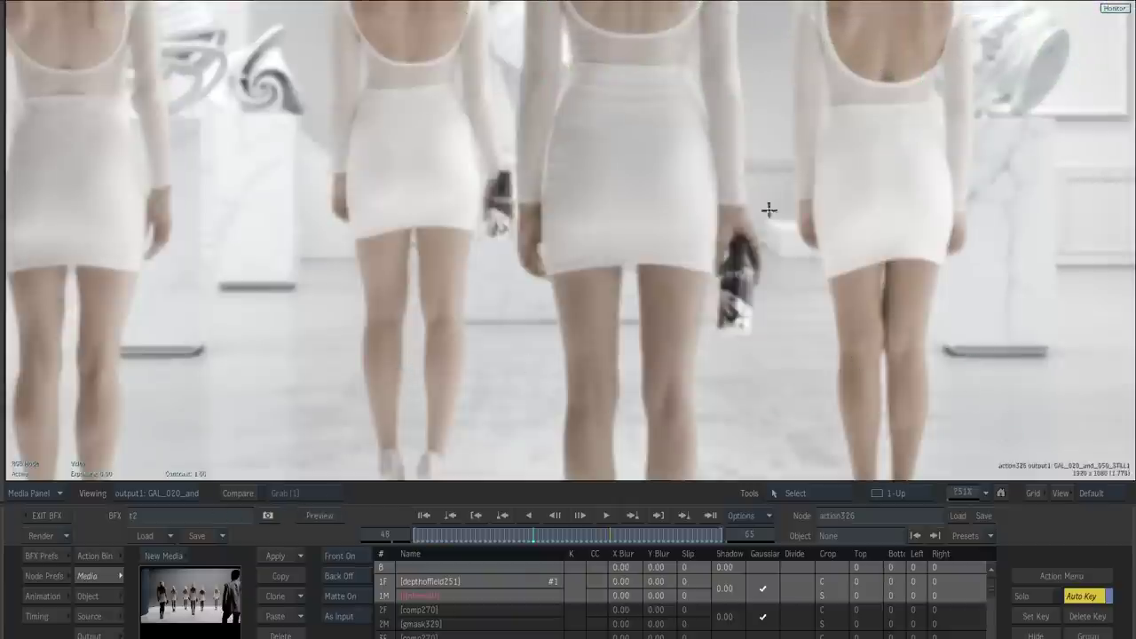
left_click_drag(768, 211, 620, 268)
key("Escape")
- Follow the gallery geometry in the action326 schematic to axis1 and check the projection texture settings of its diffuse1 map
left_click_drag(525, 313, 564, 327)
left_click_drag(547, 356, 588, 318)
left_click_drag(515, 282, 578, 222)
left_click_drag(579, 219, 562, 347)
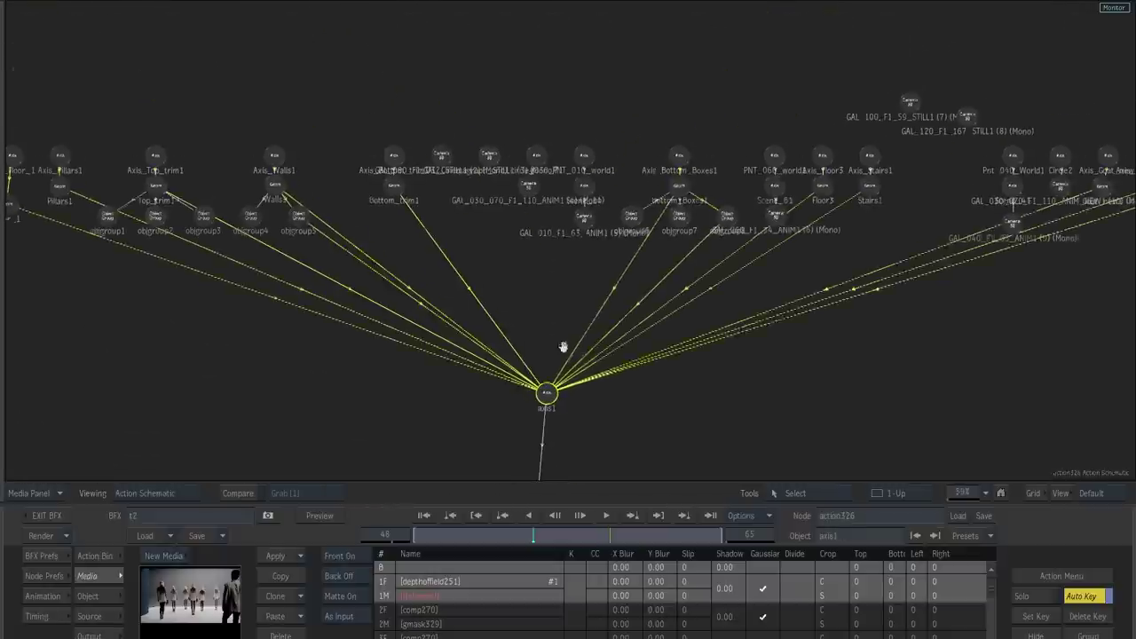
left_click_drag(629, 449, 644, 259)
left_click_drag(552, 311, 558, 304)
double_click(558, 307)
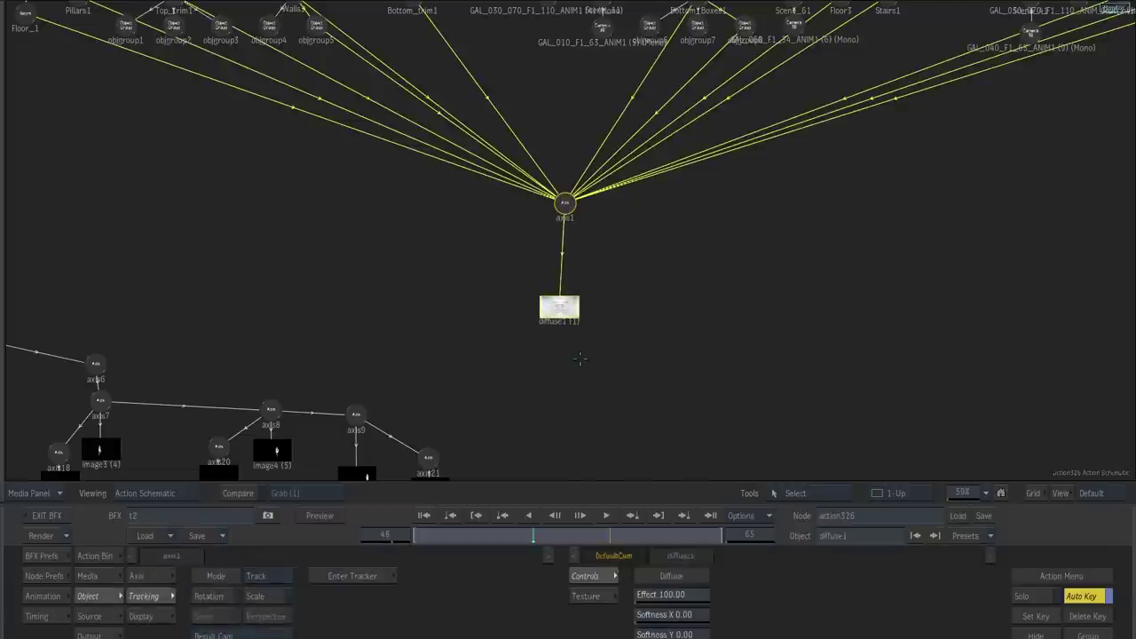
left_click(607, 594)
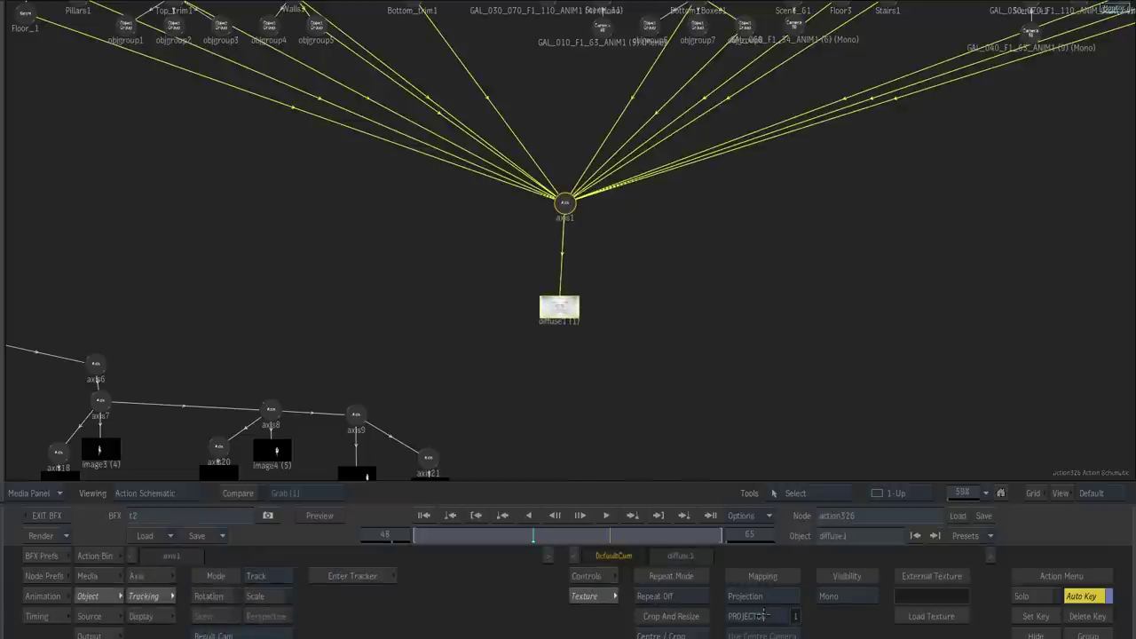
- Hide the diffuse1 map to view the action326 output without the projected gallery, and return to the schematic
mouse_move(557, 305)
left_mouse_down()
mouse_move(571, 325)
mouse_move(560, 311)
mouse_move(551, 319)
mouse_move(565, 326)
left_mouse_up()
key("F4")
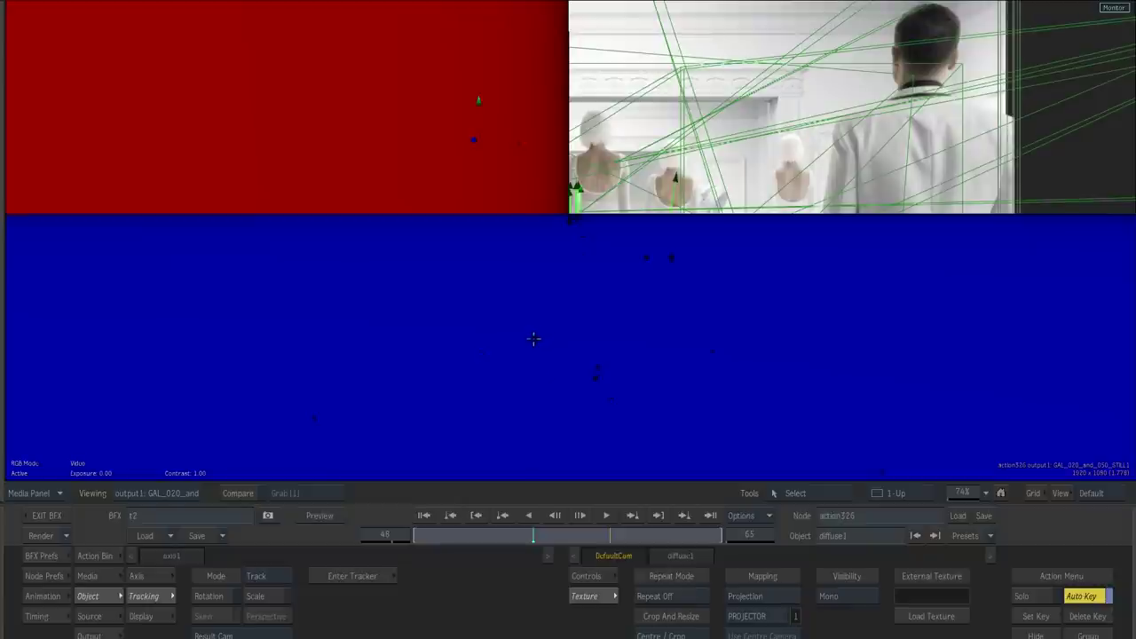
key("F4")
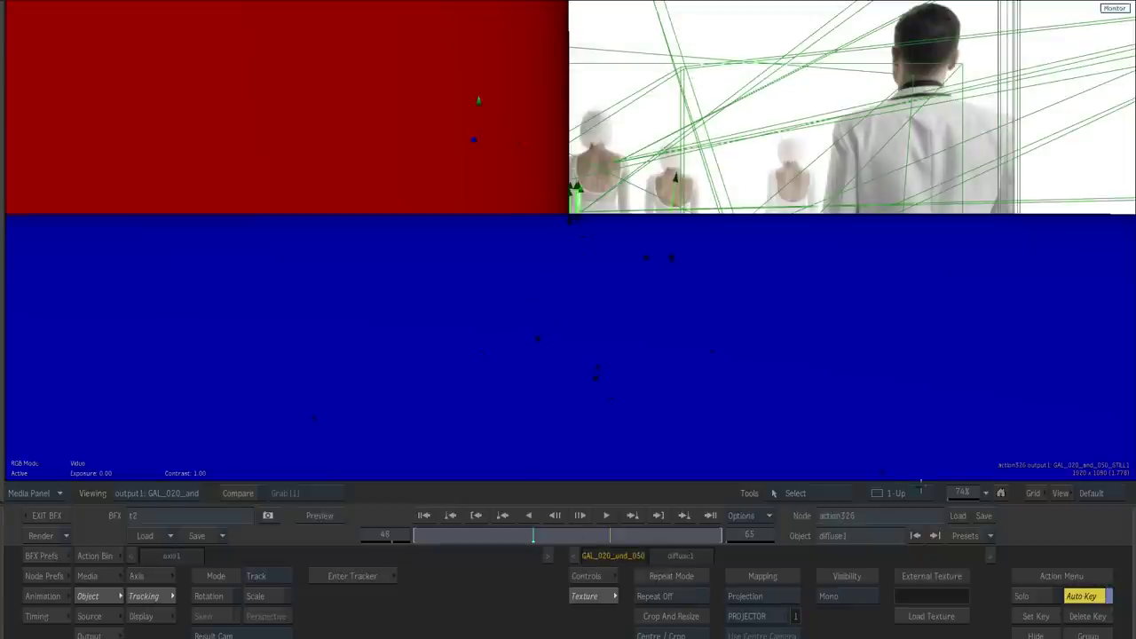
left_click_drag(964, 493, 946, 439)
key("Escape")
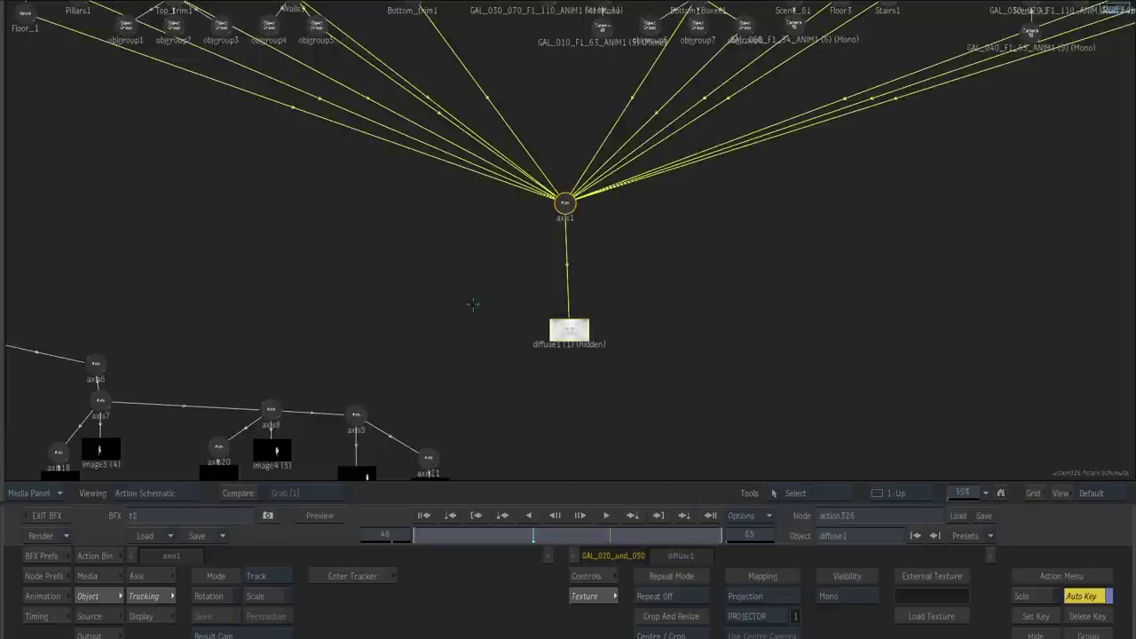
left_click_drag(487, 300, 380, 327)
- Turn on Shading in the action326 rendering preferences to view the gallery geometry, and switch it off again
left_click(40, 576)
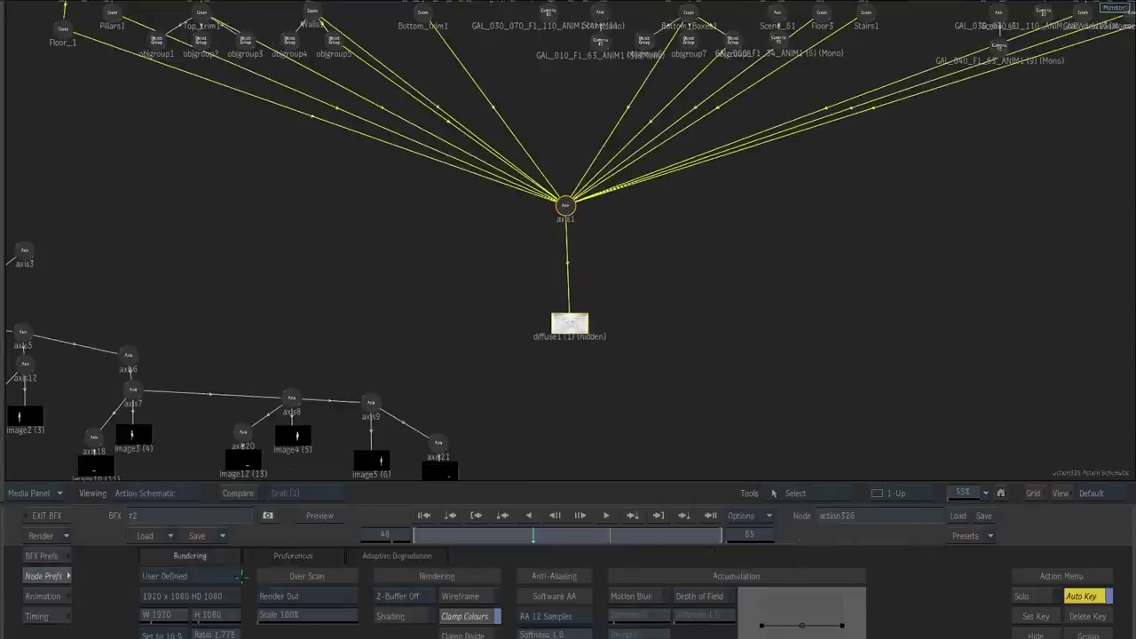
left_click(399, 616)
key("F4")
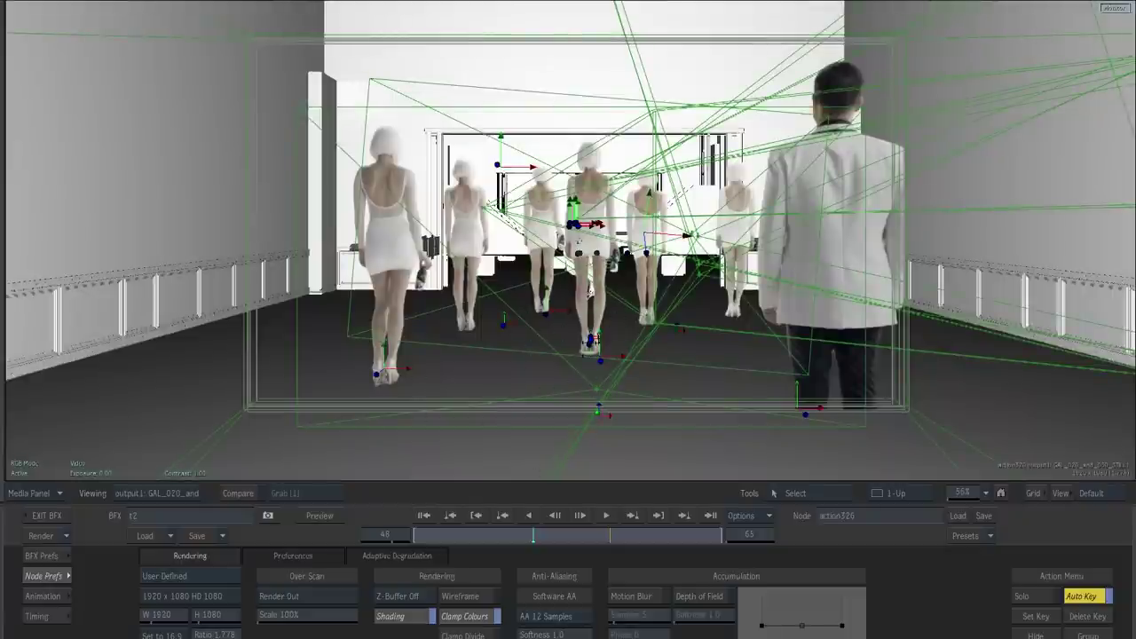
key("F4")
left_click(414, 613)
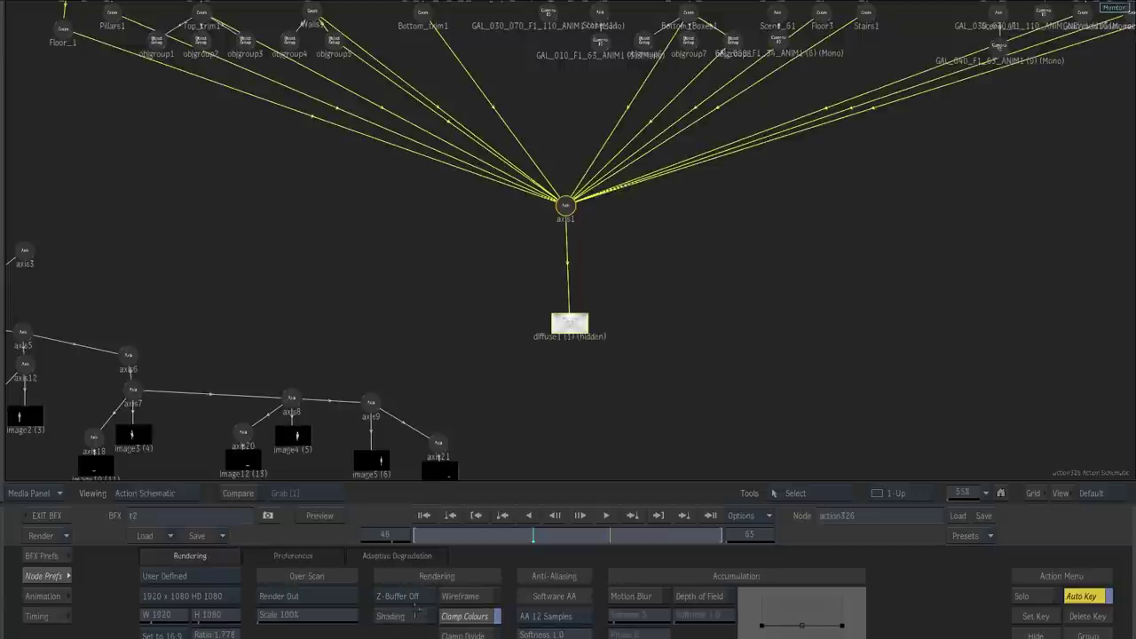
- Unhide the diffuse1 map and view the gallery texture projected onto the geometry again
left_click_drag(528, 384, 536, 382)
double_click(563, 324)
left_click_drag(562, 324, 566, 337)
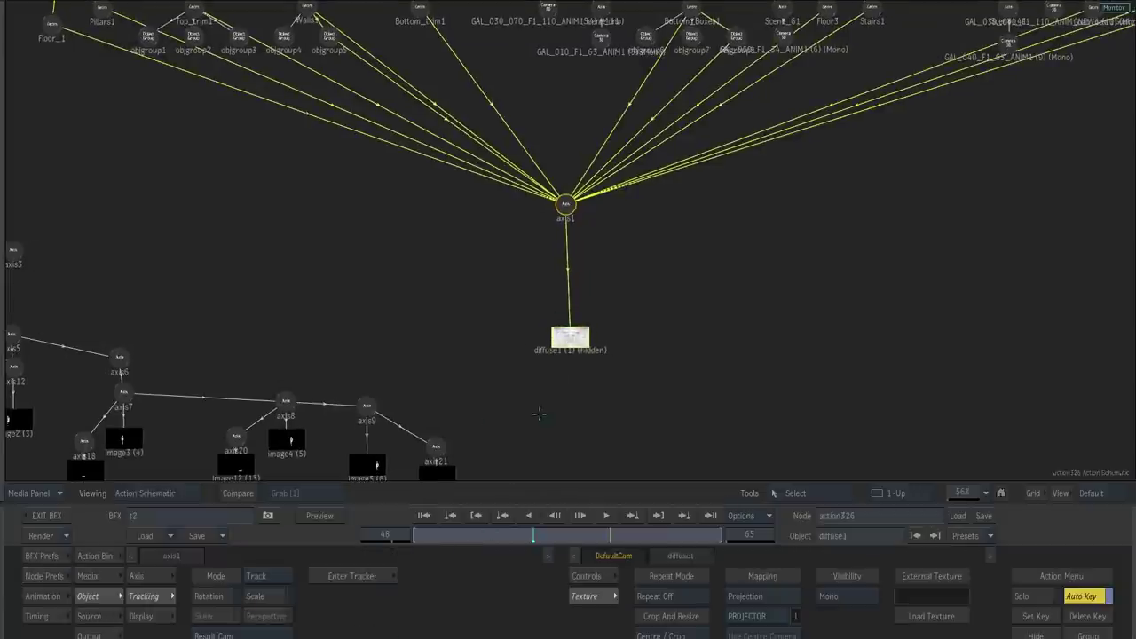
key("F4")
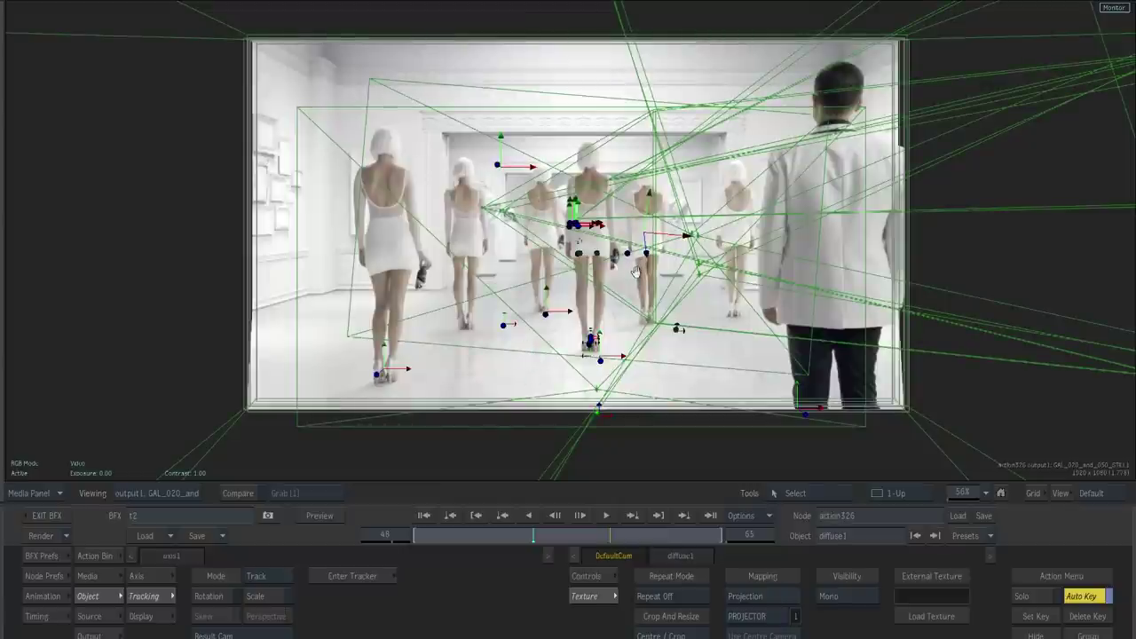
- Try orbiting the 3D scene, turn off Play Lock in the Action preferences, and go to frame 7
key("o")
left_click_drag(603, 197, 540, 278)
left_click(44, 576)
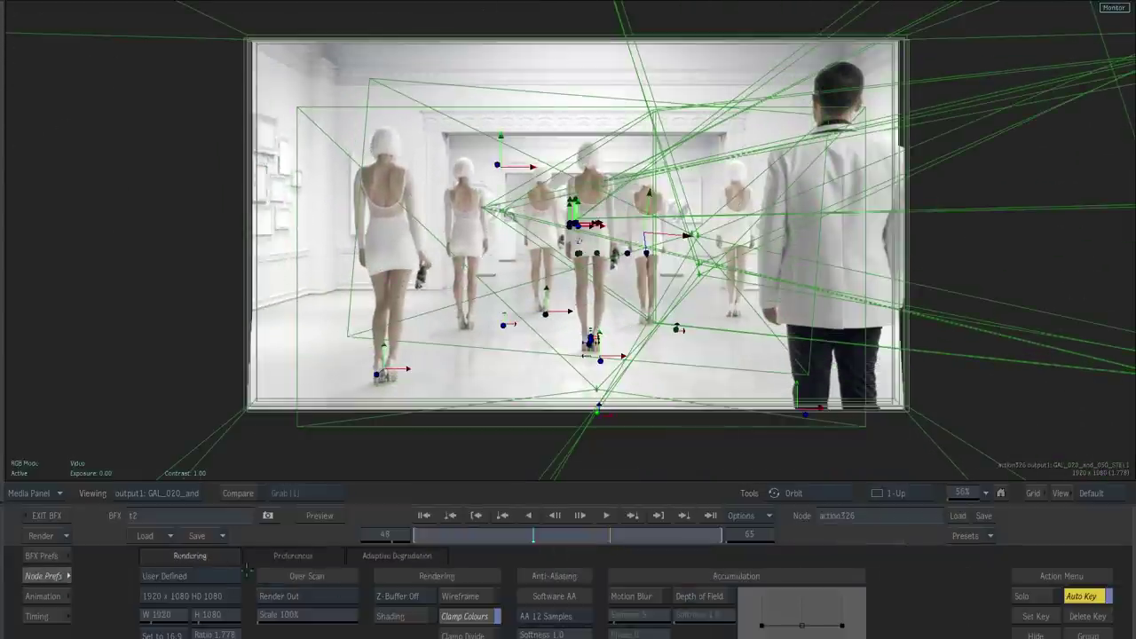
left_click(293, 556)
left_click(317, 616)
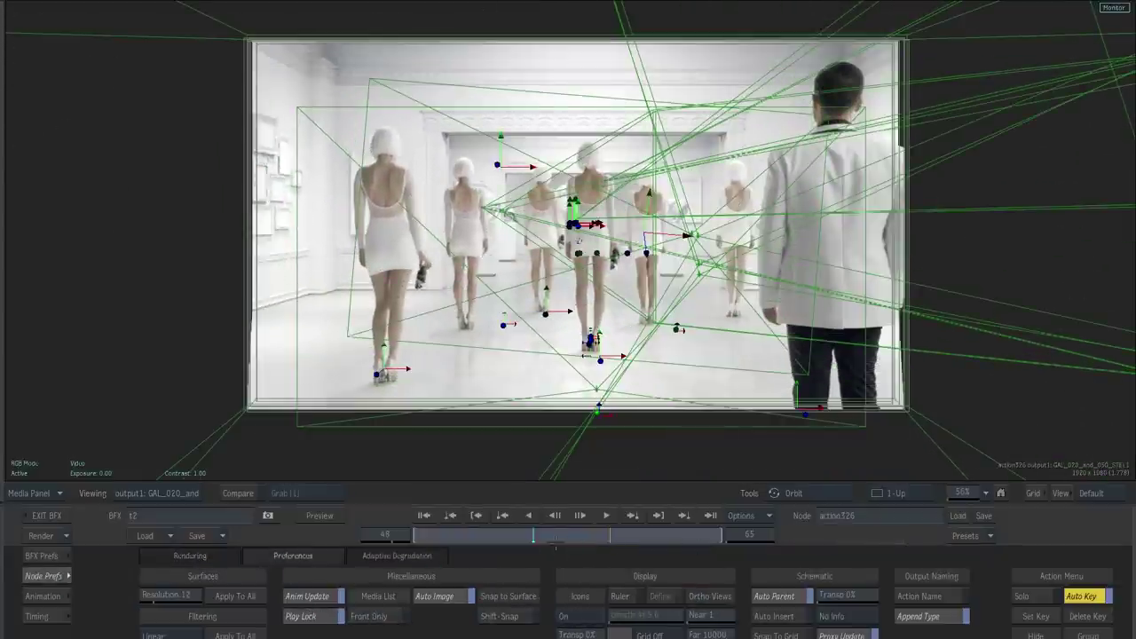
left_click_drag(556, 540, 658, 516)
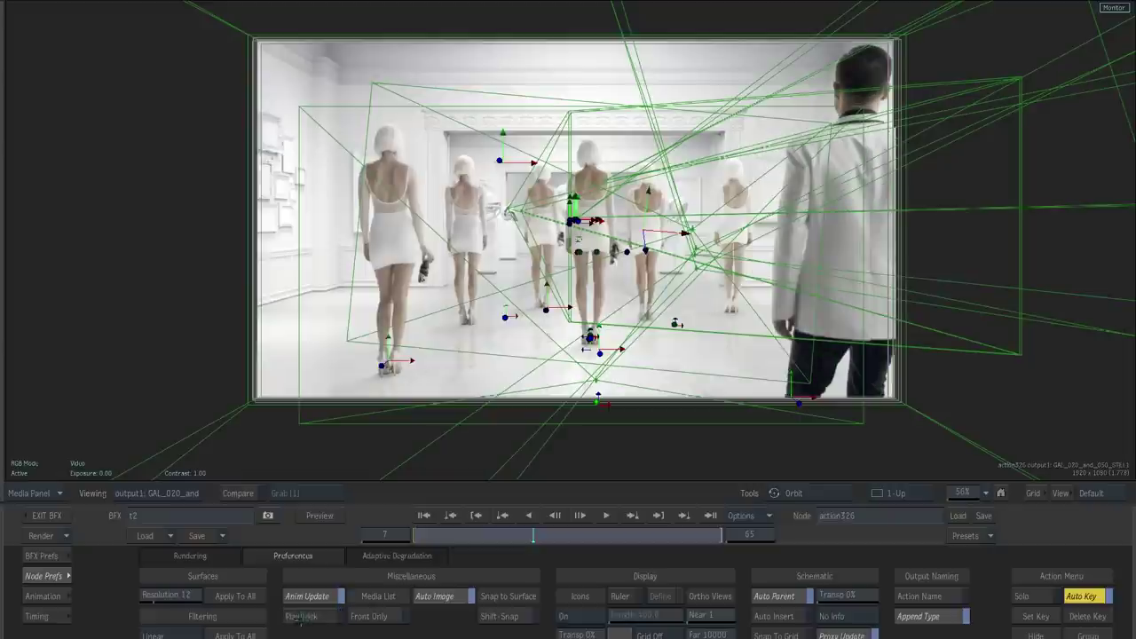
- Reopen action326 from the batch schematic and select the image12 surface under axis20
mouse_move(3, 515)
left_click_drag(606, 374, 584, 363)
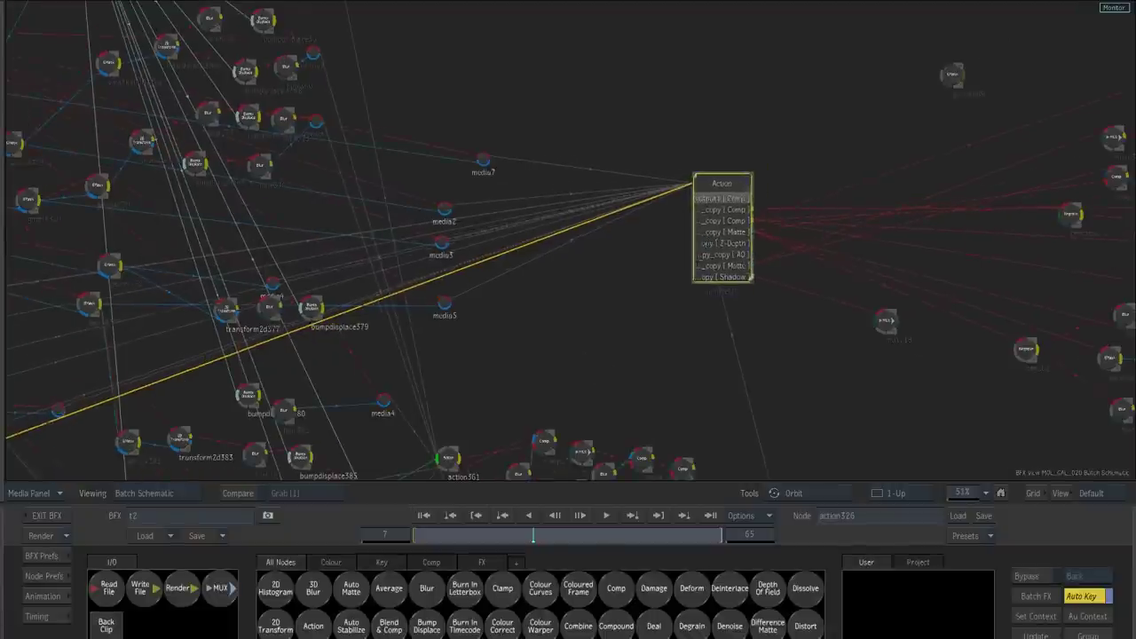
double_click(715, 234)
left_click_drag(522, 424, 637, 149)
scroll(385, 327, "up", 5)
left_click(377, 279)
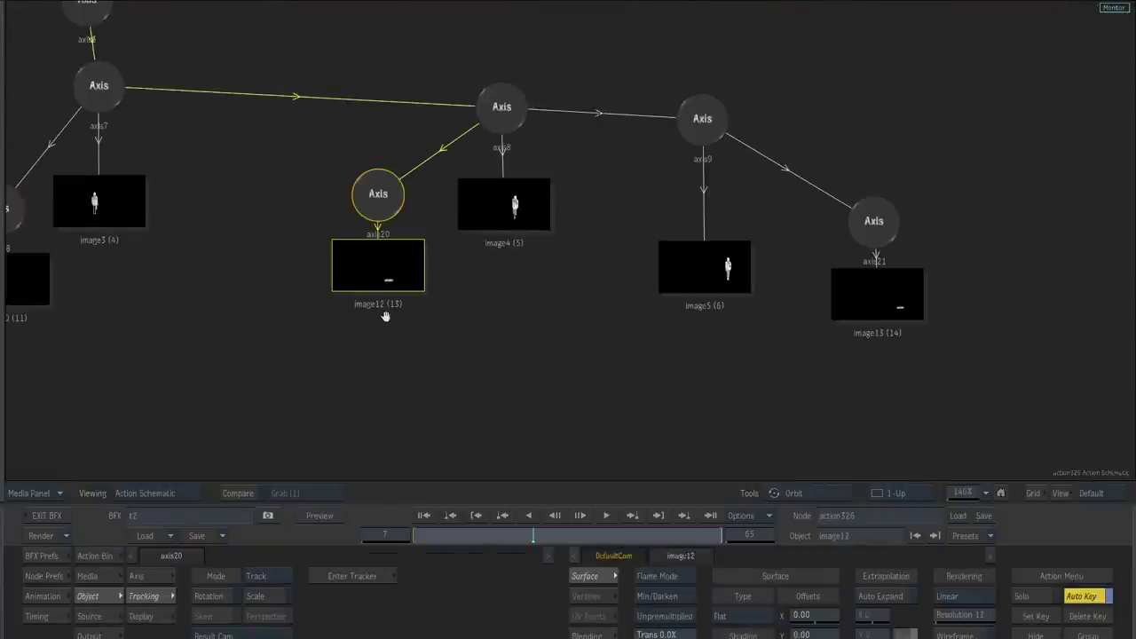
- Check the floor area around the women's feet in the action326 output, and return to the Action schematic
key("F1")
left_click(392, 386)
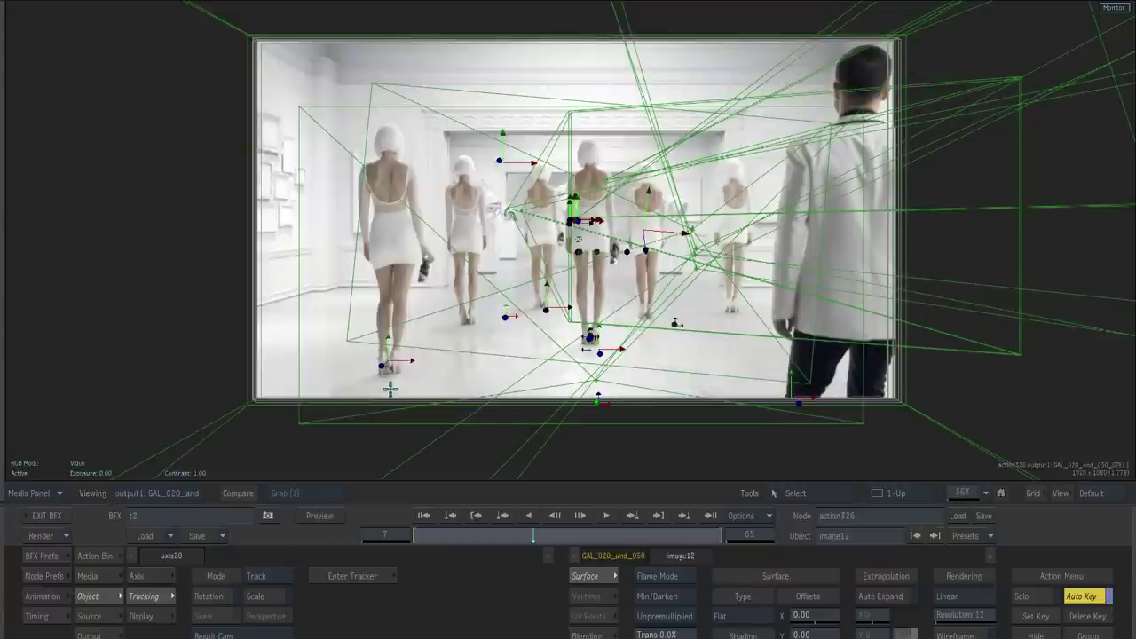
key("F8")
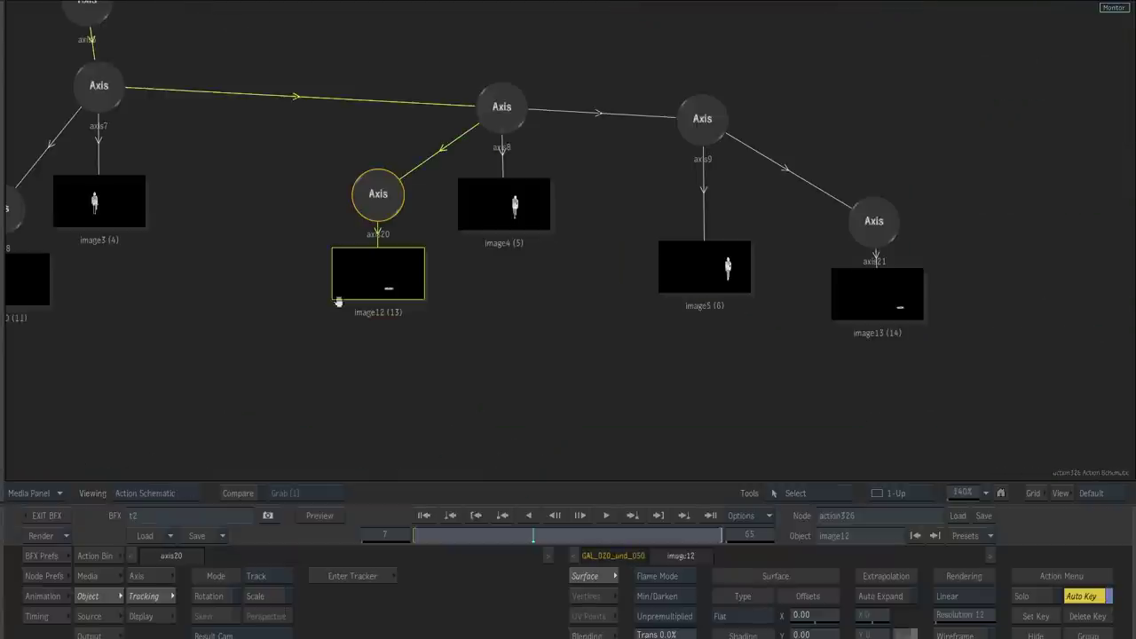
- Leave action326 and open gmask387, the mask feeding media13, from the batch schematic to view its matte
scroll(338, 301, "down", 3)
left_click_drag(401, 291, 475, 303)
double_click(513, 278)
key("Escape")
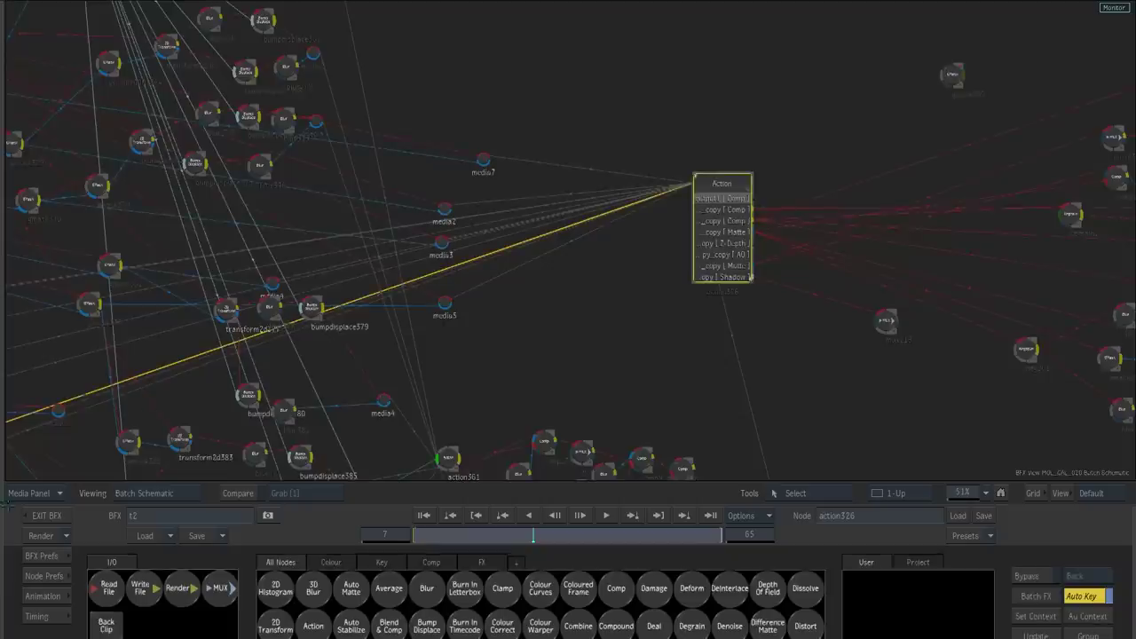
left_click_drag(158, 367, 608, 243)
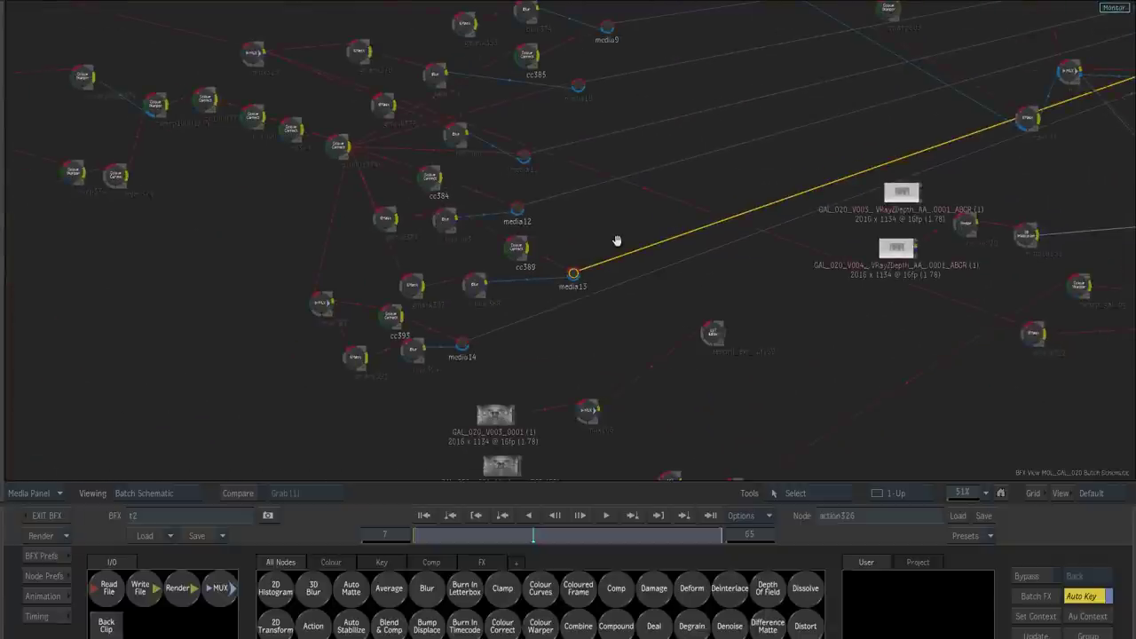
left_click(412, 284)
key("F1")
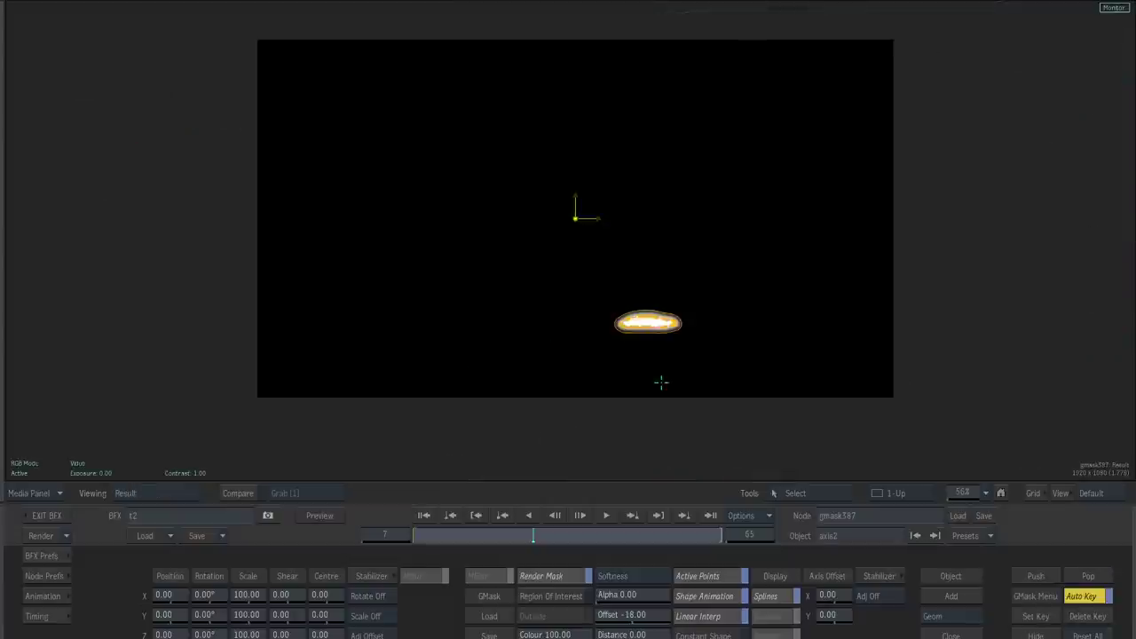
- Compare the gmask387 result with its front image to check the mask around the woman's feet
key("F1")
key("F4")
left_click_drag(593, 342, 546, 315)
key("F1")
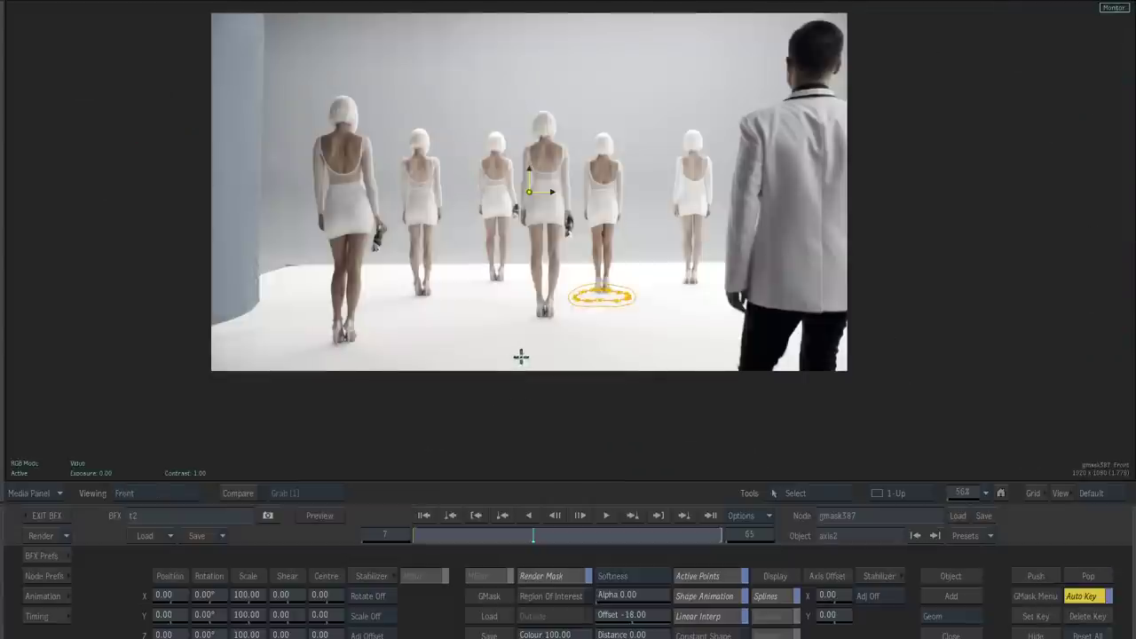
- Select the blur after gmask387, and compare the cc389 colour correction's front image with its result
mouse_move(3, 382)
left_click_drag(328, 378, 390, 360)
left_click(425, 308)
key("F4")
mouse_move(4, 413)
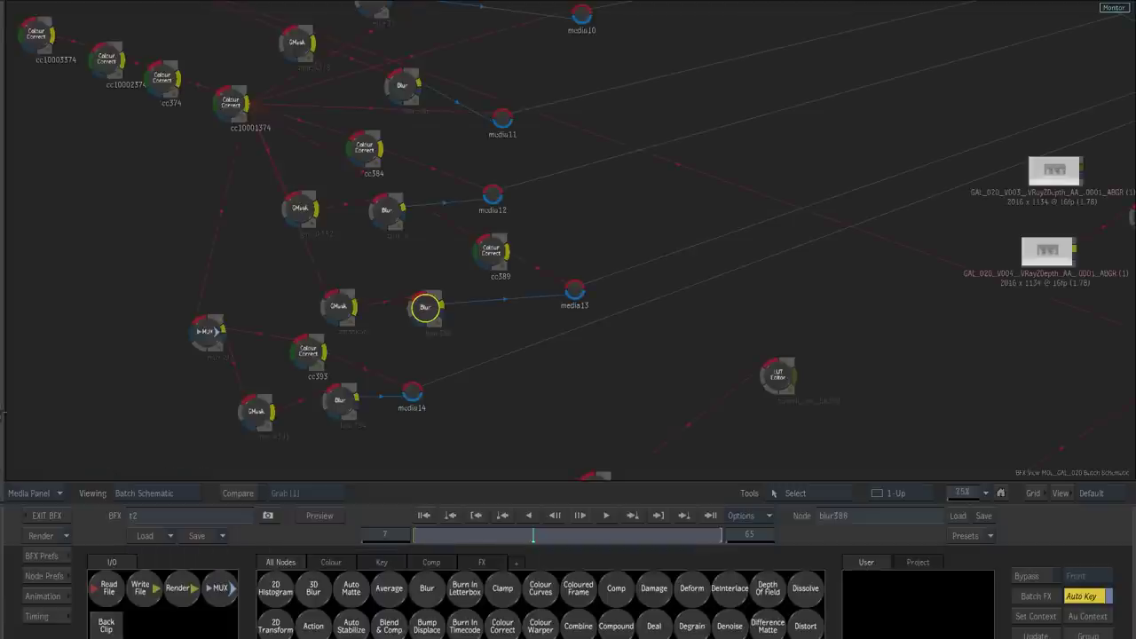
left_click(492, 252)
key("F1")
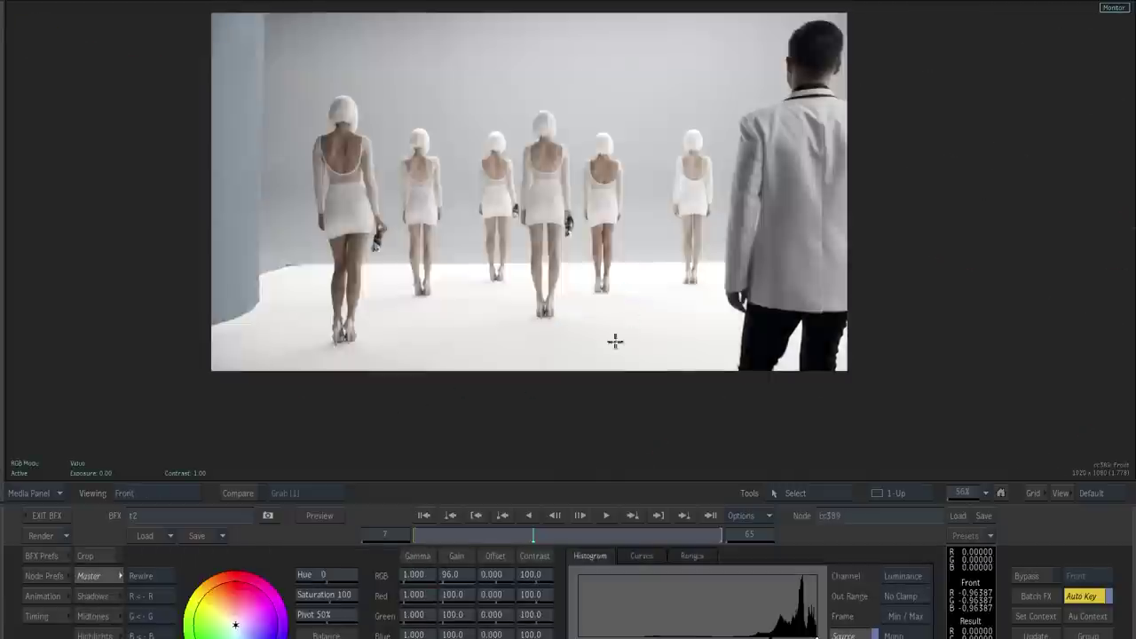
key("F4")
- Find comp340 downstream of action326, and compare its result with its foreground and gallery background inputs
left_click_drag(770, 216, 224, 269)
left_click_drag(772, 213, 222, 345)
left_click_drag(883, 226, 476, 294)
left_click_drag(736, 216, 393, 337)
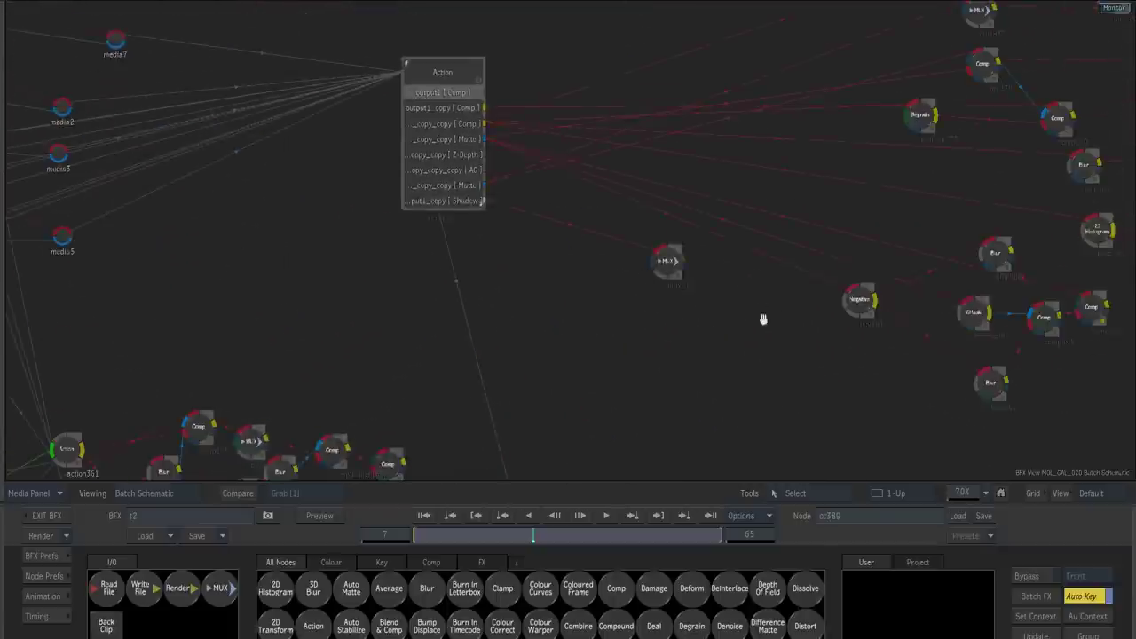
left_click_drag(763, 319, 419, 438)
left_click_drag(777, 233, 753, 244)
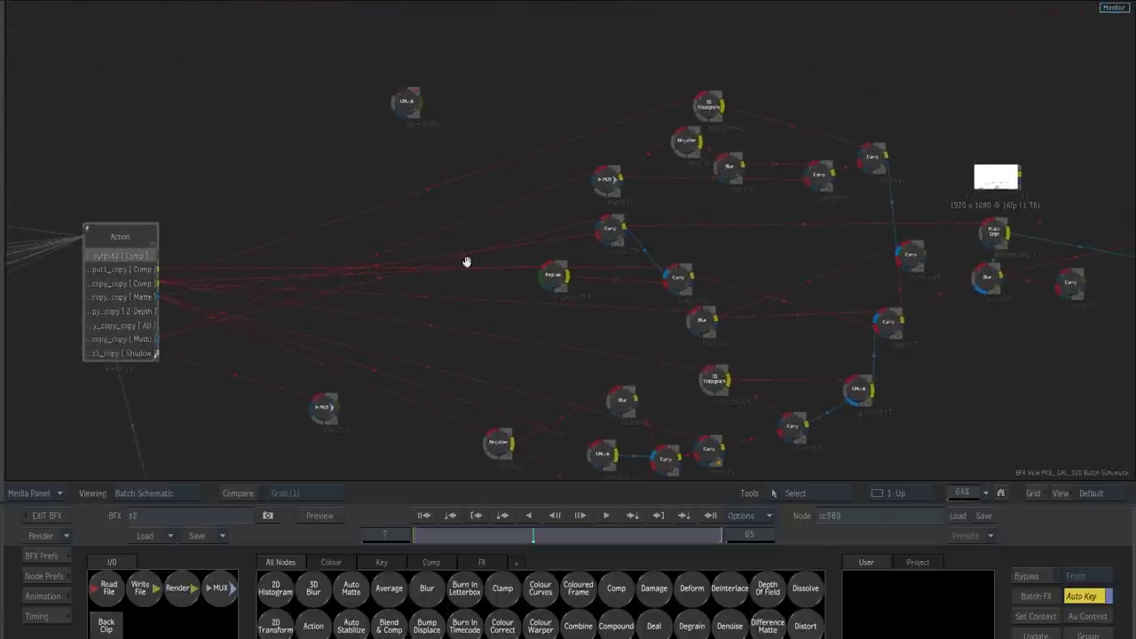
left_click_drag(122, 240, 140, 227)
left_click_drag(746, 286, 533, 258)
left_click(476, 256)
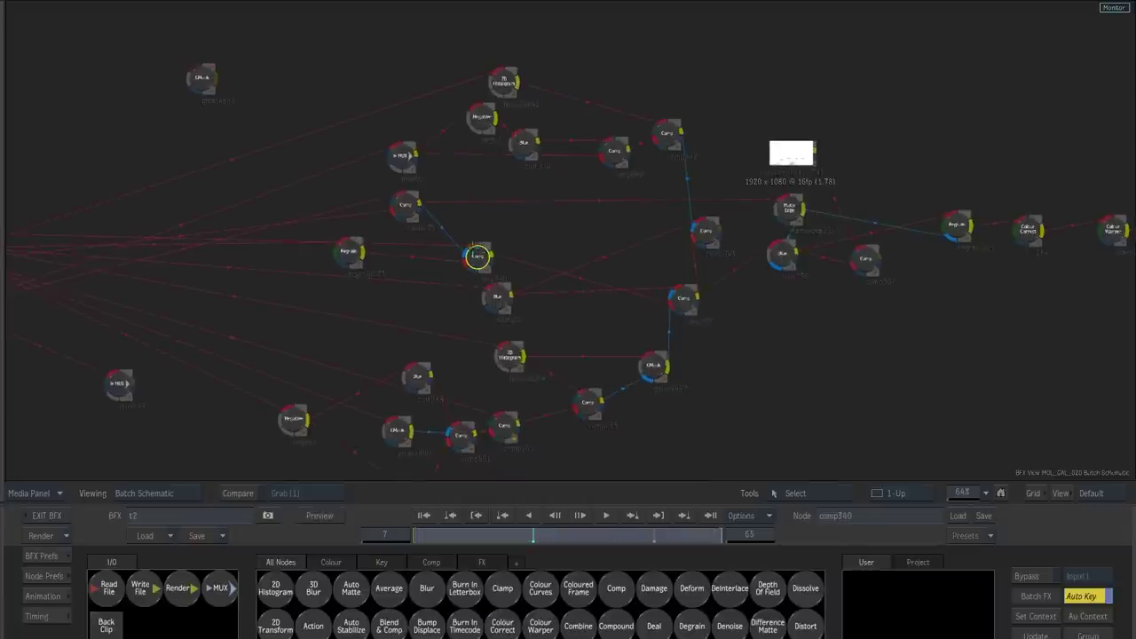
key("F4")
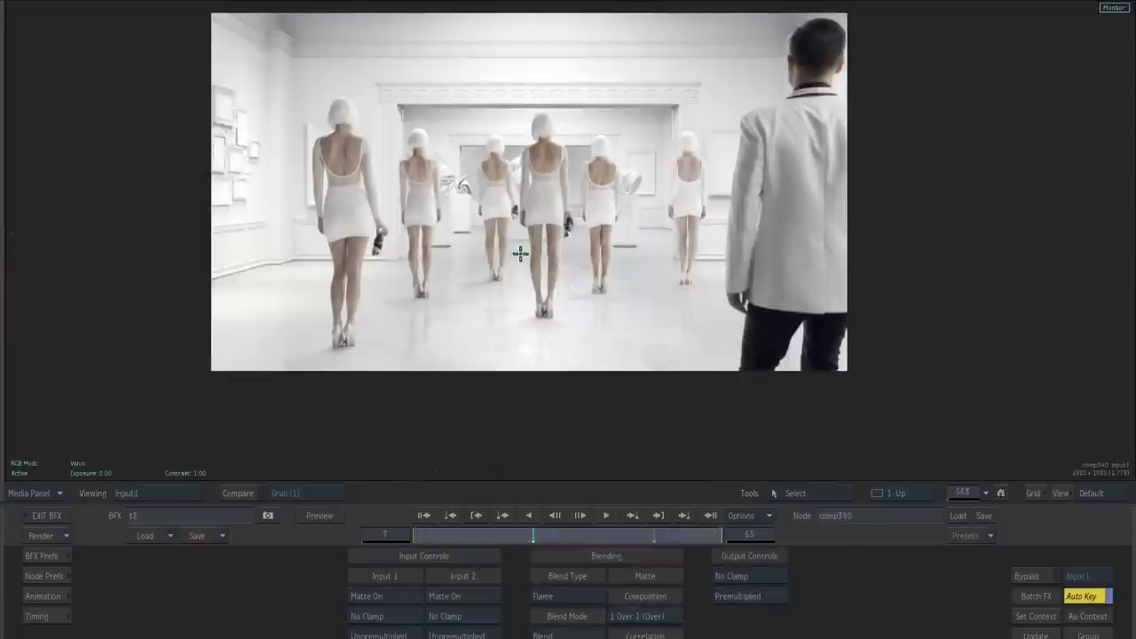
key("F2")
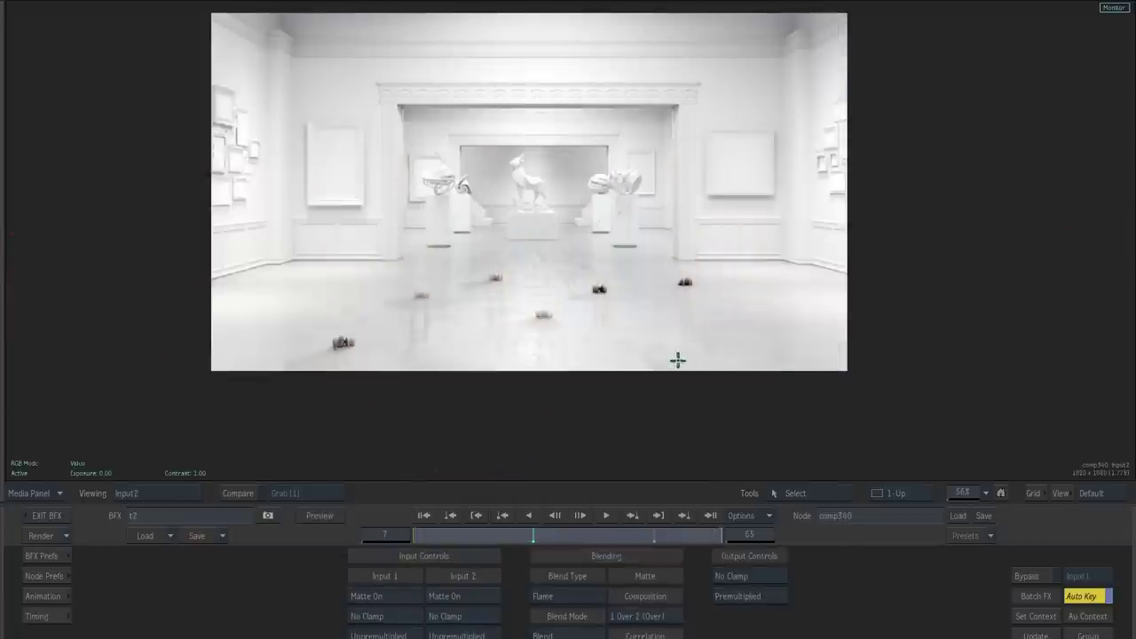
key("F4")
key("F3")
key("F4")
key("Escape")
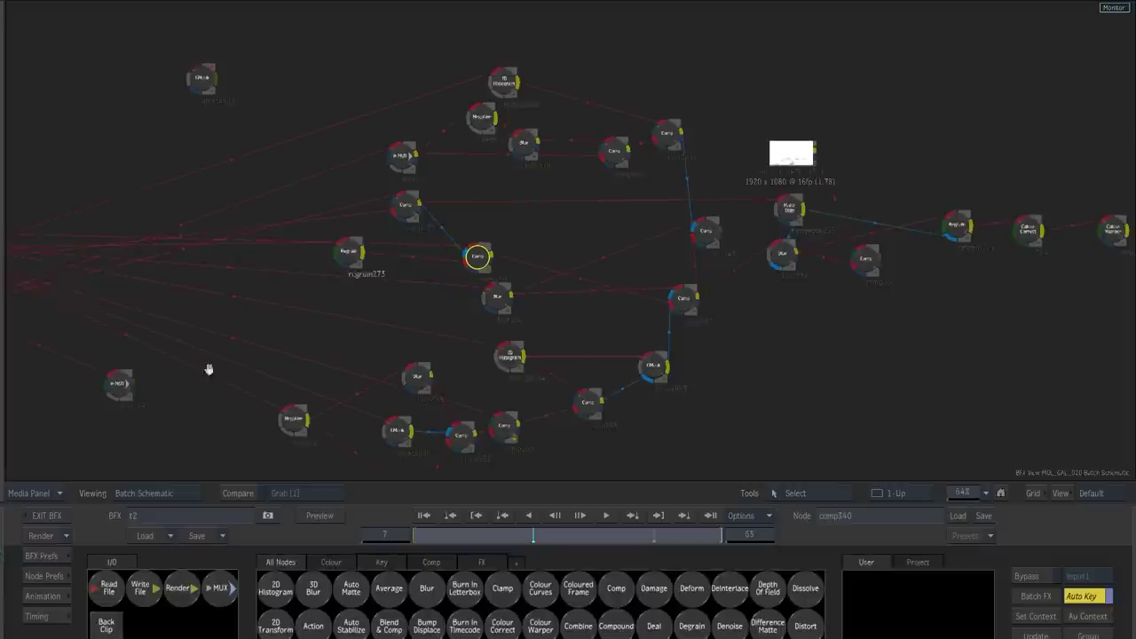
- Select the Max/Lighten comp downstream of comp340, and repeatedly compare its result with its second input
left_click_drag(211, 367, 87, 367)
left_click(560, 302)
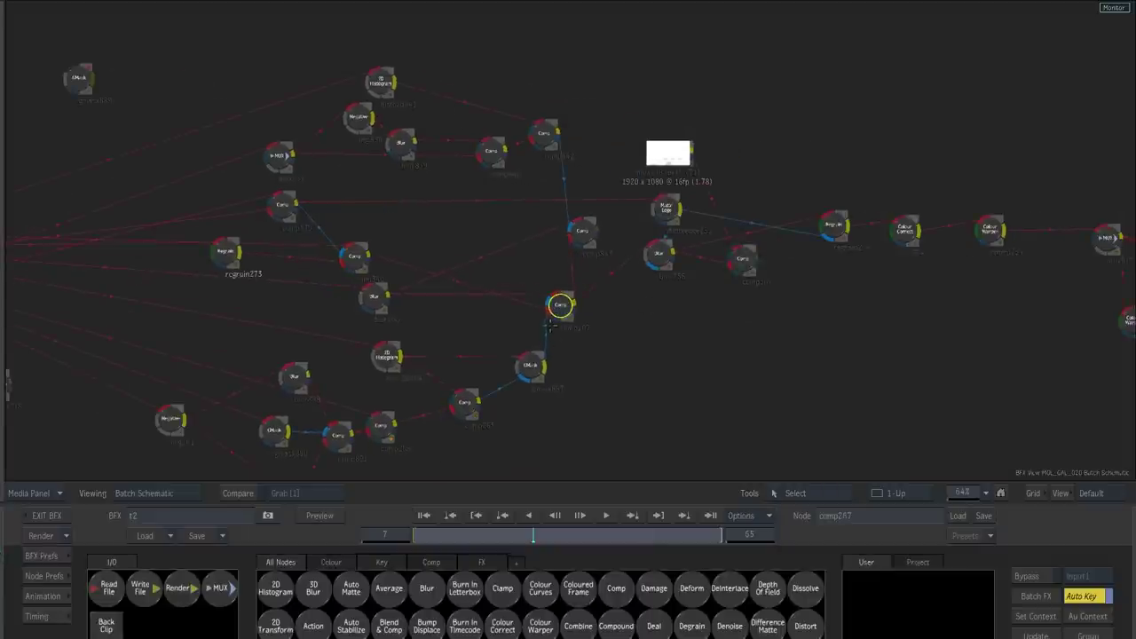
key("F4")
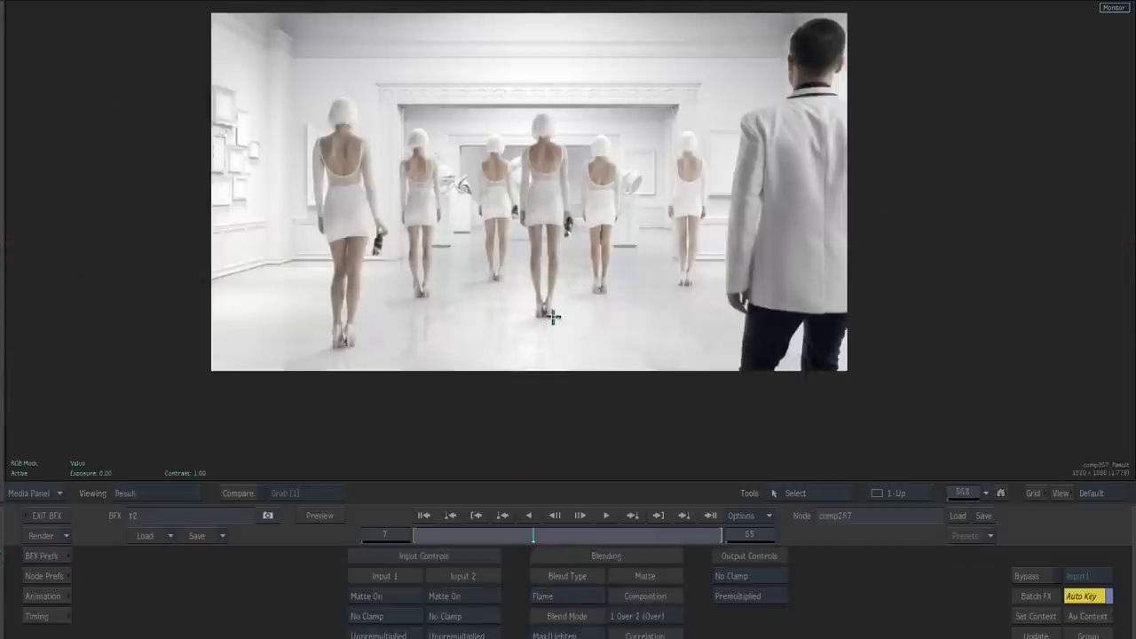
key("F2")
key("F4")
key("F2")
key("F4")
key("F2")
key("F4")
key("F2")
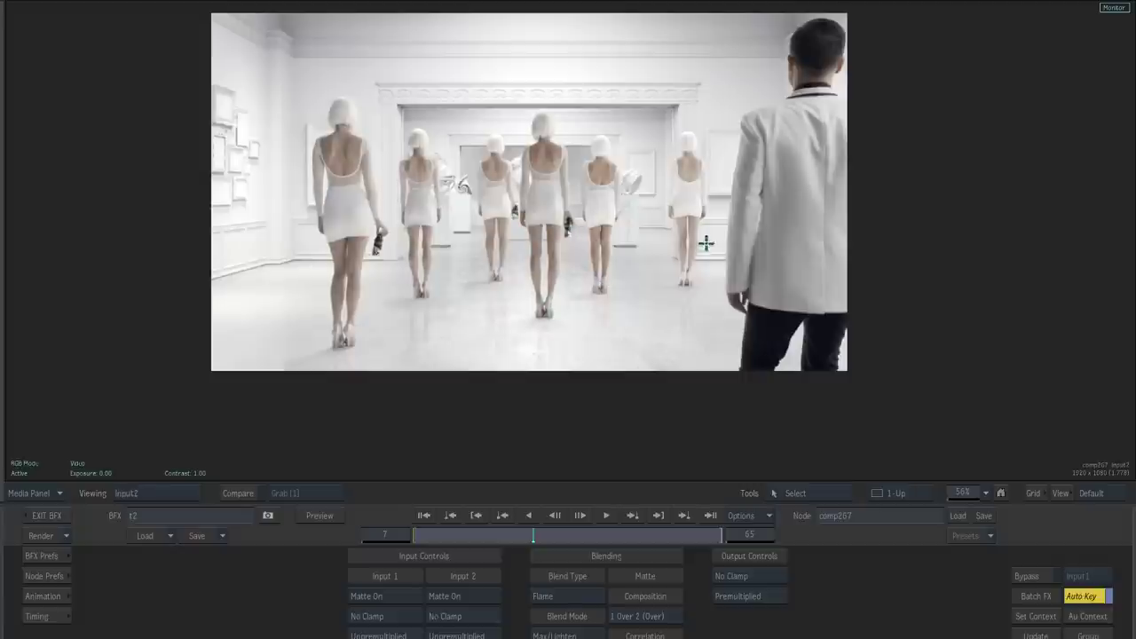
key("F4")
key("F2")
key("F4")
key("F2")
key("F4")
key("Escape")
- Select comp367 beside the matte edge and blur nodes, and view its multiplied floor shadows in the result
left_click_drag(649, 370, 528, 387)
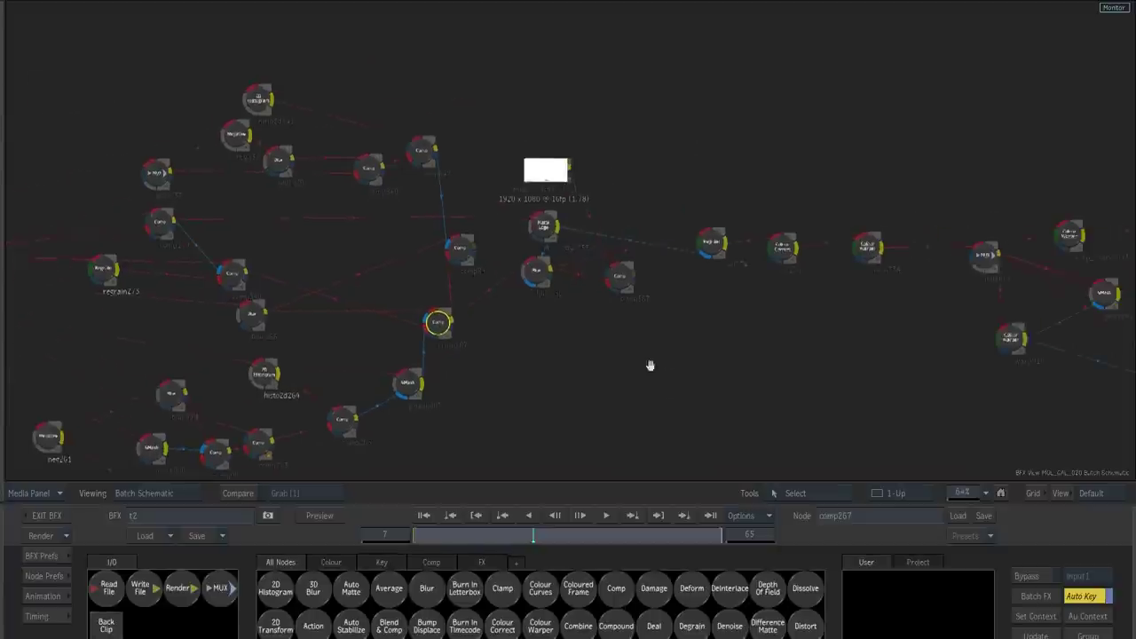
left_click_drag(536, 271, 553, 285)
left_click(623, 278)
key("F4")
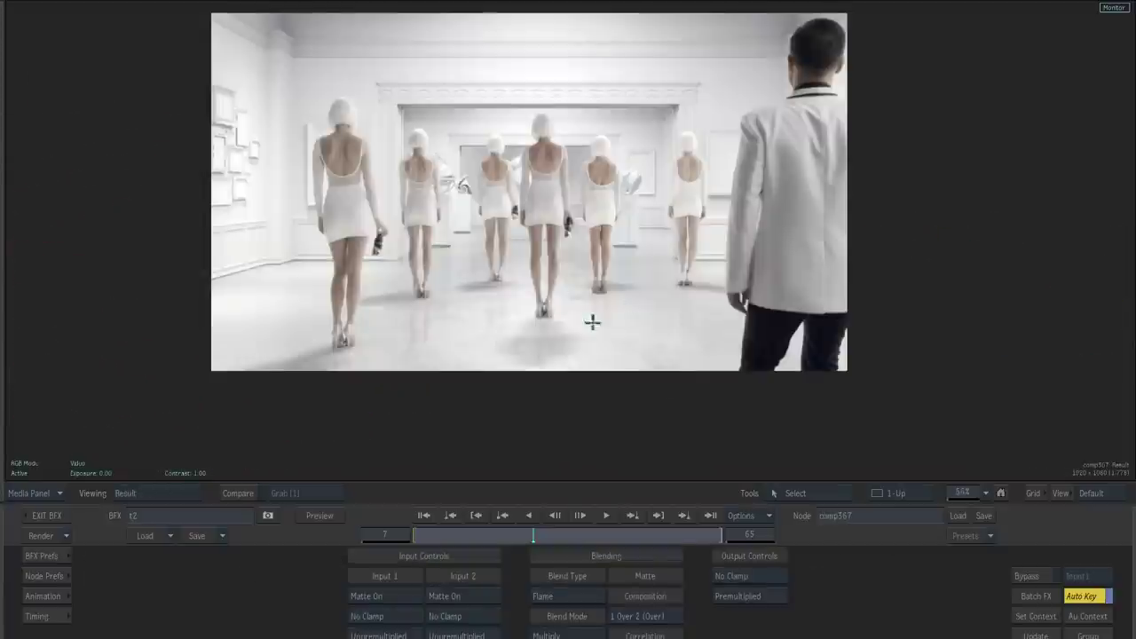
key("F4")
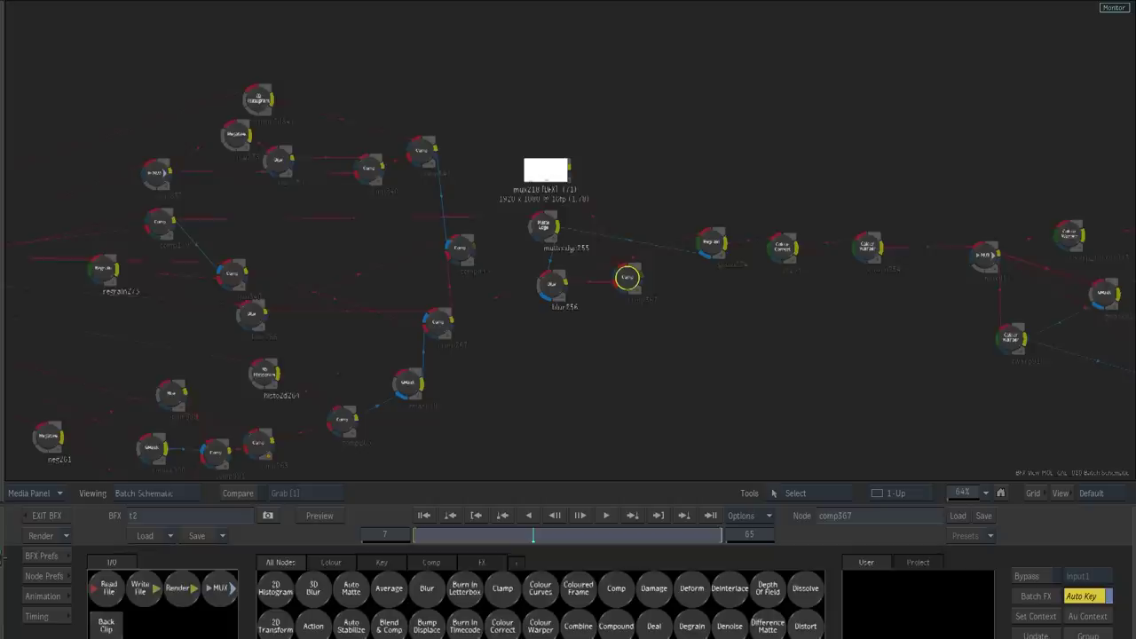
- Select the cwarp_rumor2 colour warper further downstream and view its graded result
left_click_drag(754, 381, 513, 391)
left_click(473, 253)
key("F4")
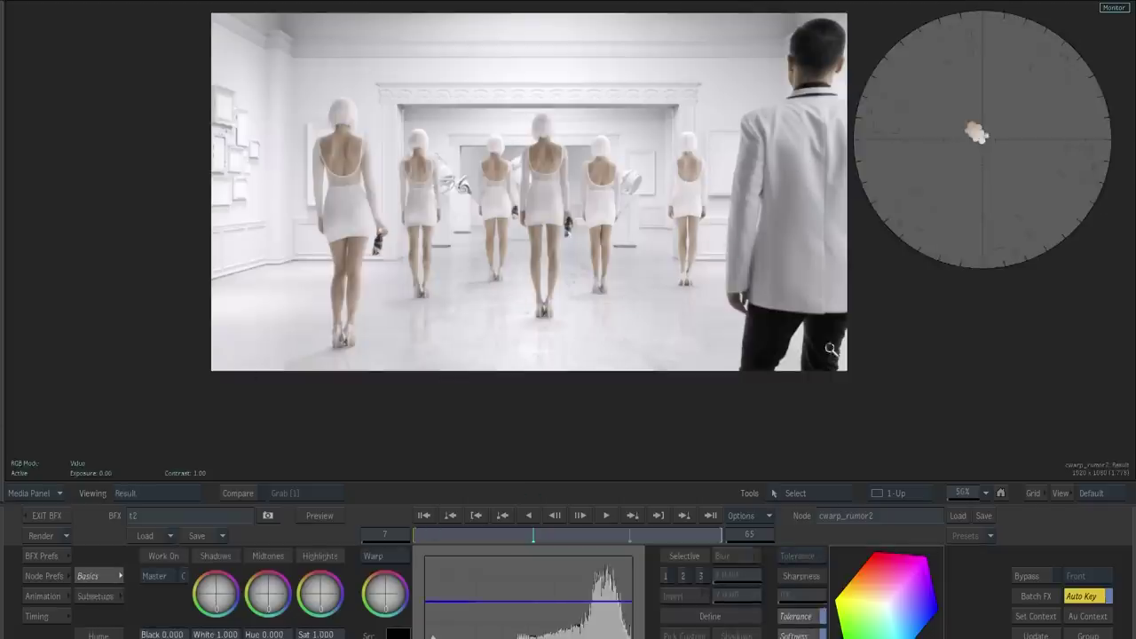
- Open Sharpen260 near the end of the node tree and examine the sharpened composite at 100% zoom
key("F4")
left_click_drag(888, 347, 824, 347)
left_click(750, 247)
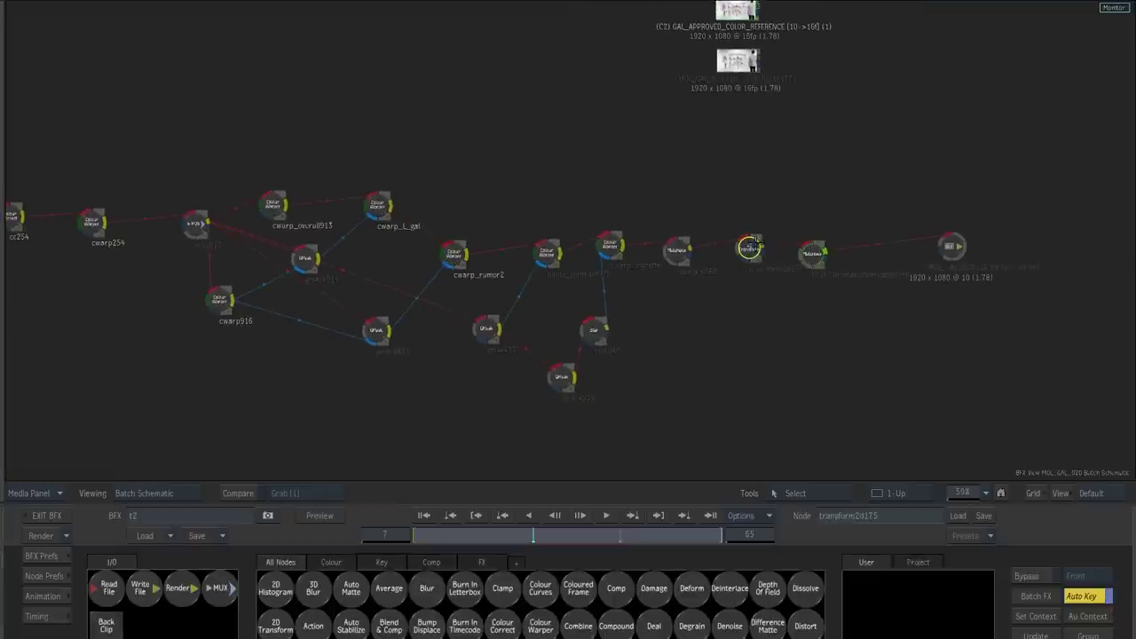
left_click_drag(810, 255, 818, 253)
left_click_drag(679, 254, 684, 252)
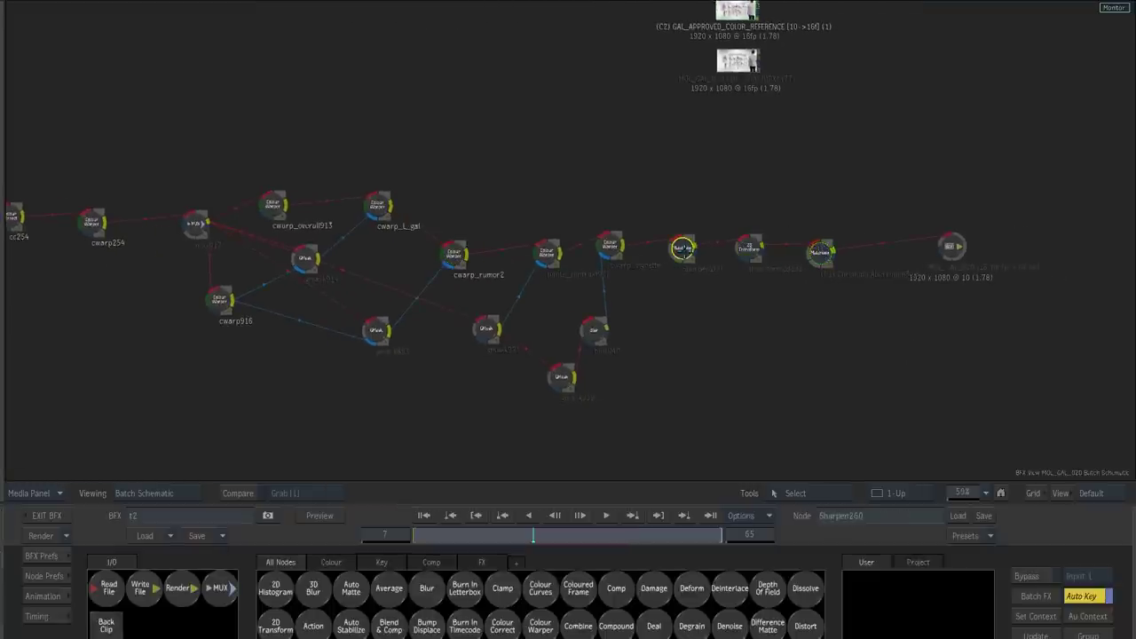
double_click(682, 250)
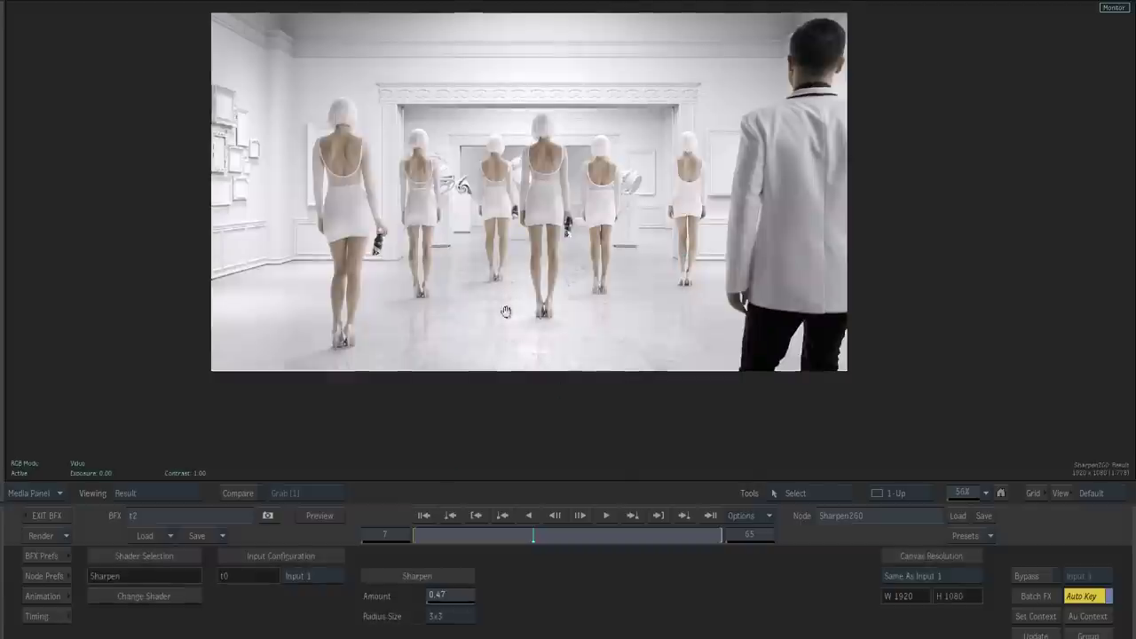
left_click_drag(504, 312, 521, 414)
left_click_drag(521, 414, 556, 414)
left_click_drag(556, 414, 615, 335)
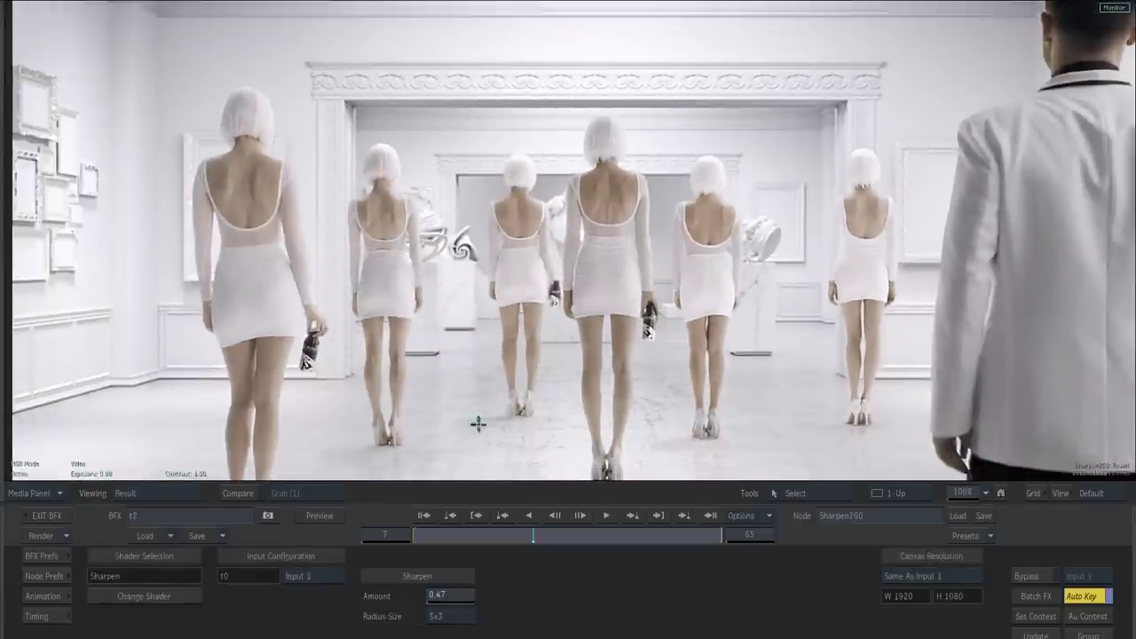
left_click_drag(477, 423, 470, 345)
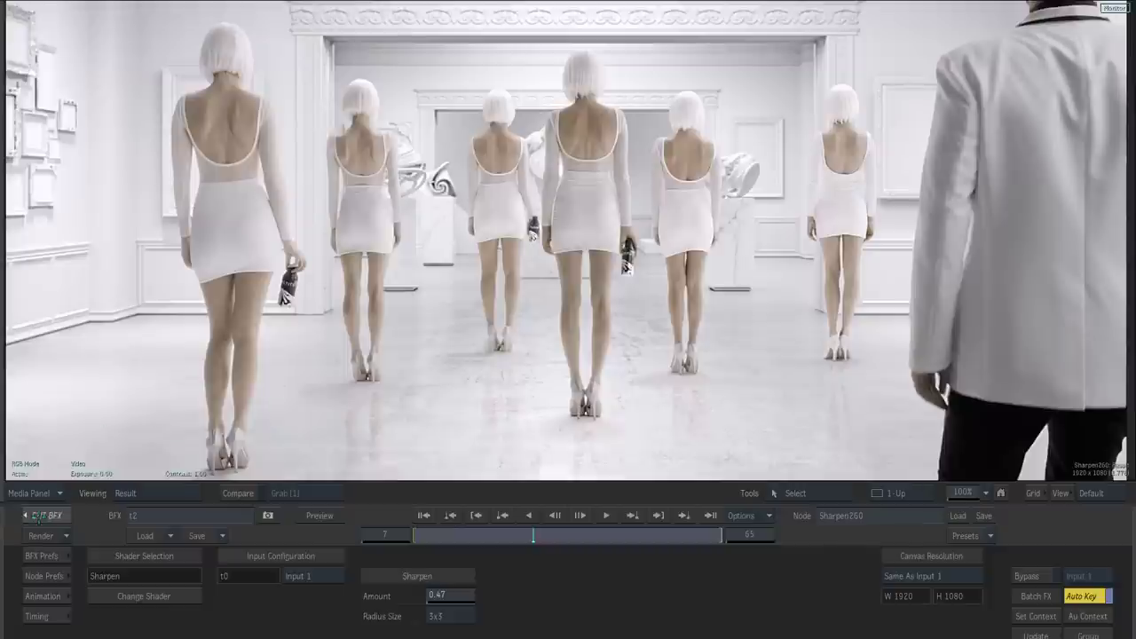
- Exit Batch FX to the GALLERY timeline, show the reels, and open the COORS 0218_remix sequence
left_click(38, 520)
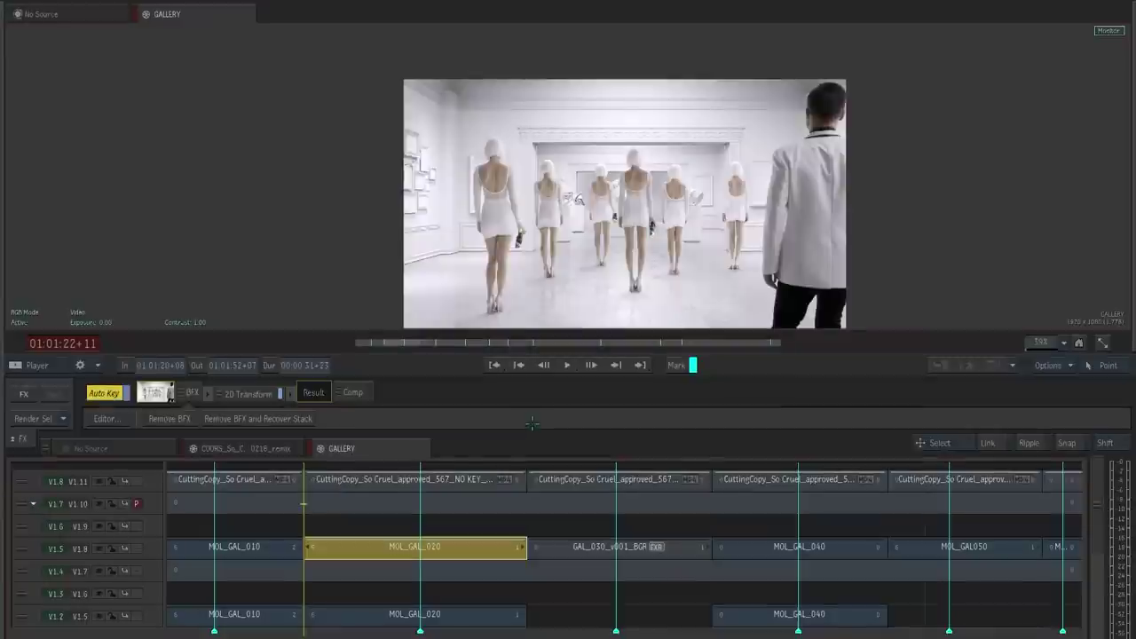
left_click(528, 459)
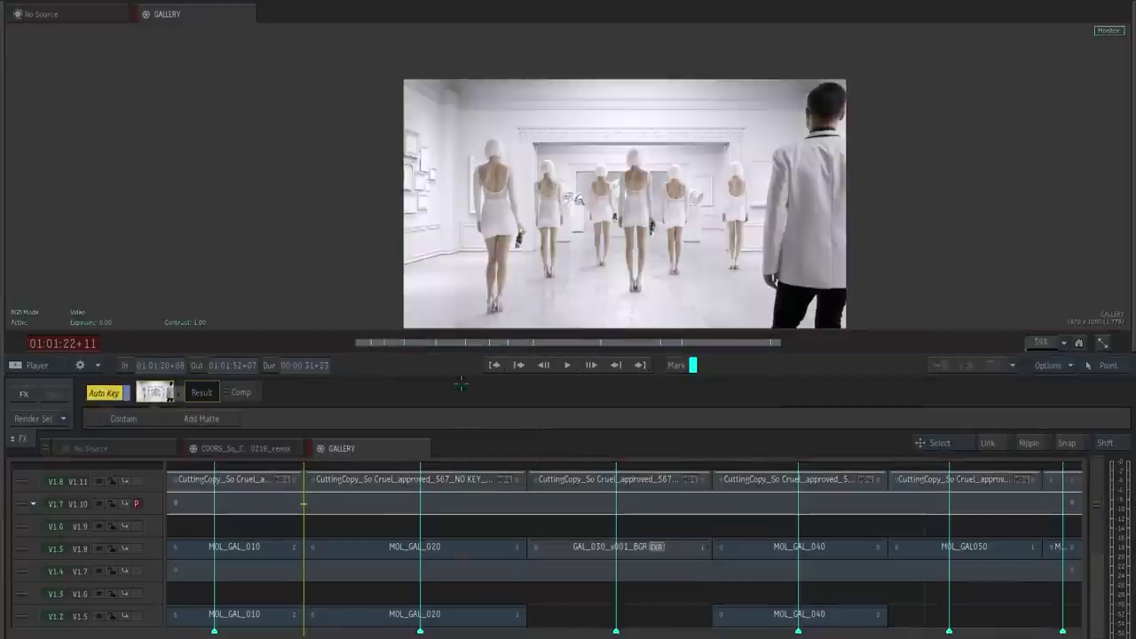
left_click_drag(923, 565, 533, 466)
mouse_move(2, 303)
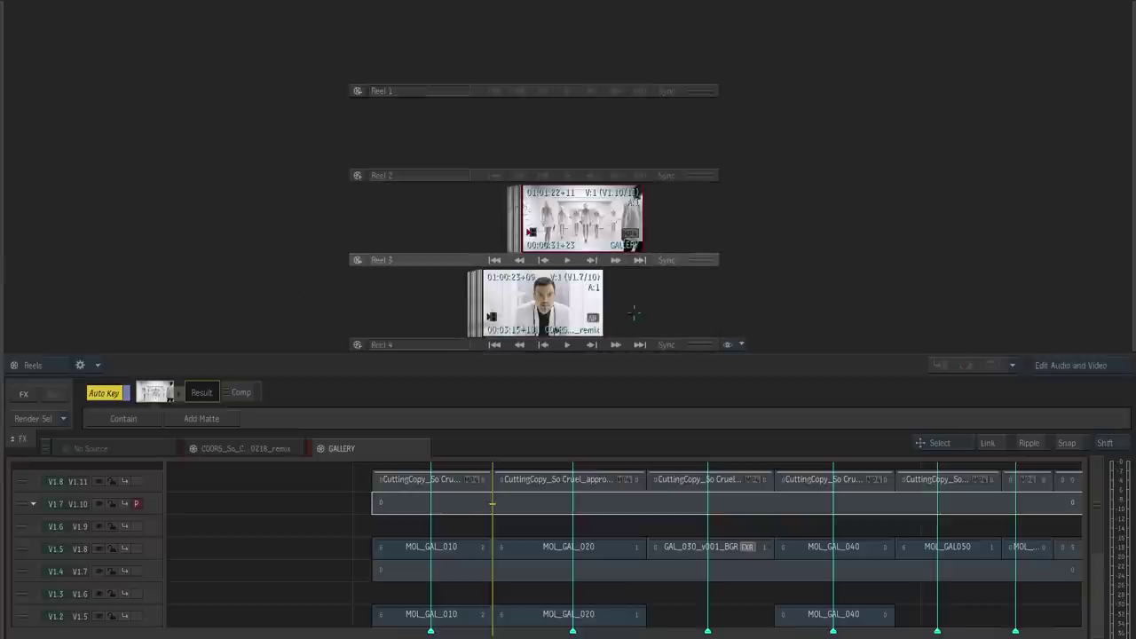
double_click(522, 294)
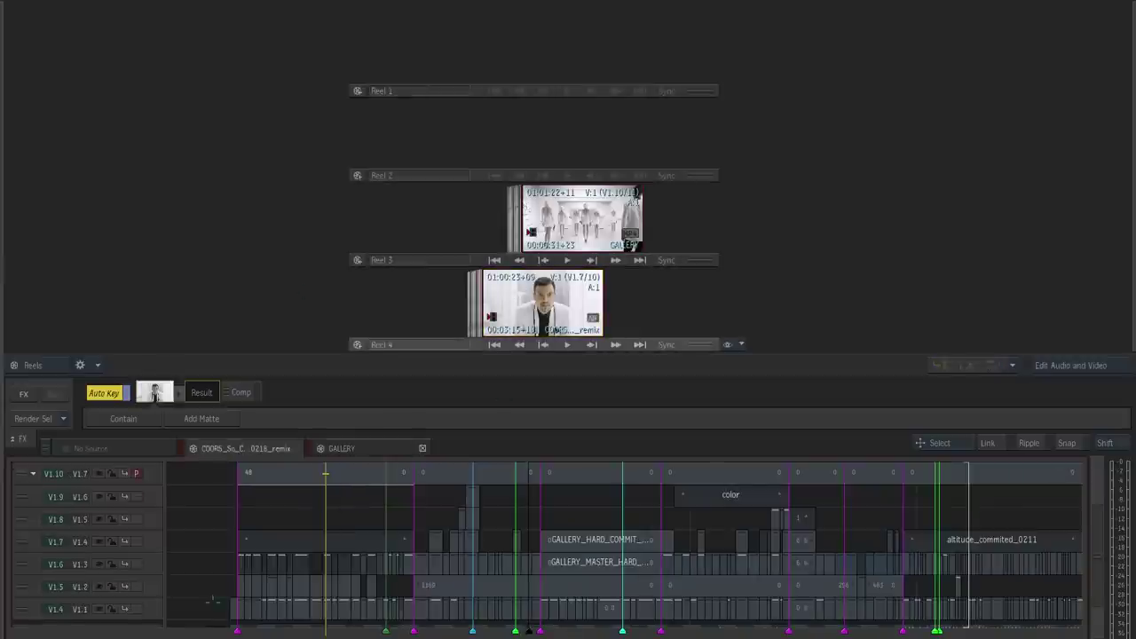
- Go to 01:00:16+16 over the MOL_APT065 segment, and examine the man in the white jacket up close in the player
left_click_drag(212, 553, 308, 550)
left_click_drag(343, 636, 345, 636)
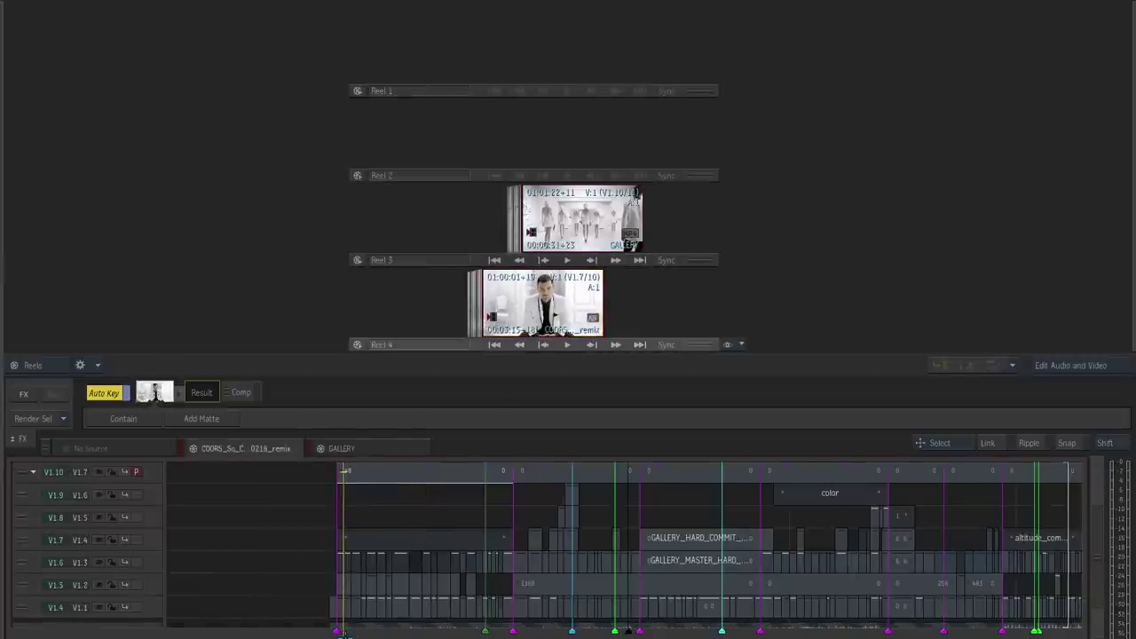
scroll(393, 635, "up", 2)
key("alt+1")
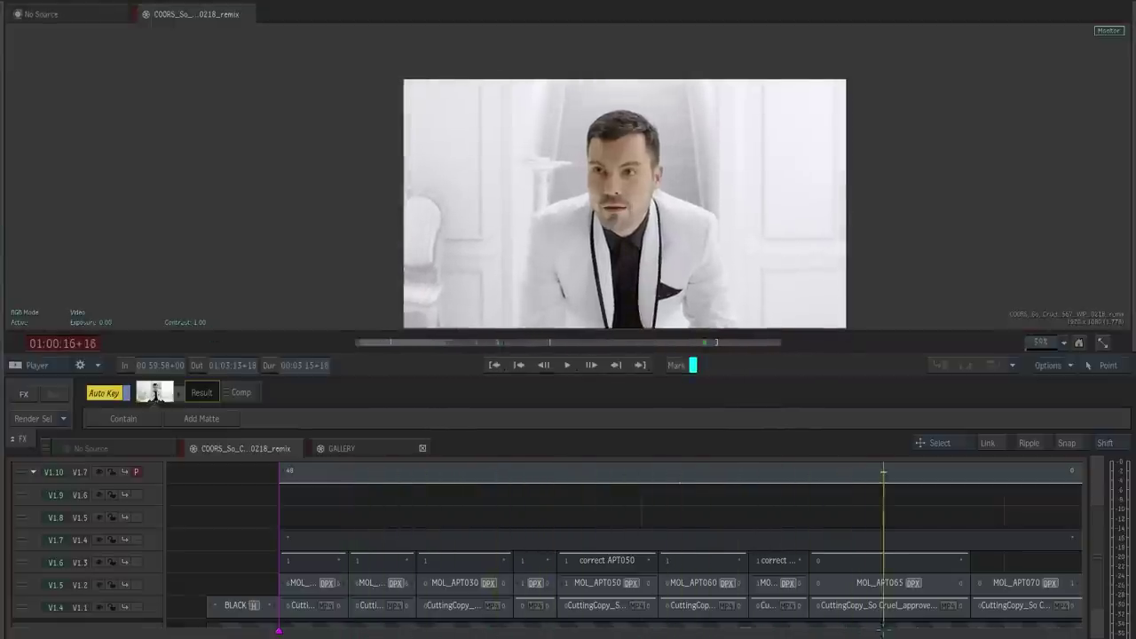
left_click_drag(889, 631, 883, 631)
scroll(578, 261, "up", 5)
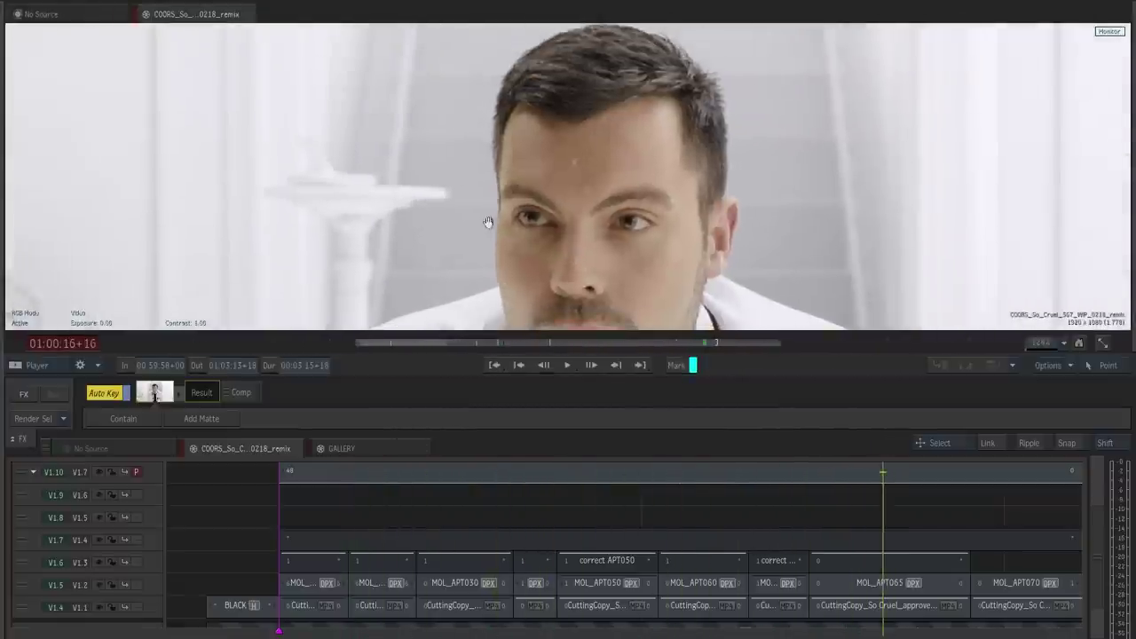
scroll(487, 221, "down", 3)
- Return to the reels, place the MOL_APT065 segment on Reel 2, and open it as its own timeline
key("alt+1")
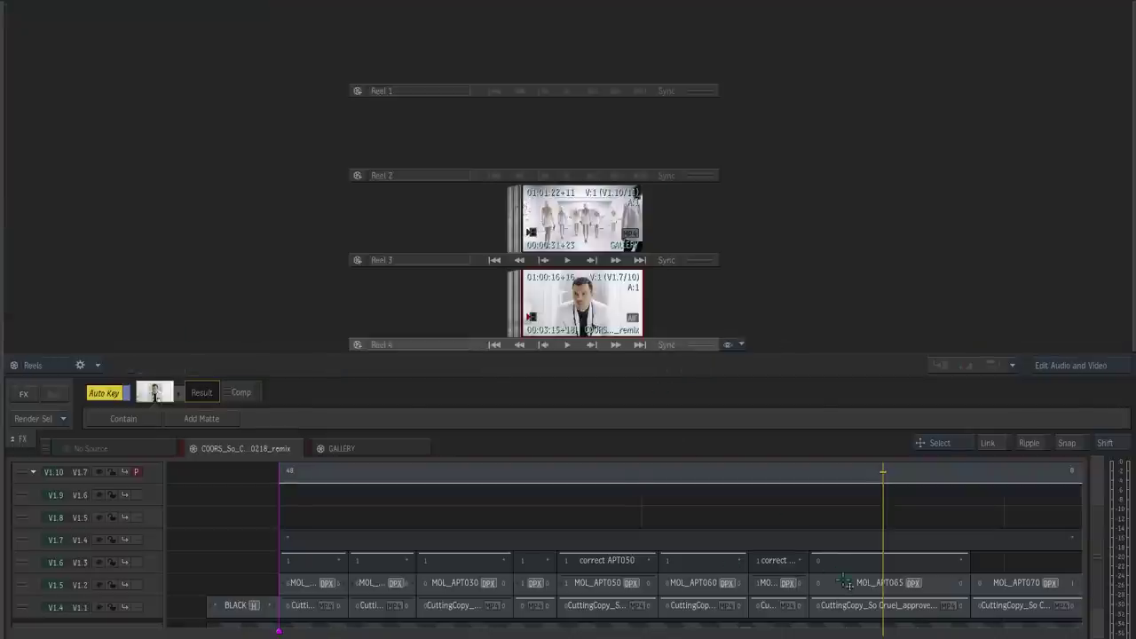
left_click_drag(849, 583, 583, 135)
double_click(592, 123)
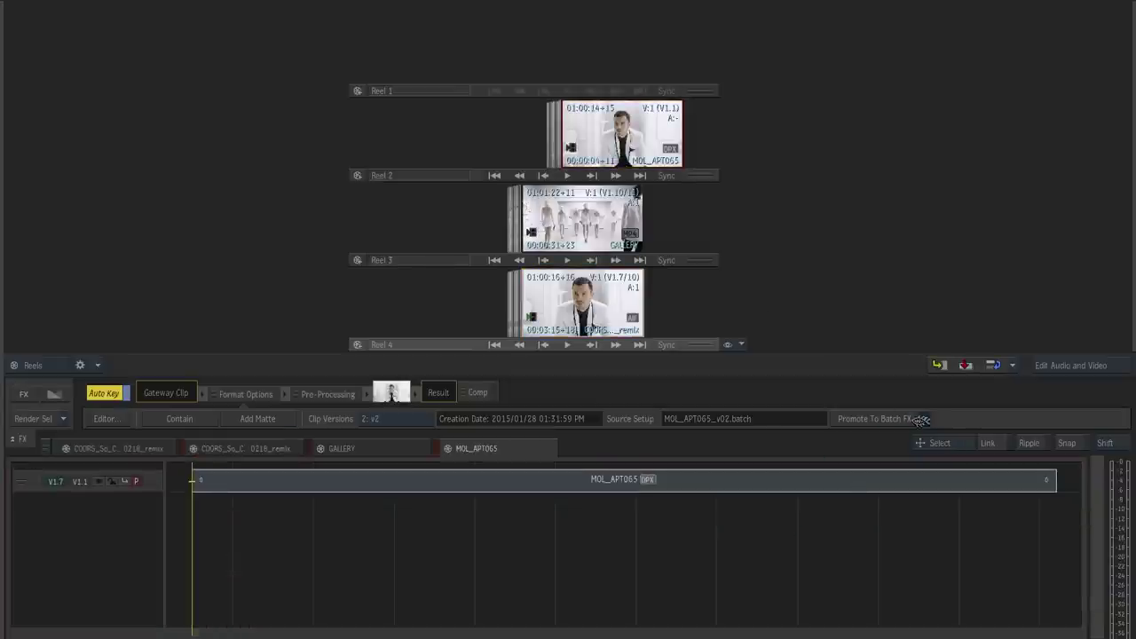
- Promote the MOL_APT065 clip to Batch FX and frame the start of its node tree at the green-screen source
left_click(923, 420)
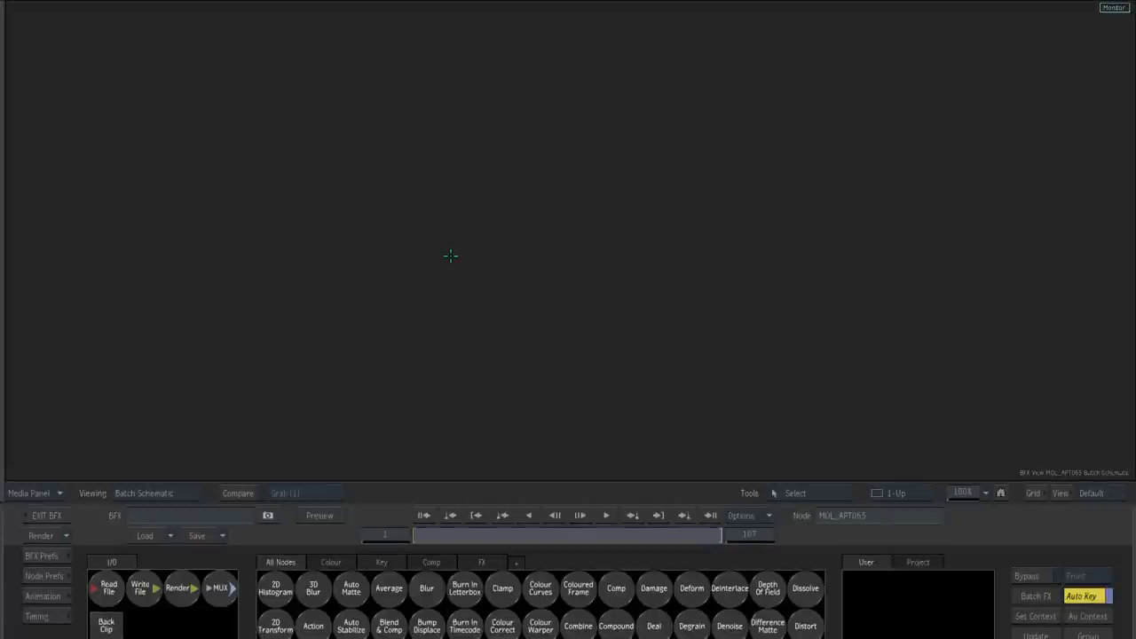
left_click(1000, 493)
left_click_drag(284, 233, 806, 296)
left_click_drag(388, 233, 430, 312)
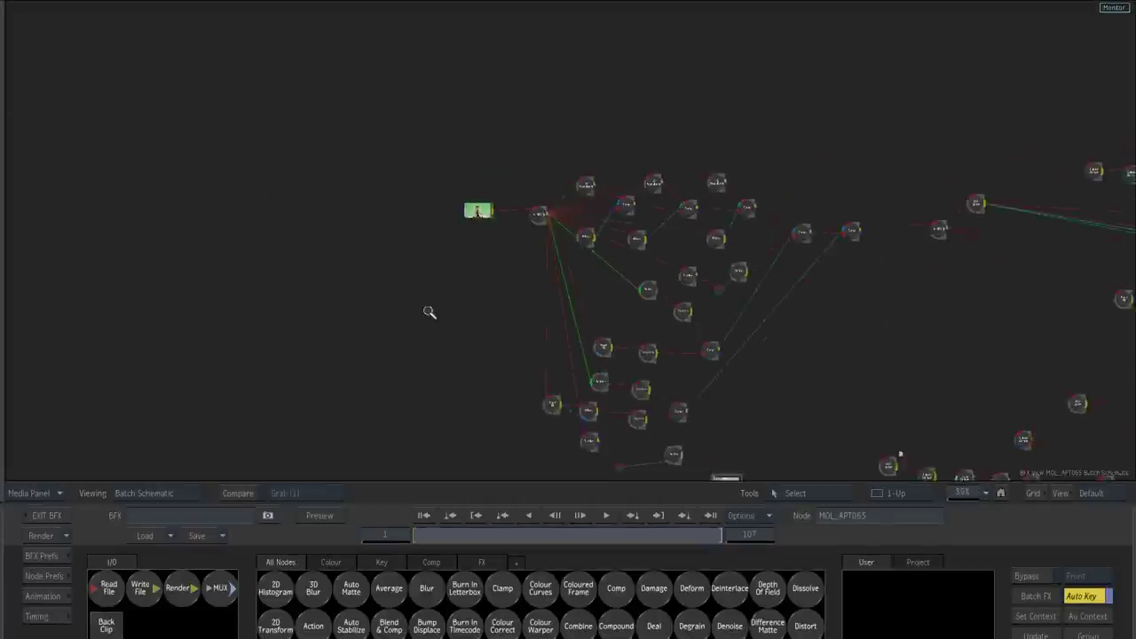
- View the A005C037_141216_R510 green-screen source clip and examine the man and the tracking markers at 100%
double_click(355, 192)
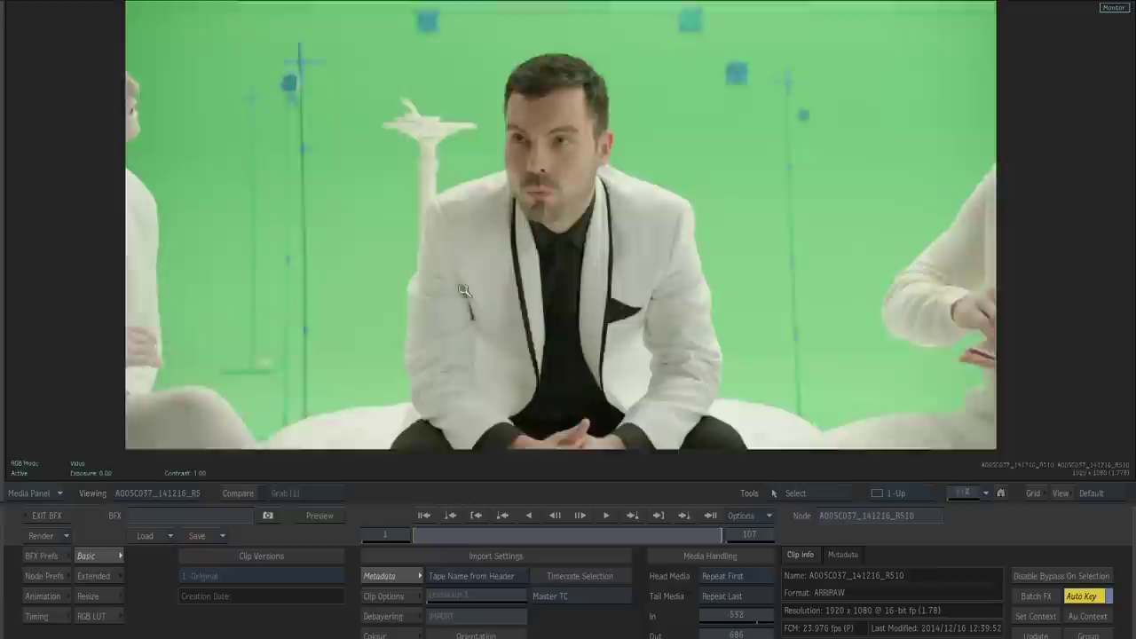
left_click_drag(464, 291, 434, 291)
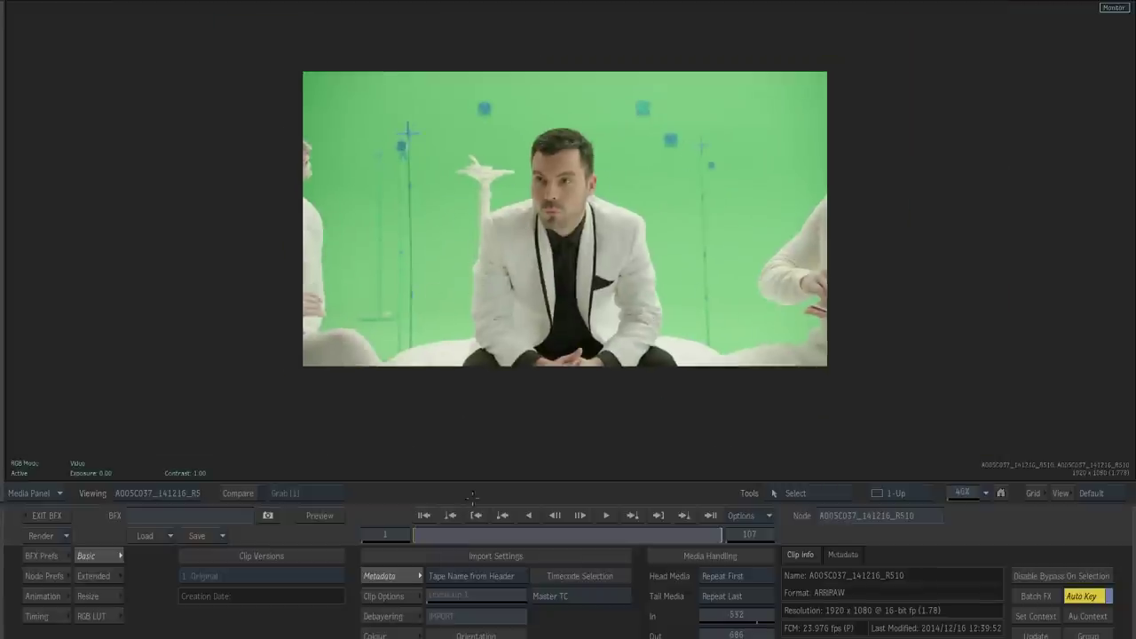
left_click(980, 491)
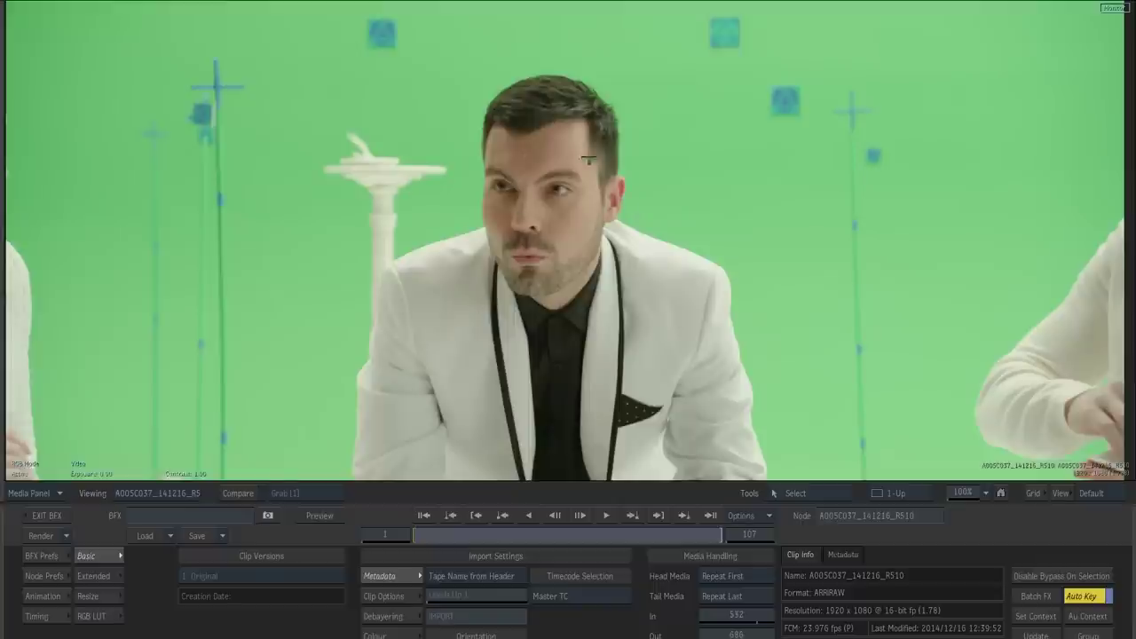
- View the comp980 result and examine the cleaned-up green screen around the man and the pedestal
key("Escape")
left_click_drag(695, 317, 725, 332)
left_click_drag(667, 245, 552, 221)
key("F4")
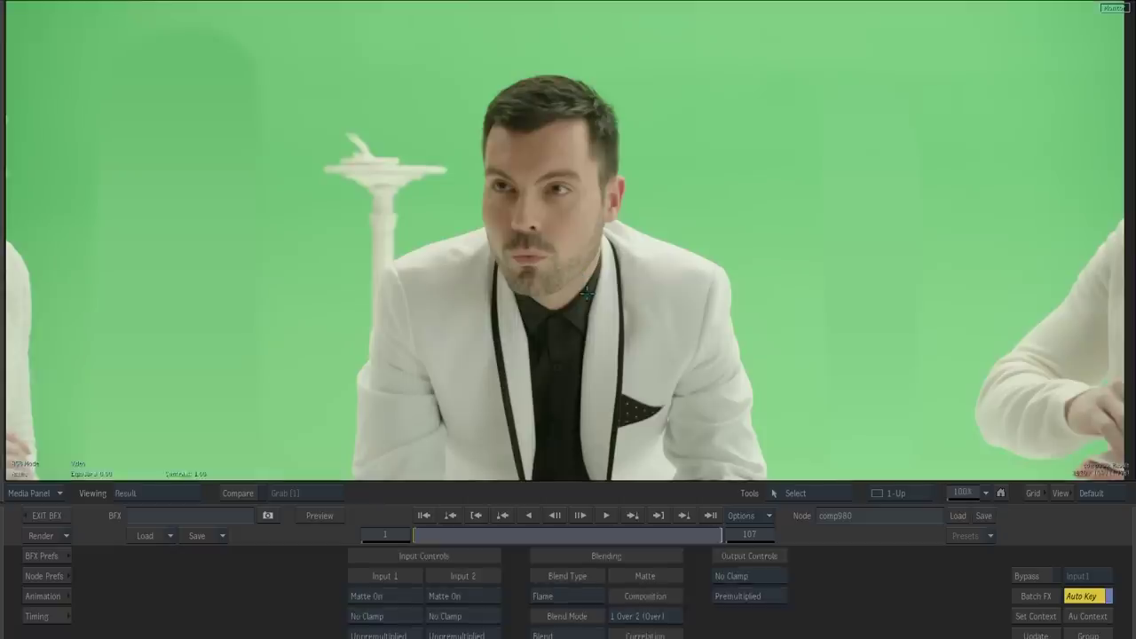
left_click_drag(692, 365, 538, 316)
key("F2")
key("F4")
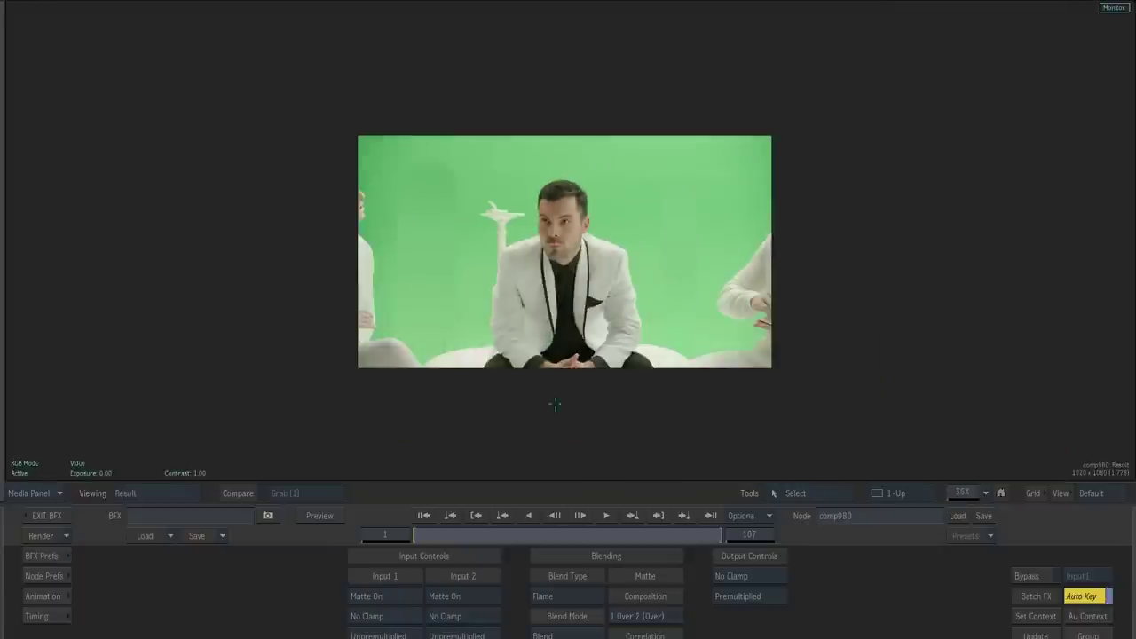
scroll(541, 324, "up", 5)
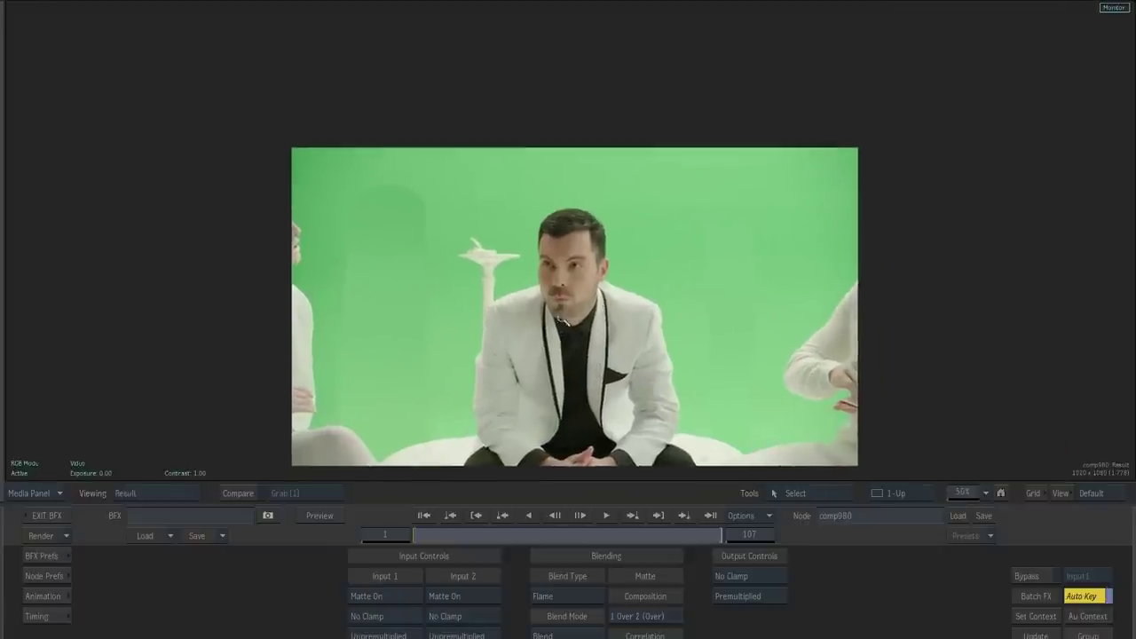
left_click_drag(515, 330, 557, 275)
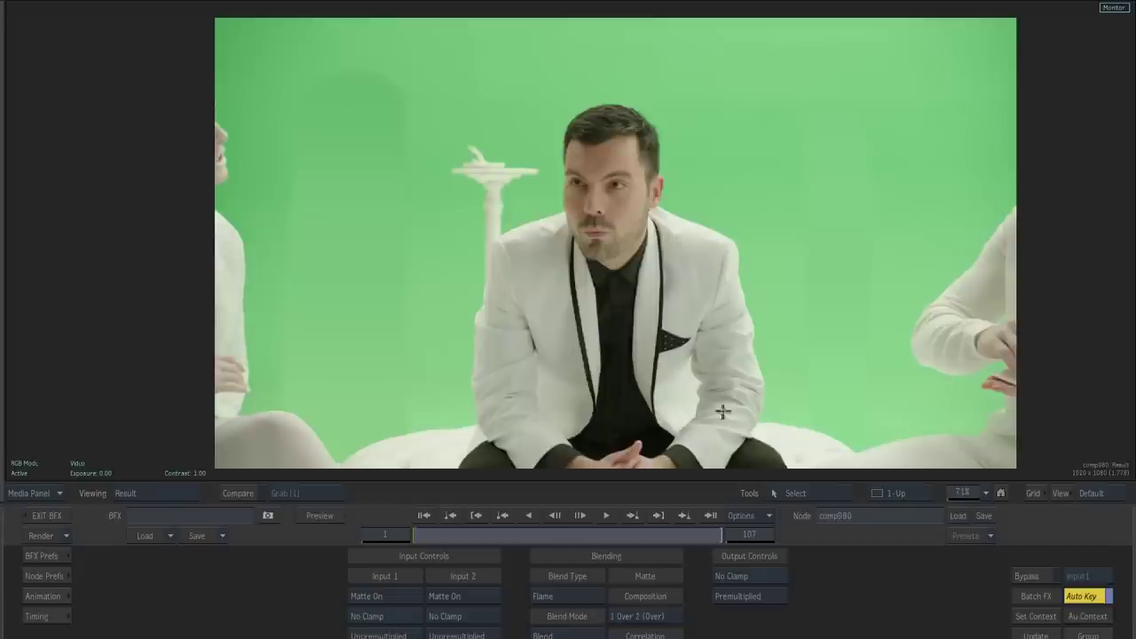
left_click_drag(649, 169, 500, 266)
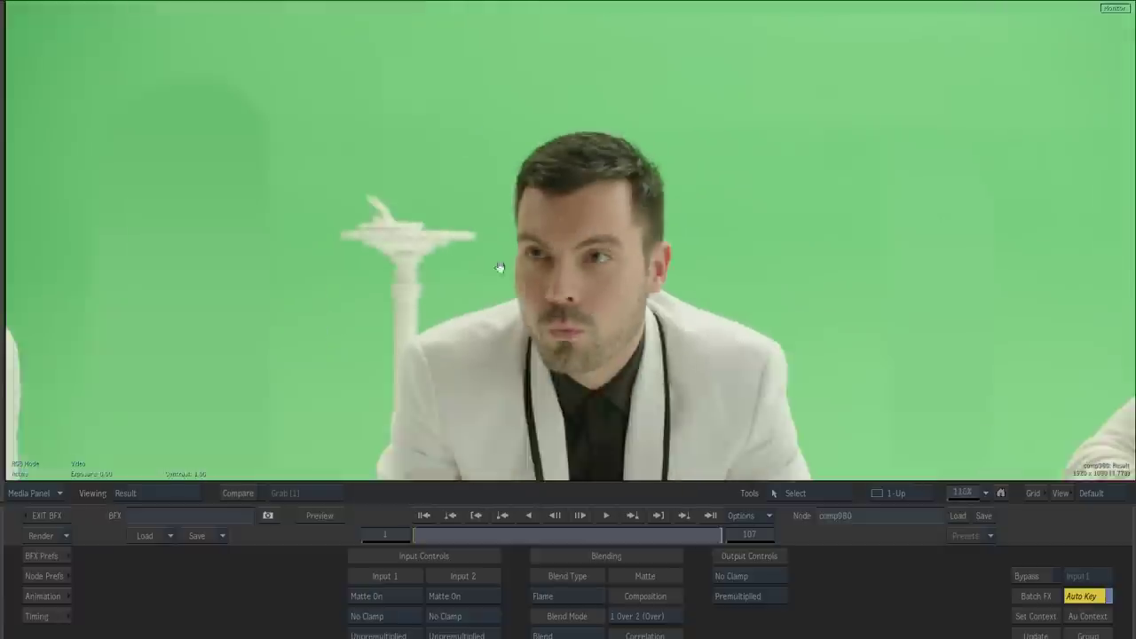
- View the result of the lut163 node with its inversePhotoMap_gamma_2.4 transform and return to the schematic
key("Escape")
left_click_drag(839, 318, 330, 275)
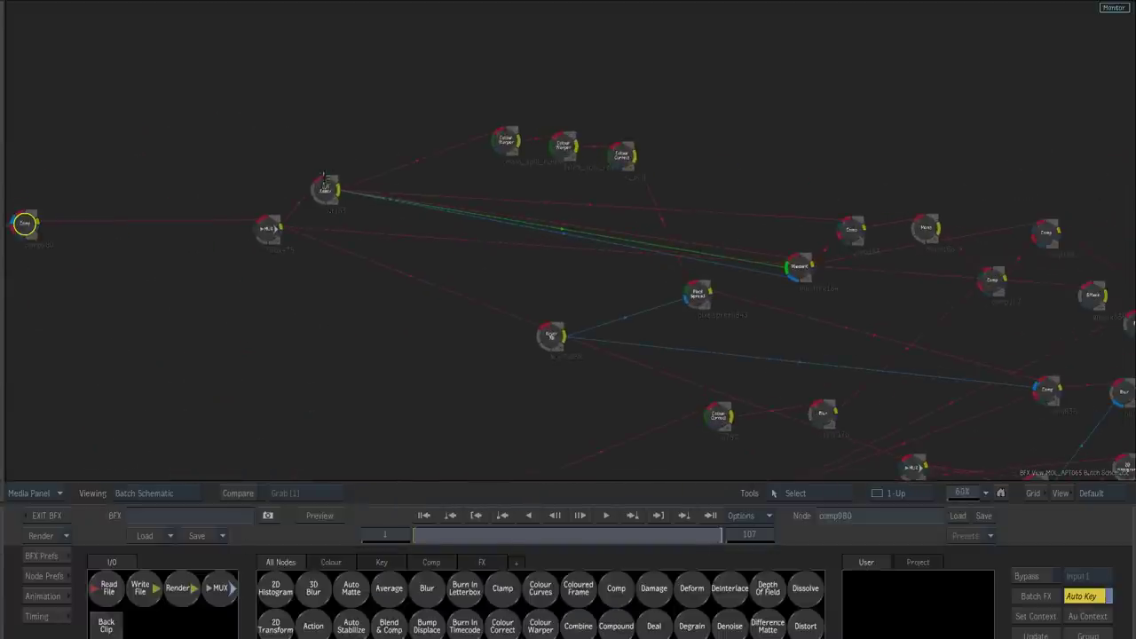
left_click_drag(324, 177, 351, 171)
key("F4")
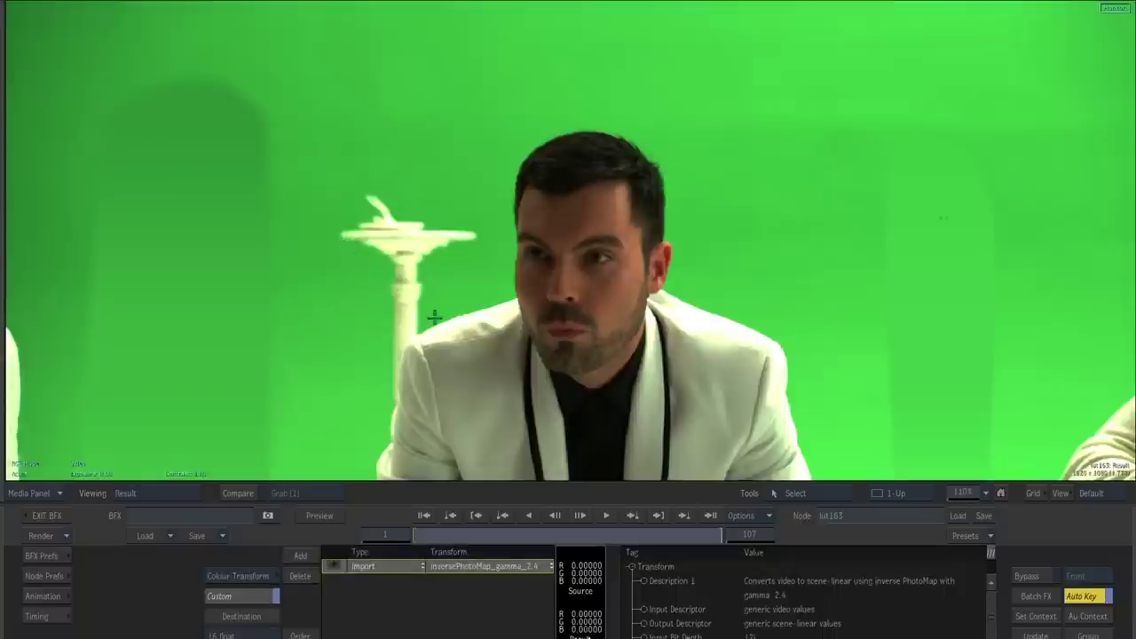
key("F4")
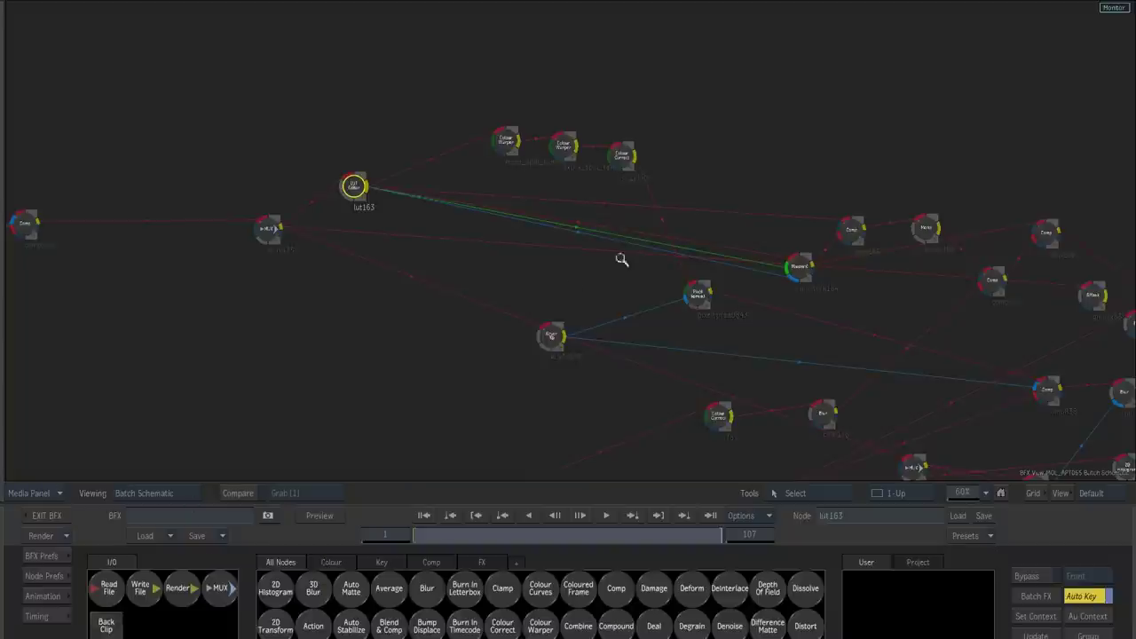
- View the lut163 result with the Linear (PhotoMap) display transform and examine the green-screen plate at several magnifications
left_click(670, 296)
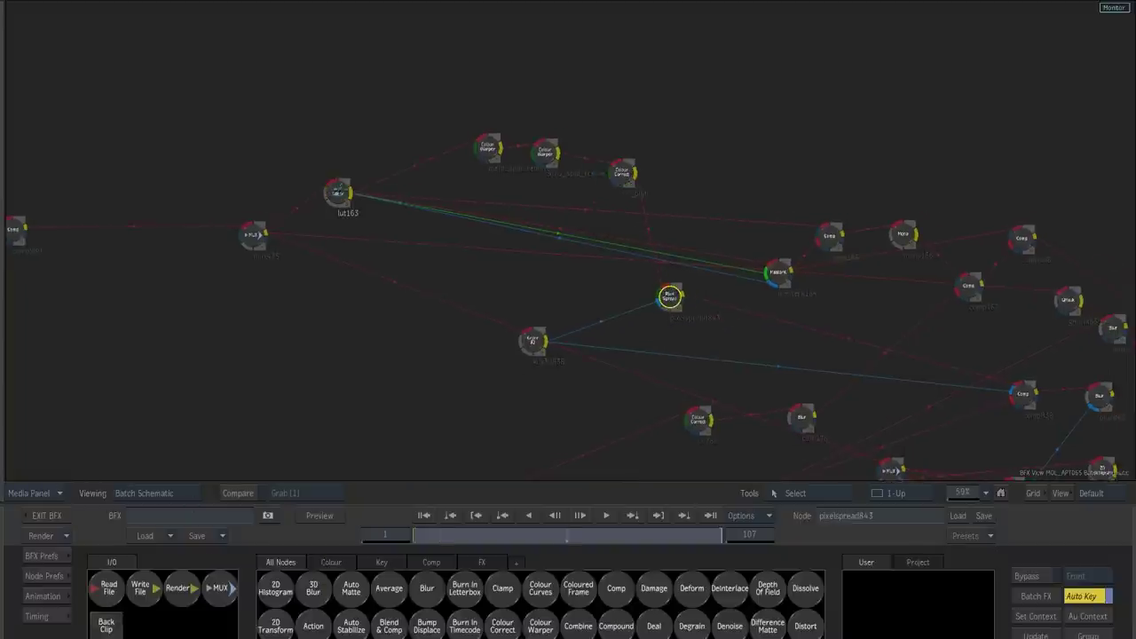
left_click(338, 192)
key("F4")
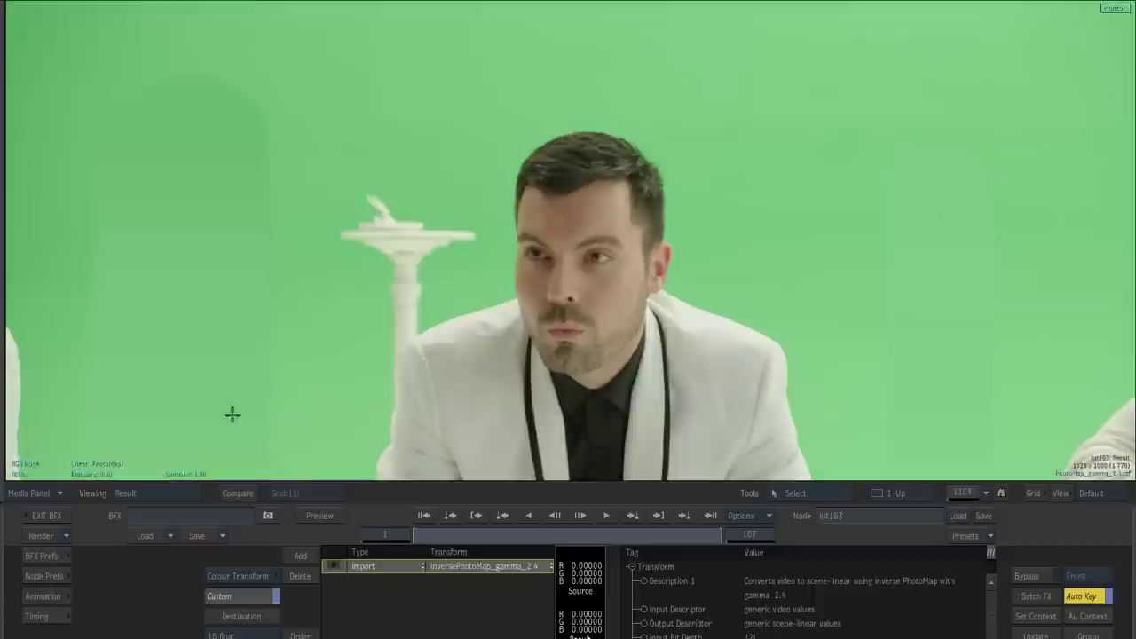
left_click_drag(580, 361, 557, 309)
scroll(557, 309, "down", 1)
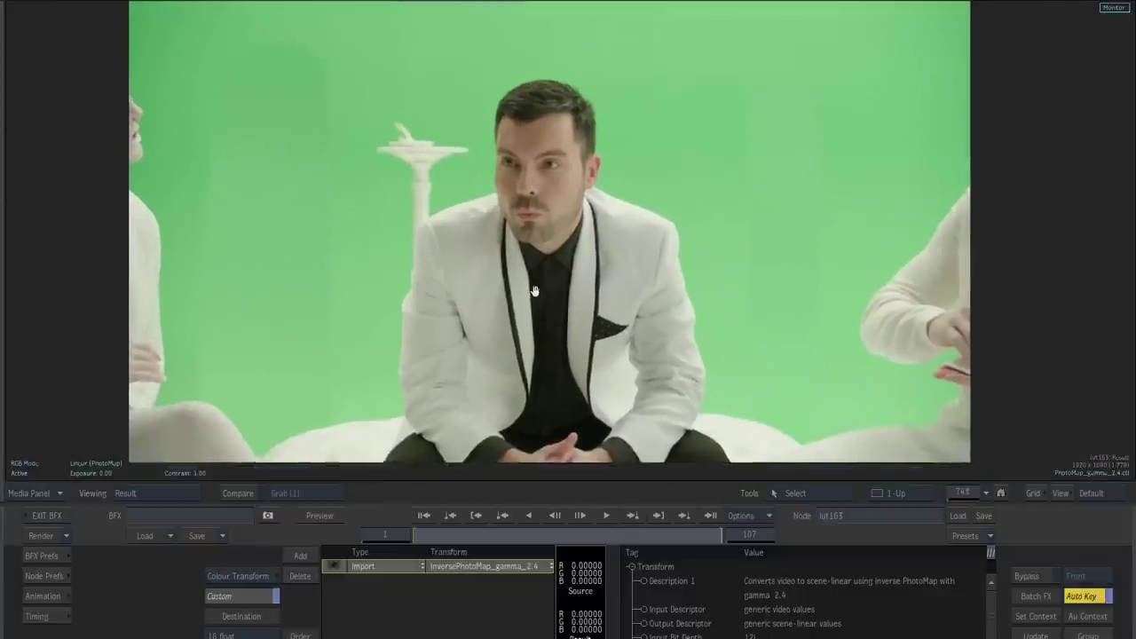
scroll(553, 252, "down", 1)
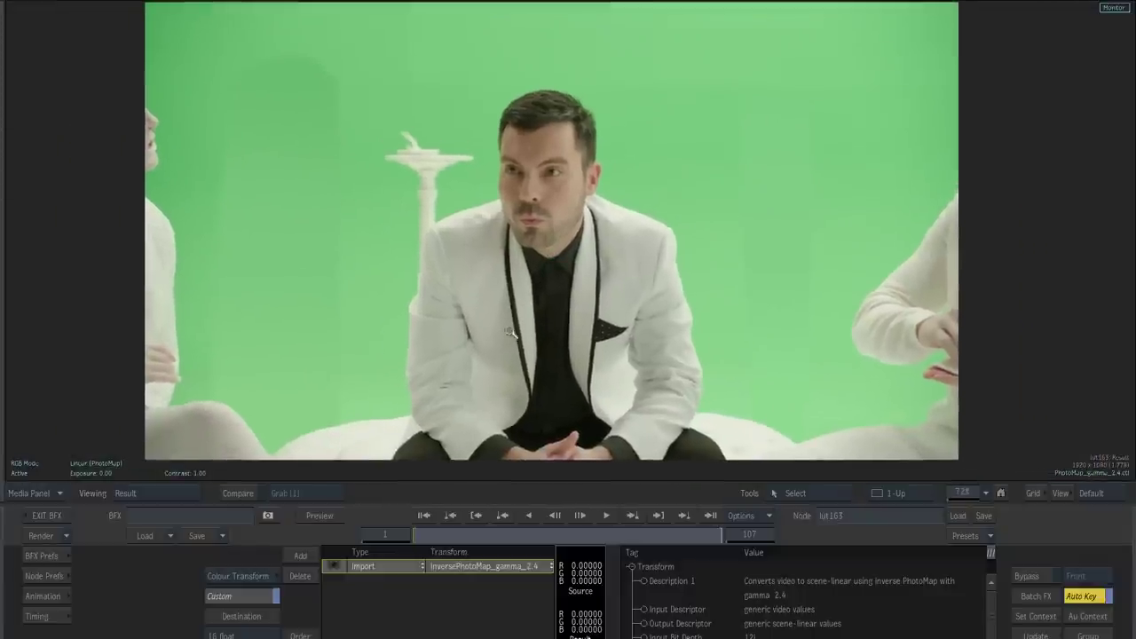
scroll(525, 325, "up", 2)
left_click_drag(526, 325, 540, 332)
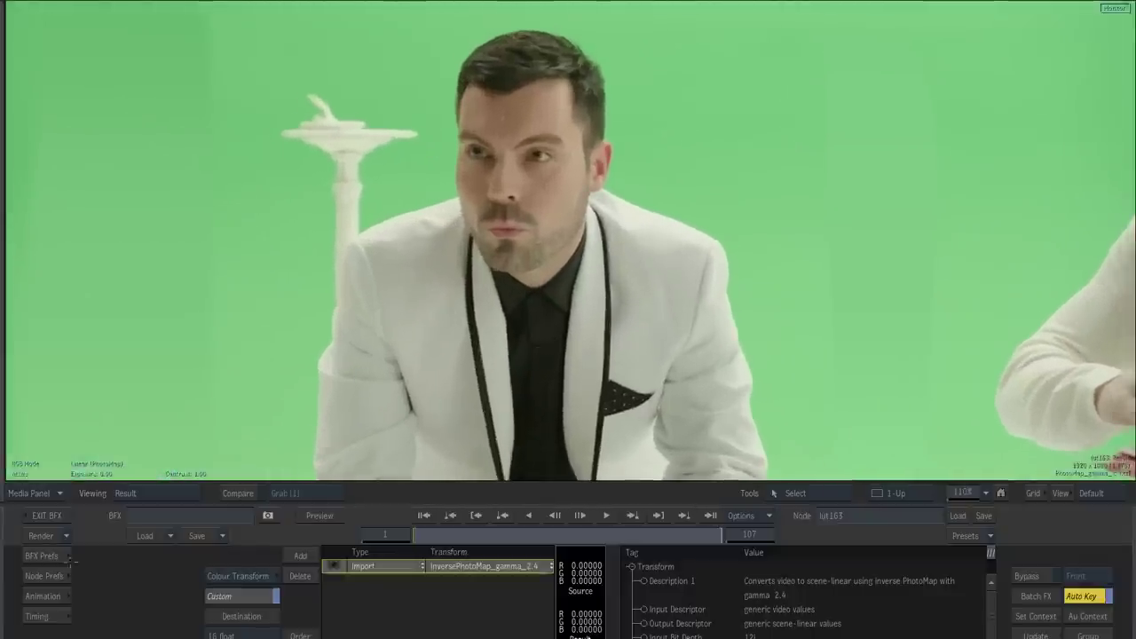
- Follow the tree from the cc_plate node to comp165 and view comp165's second input
key("Escape")
left_click_drag(705, 317, 512, 295)
left_click(467, 155)
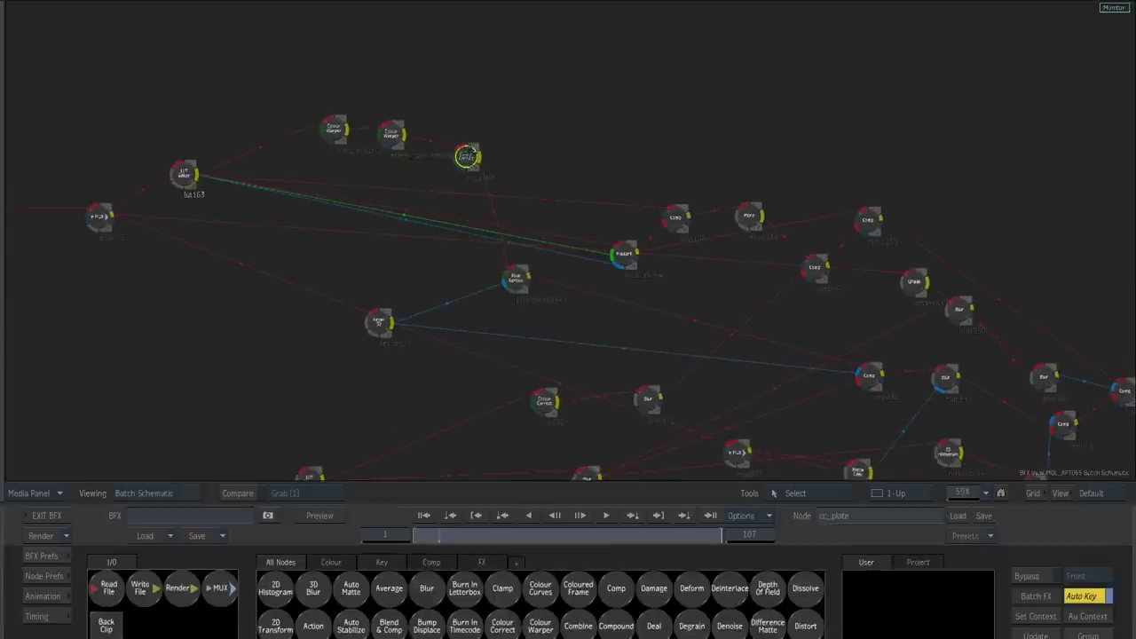
left_click(676, 217)
key("grave")
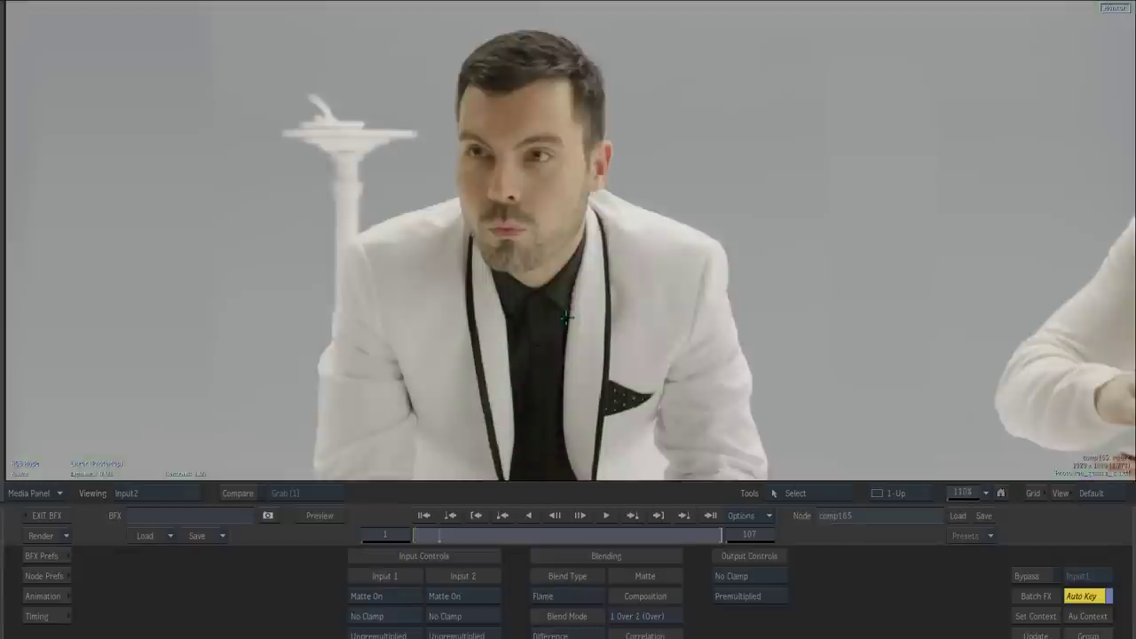
key("grave")
- View the masterk164 Front CC result and inspect its green spill colour in the Colour Picker
left_click(638, 259)
key("grave")
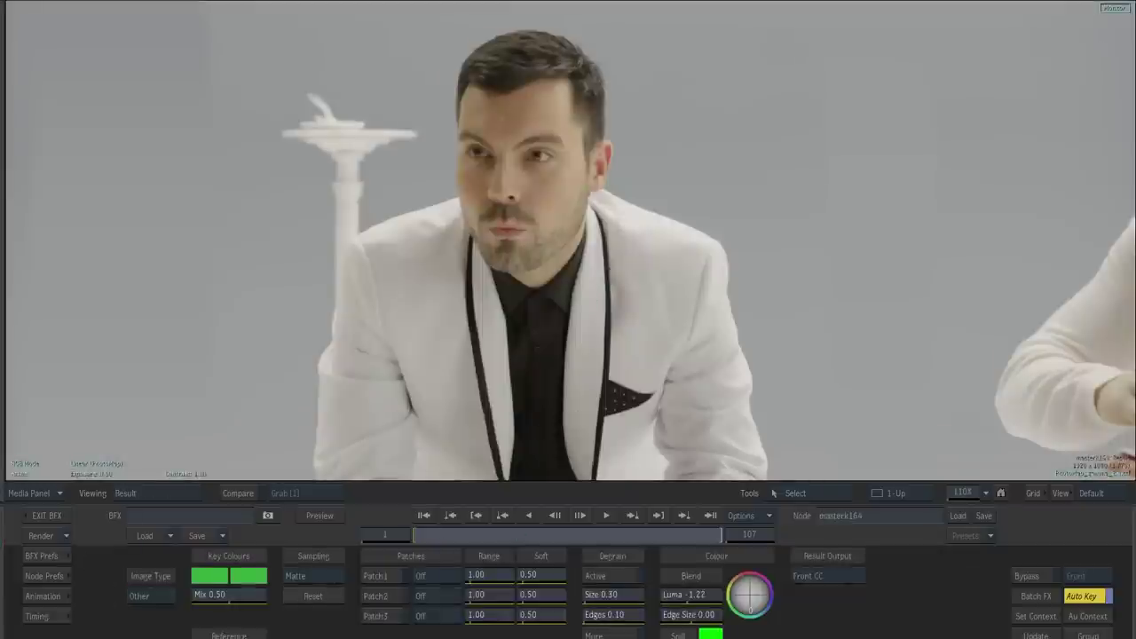
left_click(710, 633)
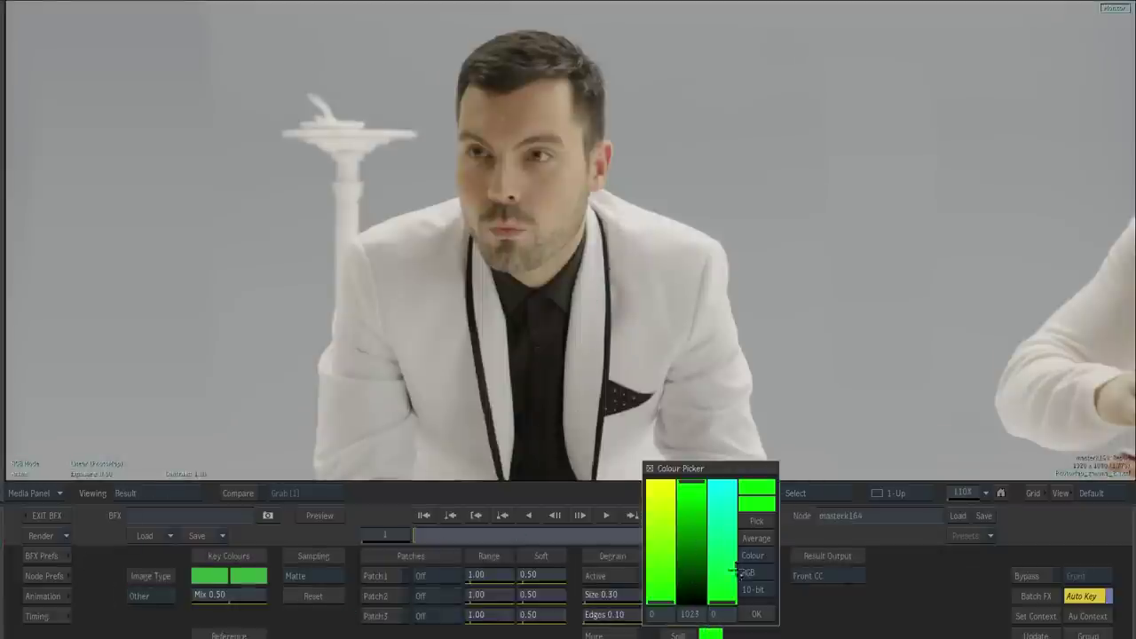
left_click(144, 563)
key("grave")
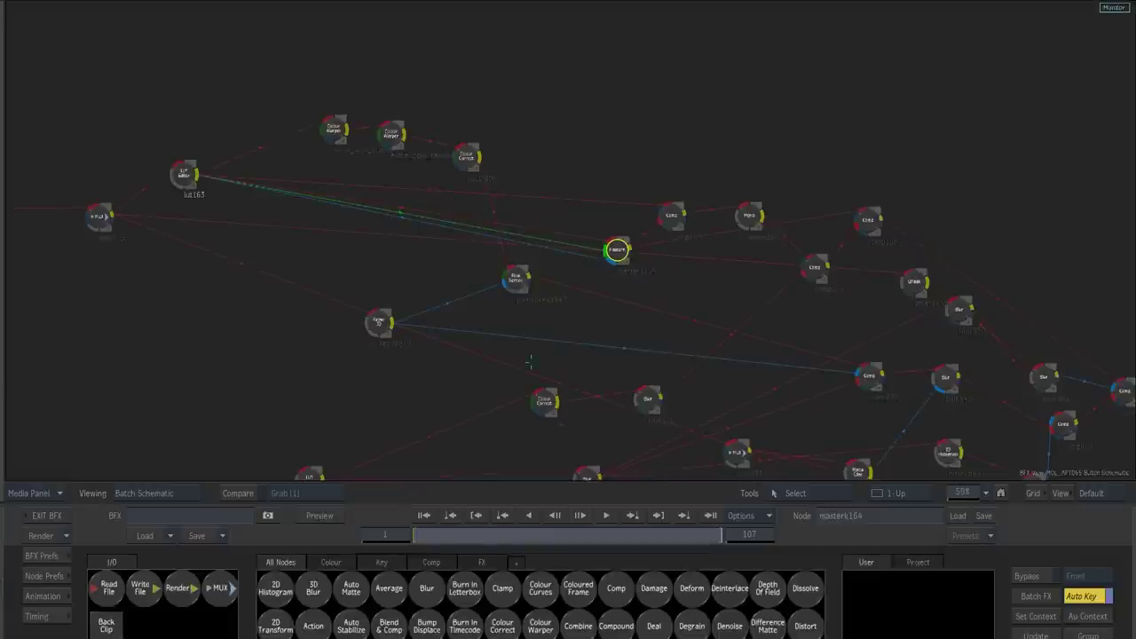
- Compare the comp165 inputs with its Difference result, and view the mono166 luminance result
left_click_drag(617, 250, 608, 244)
left_click_drag(672, 216, 667, 210)
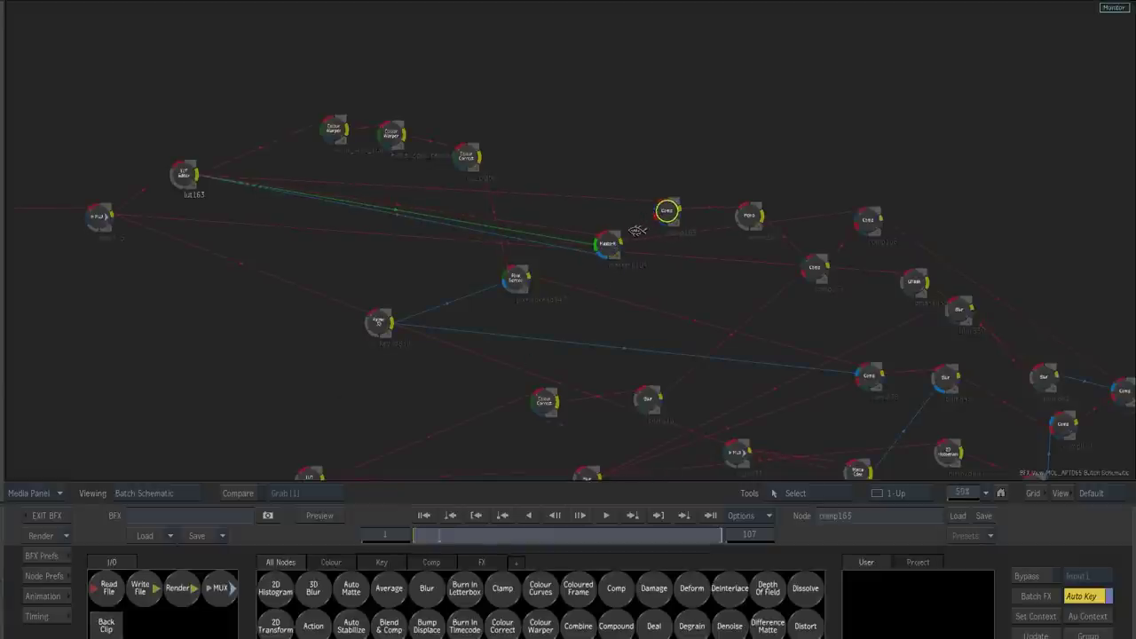
key("grave")
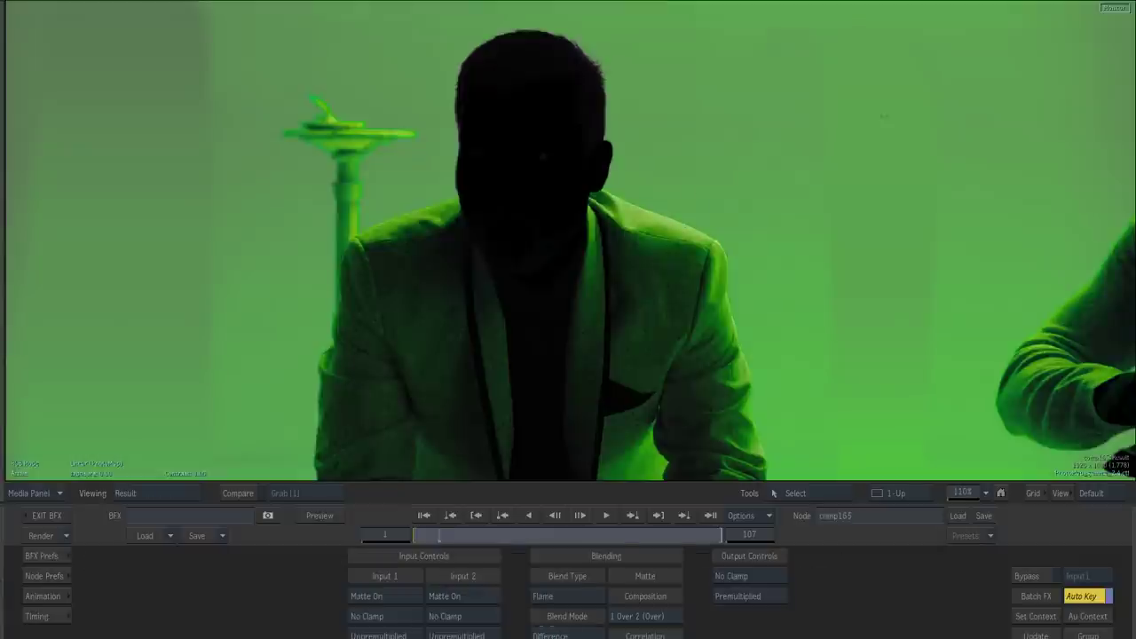
key("F1")
key("F4")
key("F2")
key("F4")
key("grave")
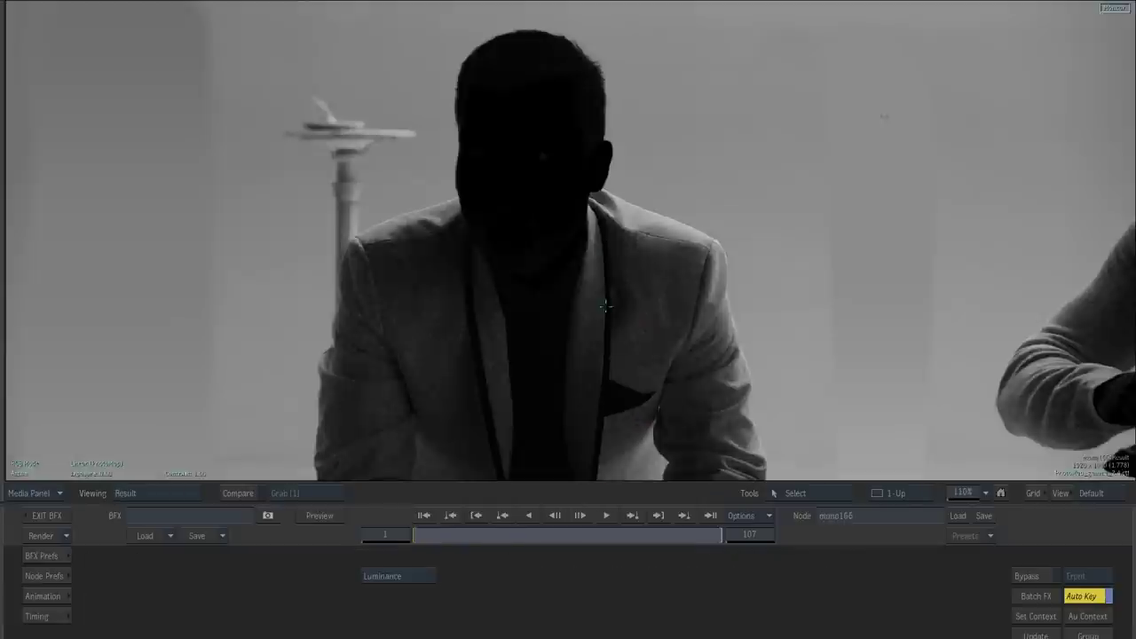
- Trace the cc782 branch feeding comp167, and view comp167's Multiply result close up around the man's head
key("Escape")
left_click(684, 284)
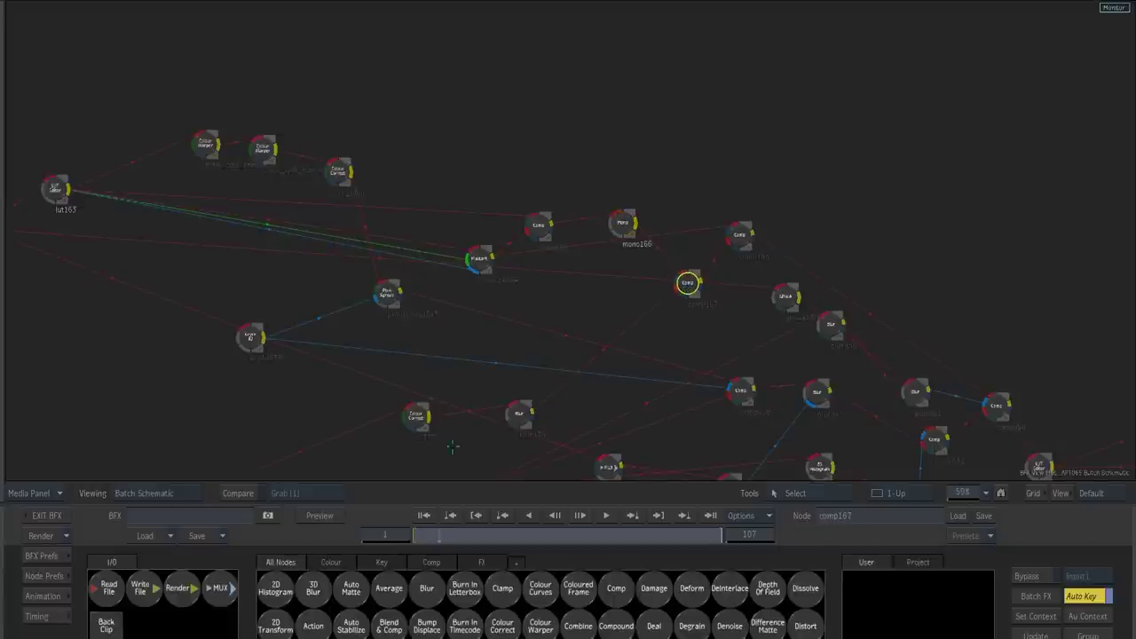
left_click_drag(426, 426, 462, 349)
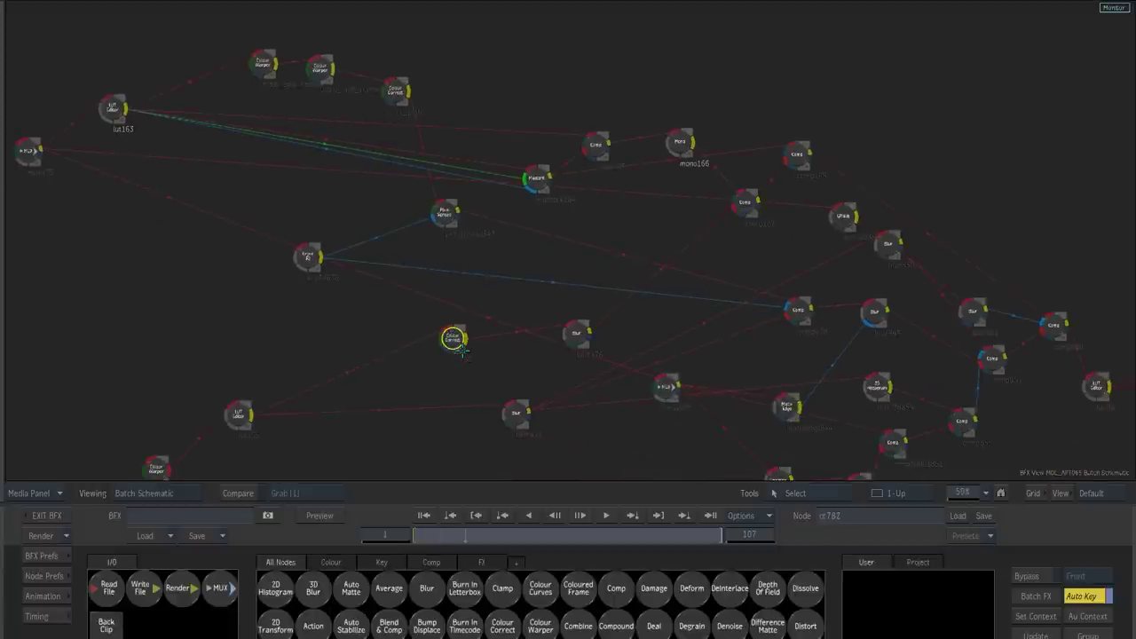
key("Tab")
key("Tab")
left_click(745, 204)
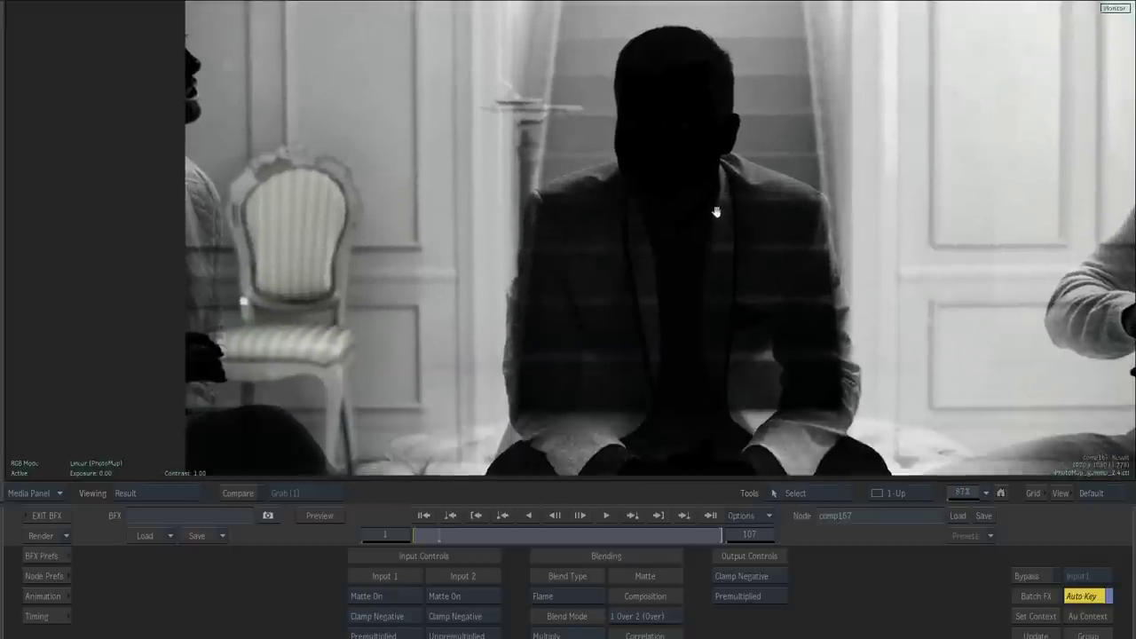
left_click_drag(346, 325, 567, 303)
left_click_drag(797, 201, 557, 297)
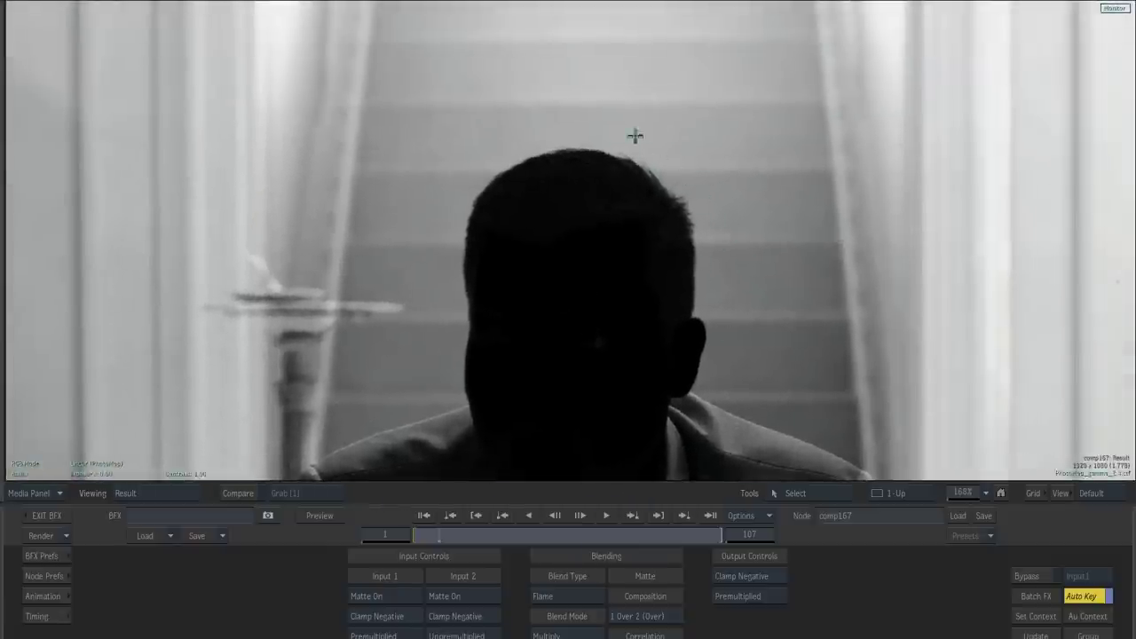
- Examine the comp167 result around the pedestal, the striped chair, the jacket and the arms at both frame edges
left_click_drag(701, 261, 584, 257)
left_click_drag(584, 258, 746, 236)
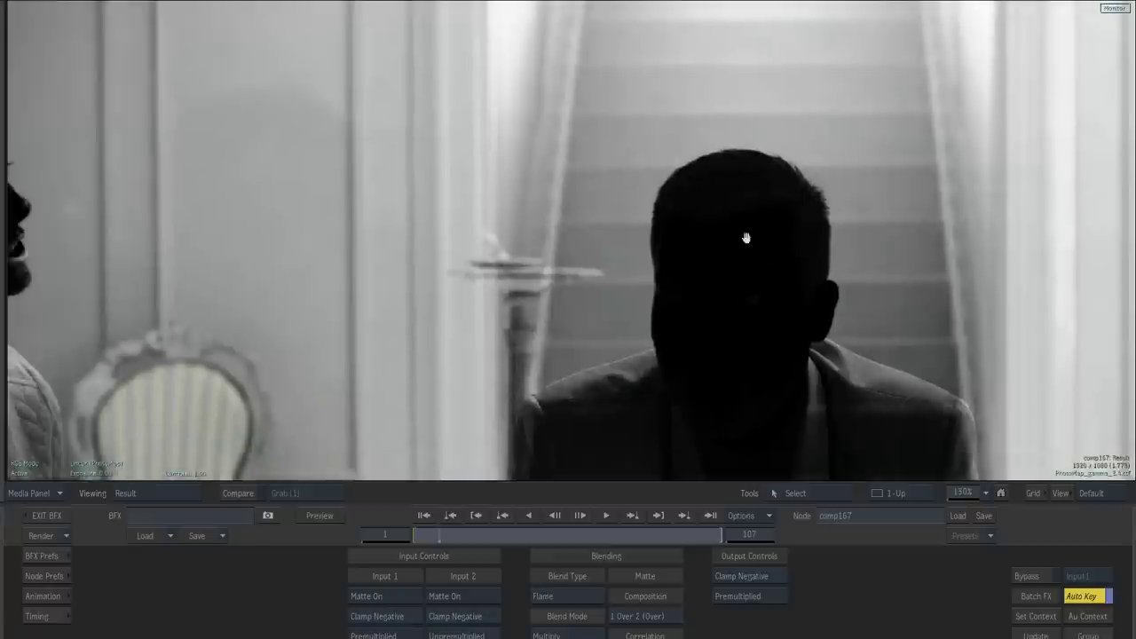
left_click_drag(241, 269, 714, 173)
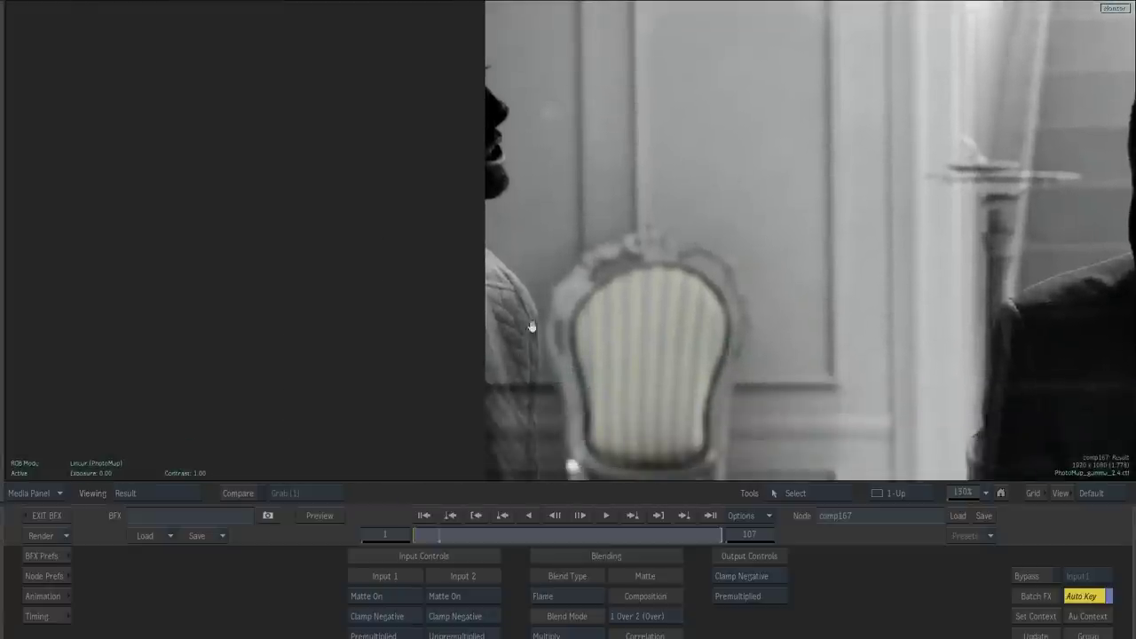
left_click_drag(522, 253, 493, 124)
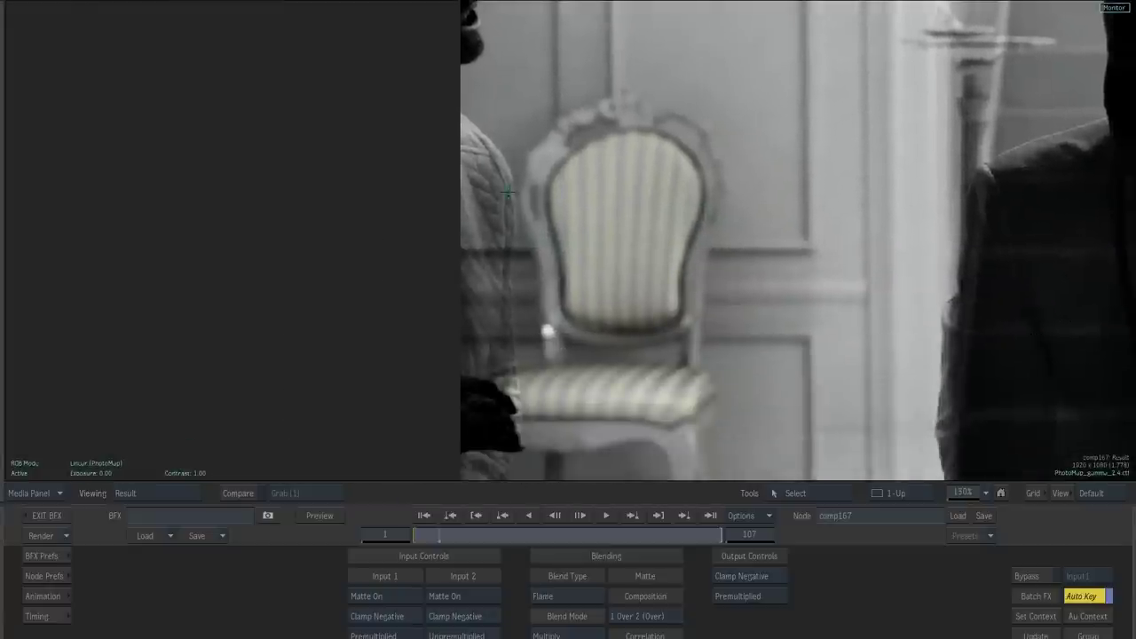
left_click_drag(576, 221, 538, 394)
left_click_drag(702, 307, 433, 389)
left_click_drag(814, 308, 325, 201)
left_click_drag(932, 389, 827, 222)
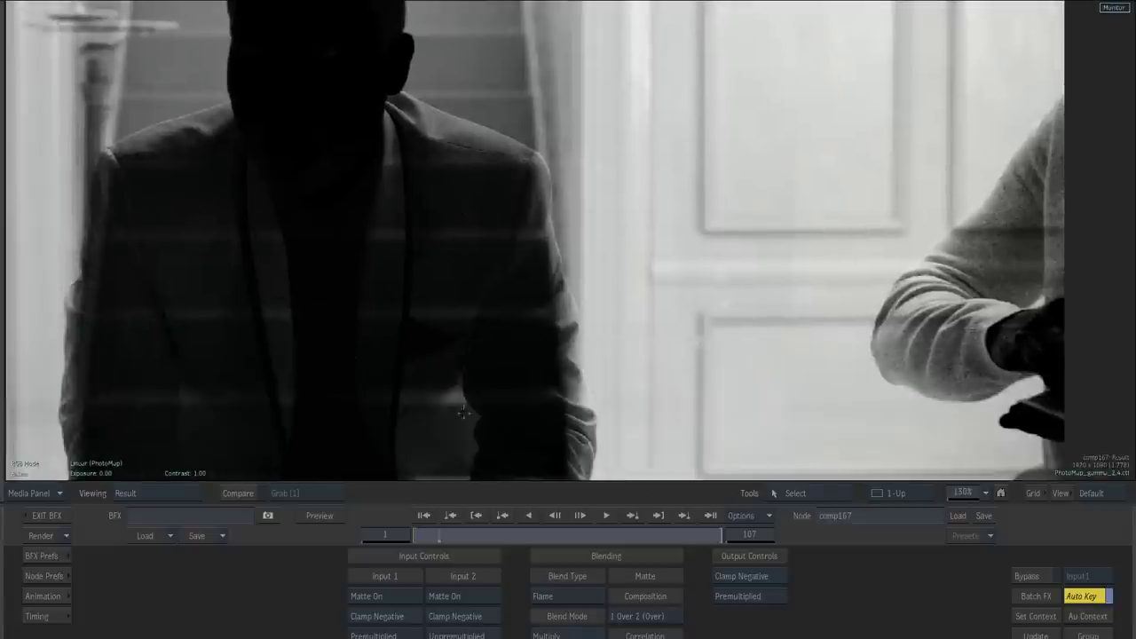
- View the cc782 background result and trace it through the following blur node into comp167
key("Escape")
left_click_drag(737, 234, 540, 282)
left_click(586, 203)
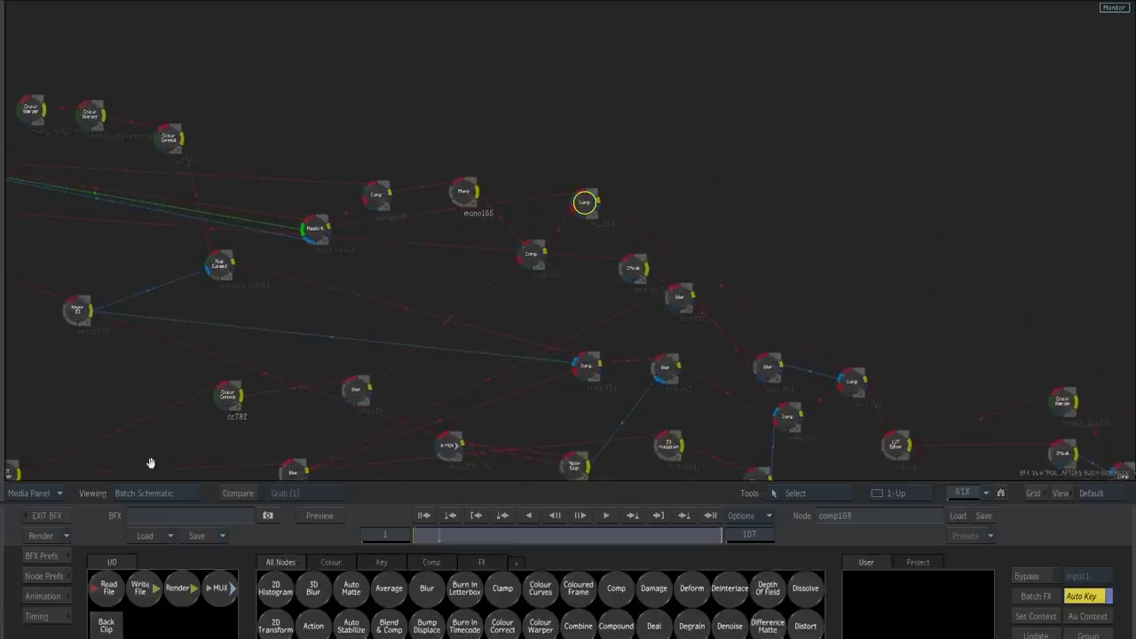
double_click(269, 371)
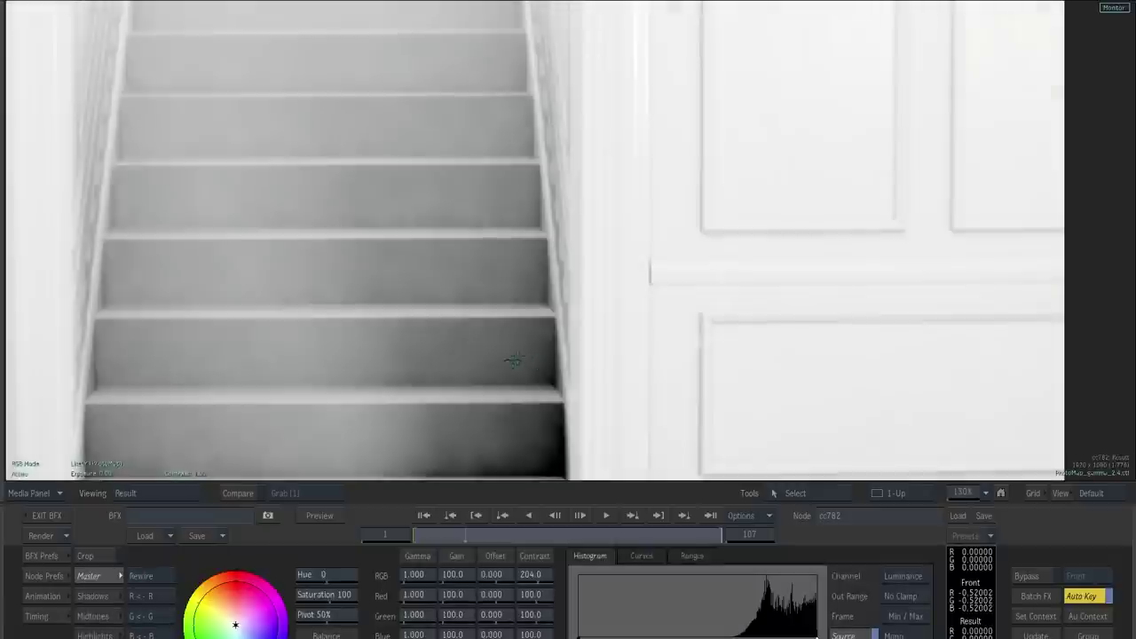
key("F4")
double_click(401, 361)
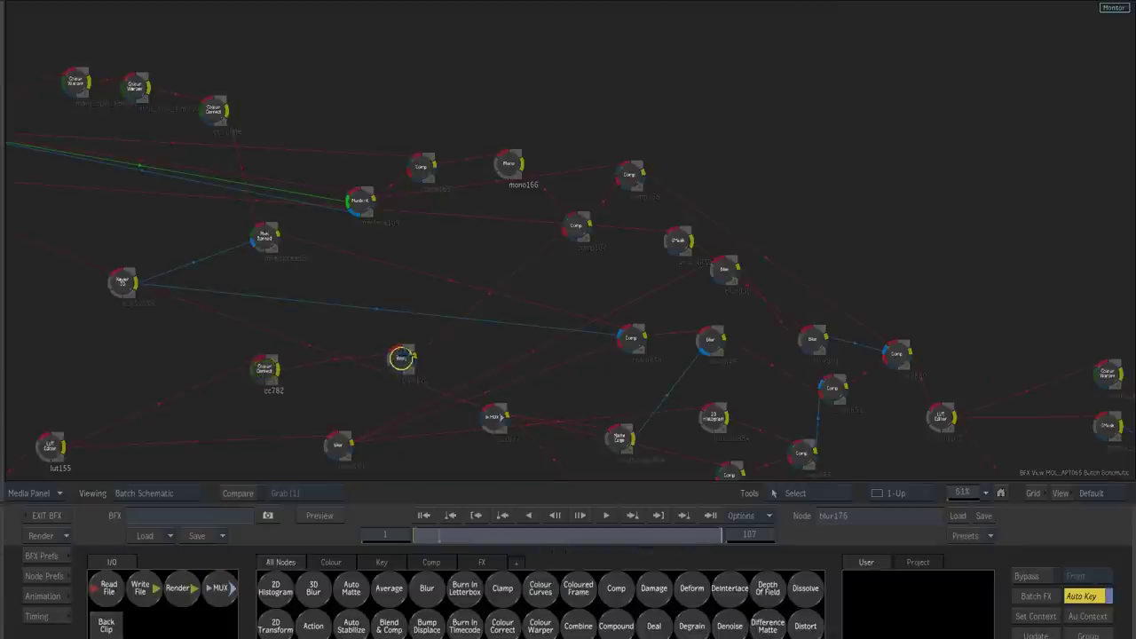
key("F4")
double_click(577, 226)
key("F4")
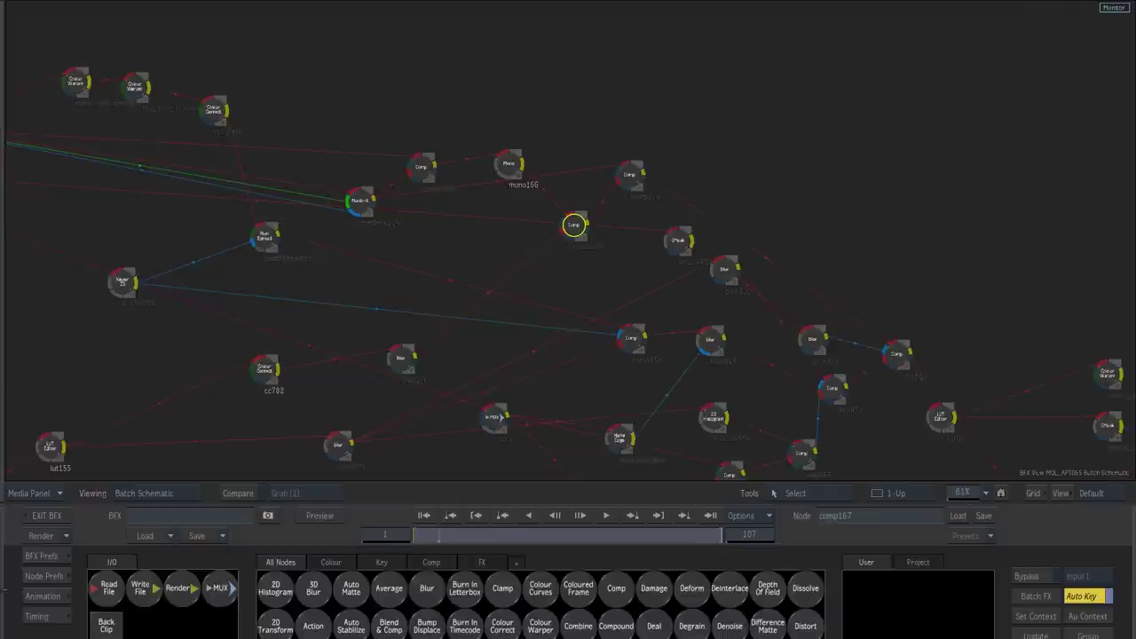
- Move comp168 farther from comp167, and view its result in a two-viewport layout in Video and Linear (PhotoMap) display modes
left_click_drag(609, 175, 672, 182)
key("F4")
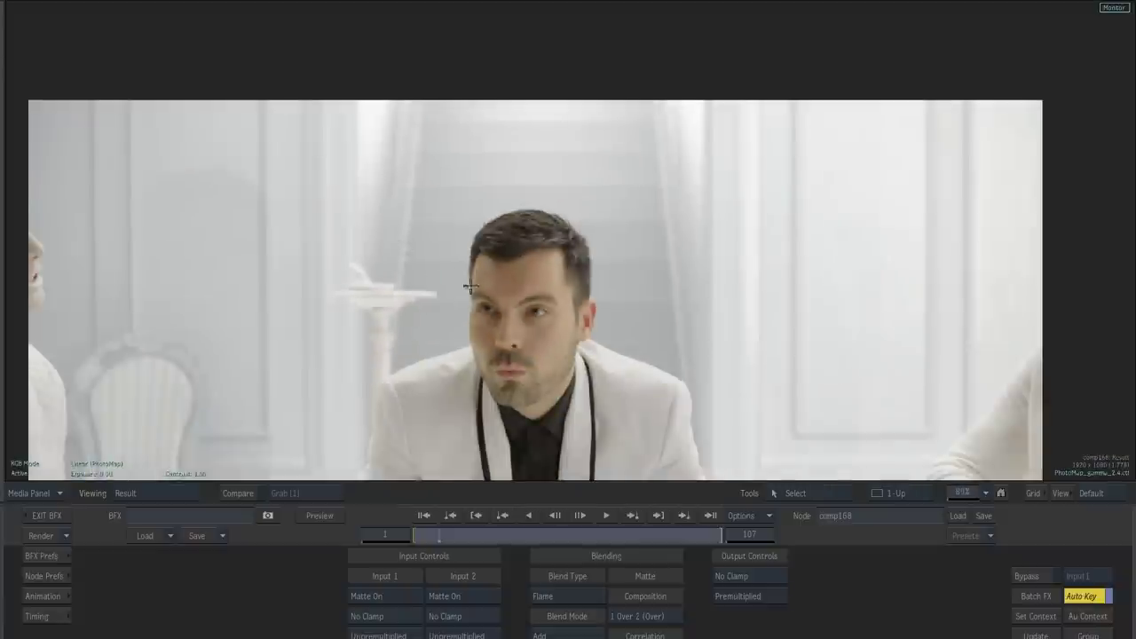
key("alt+2")
left_click_drag(746, 298, 717, 324)
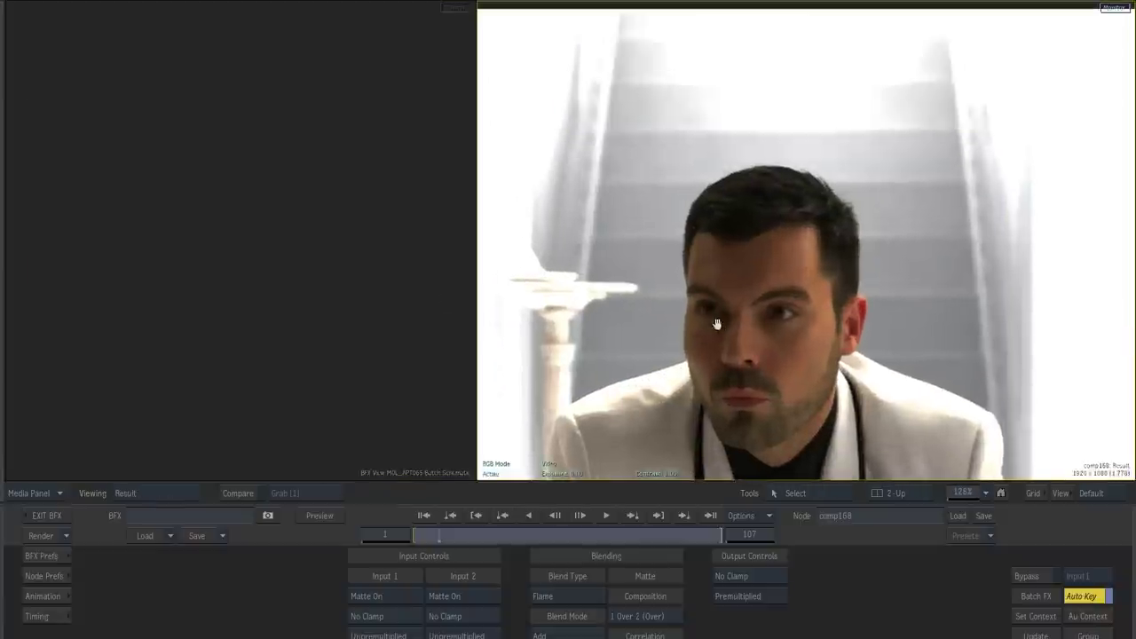
left_click(549, 463)
left_click(559, 423)
- Frame the node tree in the empty viewport beside the image, and view the mux475 and lut163 green-screen results
left_click(240, 342)
left_click_drag(307, 324, 118, 291)
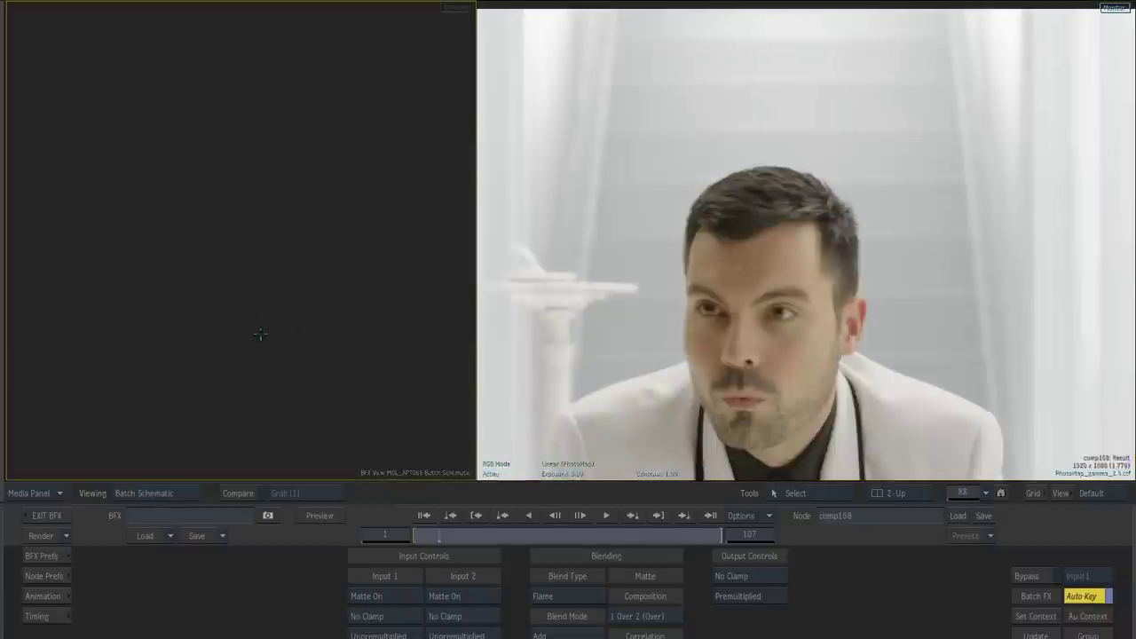
left_click_drag(301, 346, 84, 336)
left_click_drag(266, 251, 76, 480)
left_click_drag(253, 317, 159, 412)
left_click_drag(159, 413, 221, 329)
left_click_drag(221, 329, 426, 360)
left_click_drag(222, 353, 453, 337)
left_click_drag(266, 257, 181, 246)
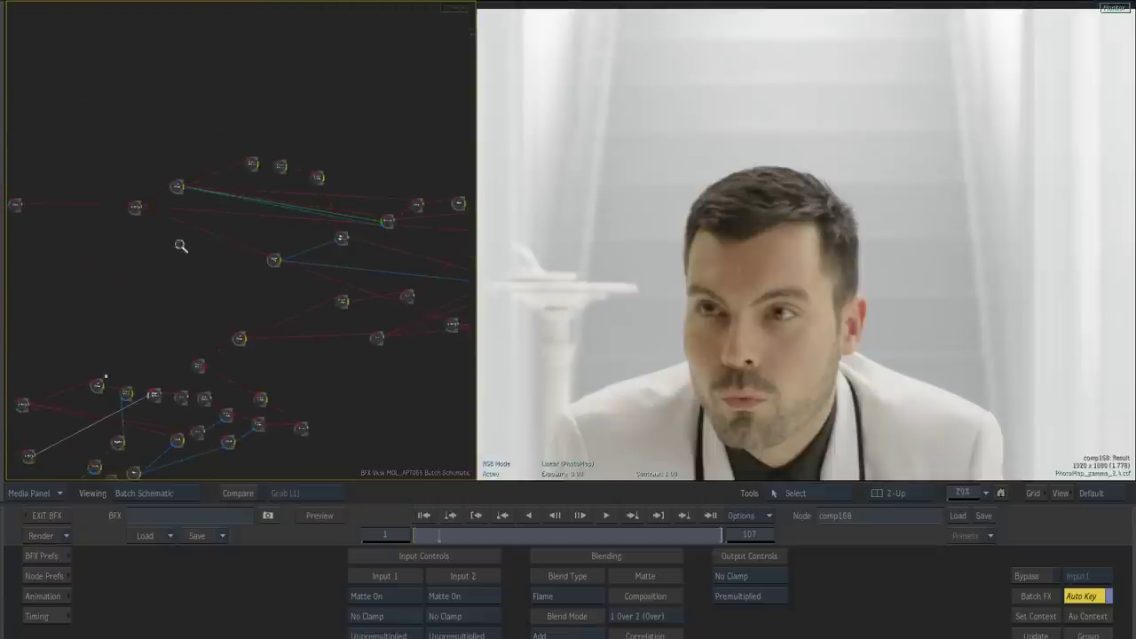
left_click(135, 207)
left_click_drag(309, 202, 289, 196)
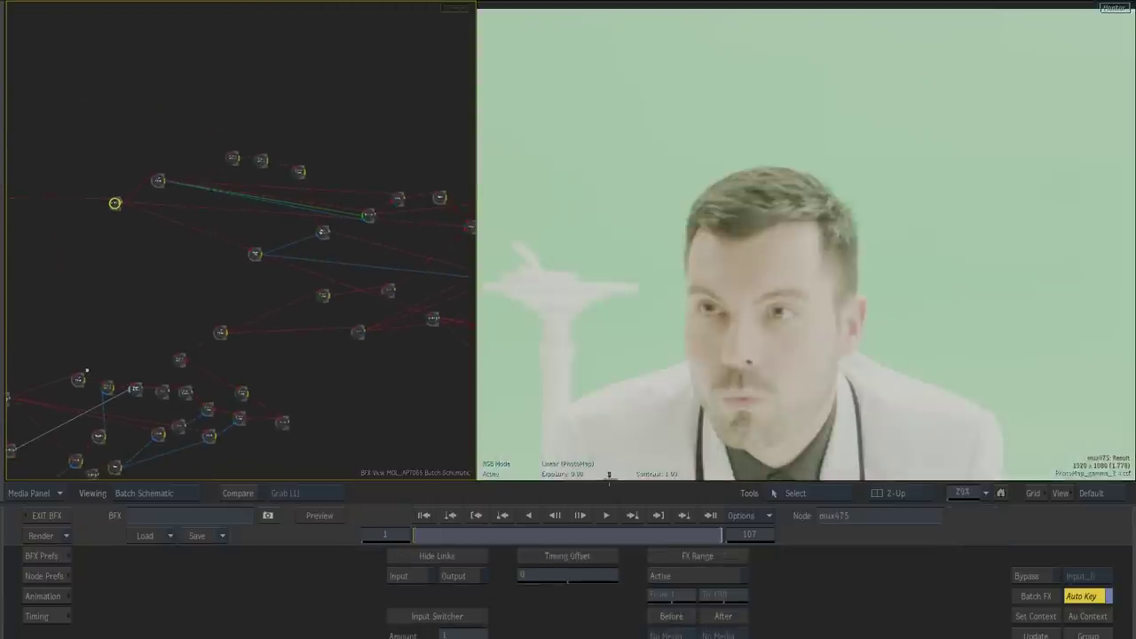
left_click(157, 179)
left_click_drag(371, 166, 194, 173)
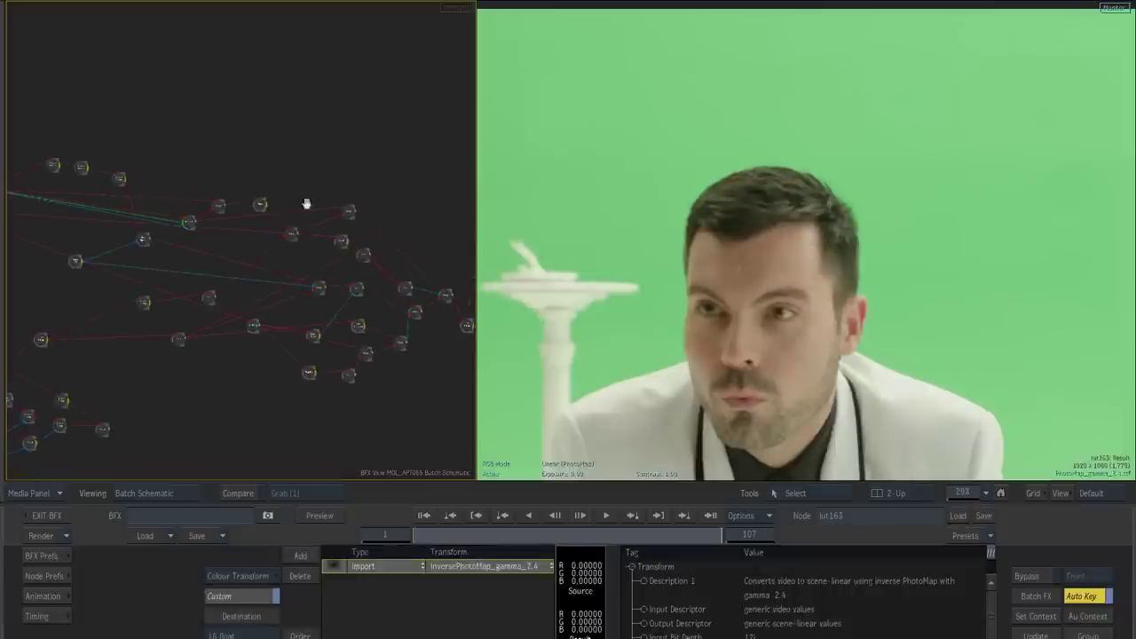
- Compare the comp168 result with the lut163 green-screen source by switching between the two nodes
left_click(347, 211)
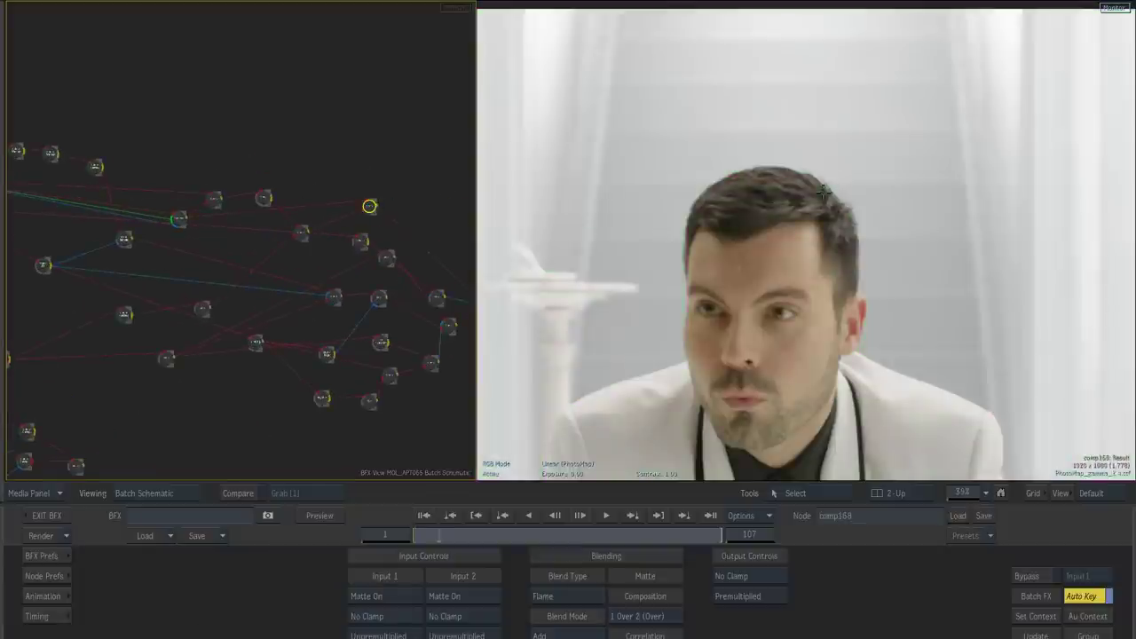
left_click_drag(151, 137, 76, 168)
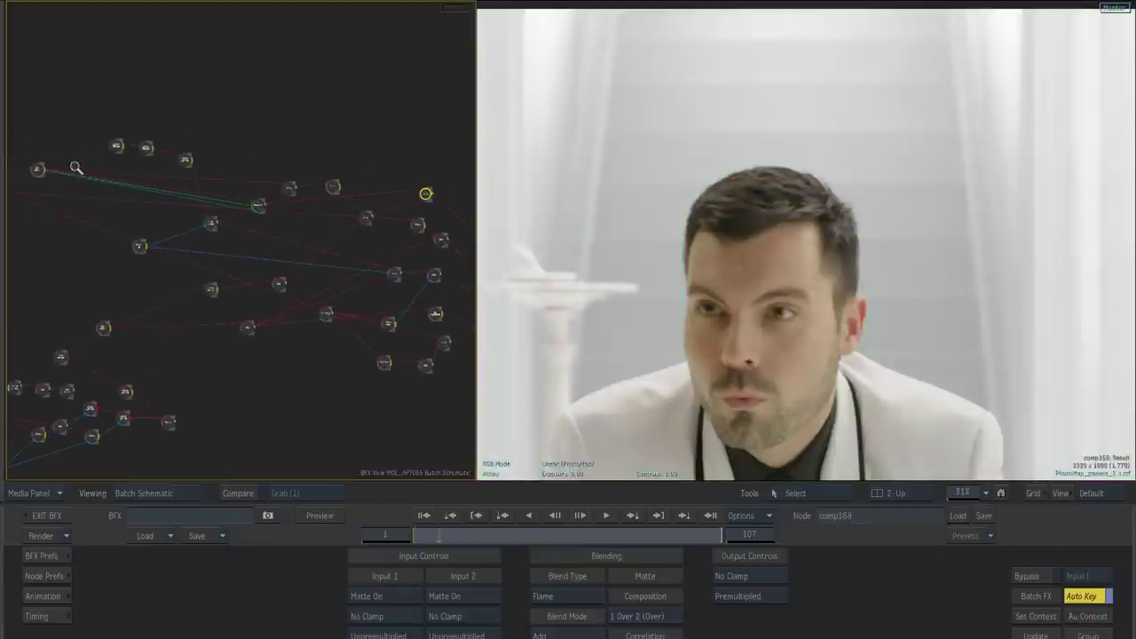
left_click(38, 169)
left_click(426, 193)
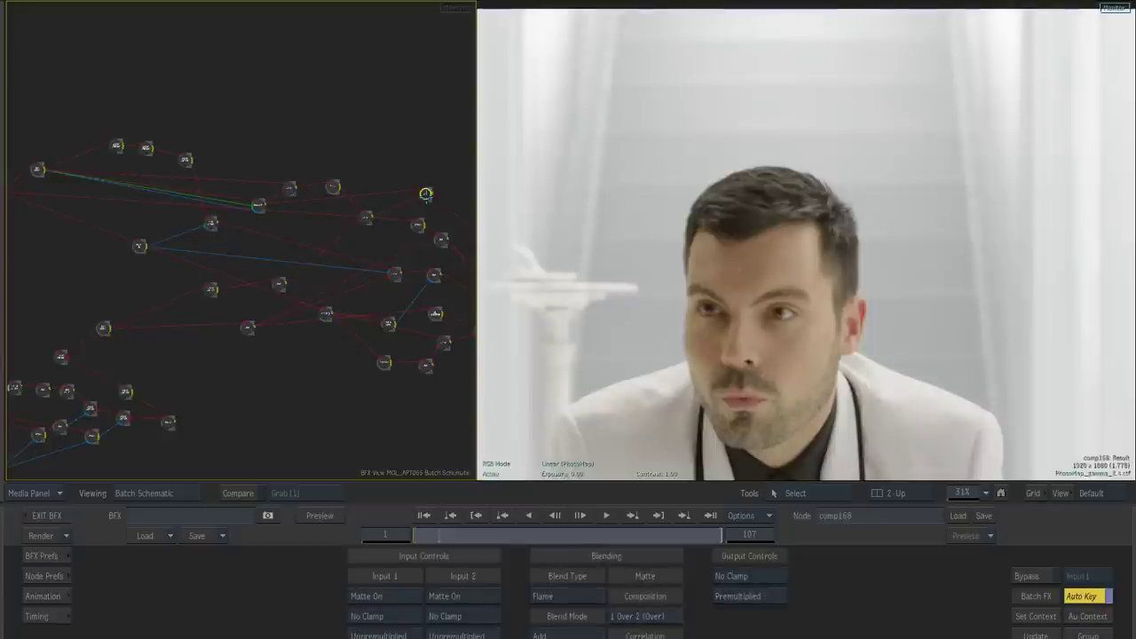
left_click(38, 168)
left_click(426, 193)
- Show the image at 100% with a check of its view settings, and compare lut163 with comp168 at that scale
left_click(914, 444)
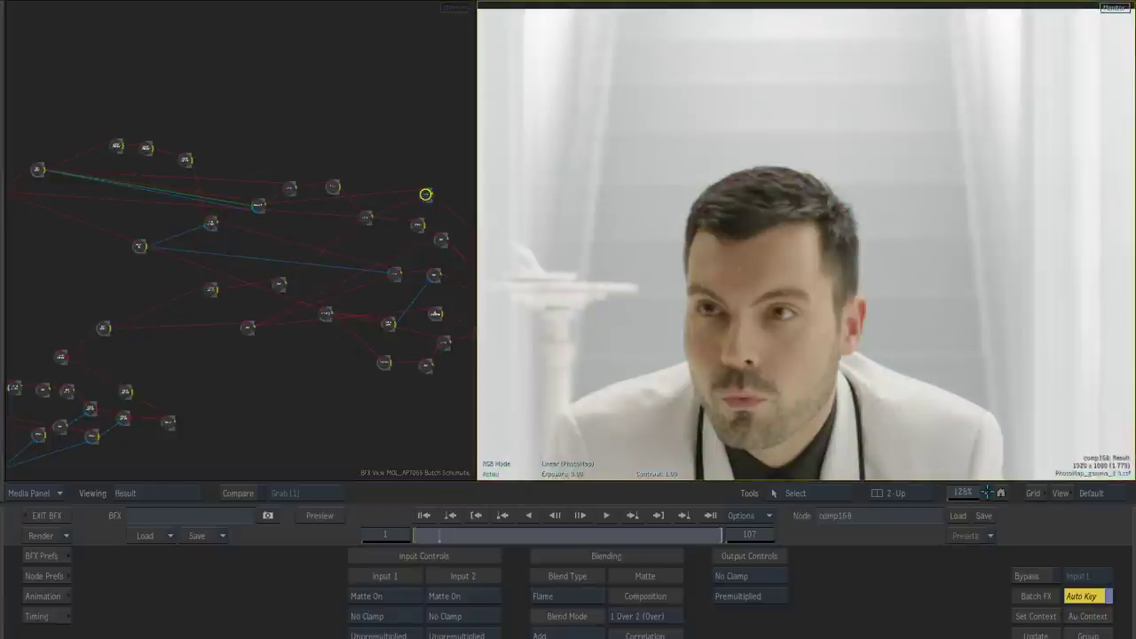
left_click_drag(987, 493, 978, 543)
left_click(1063, 492)
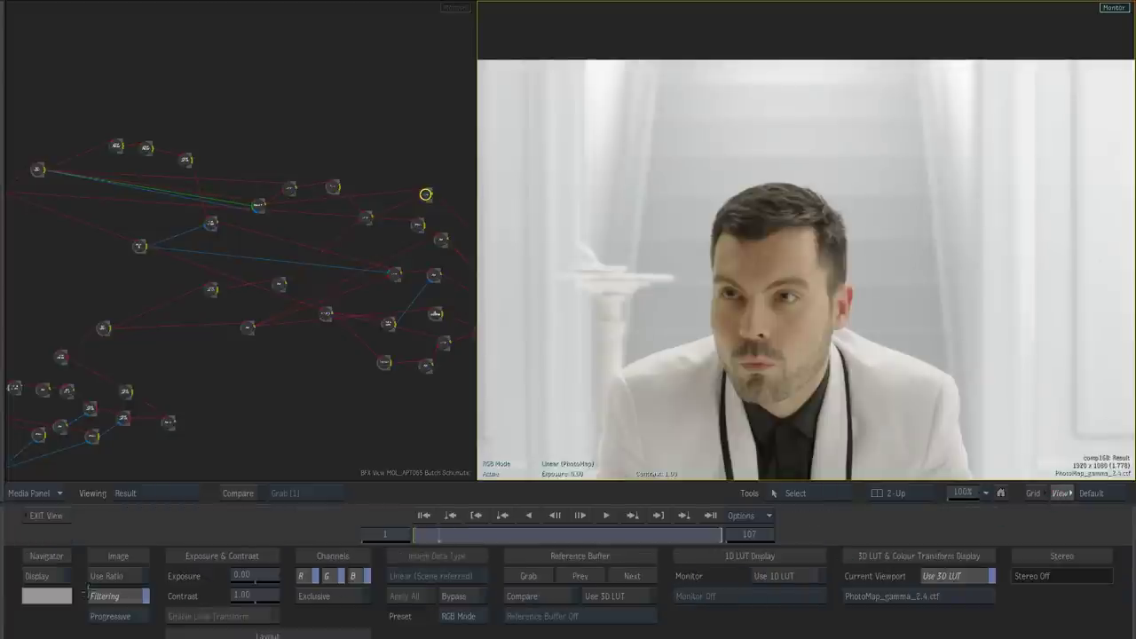
left_click(49, 517)
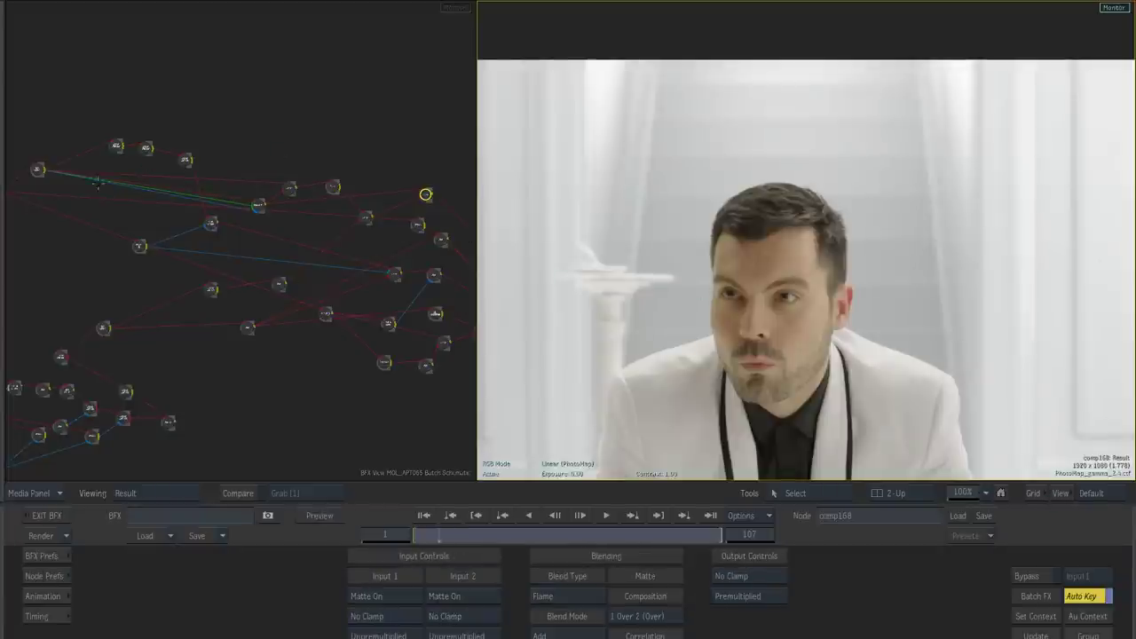
left_click(39, 169)
left_click(427, 194)
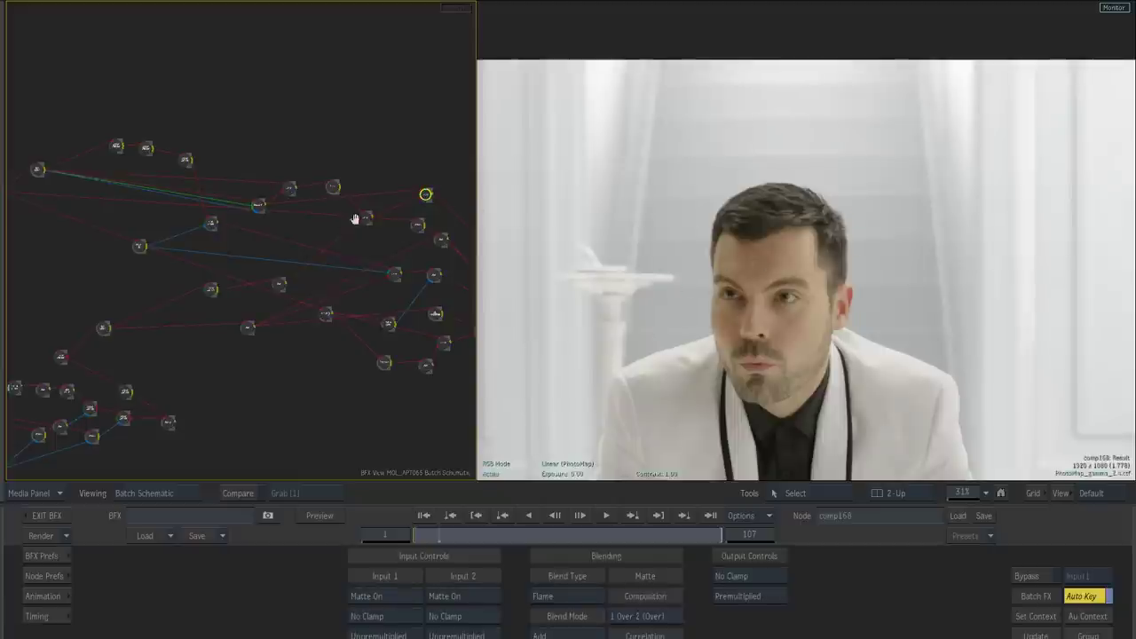
- Look over the nodes downstream of comp168 in a widened schematic viewport, and restore the single-viewport schematic
left_click_drag(355, 219, 197, 155)
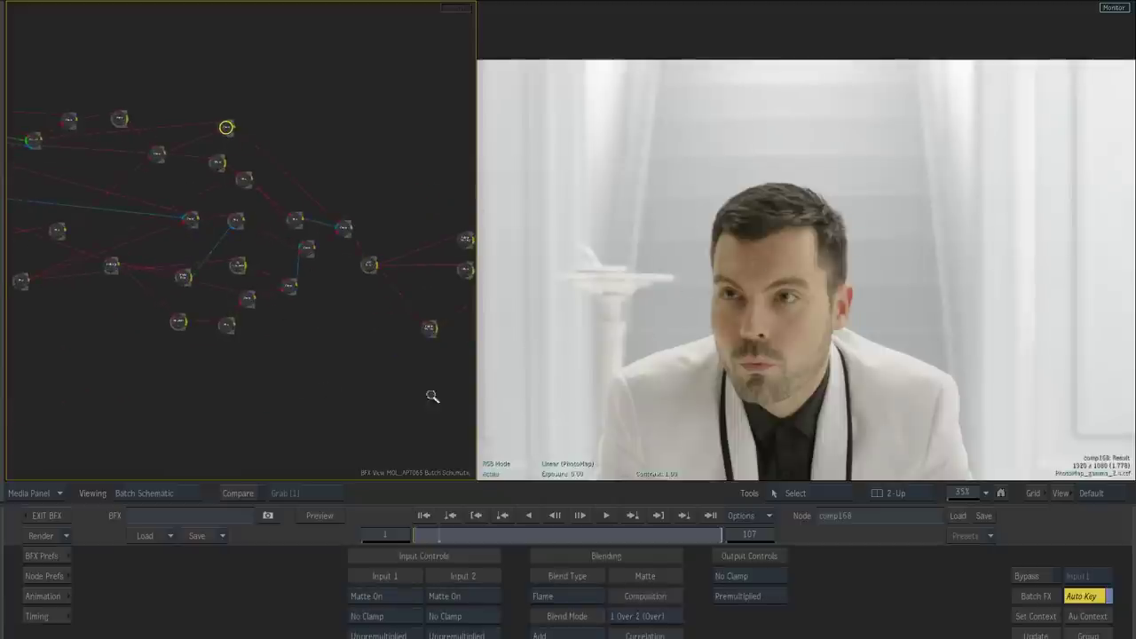
left_click_drag(479, 381, 511, 382)
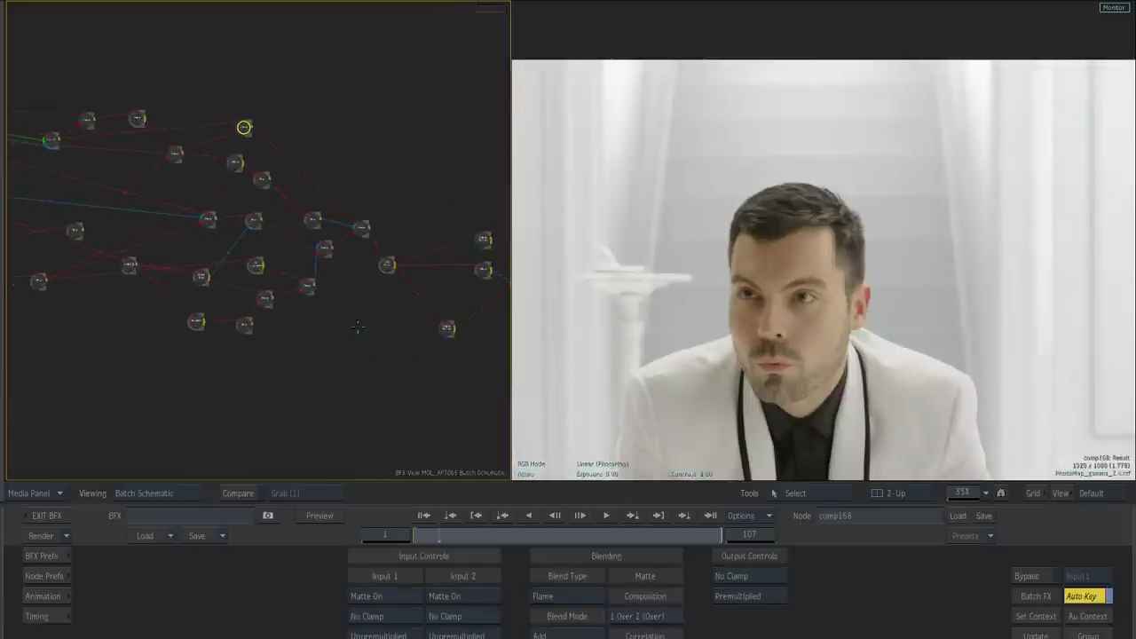
key("alt+1")
left_click_drag(431, 347, 377, 333)
key("Escape")
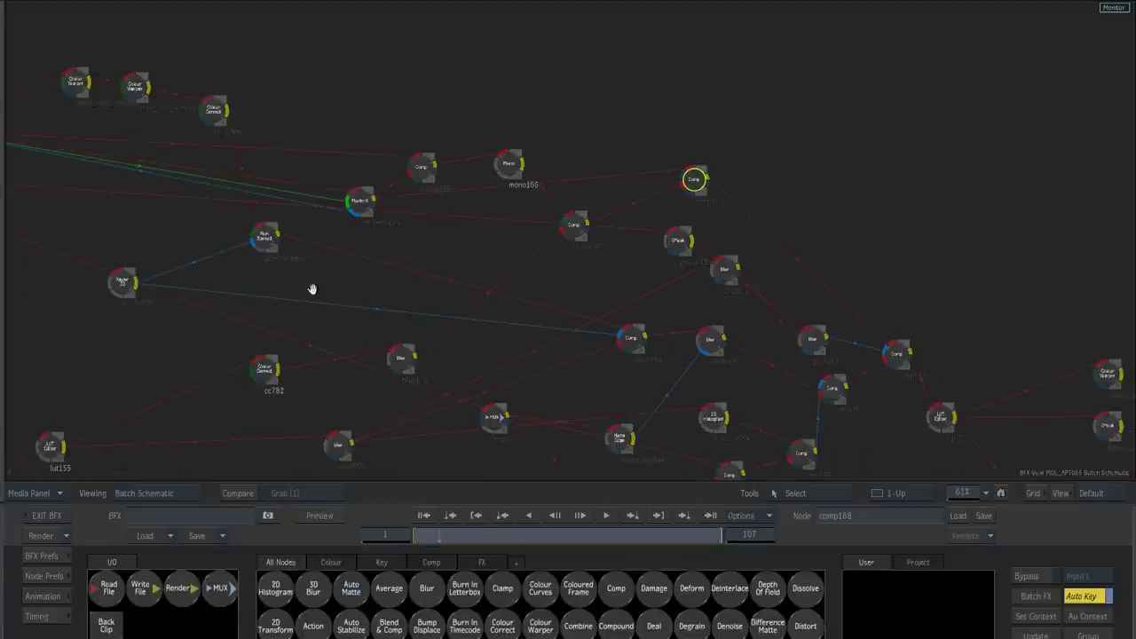
- Locate the blur node fed directly by lut155 and open it for inspection
left_click_drag(312, 289, 409, 218)
left_click_drag(409, 219, 387, 263)
left_click_drag(407, 323, 441, 298)
double_click(442, 297)
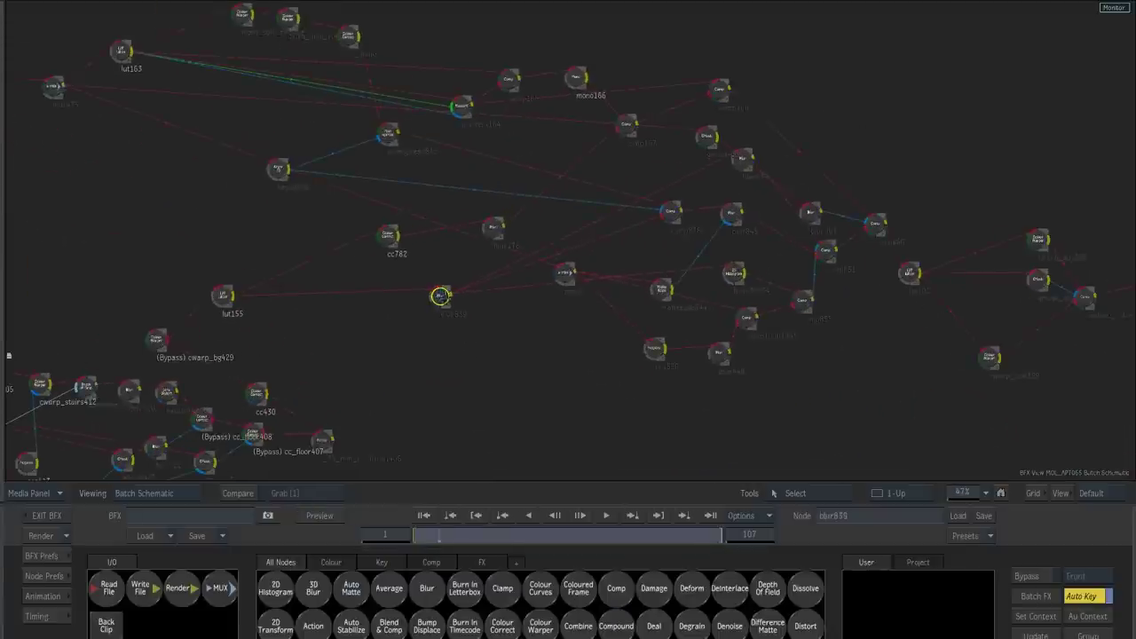
key("Escape")
- View the mux977 matte result enlarged, with the display mode set to Video
left_click_drag(628, 382, 437, 305)
double_click(324, 288)
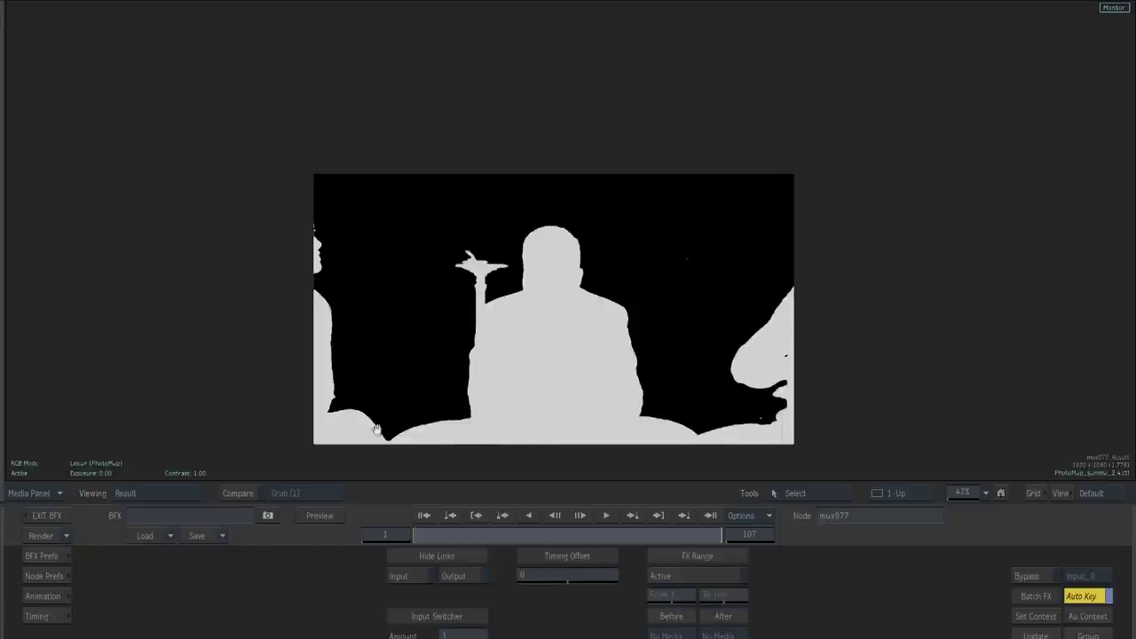
scroll(376, 429, "up", 3)
left_click(105, 462)
left_click(89, 441)
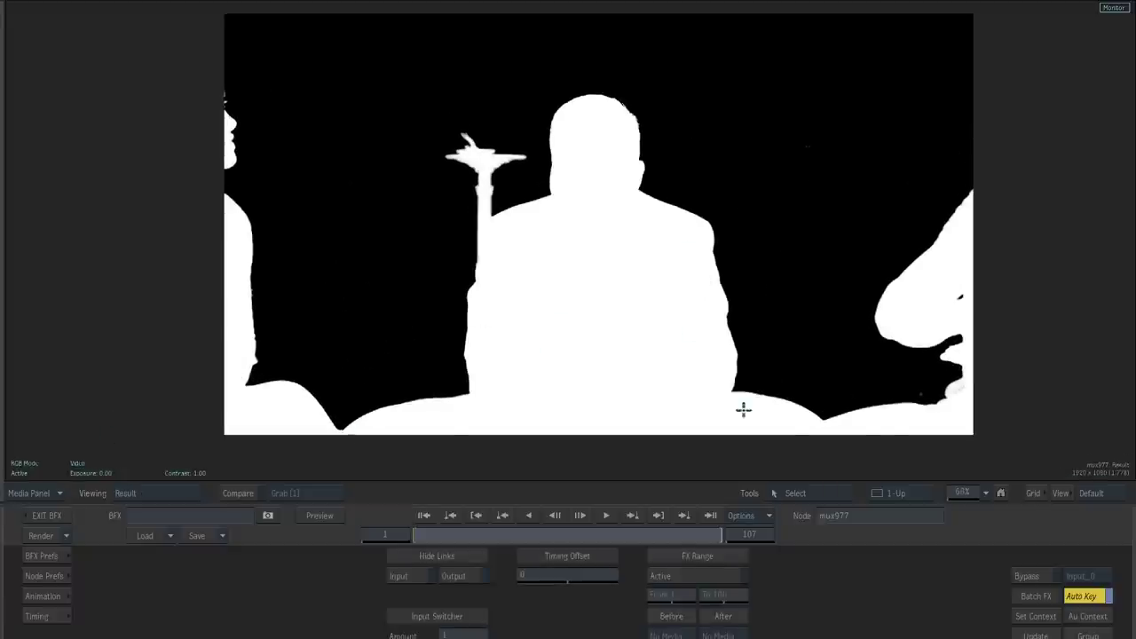
mouse_move(2, 575)
- Trace the matte branch through comp10001851, the blur node after neg850 and the next comp up to comp851
left_click(540, 342)
key("grave")
key("grave")
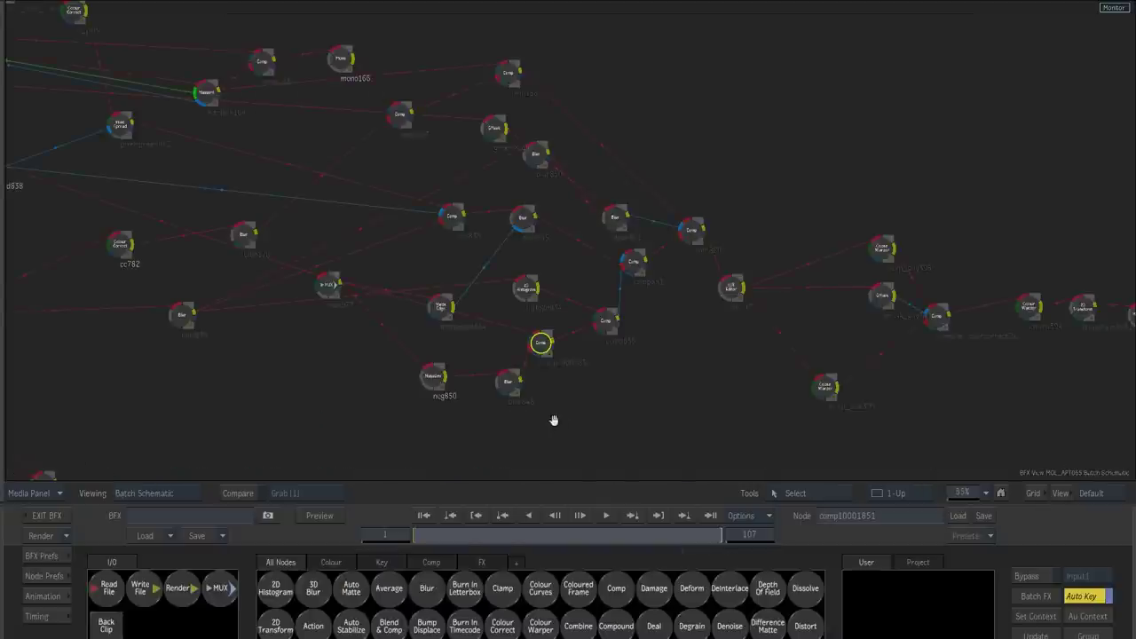
left_click_drag(554, 420, 544, 422)
left_click(494, 384)
key("grave")
key("grave")
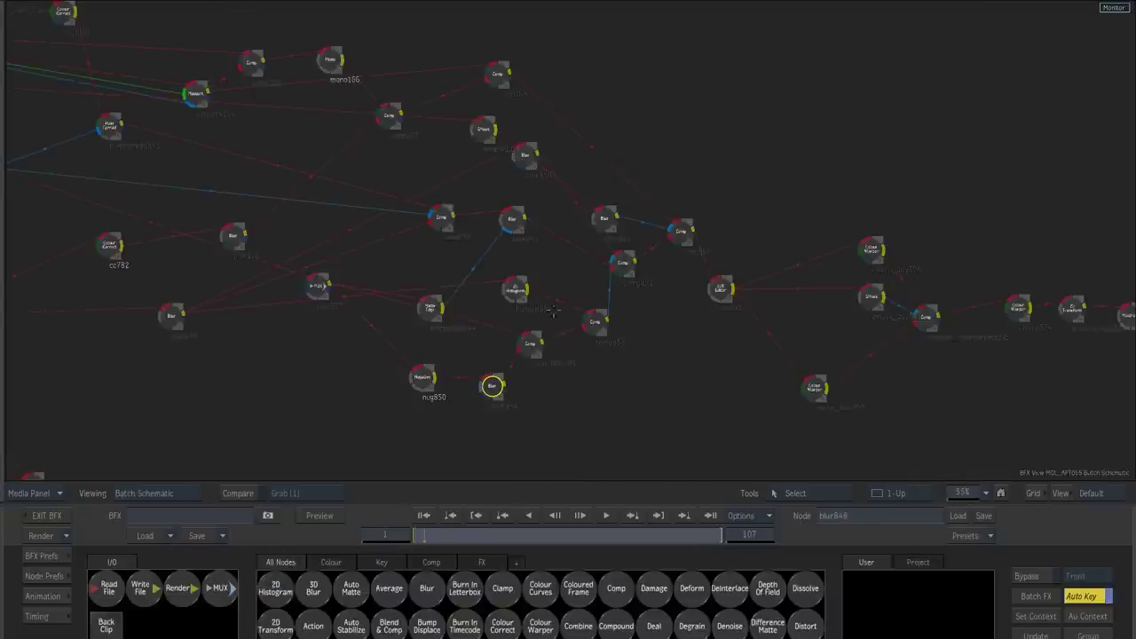
left_click(595, 321)
key("grave")
key("grave")
mouse_move(616, 257)
left_mouse_down()
mouse_move(642, 270)
mouse_move(609, 268)
left_mouse_up()
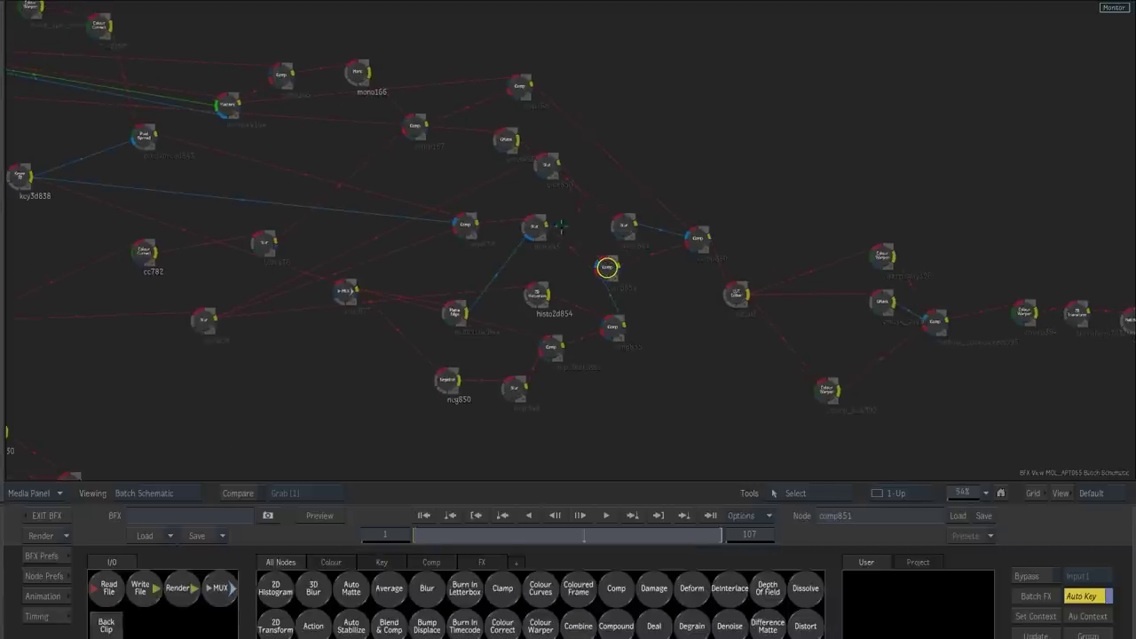
- Inspect blur845 and the matteedge844 node that supplies its matte
left_click_drag(534, 228, 536, 241)
key("F4")
key("grave")
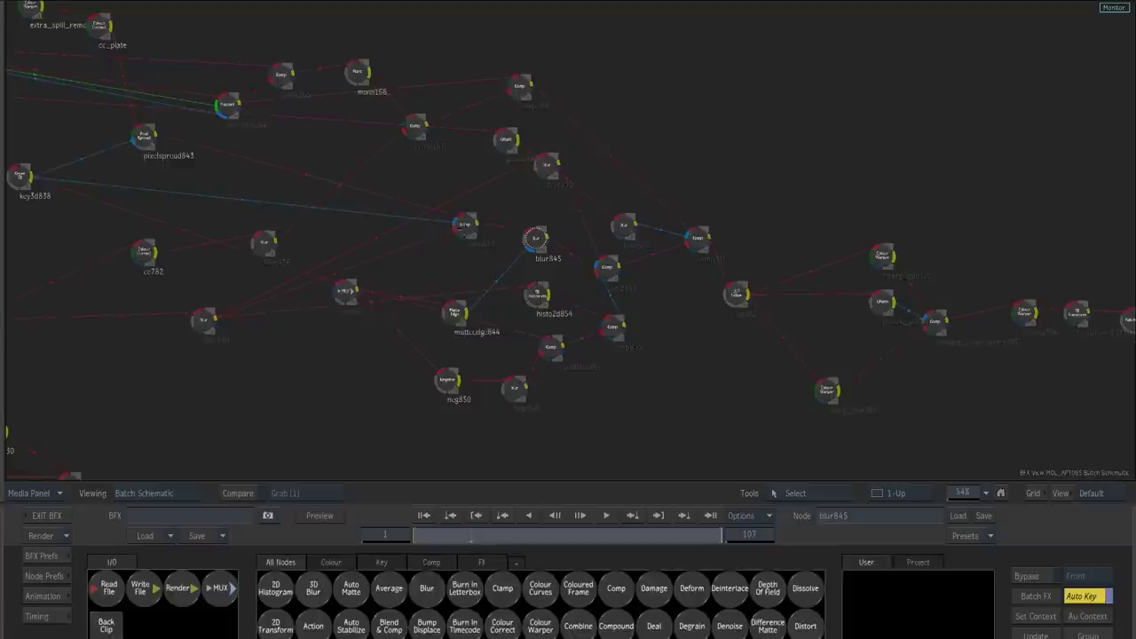
left_click(456, 311)
key("F4")
- Set the display mode to Linear (PhotoMap) and compare comp838's second input with its Blend result
left_click(78, 462)
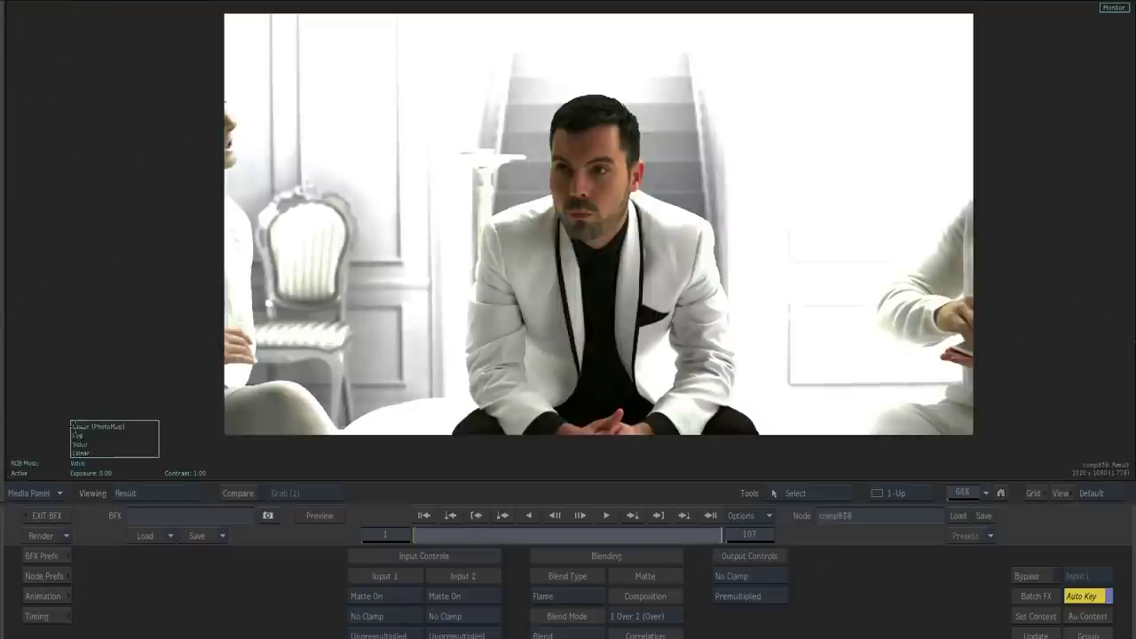
left_click(95, 425)
left_click_drag(419, 359, 483, 408)
key("F2")
key("F4")
key("F2")
key("F4")
key("F2")
key("F4")
- Examine the comp838 edges close up, including the hand, the knee and the striped chair behind them
left_click_drag(748, 234, 426, 479)
left_click_drag(426, 479, 673, 352)
left_click_drag(673, 352, 629, 254)
key("F2")
key("F4")
left_click_drag(571, 314, 833, 379)
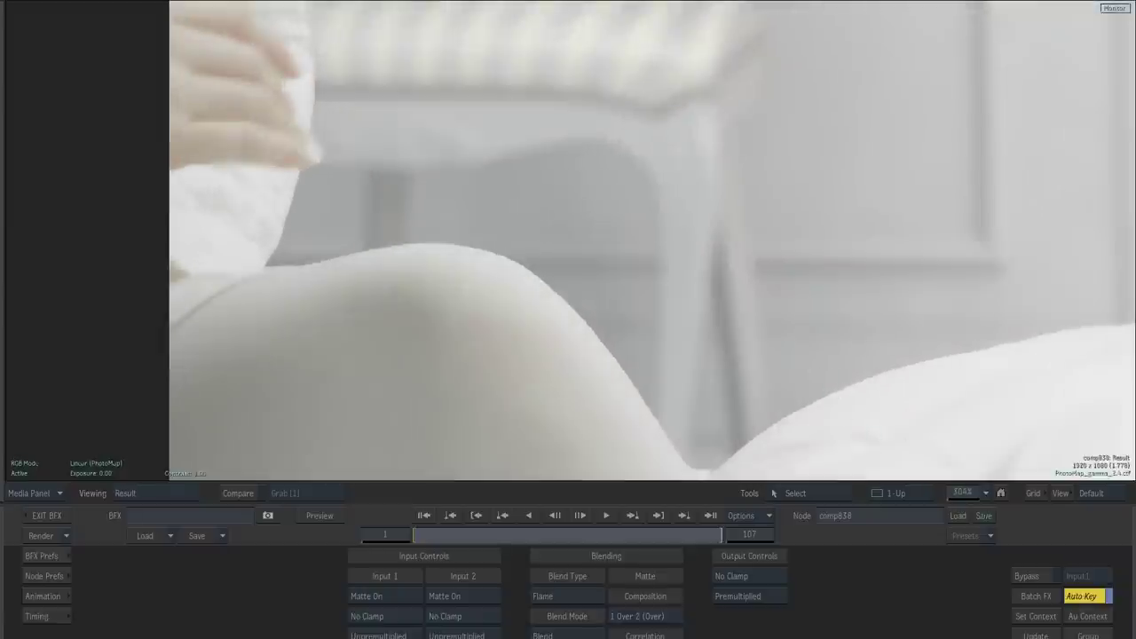
left_click_drag(650, 376, 597, 361)
left_click_drag(597, 361, 492, 343)
- View comp851's Max/Lighten result around the knee and the man's head, and compare it with its second input
key("Escape")
left_click_drag(695, 329, 620, 349)
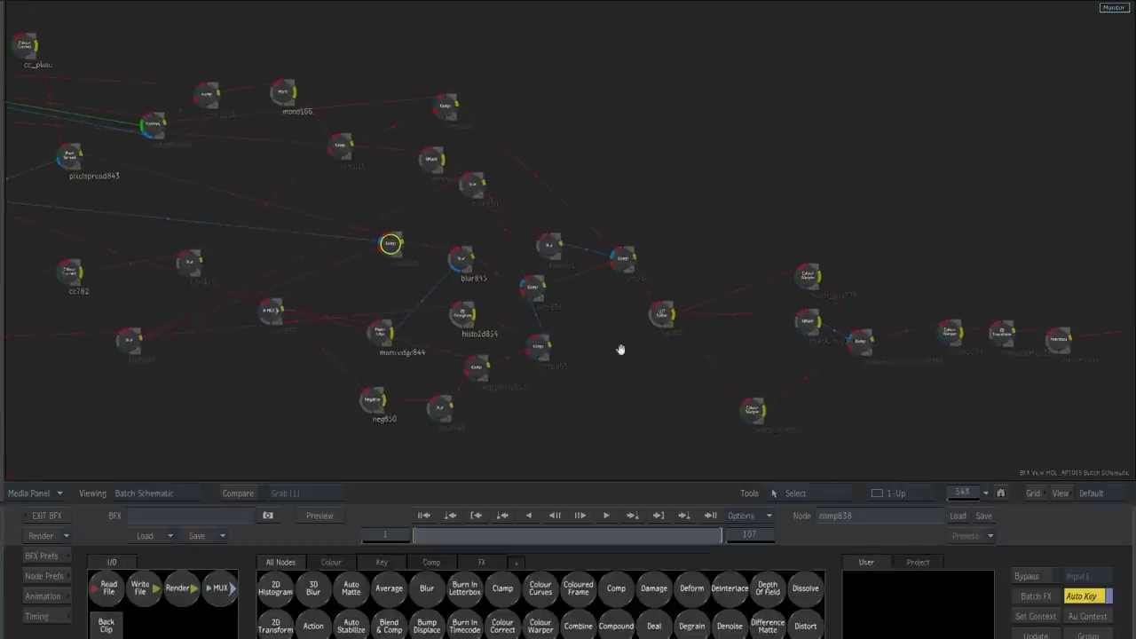
double_click(532, 289)
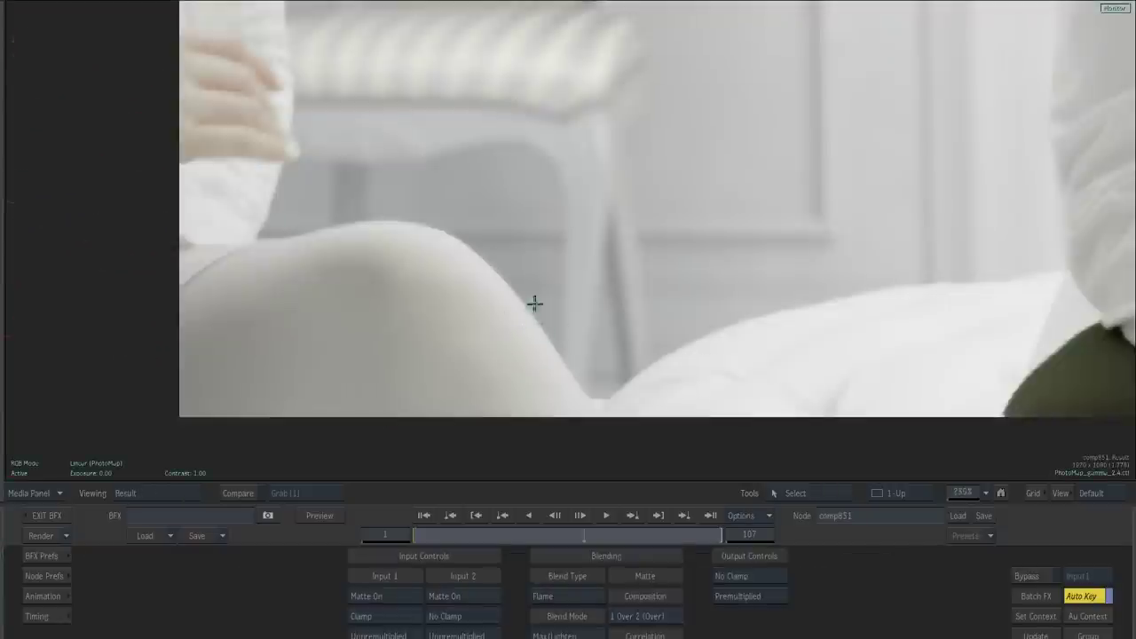
left_click_drag(728, 289, 586, 300)
left_click_drag(585, 300, 613, 195)
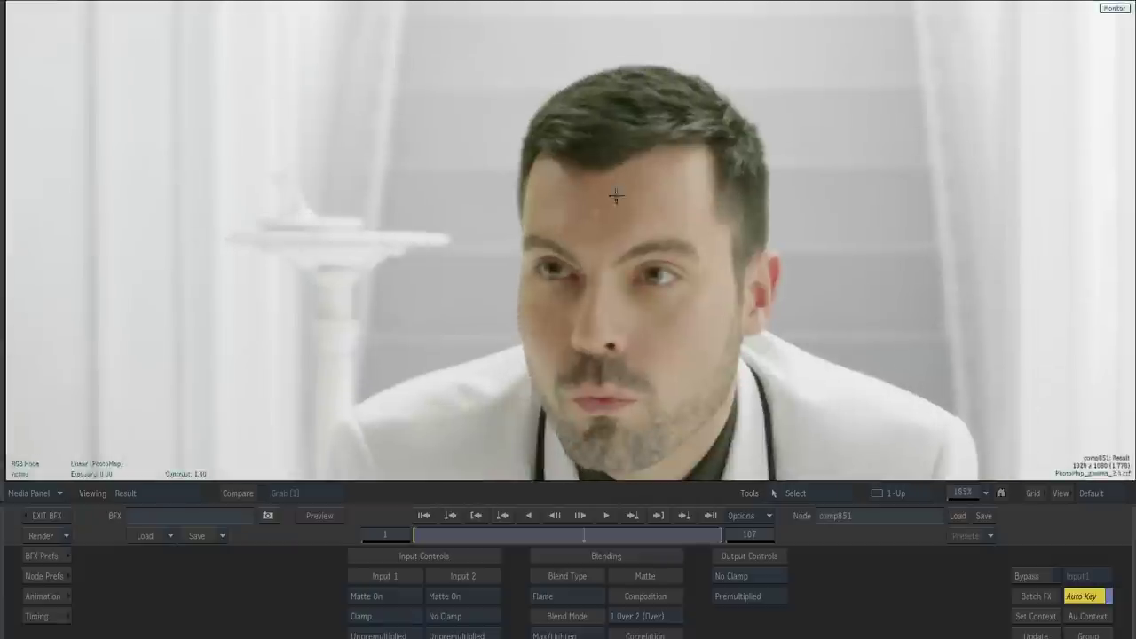
key("F2")
key("F4")
key("F2")
key("F4")
key("F4")
- Trace comp168 to the comp it feeds, then compare comp168's first input with its result around the jacket
left_click_drag(562, 293, 577, 285)
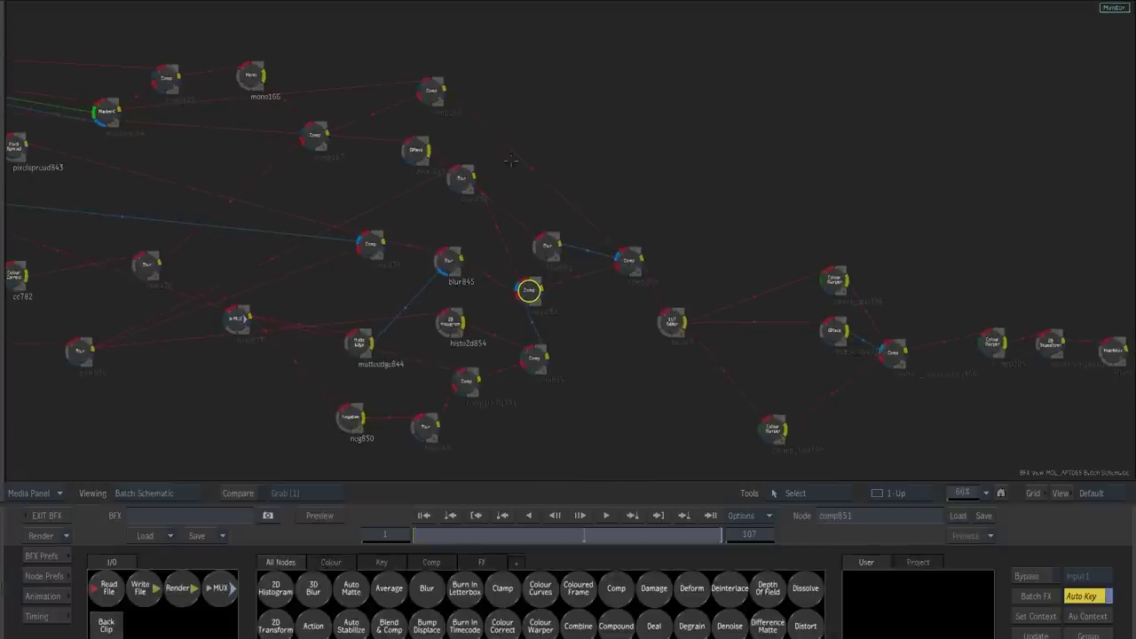
left_click(434, 94)
left_click(629, 261)
left_click(436, 93)
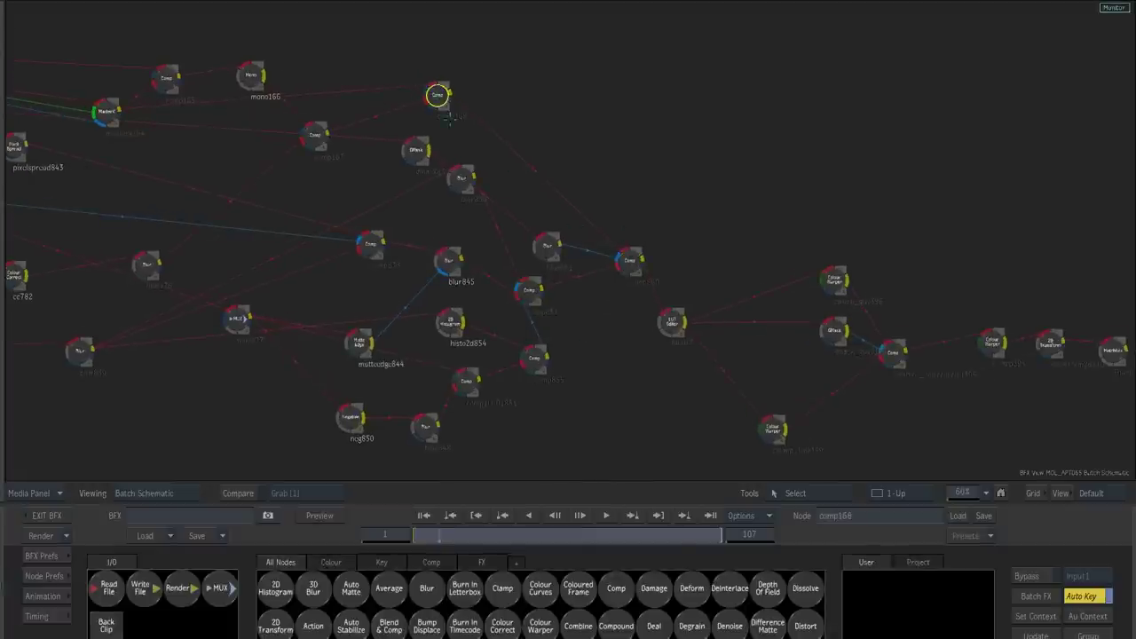
key("F4")
key("F1")
key("F4")
left_click_drag(722, 318, 756, 230)
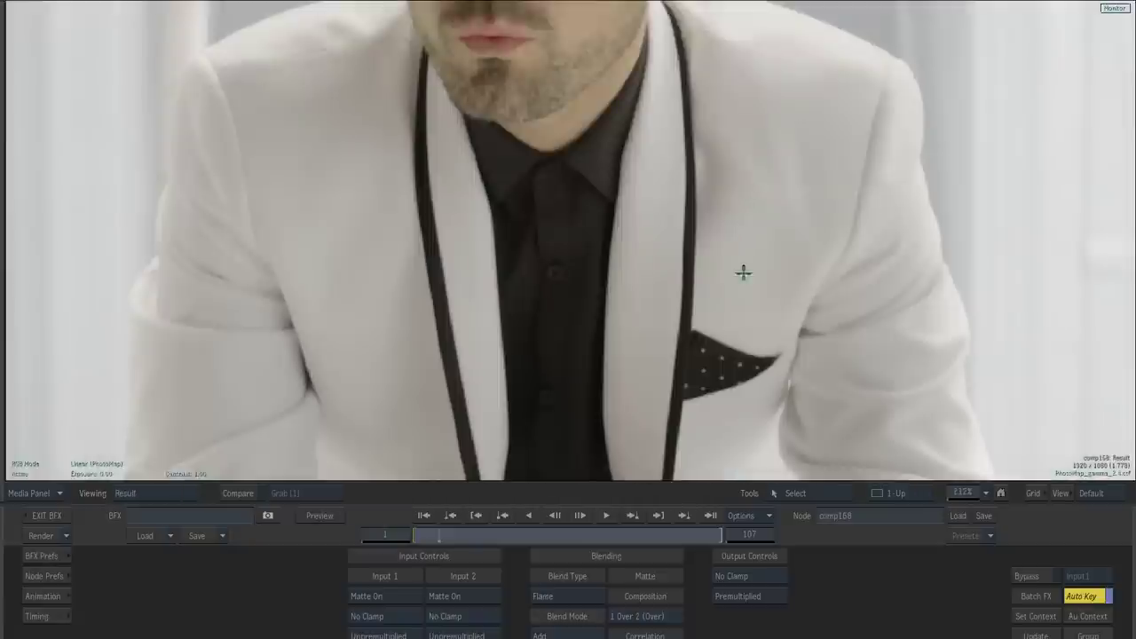
- Trace comp860's matte path back to gmask859 and view the mask's output
scroll(521, 253, "down", 3)
key("Escape")
left_click(631, 257)
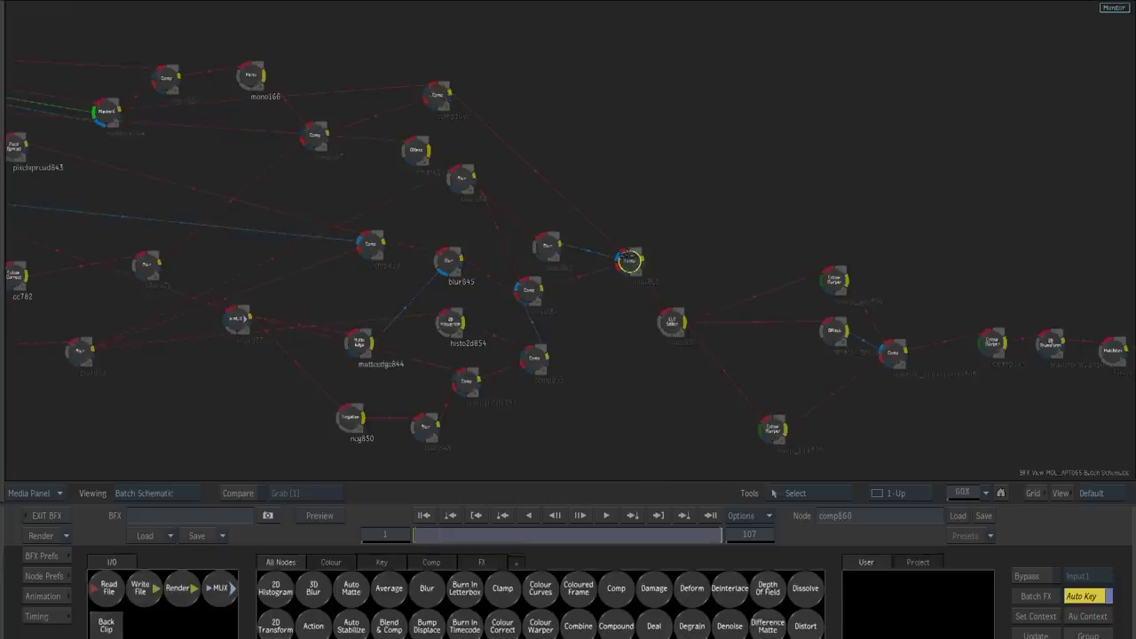
left_click(547, 245)
left_click(417, 153)
key("F4")
key("F1")
key("Escape")
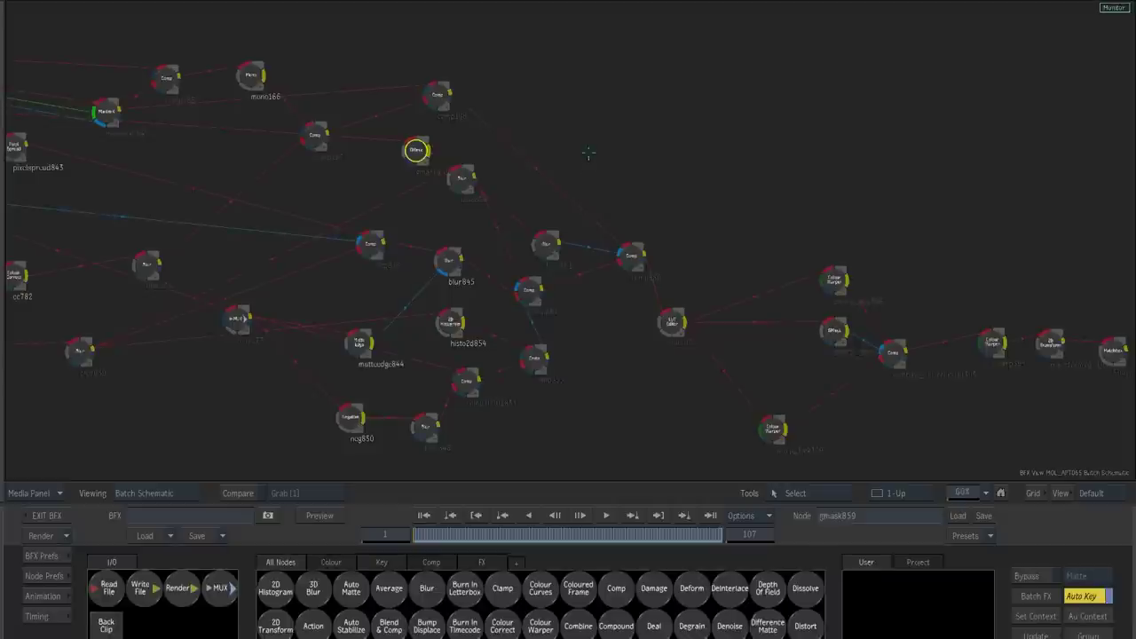
- View the blur feeding comp860's matte, then examine comp860's blended result around the man's head
left_click(547, 244)
key("F4")
left_click_drag(596, 238, 505, 350)
key("Escape")
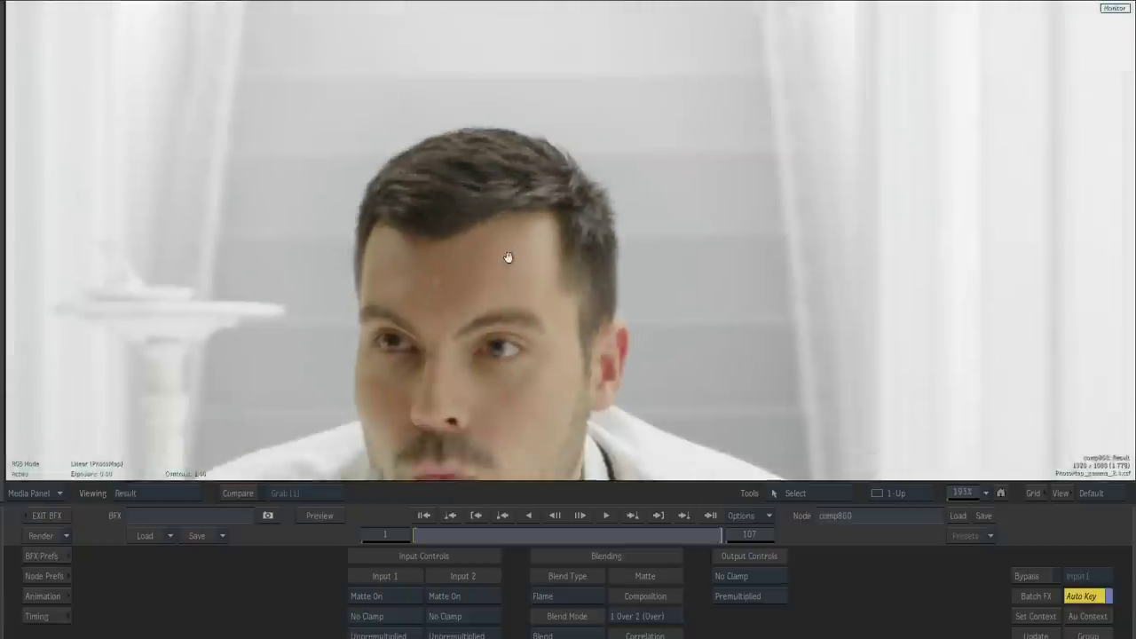
key("F4")
left_click_drag(632, 400, 553, 309)
- Set the display mode to Video and view the result of lut102
left_click(524, 295)
key("F1")
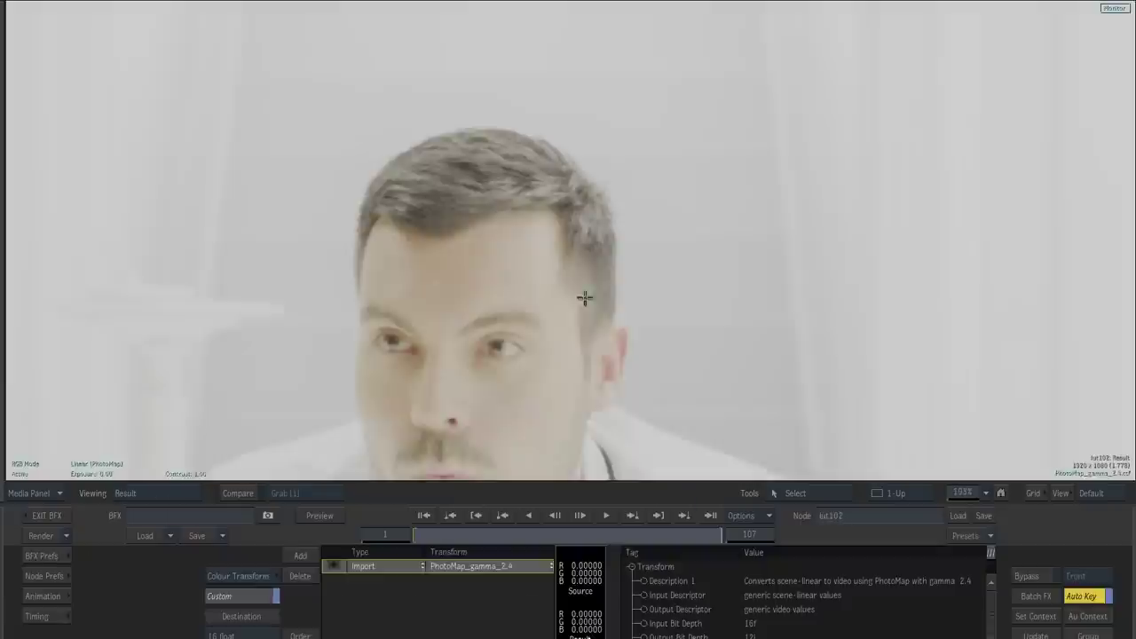
left_click(95, 464)
left_click(97, 431)
key("F4")
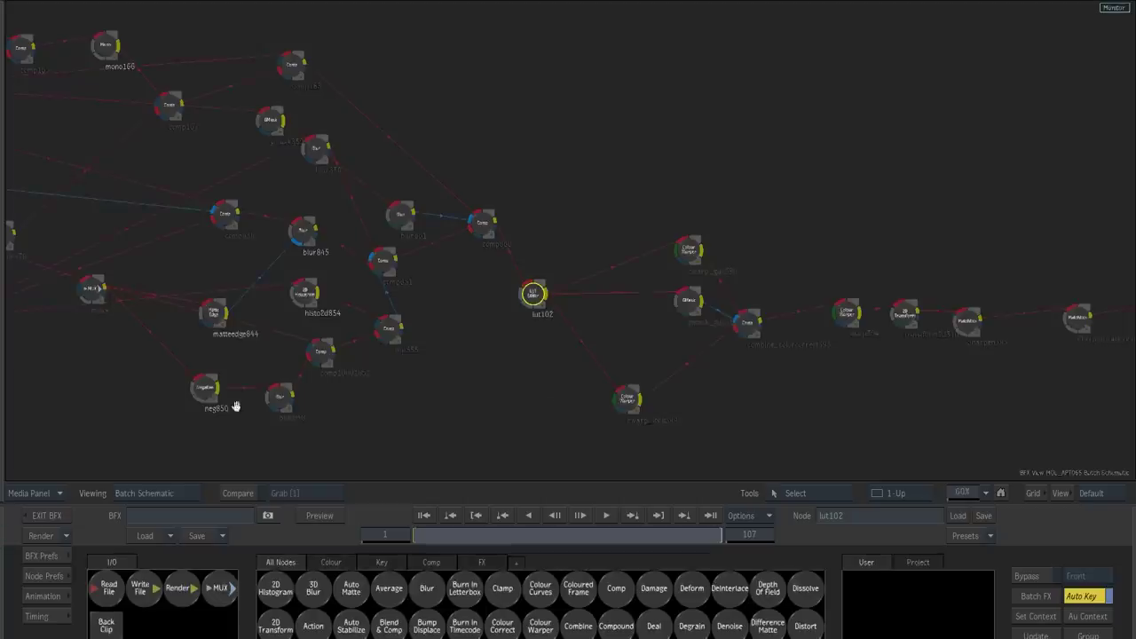
- View the full frame of the combine_colorcorrect comp and compare its matte with its result
left_click_drag(677, 325, 578, 315)
left_click(645, 316)
key("F1")
key("Home")
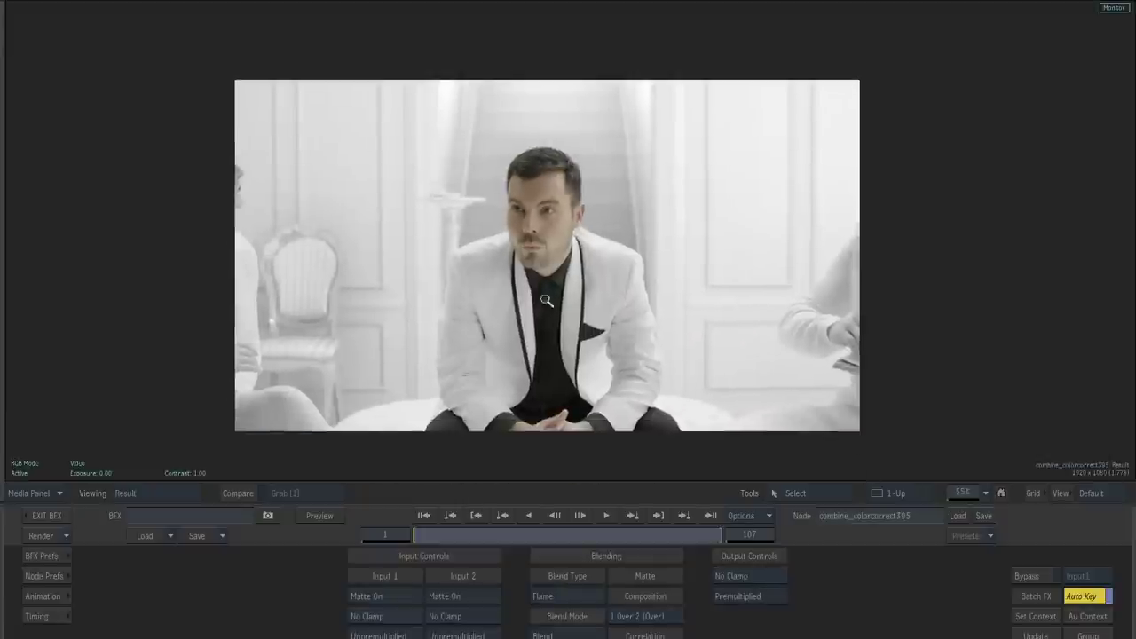
key("F3")
key("F4")
key("Escape")
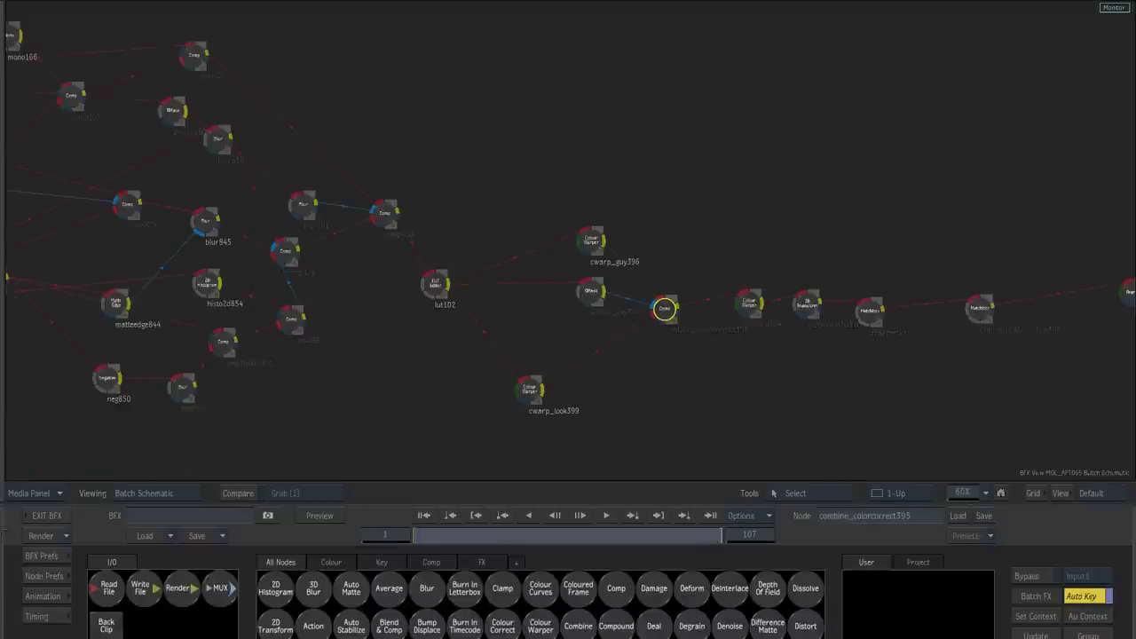
- Follow the tree from the colour-correct comp to the regrain node and examine the regrained result up close
left_click_drag(705, 370, 436, 355)
left_click_drag(475, 284, 468, 284)
left_click_drag(534, 288, 603, 289)
left_click_drag(708, 291, 700, 291)
left_click_drag(863, 276, 839, 283)
key("F1")
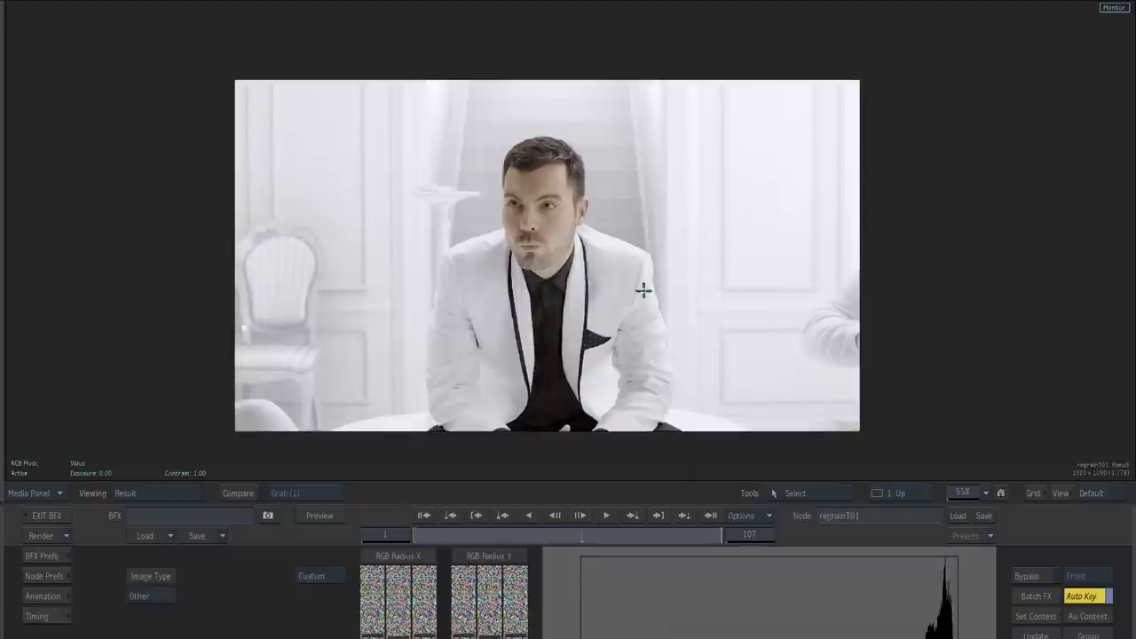
left_click_drag(275, 360, 332, 356)
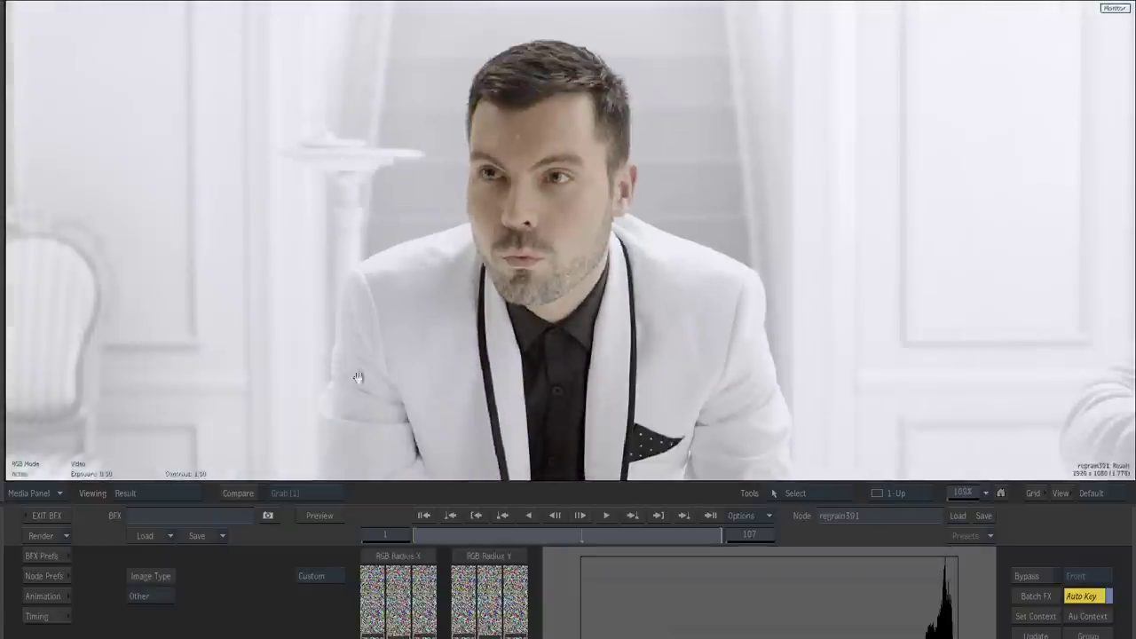
key("F4")
- Compare the final sharpened result in Context 1 with the A005C037_141216_R510 green-screen source in Context 2 at 100%
left_click_drag(601, 285, 270, 206)
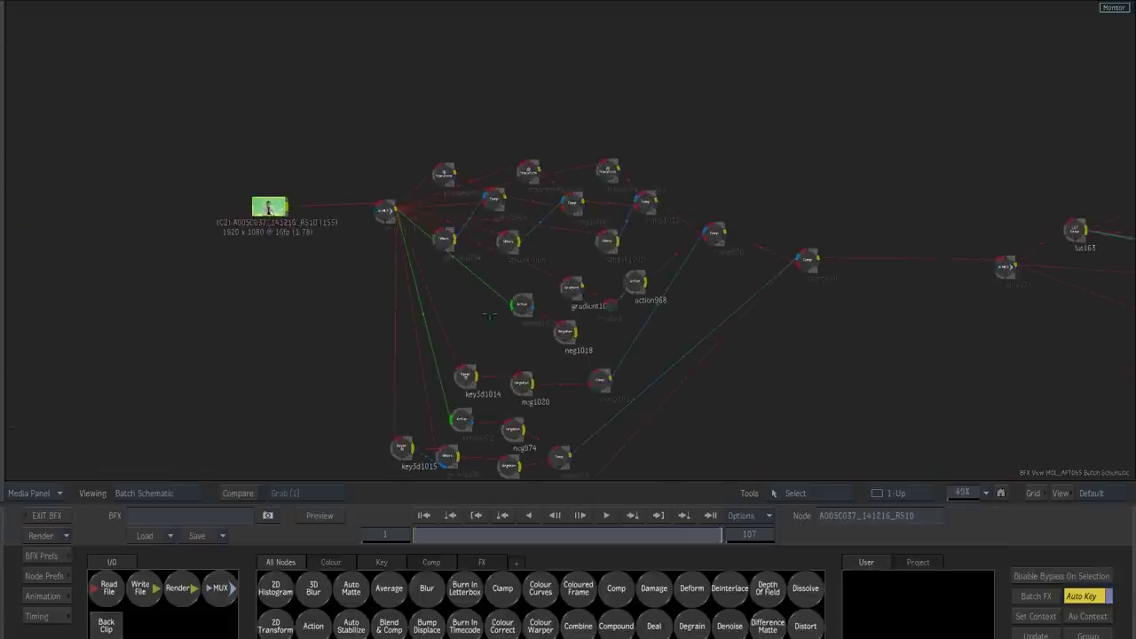
key("1")
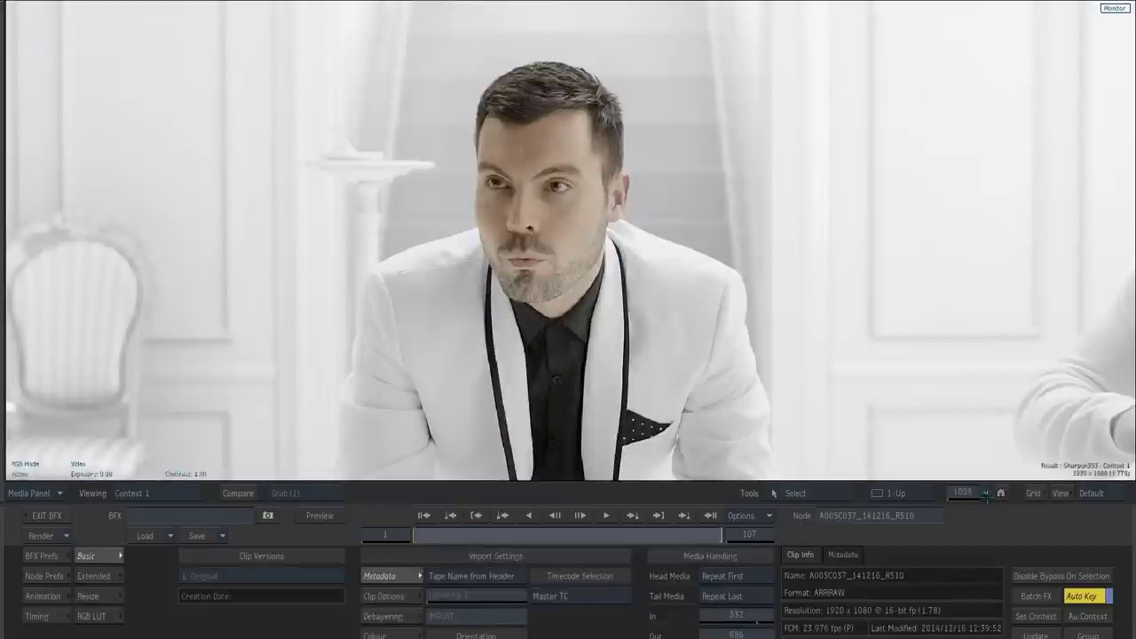
left_click(986, 495)
key("2")
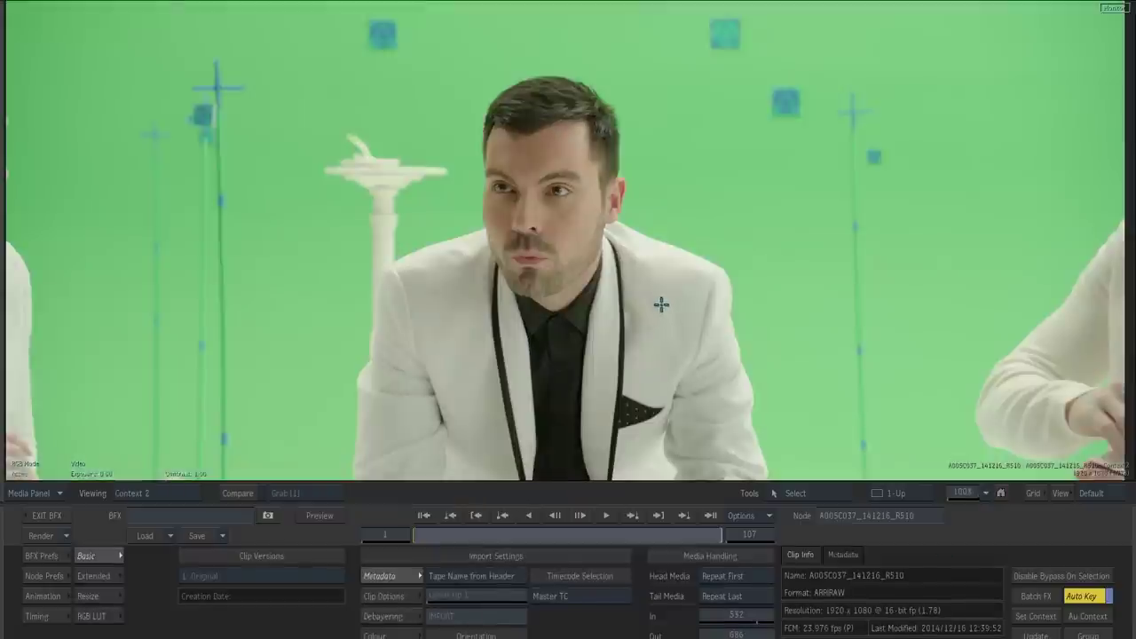
key("1")
key("2")
key("1")
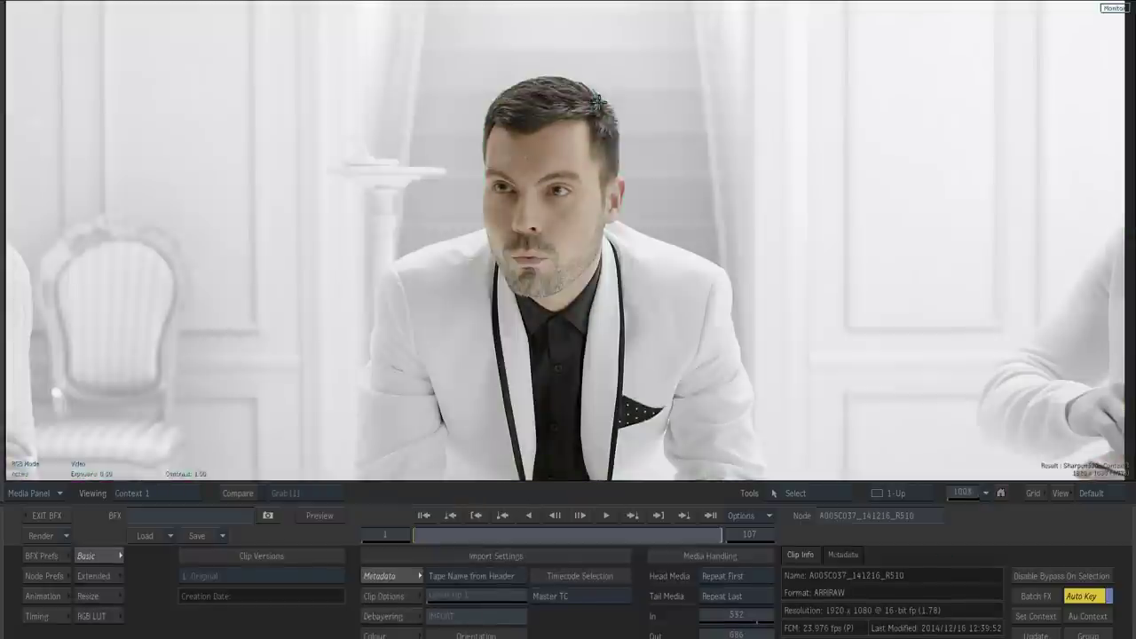
key("F1")
key("F4")
key("F1")
key("F4")
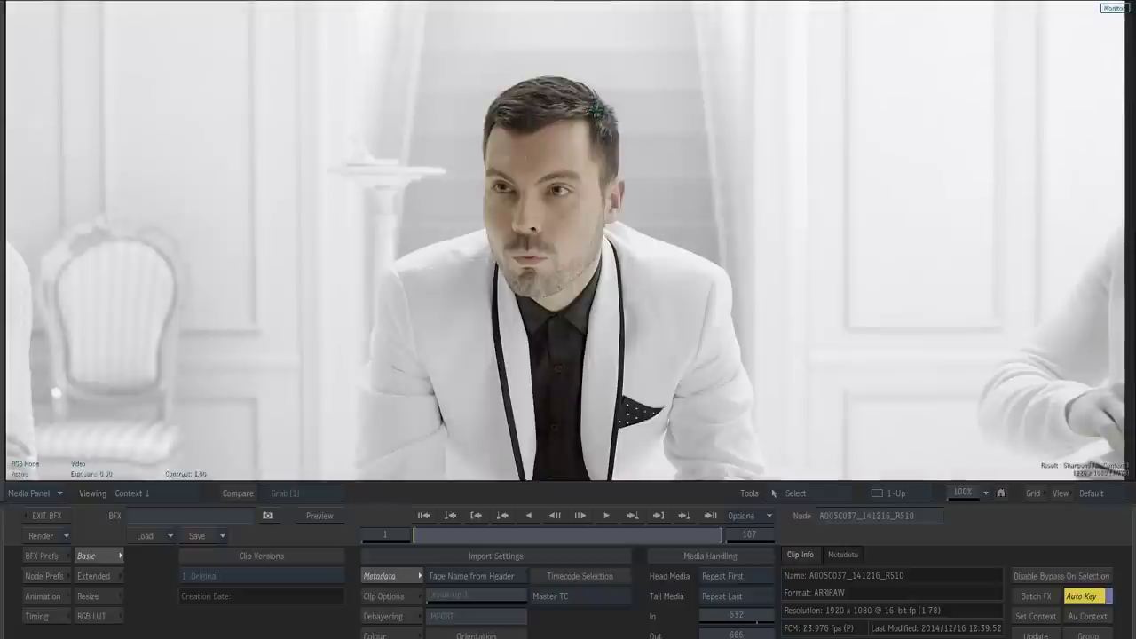
key("F1")
key("F4")
key("F1")
key("F4")
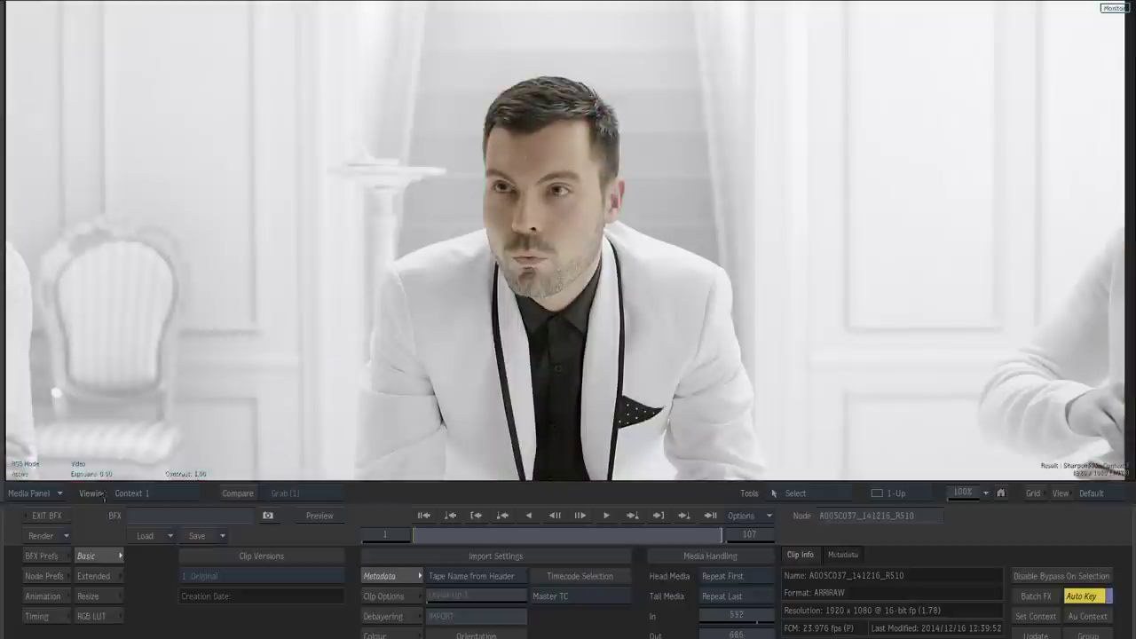
- Leave the MOL_APT065 batch, remove its clip from the reels and return to the COORS 0218 remix sequence
left_click(43, 516)
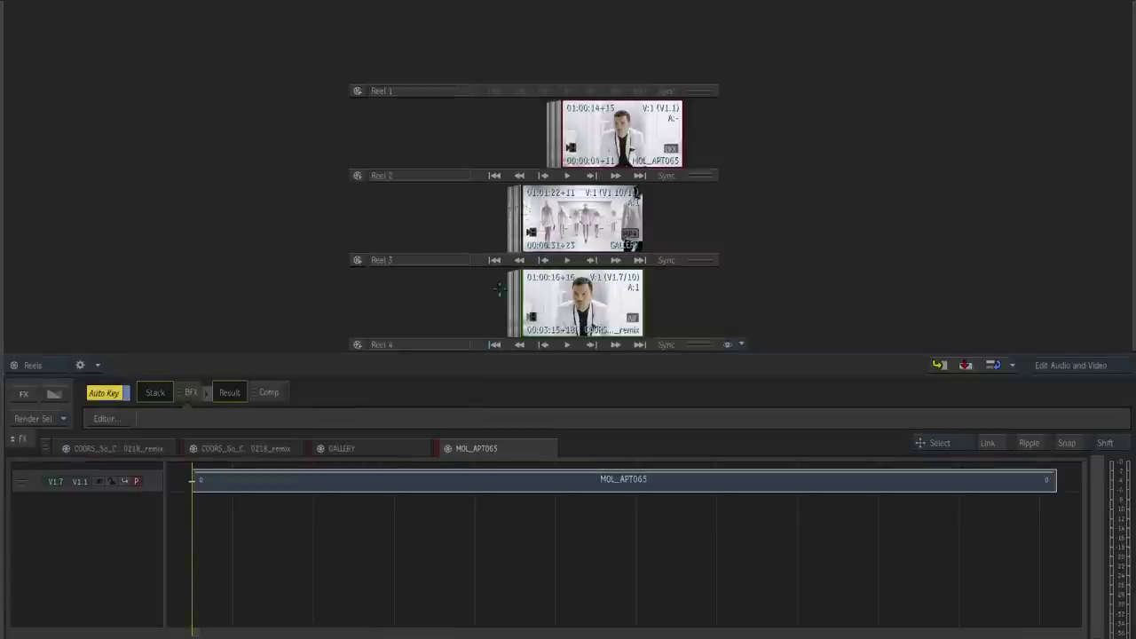
left_click_drag(615, 158, 495, 632)
left_click(572, 285)
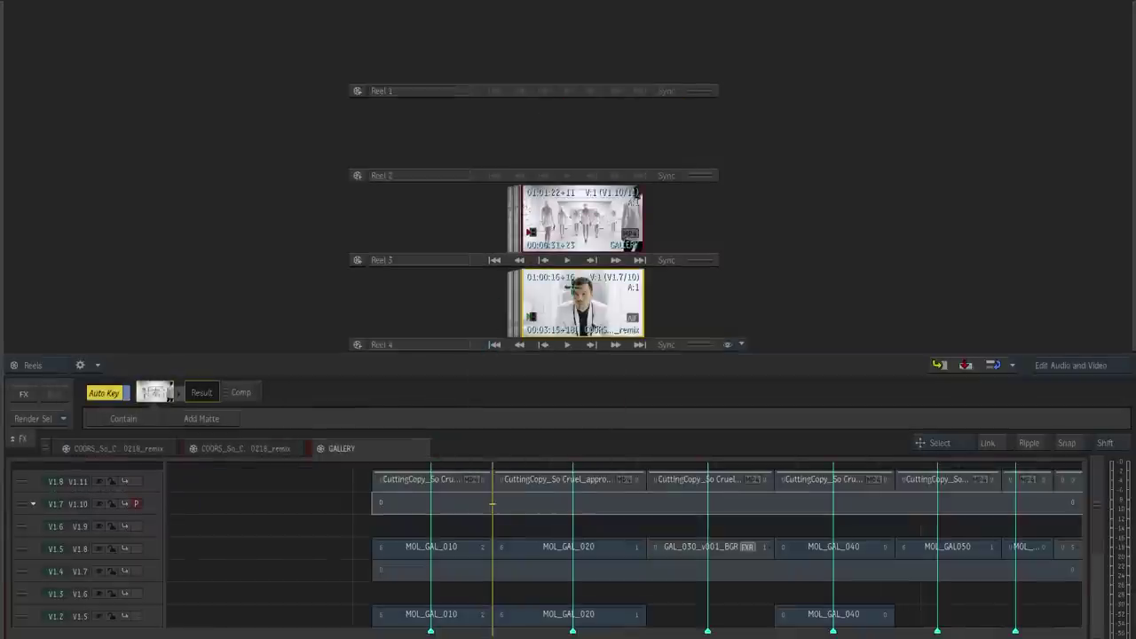
double_click(578, 286)
left_click(227, 543)
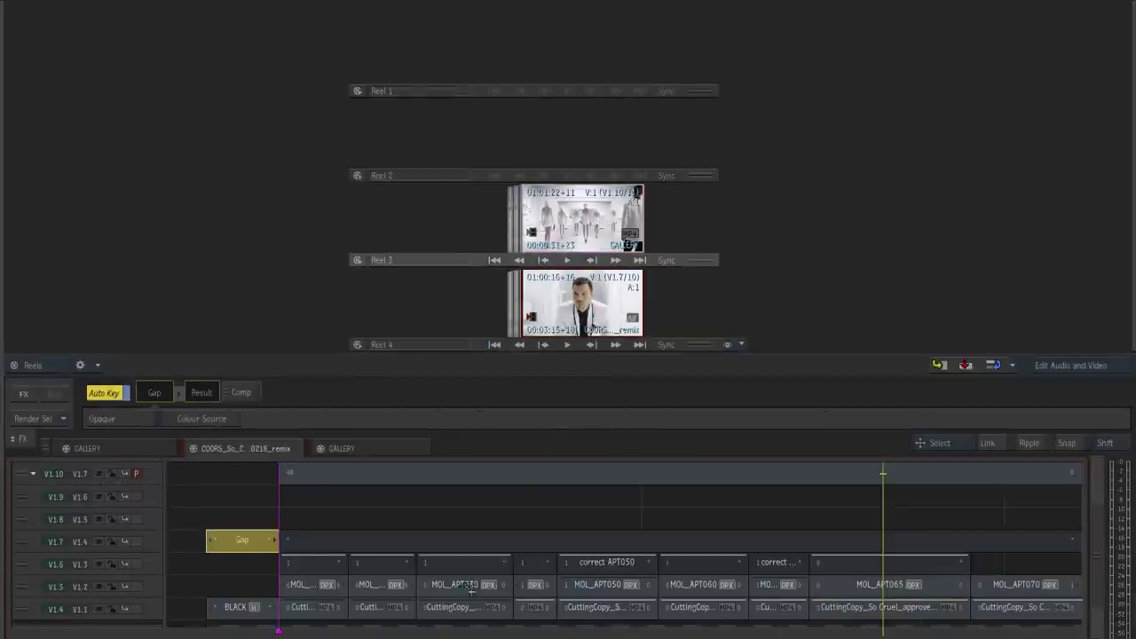
- Open the remix sequence in the player, look over its whole timeline and scrub to its end
left_click(1091, 637)
left_click_drag(710, 563, 750, 441)
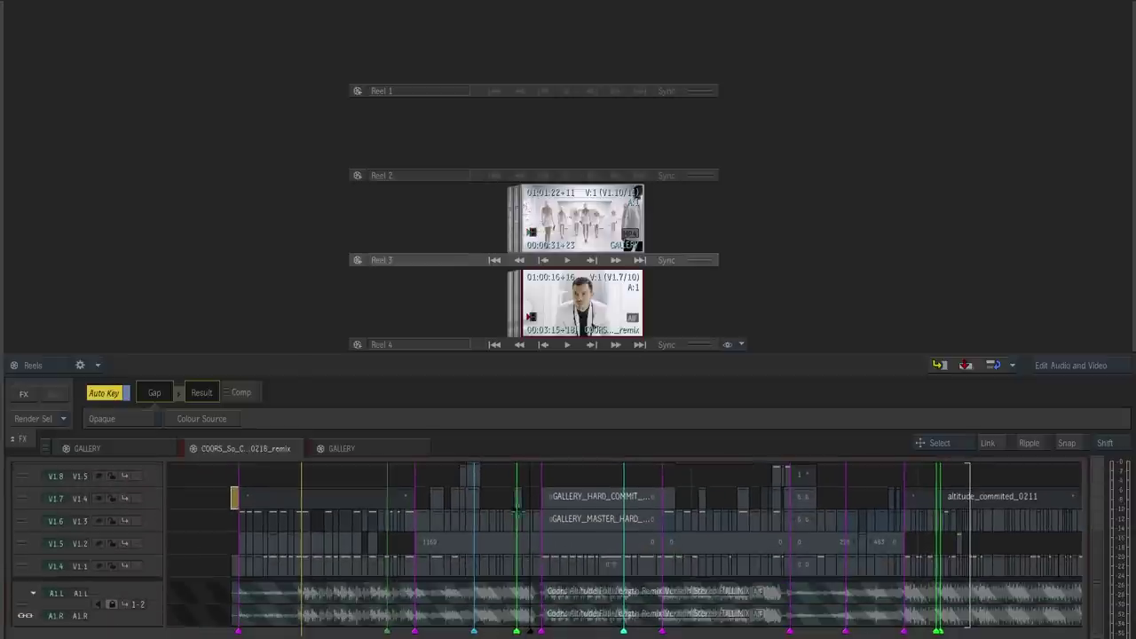
left_click(325, 583)
left_click_drag(726, 615, 614, 632)
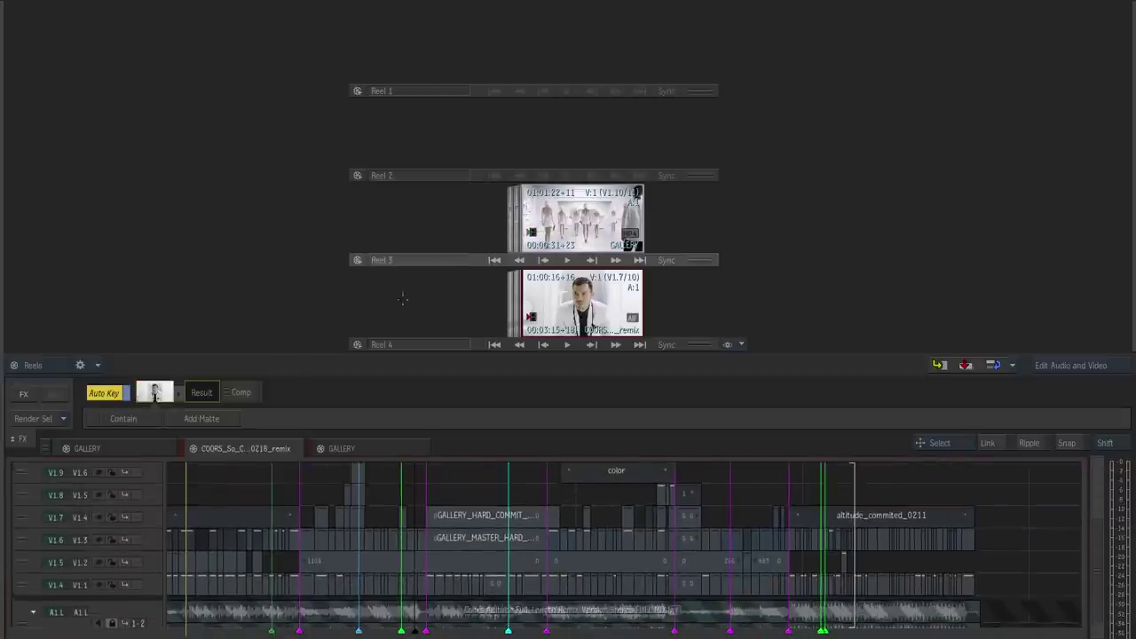
double_click(593, 284)
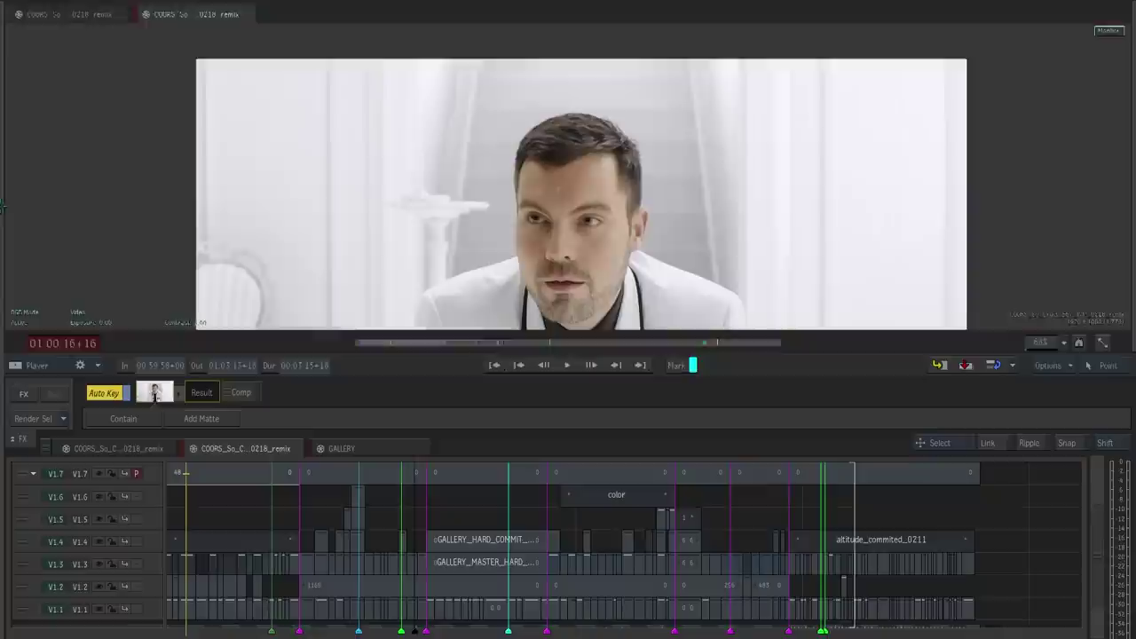
left_click_drag(1068, 604, 1023, 578)
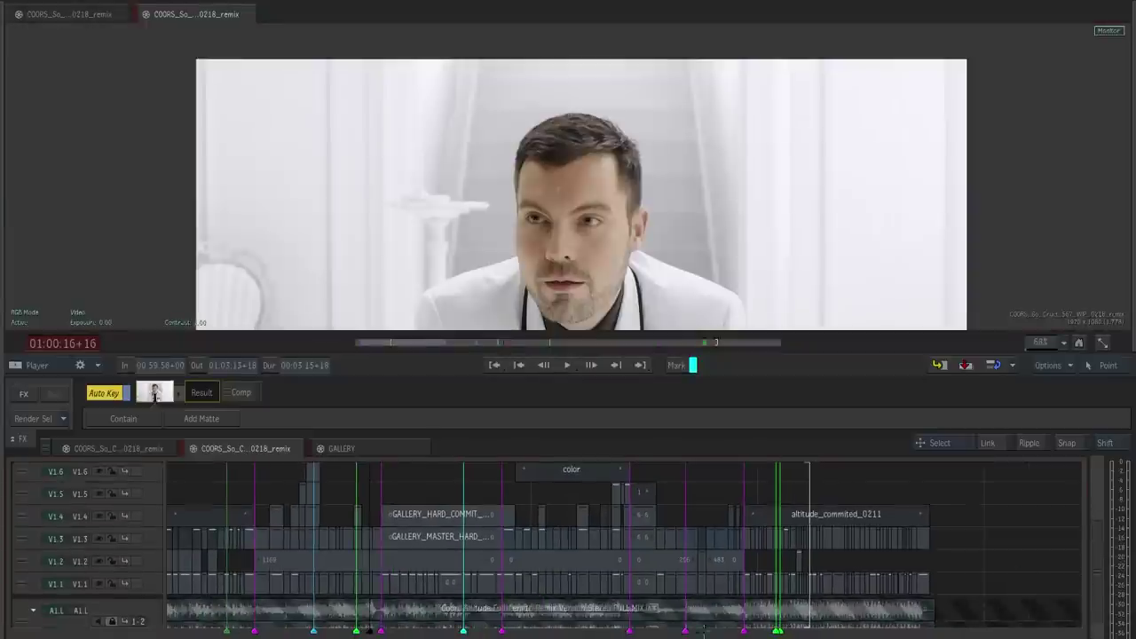
left_click_drag(606, 602, 684, 632)
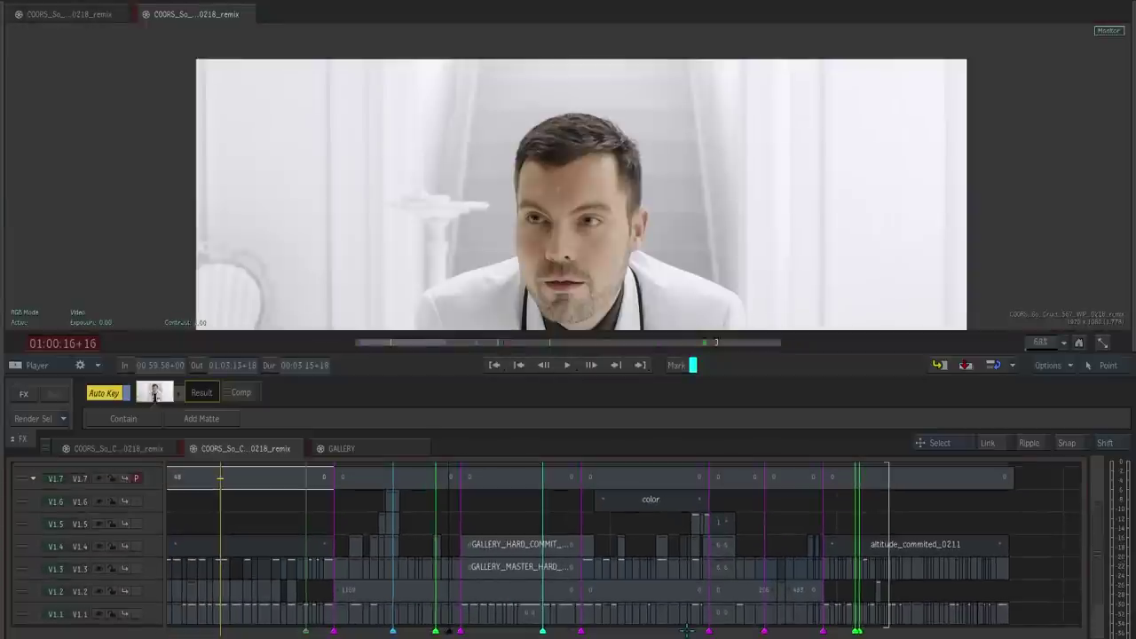
left_click_drag(837, 634, 896, 635)
left_click_drag(723, 390, 773, 471)
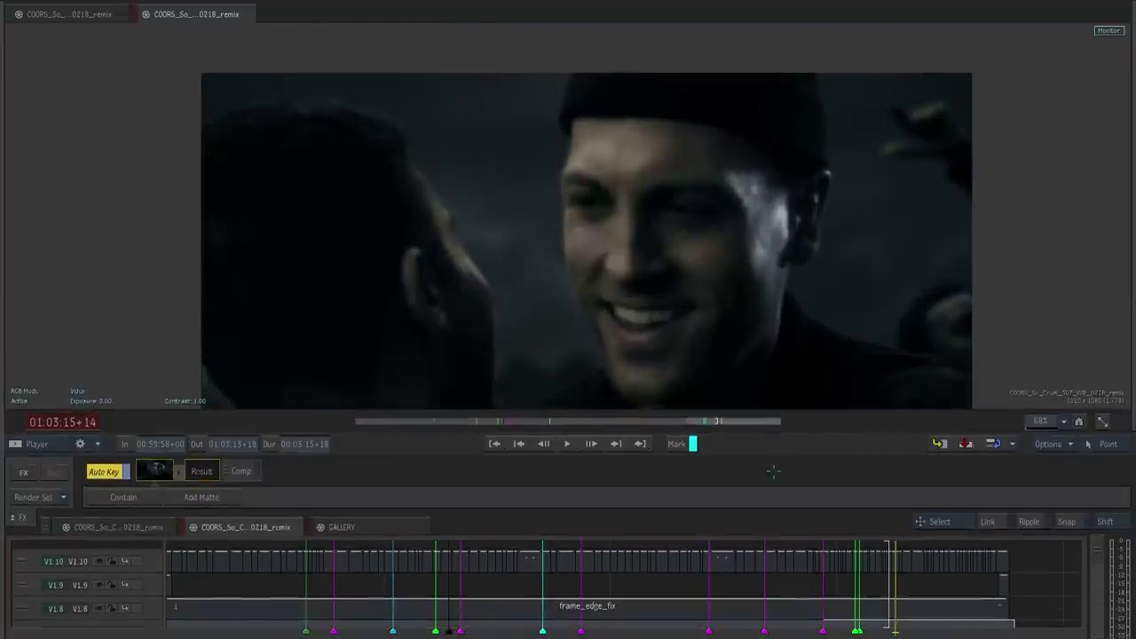
- Park on the mountain shot at 01:02:56+18 and copy its MOL_ALT010 segment to the reels
left_click_drag(890, 634, 580, 464)
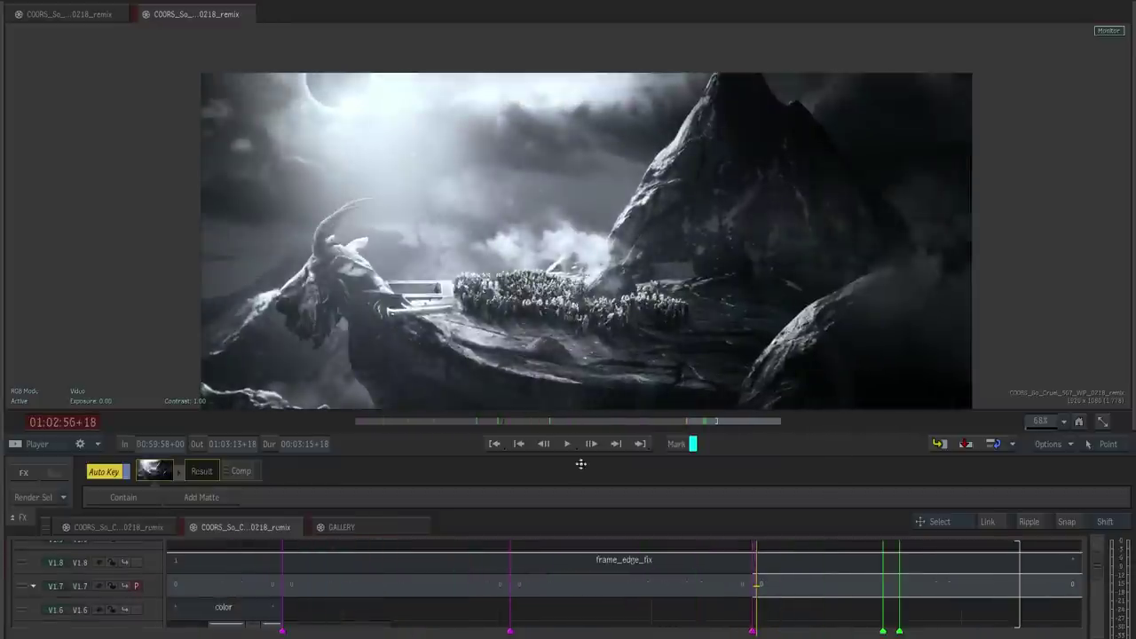
left_click_drag(760, 614, 701, 510)
left_click_drag(672, 635, 604, 139)
left_click(737, 575)
key("Escape")
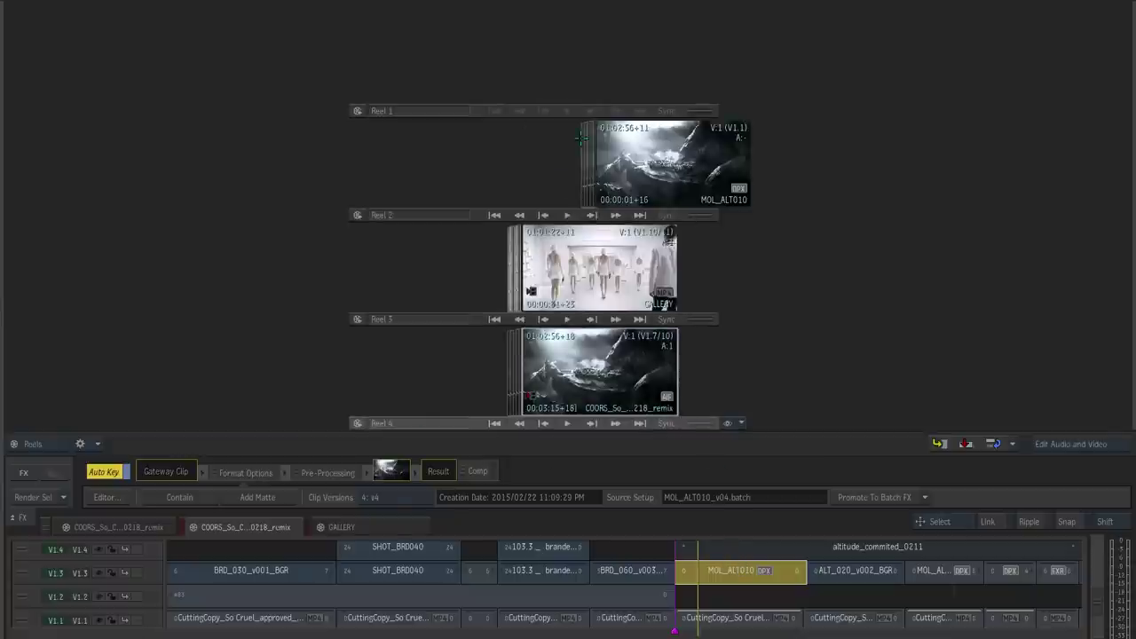
- Open the MOL_ALT010 clip and promote its MOL_ALT010_v04.batch setup to Batch FX
double_click(636, 162)
left_click(661, 166)
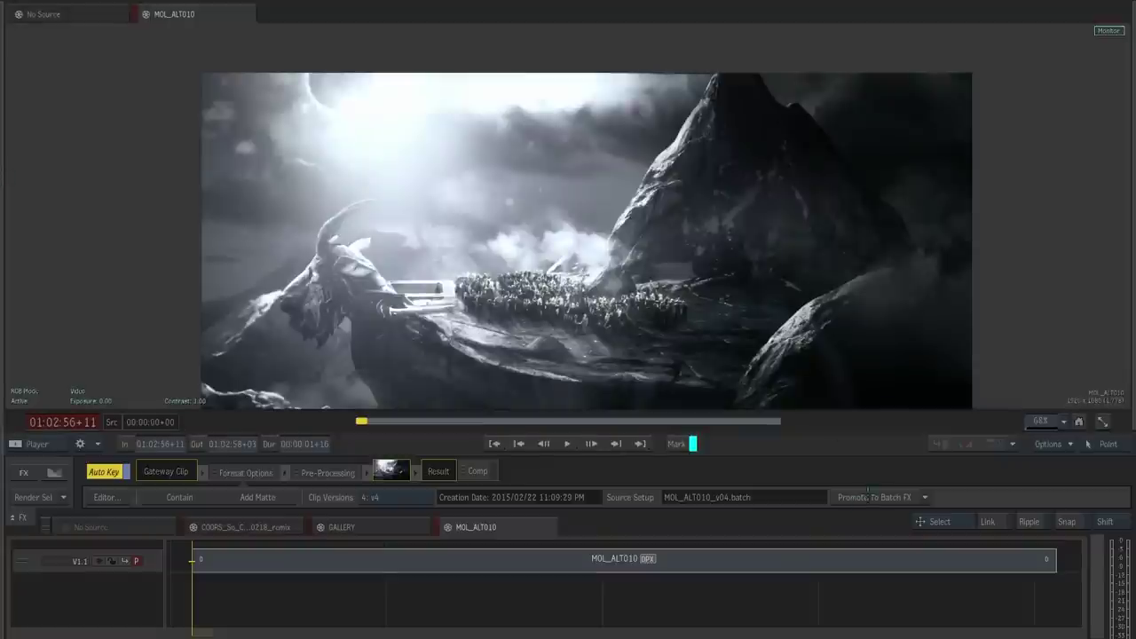
left_click(875, 495)
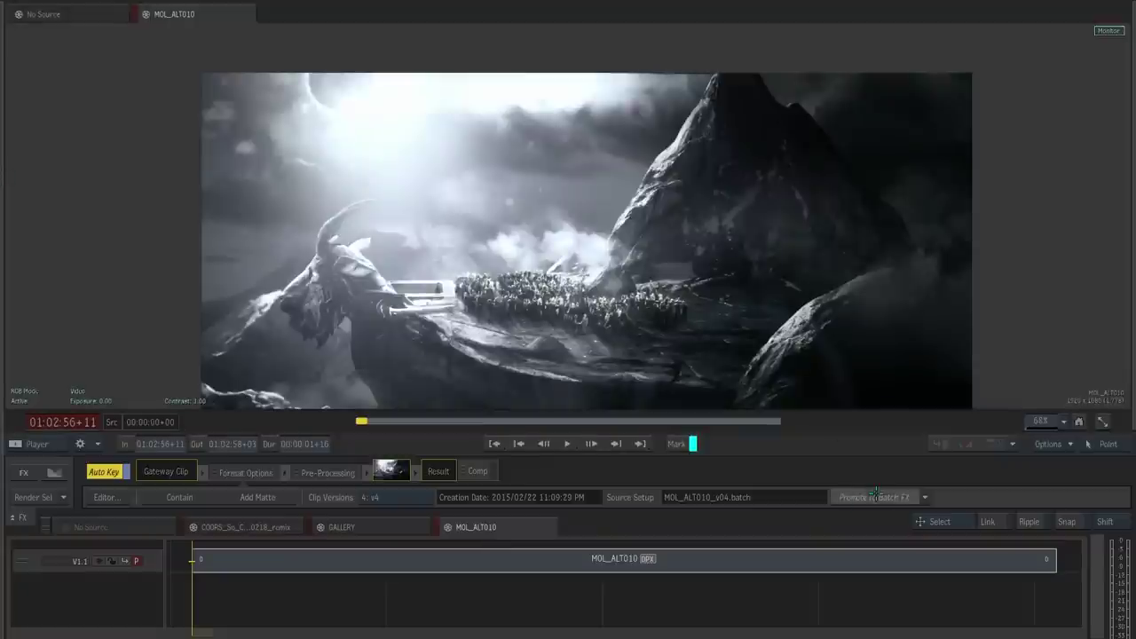
left_click(875, 497)
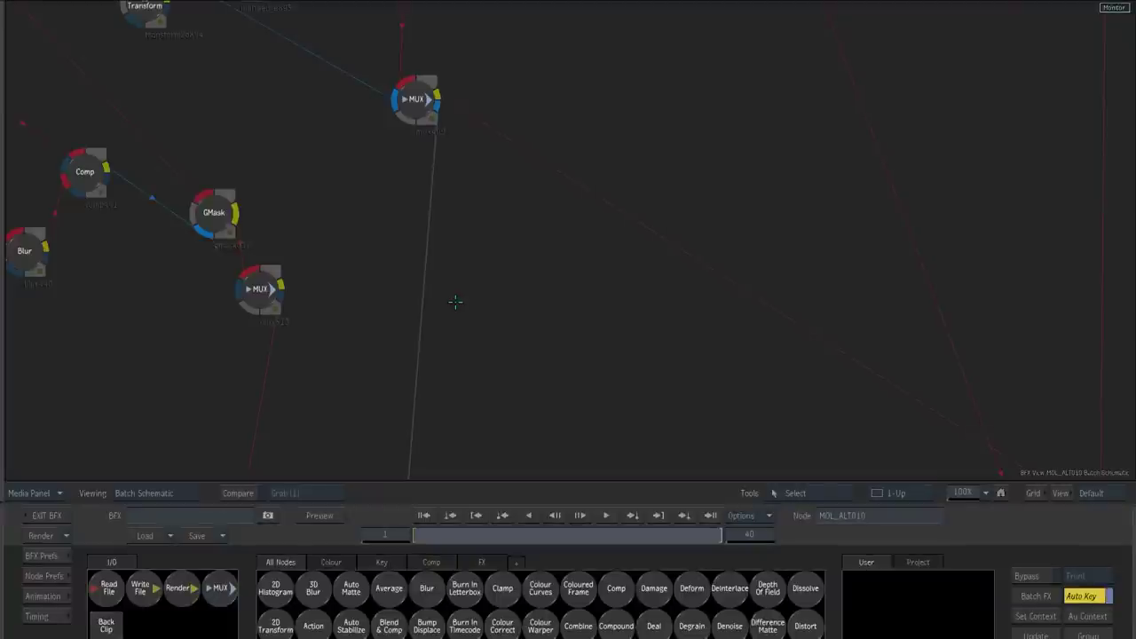
- Locate the A008C016_141216_R510 crowd source in the MOL_ALT010 tree and show it beside the schematic in a 2-Up layout
left_click_drag(593, 346, 546, 344)
left_click_drag(218, 153, 819, 356)
left_click_drag(191, 132, 823, 325)
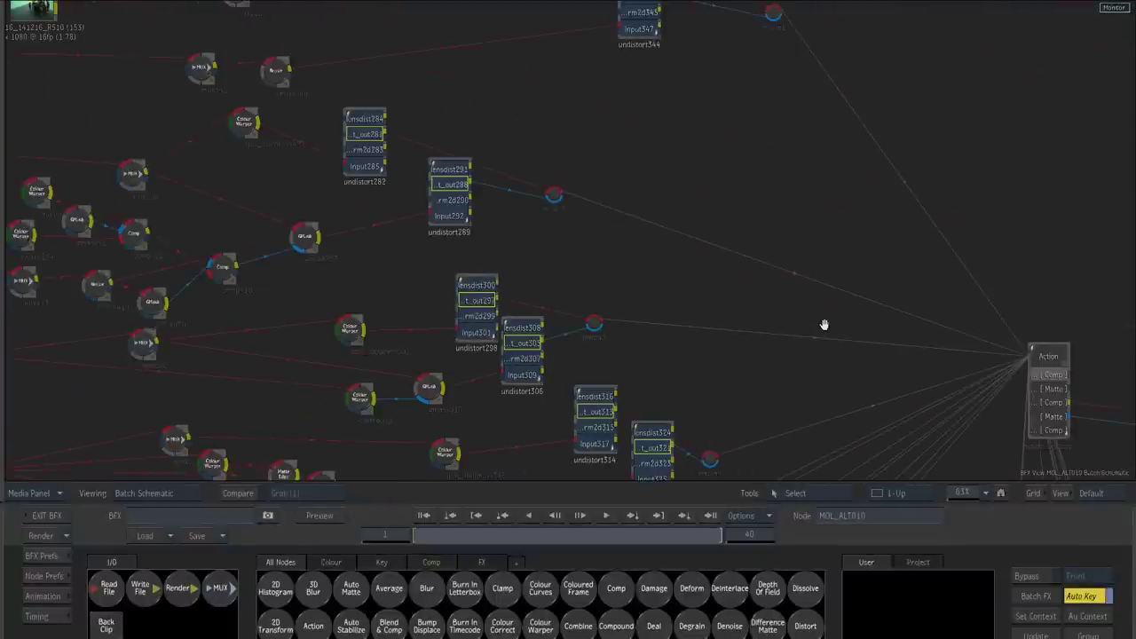
left_click_drag(244, 158, 748, 340)
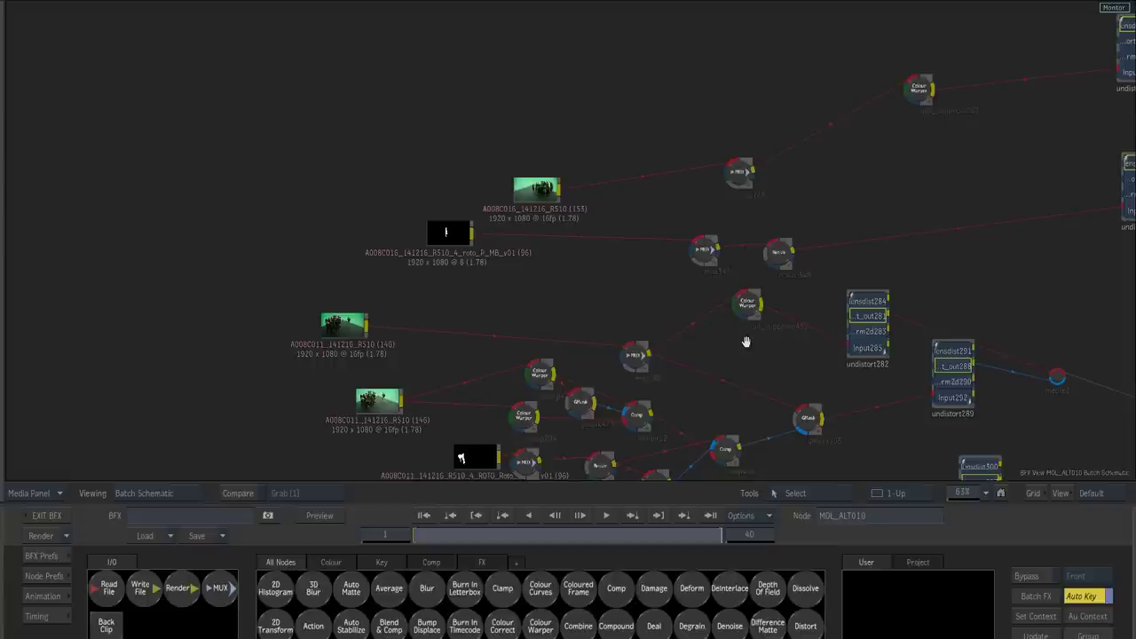
left_click_drag(459, 170, 309, 199)
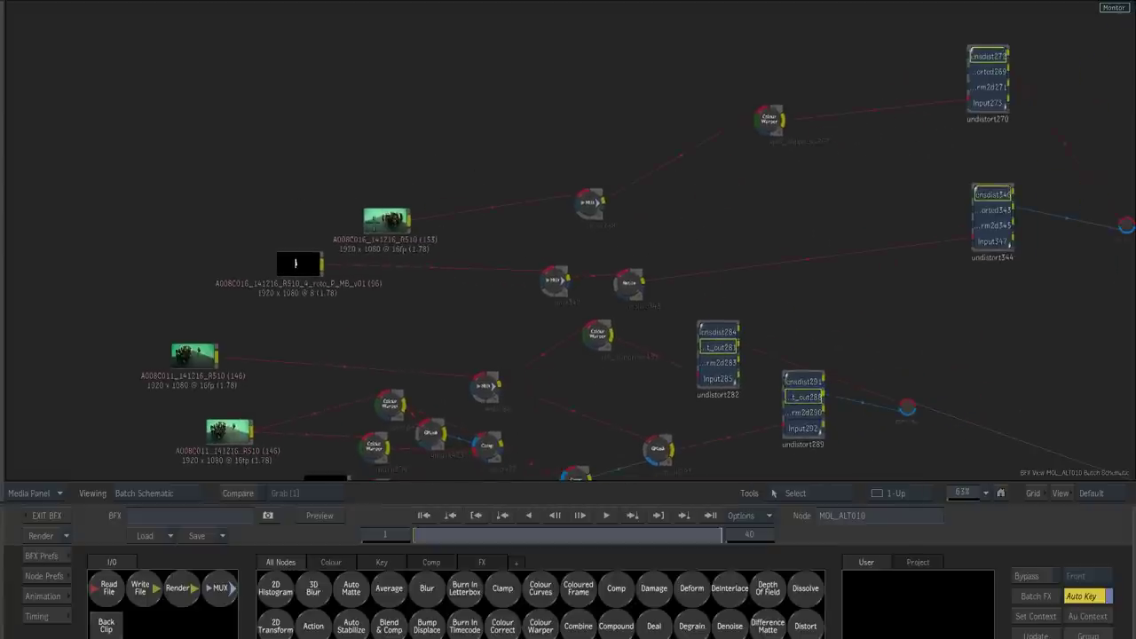
left_click_drag(383, 223, 352, 210)
key("alt+2")
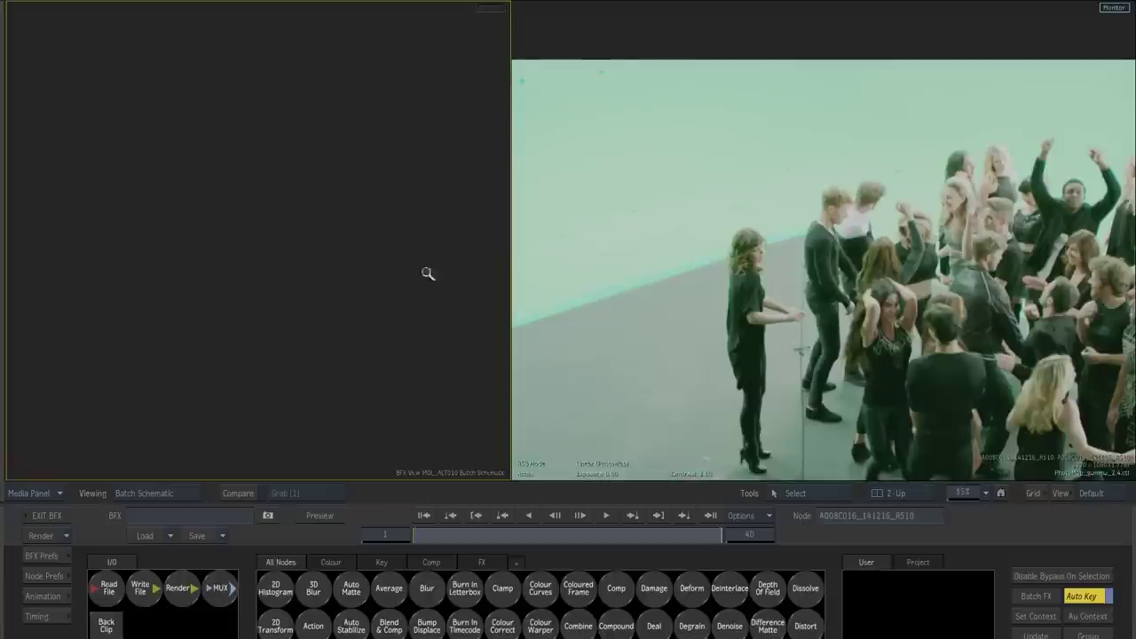
- Survey the whole MOL_ALT010 node tree, from the action nodes back to the crowd source clips
left_click_drag(427, 273, 147, 300)
left_click_drag(149, 162, 361, 176)
left_click_drag(97, 155, 464, 180)
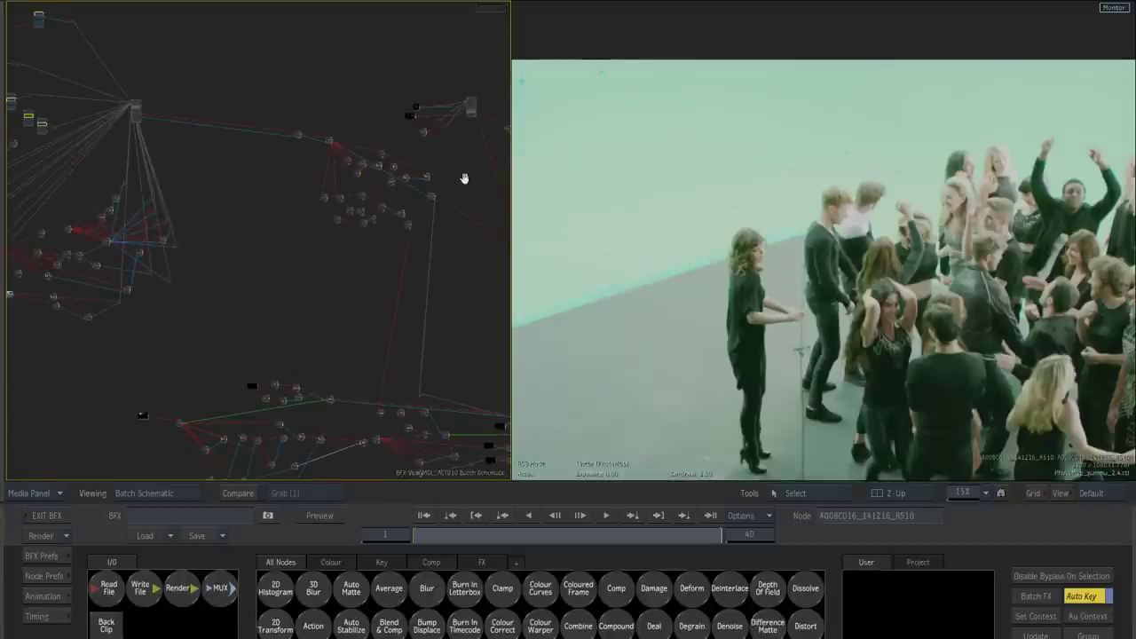
left_click_drag(197, 95, 545, 297)
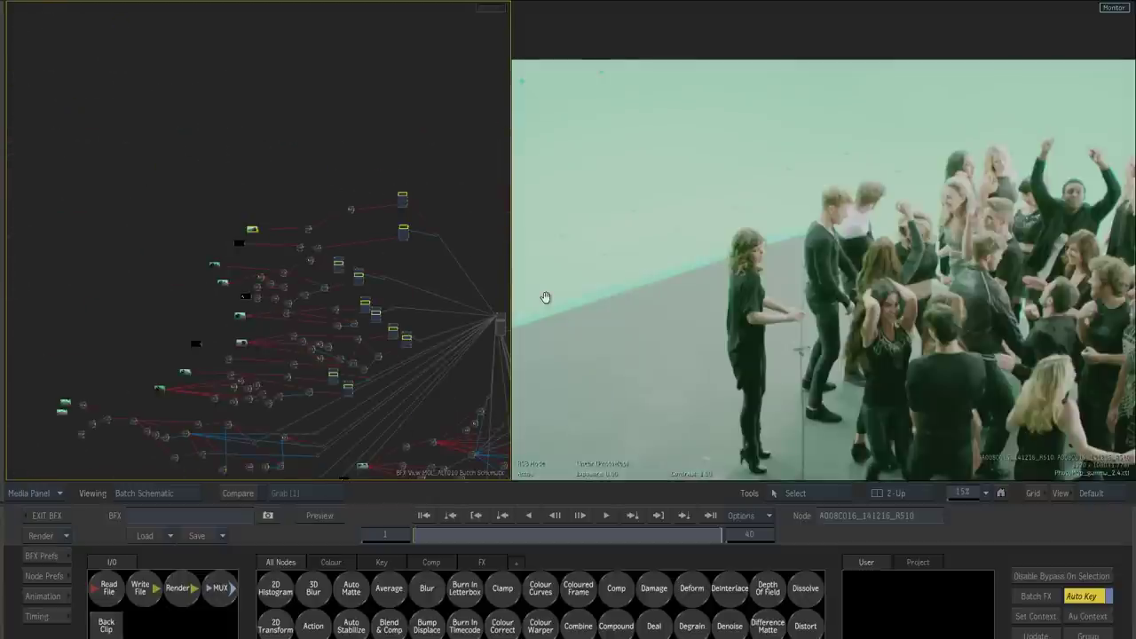
- Set the crowd source viewer's display mode to Video and frame the whole A008C016_141216_R510 plate
left_click_drag(853, 278, 736, 279)
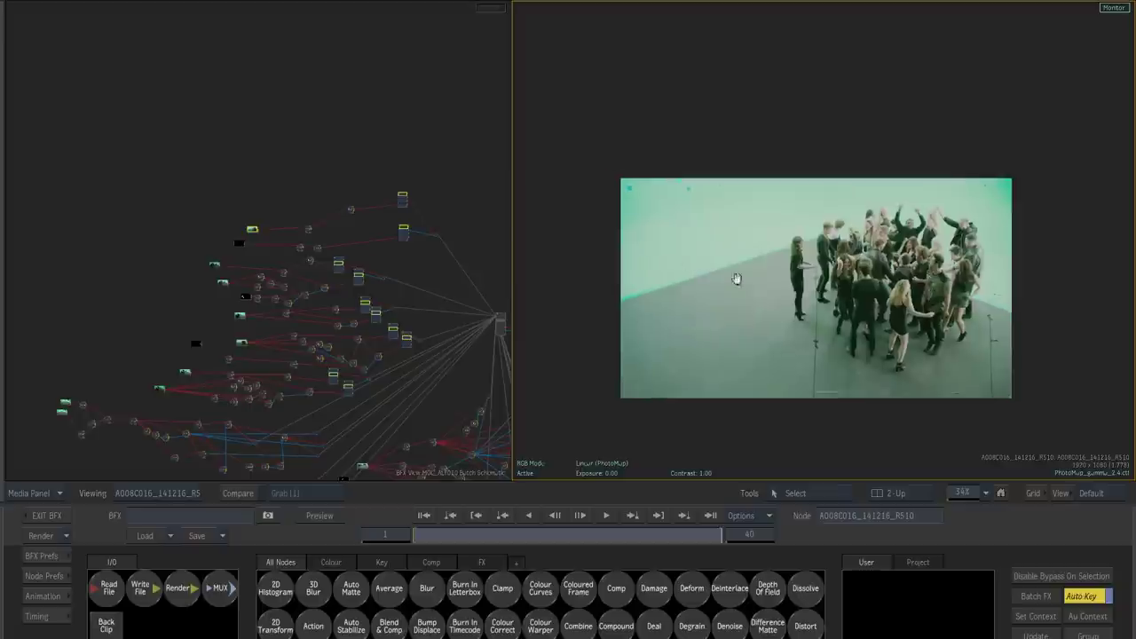
left_click_drag(765, 341, 687, 192)
left_click_drag(541, 199, 616, 201)
left_click(591, 463)
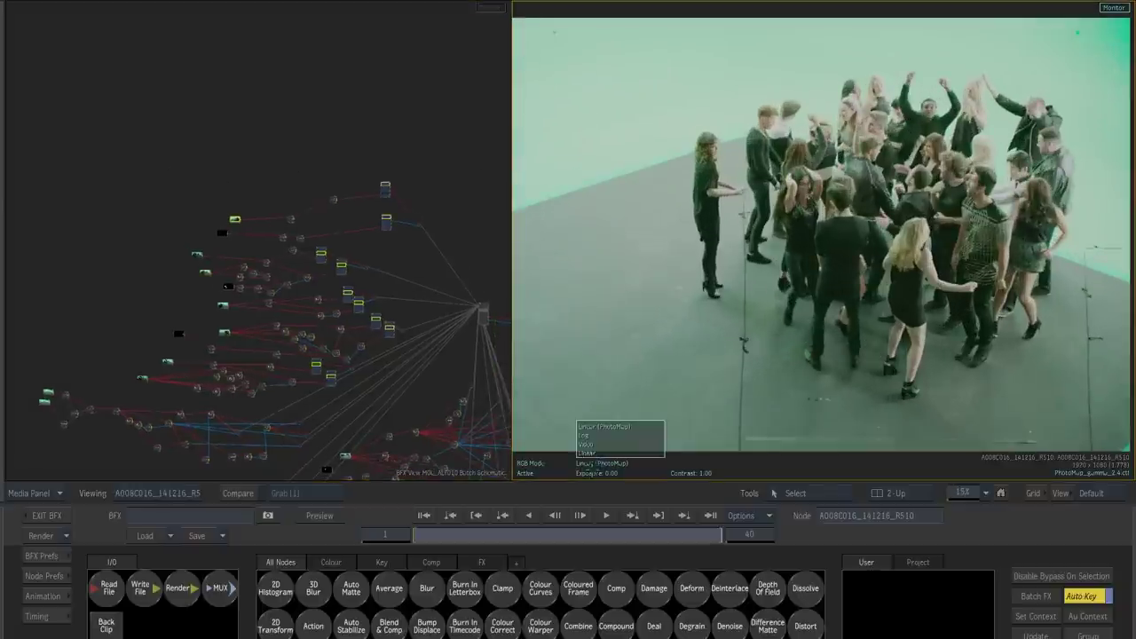
left_click(588, 436)
left_click_drag(136, 199, 158, 158)
left_click_drag(817, 327, 830, 300)
scroll(827, 300, "down", 1)
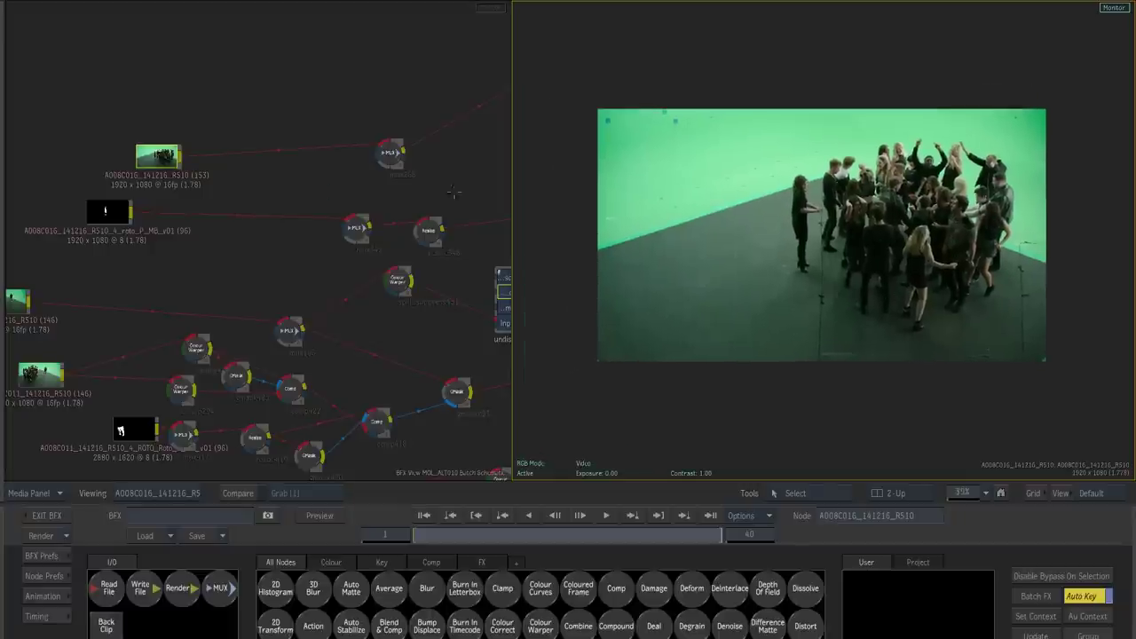
- Preview both A008C011_141216_R510 (146) crowd clips and the A008C008_141216_R510 (163) clip one after another
left_click_drag(166, 259, 260, 184)
left_click(103, 226)
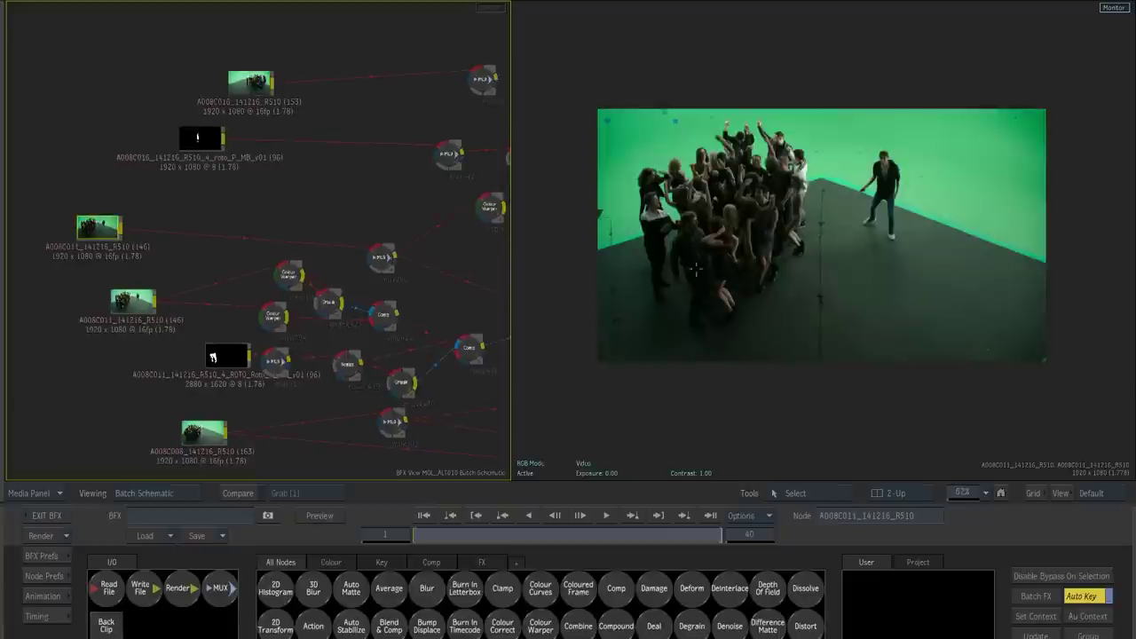
left_click(112, 298)
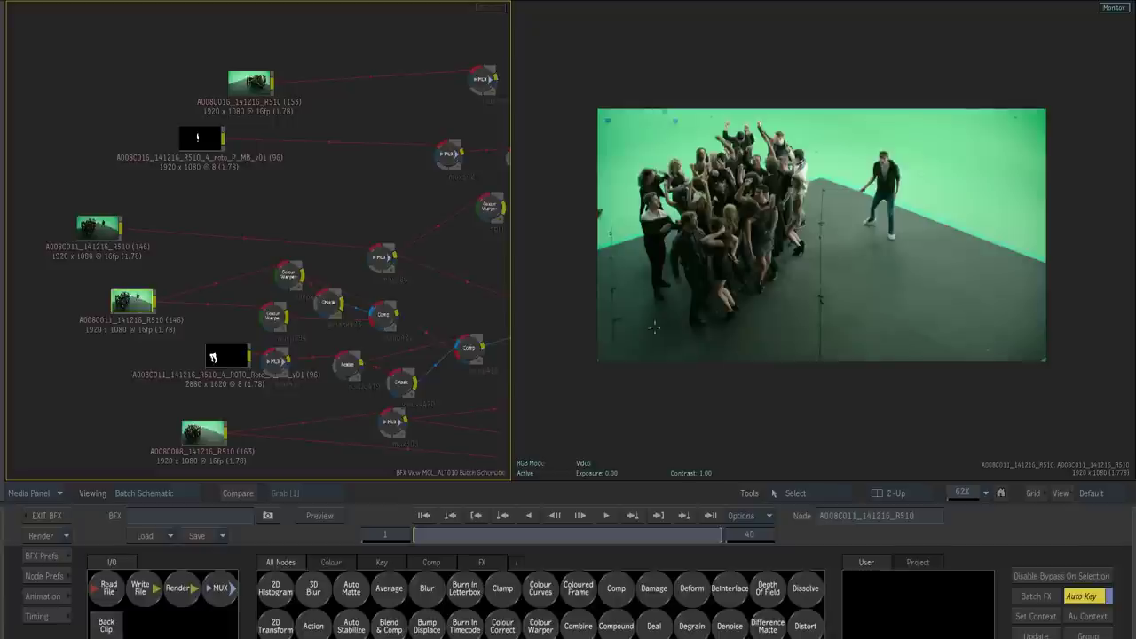
left_click(204, 432)
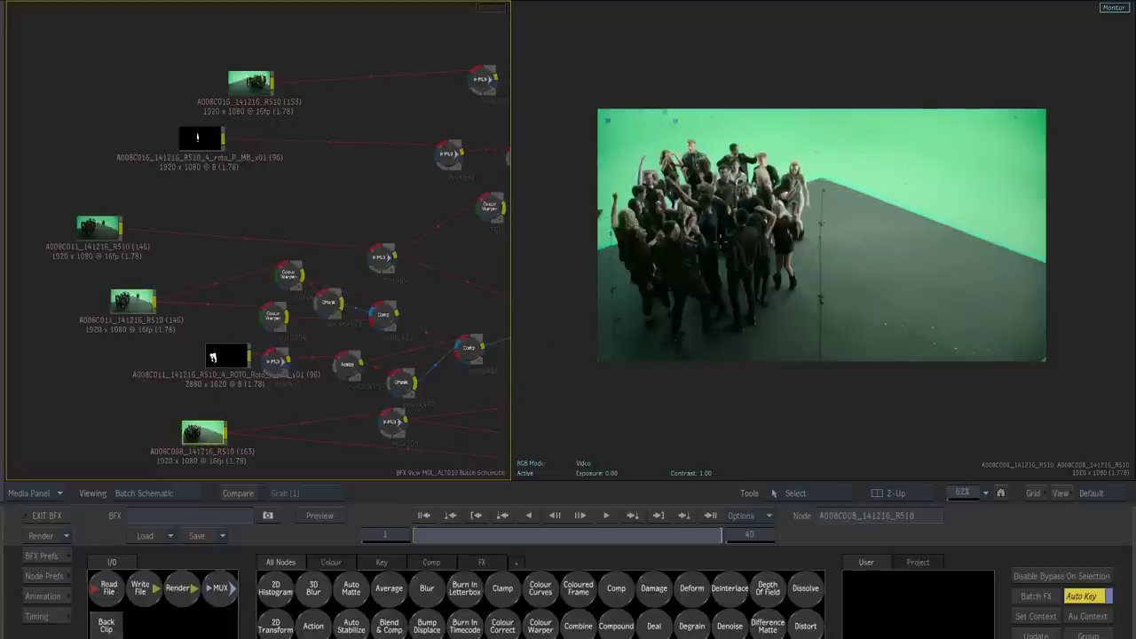
- Preview the A008C016_141216_R510 (151) crowd clip and both A008C011_141216_R510 (141) clips further down the tree
left_click_drag(355, 324, 263, 236)
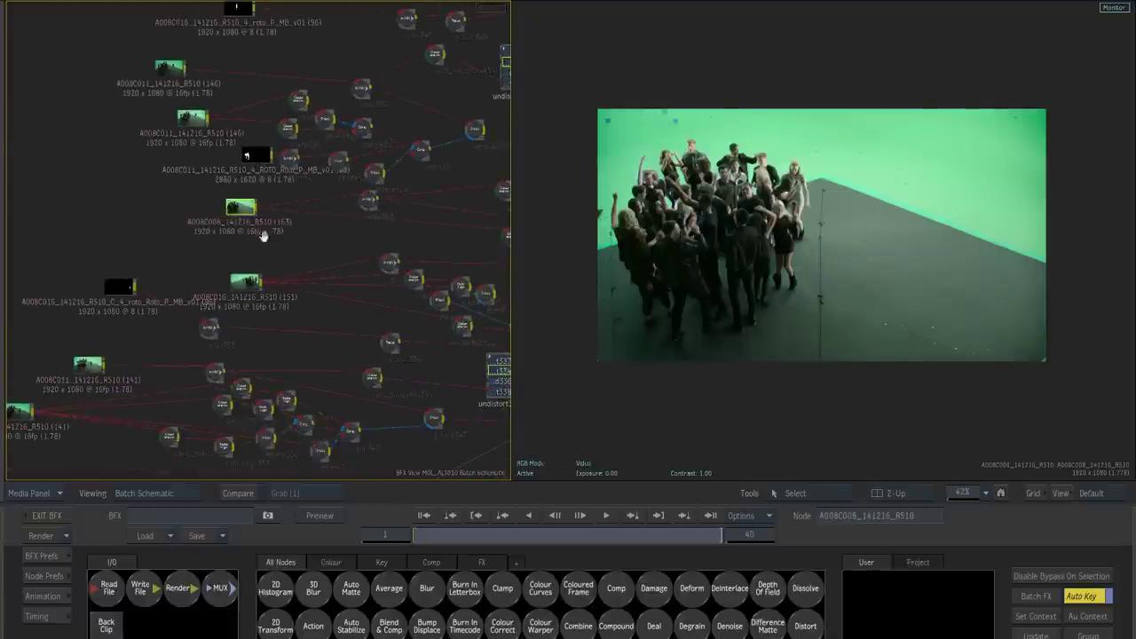
left_click(248, 280)
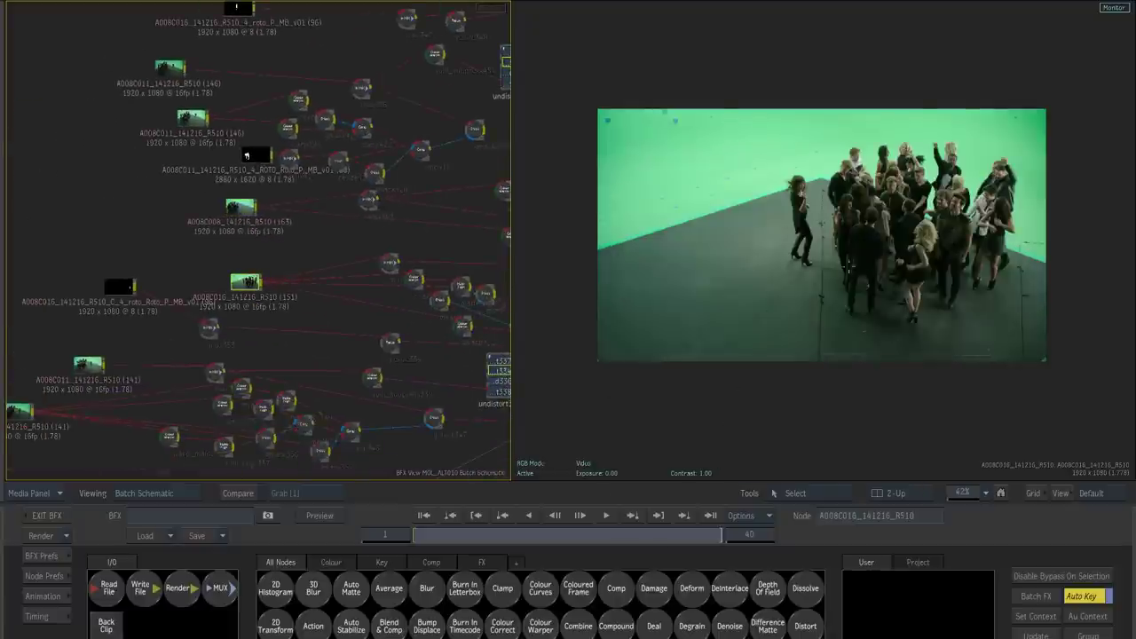
left_click_drag(820, 304, 813, 319)
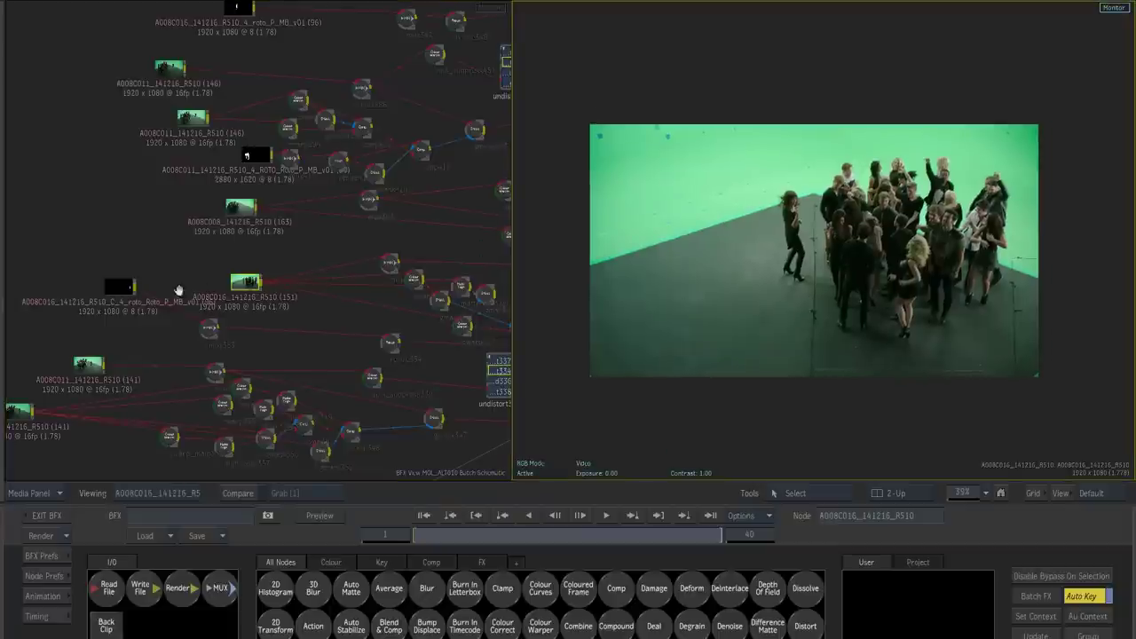
left_click_drag(178, 289, 237, 198)
left_click(145, 272)
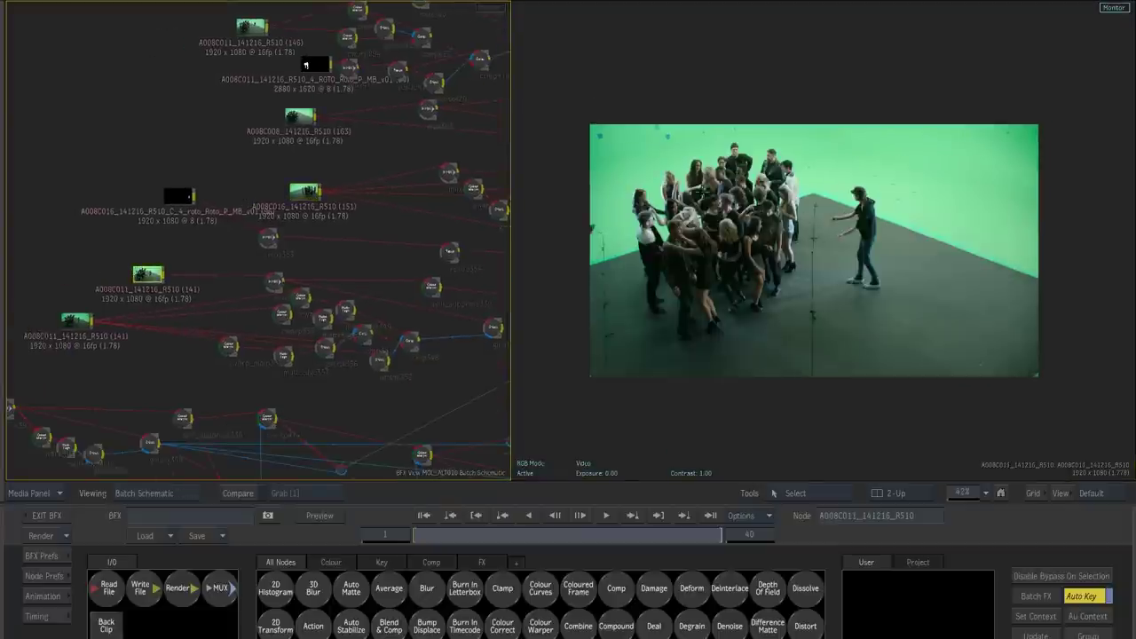
left_click_drag(144, 316, 229, 248)
left_click(164, 254)
- Preview the two A008C019_141216_R510 (499) floor plates at the upstream end of the tree
left_click_drag(197, 311, 273, 225)
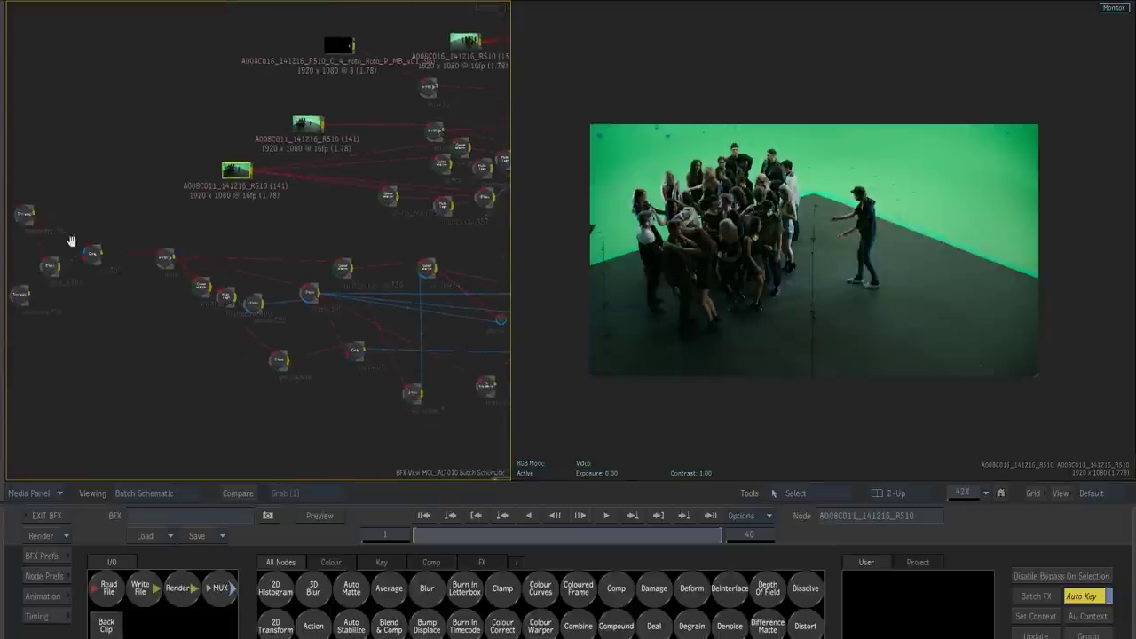
left_click_drag(72, 241, 334, 231)
left_click(219, 223)
left_click(238, 195)
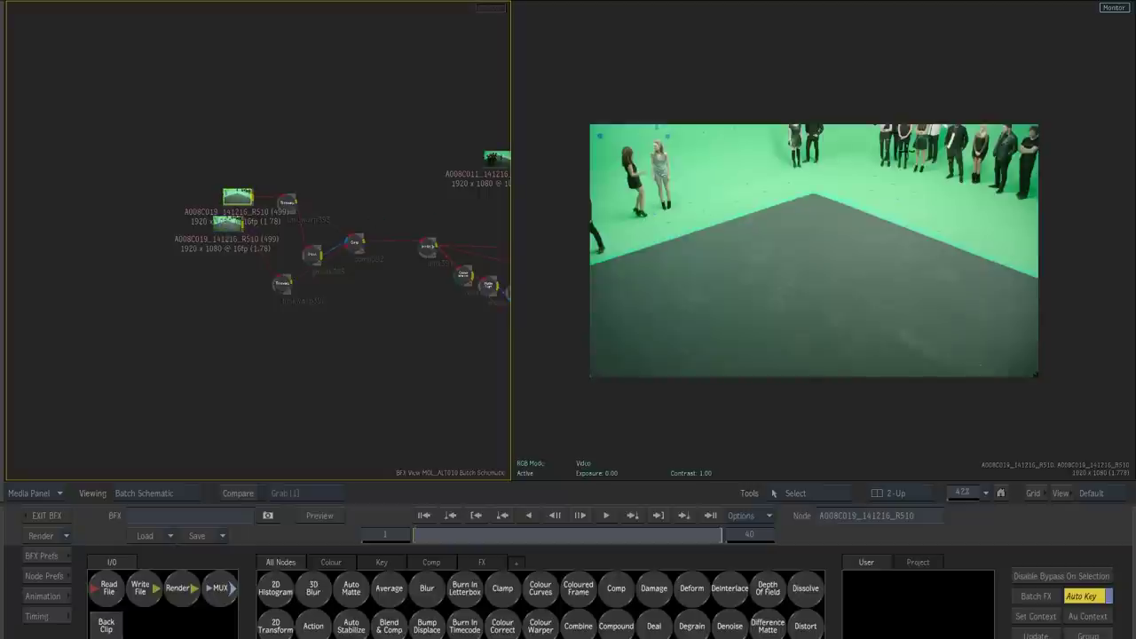
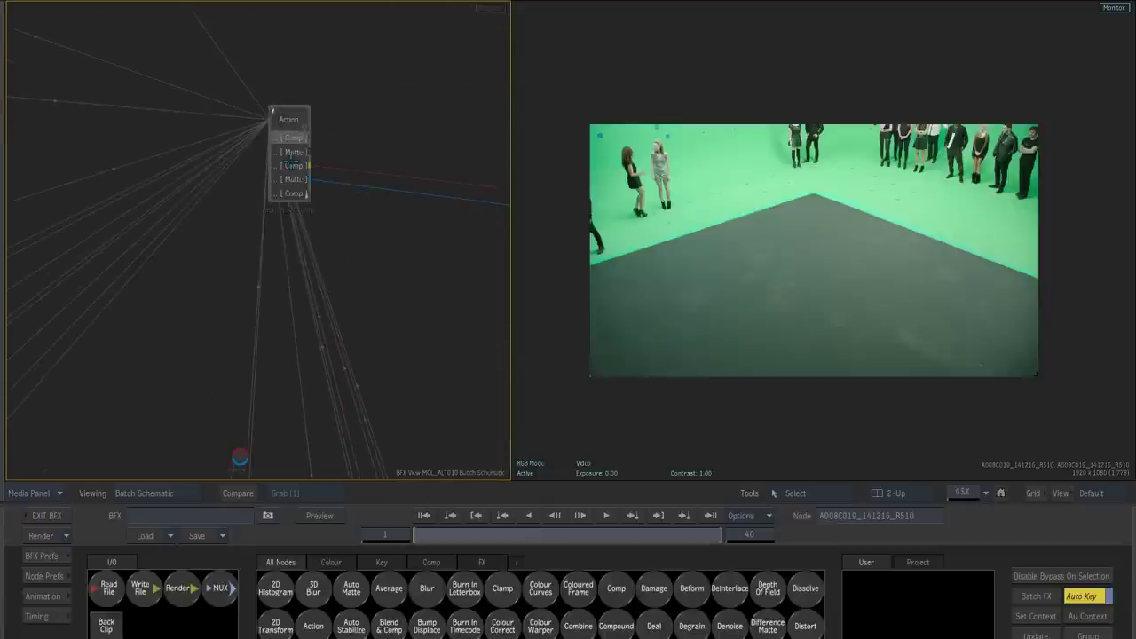
- Open the action_3dcomp node and examine its action schematic around the goat geometry and ALT_020_20mm camera
left_click(291, 164)
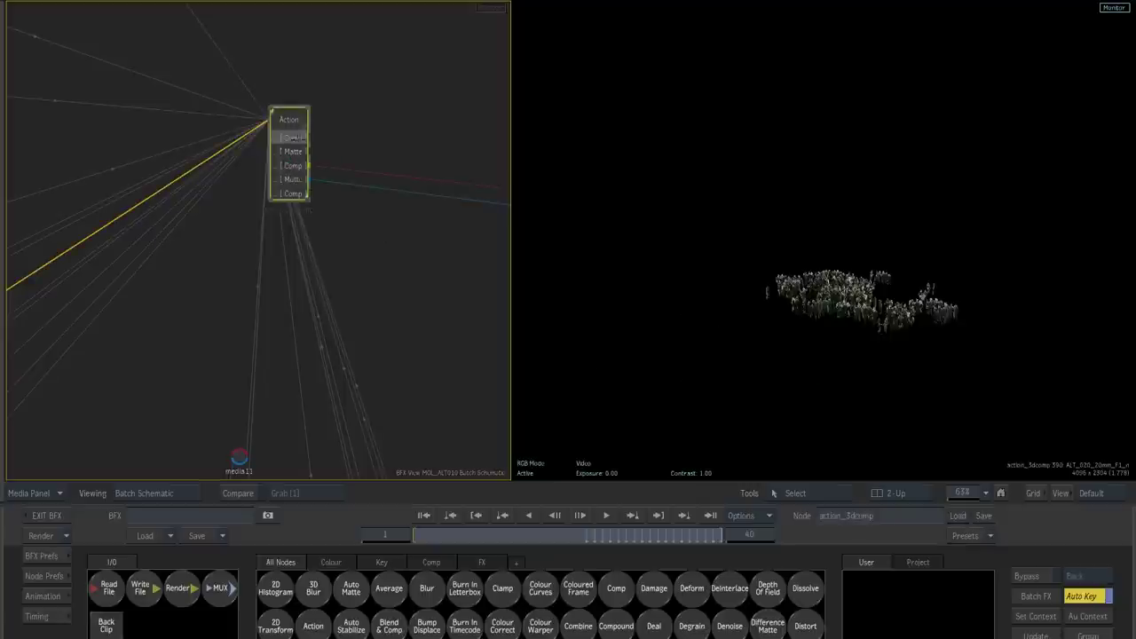
double_click(292, 138)
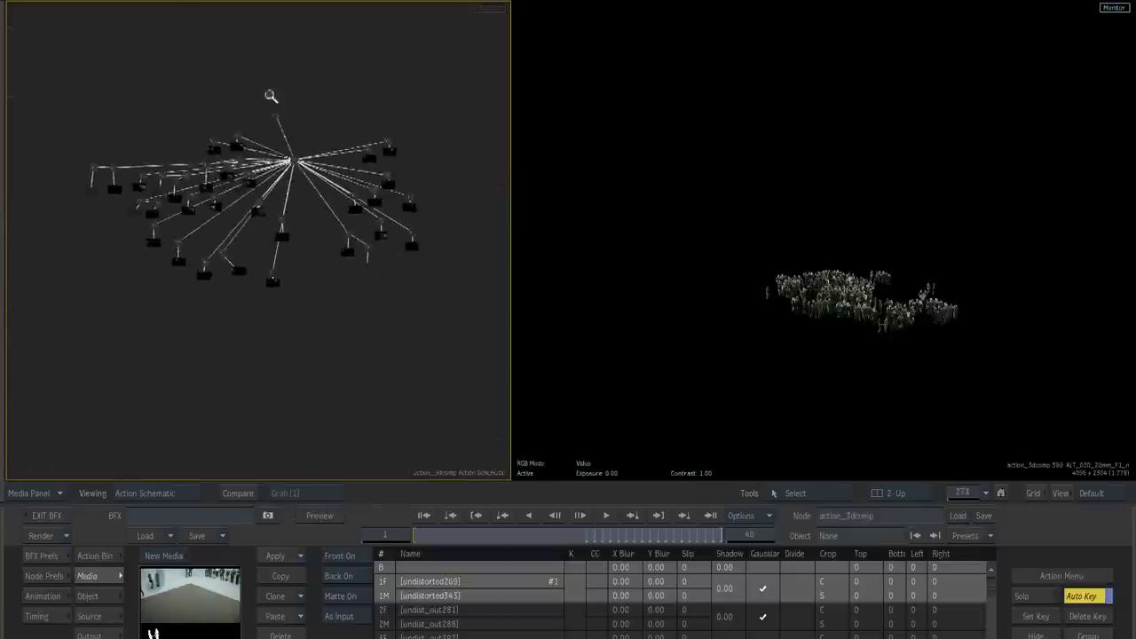
left_click_drag(270, 96, 300, 133)
left_click_drag(418, 218, 552, 301)
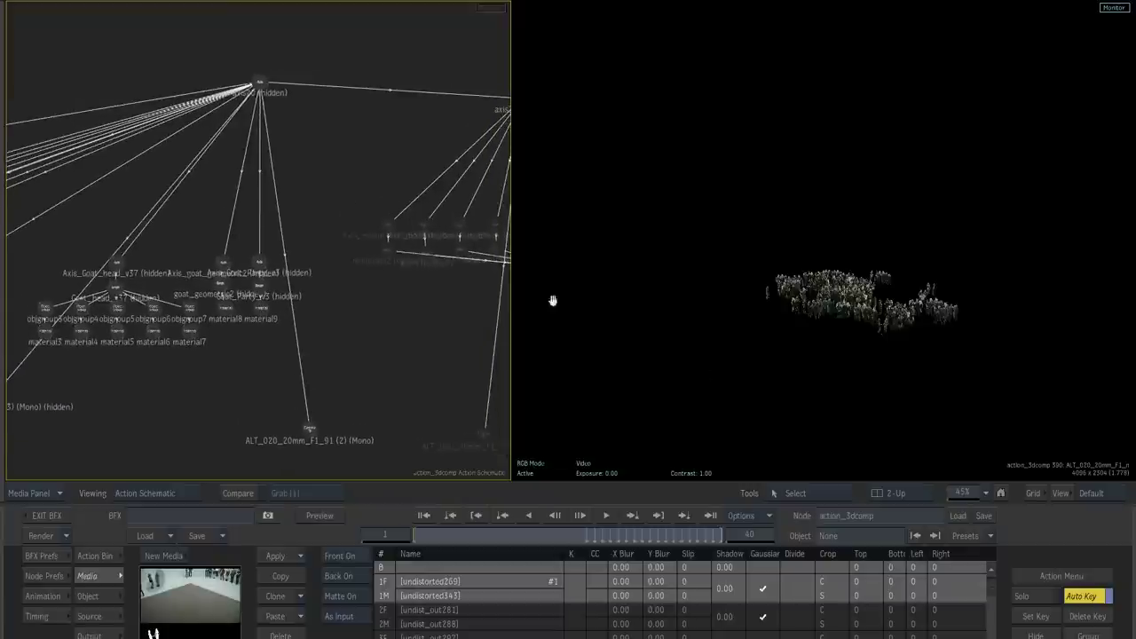
- Inspect the action_3dcomp crowd layout from the Top view with object icons shown, go to frame 21, and return to the batch schematic
key("shift+F6")
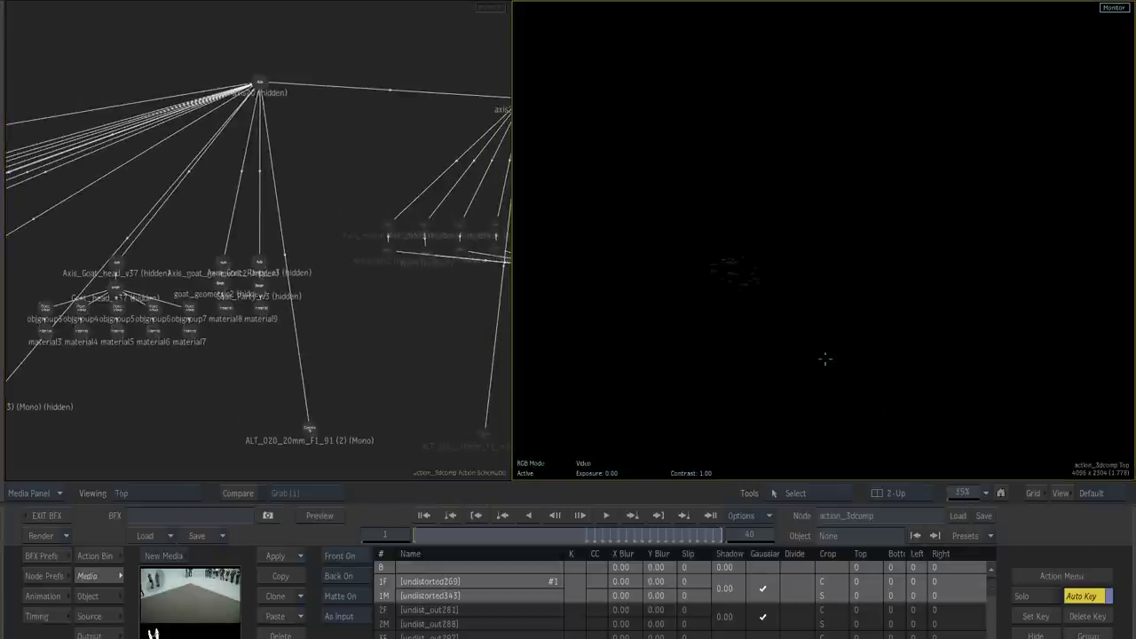
left_click_drag(826, 360, 610, 263)
key("ctrl+i")
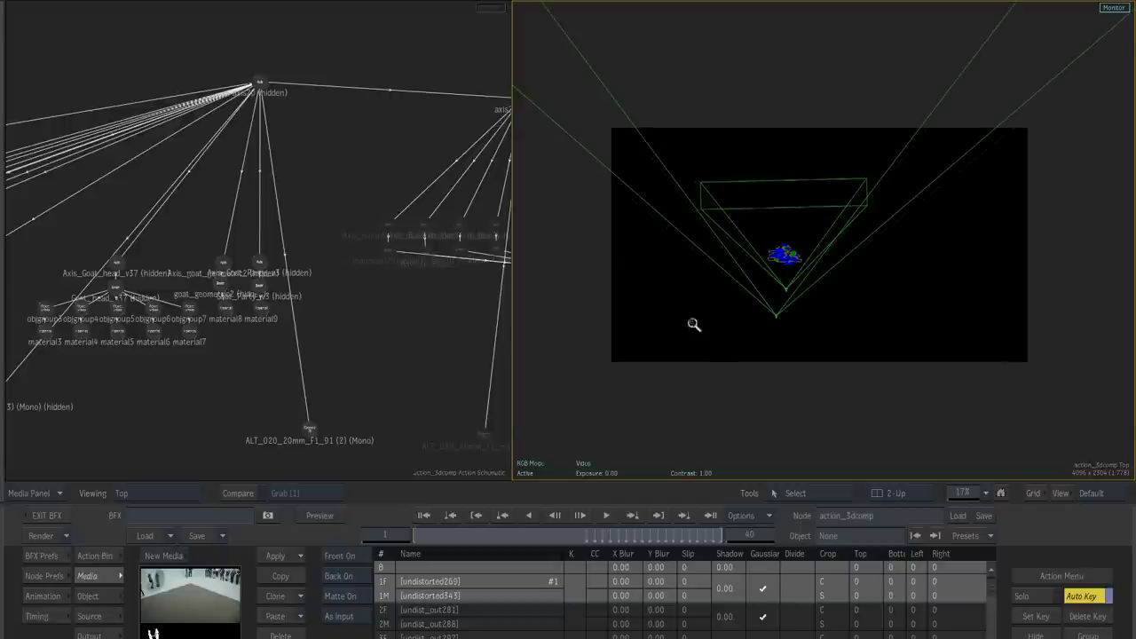
left_click_drag(694, 325, 810, 391)
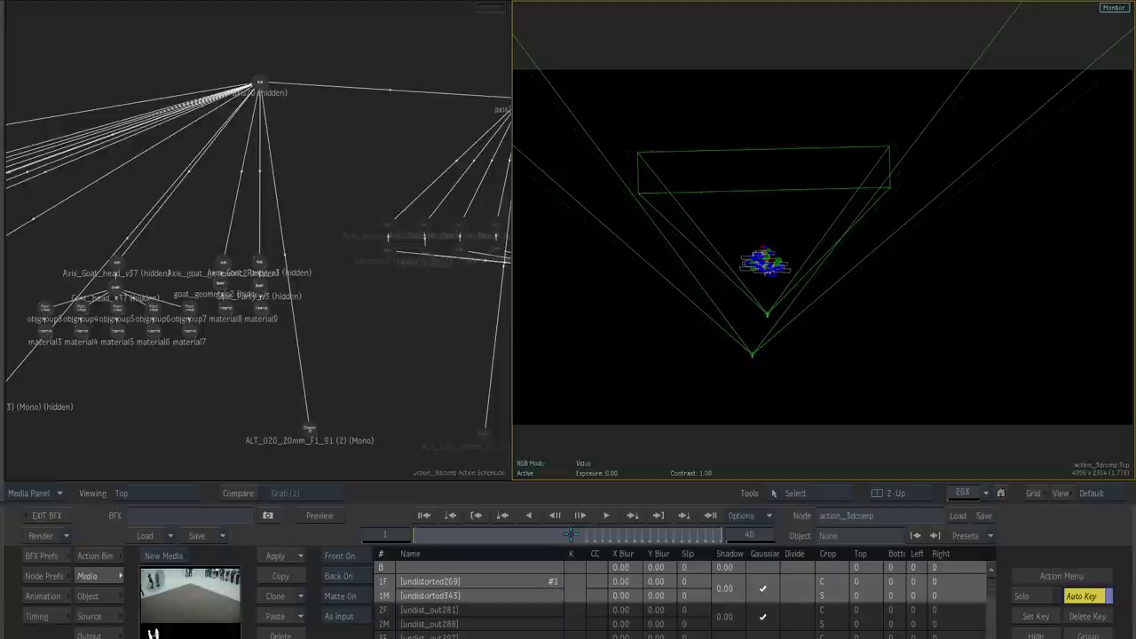
left_click(570, 534)
left_click(393, 347)
key("Escape")
- Locate the ALT_010_MATTE clip in the batch tree, nudge it aside, and view the result of its lut434 node
left_click_drag(888, 314, 928, 340)
left_click_drag(934, 343, 378, 111)
left_click_drag(843, 352, 661, 116)
left_click_drag(686, 310, 662, 103)
left_click_drag(757, 268, 471, 176)
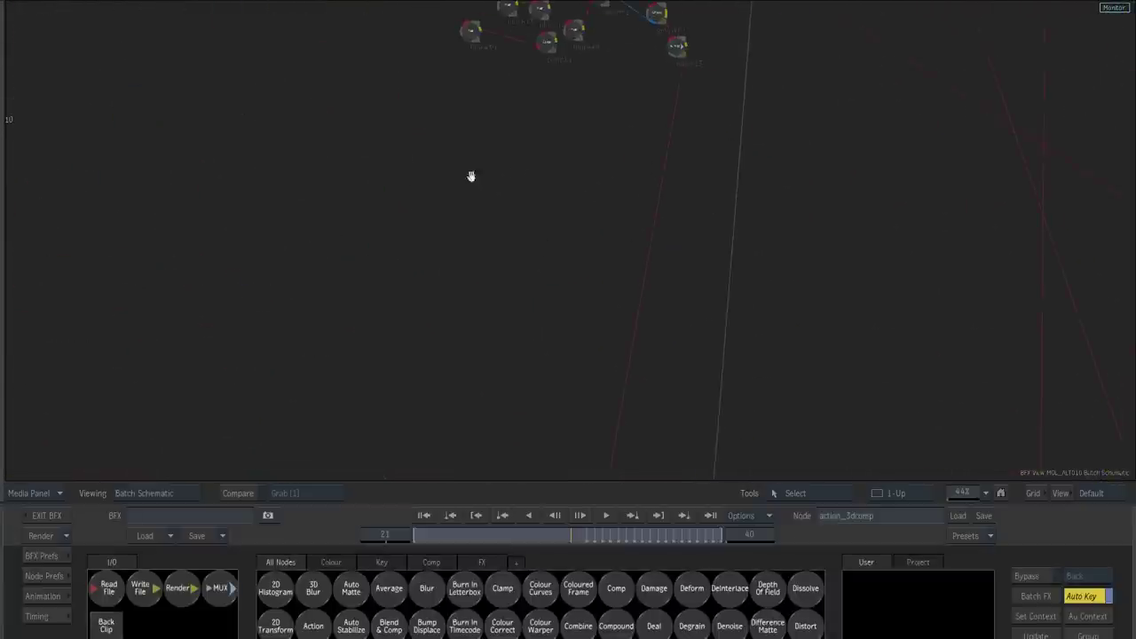
left_click_drag(541, 356, 624, 27)
left_click_drag(637, 421, 765, 272)
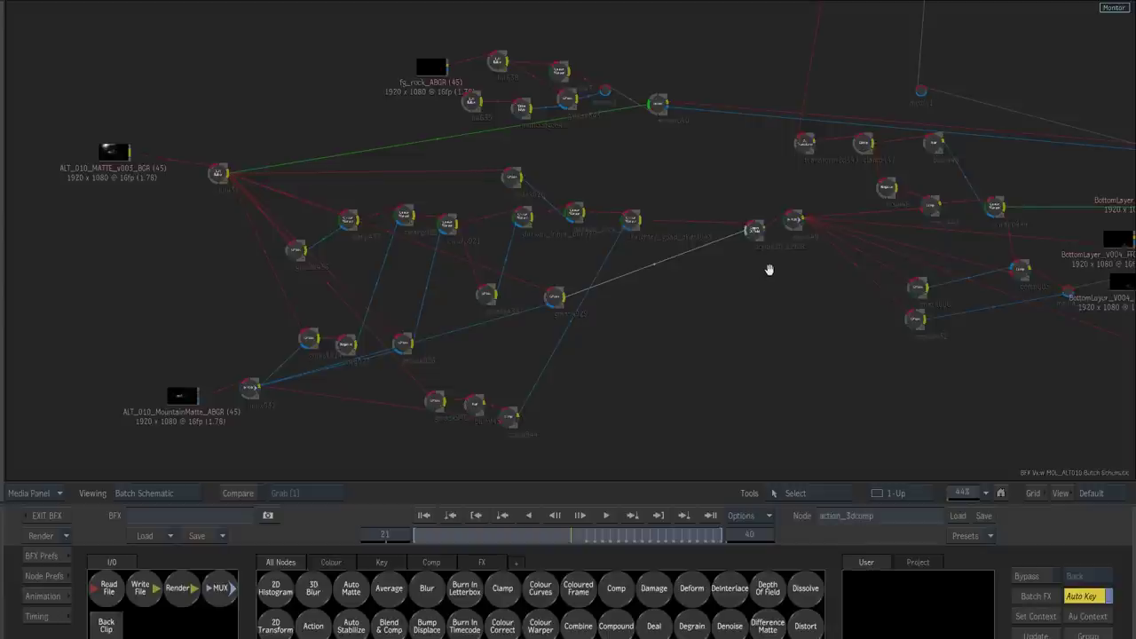
left_click_drag(113, 150, 83, 158)
left_click(222, 174)
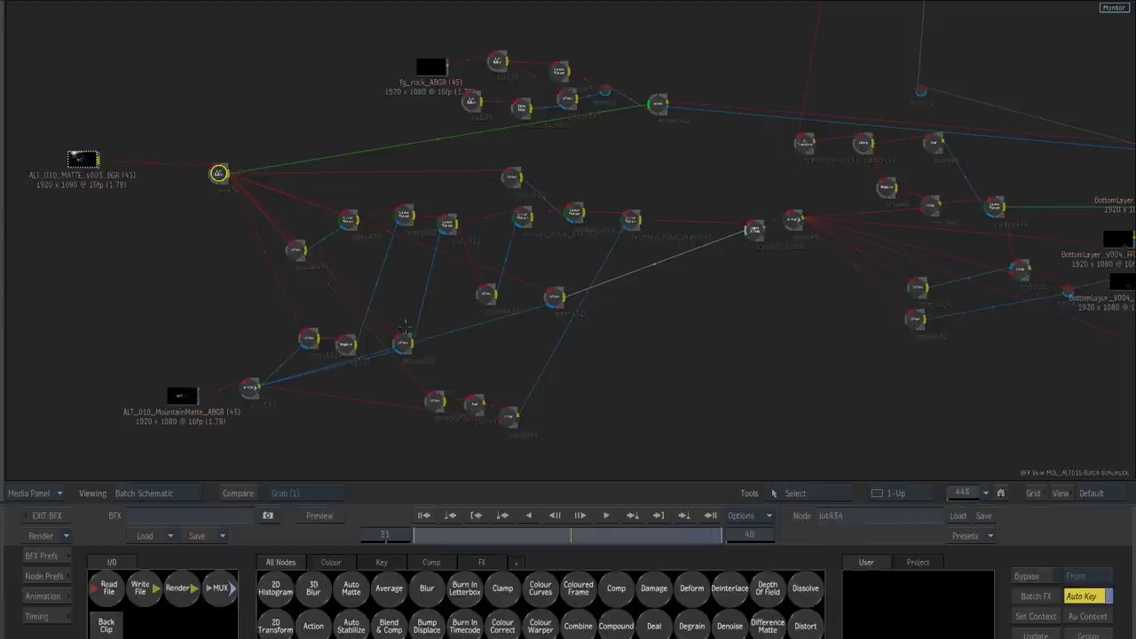
key("F4")
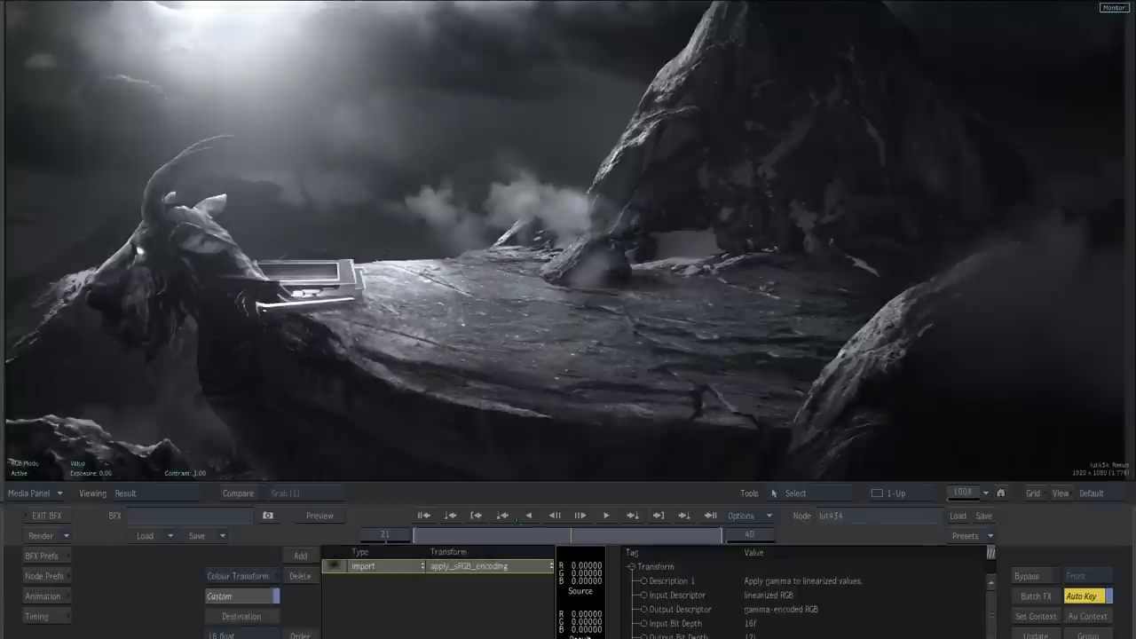
- Scrub and play through the matte painting at lut434, then return to the batch schematic
left_click_drag(559, 535, 717, 534)
left_click(606, 516)
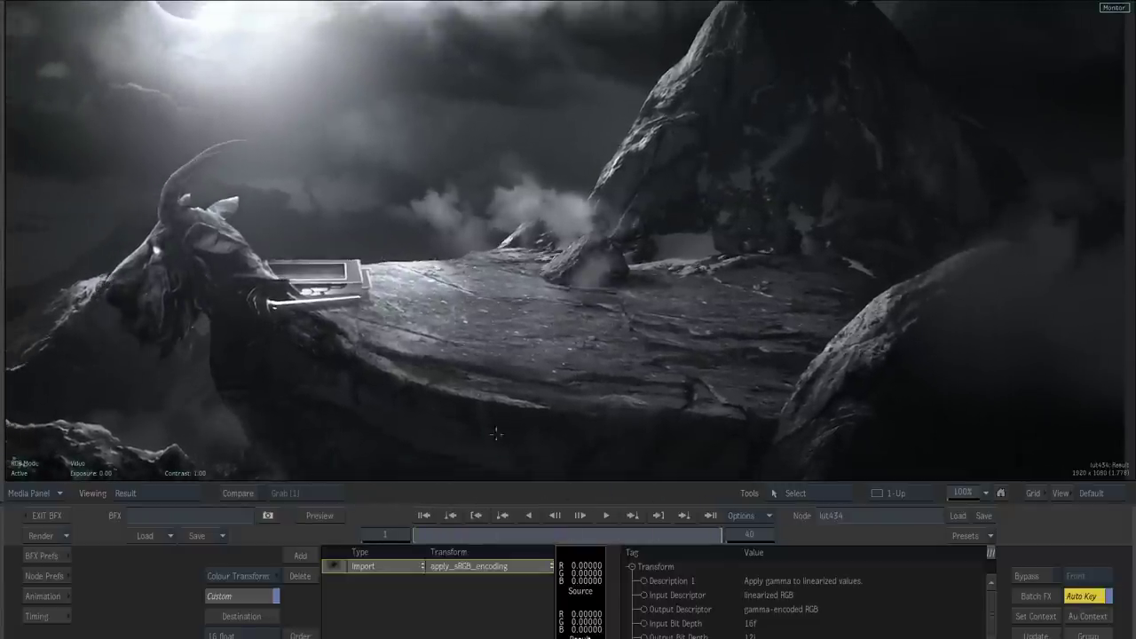
left_click(145, 494)
- Open the action446 node downstream of the BottomLayer clips and view its composite
left_click_drag(773, 376, 298, 324)
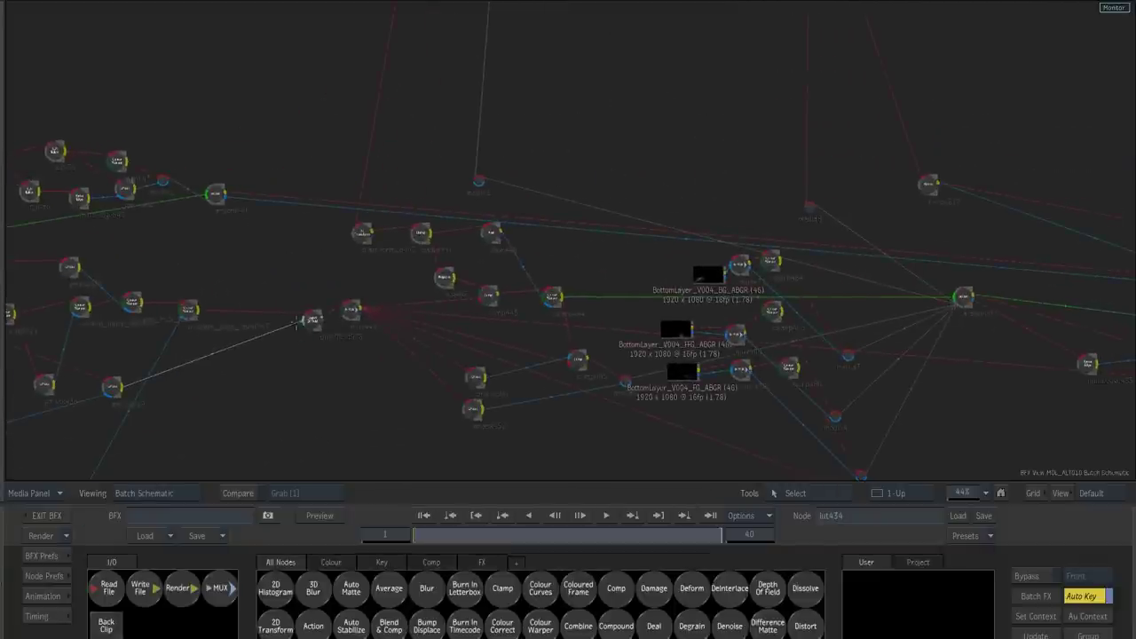
left_click_drag(767, 291, 483, 287)
left_click(679, 294)
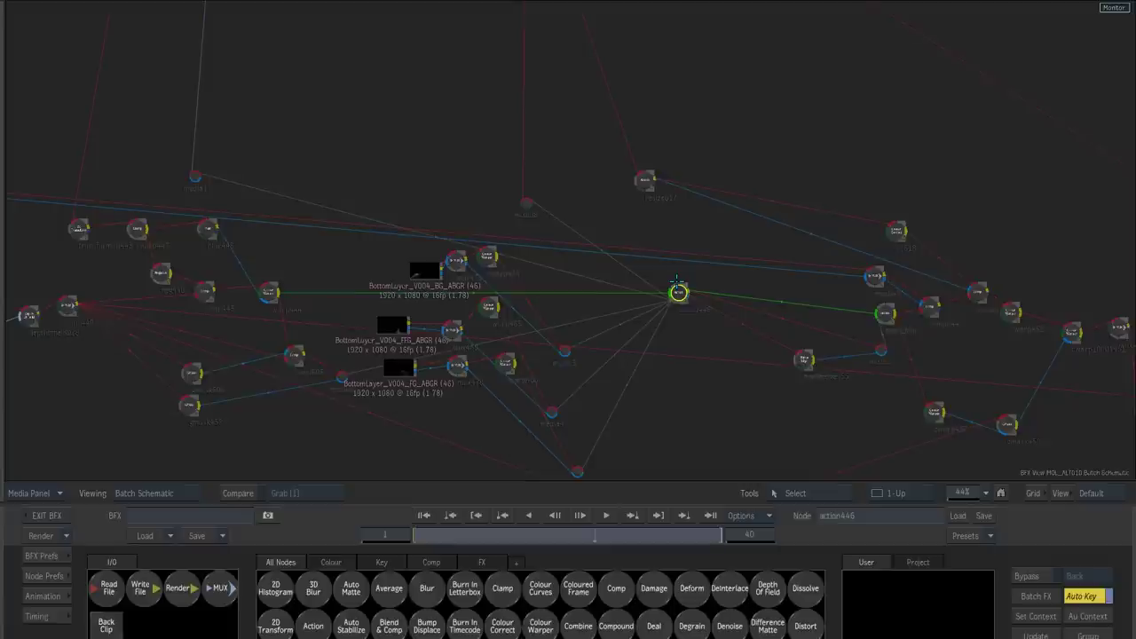
double_click(678, 286)
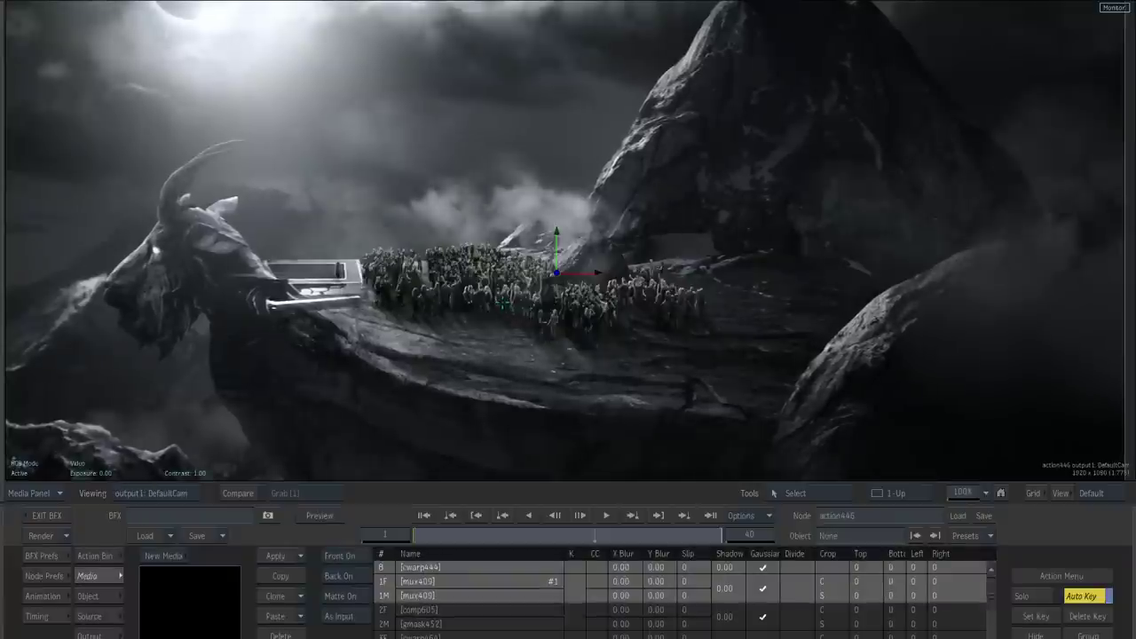
- Compare action446's back media with its DefaultCam output by switching between them repeatedly, then leave the node's view
key("F2")
key("F4")
key("F2")
key("F4")
key("F2")
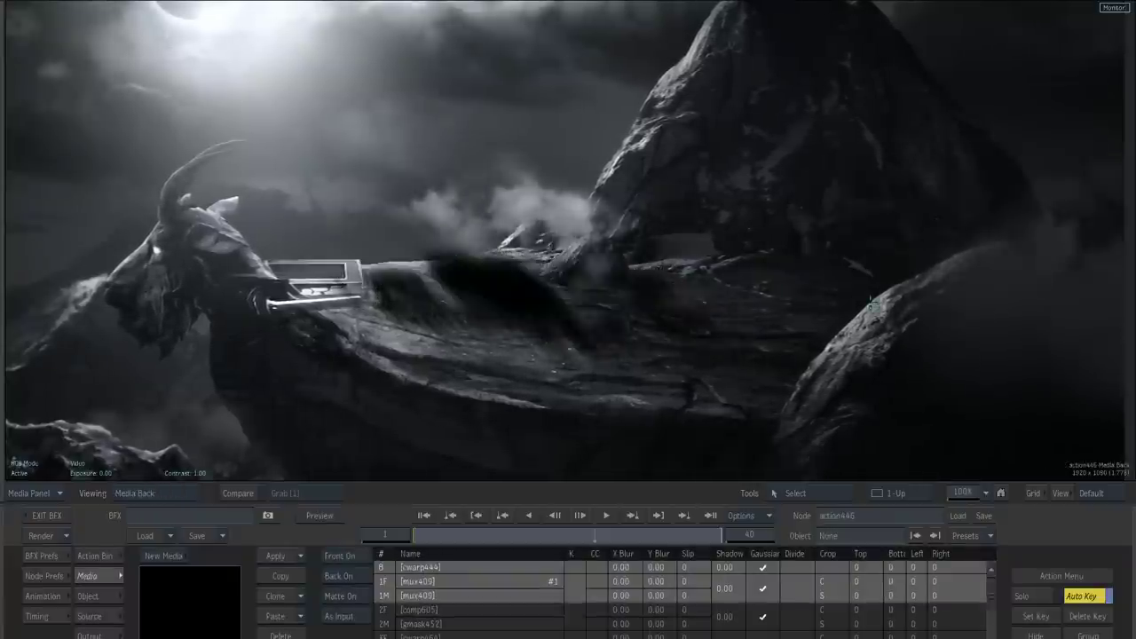
key("F4")
key("F2")
key("F4")
key("F2")
key("F4")
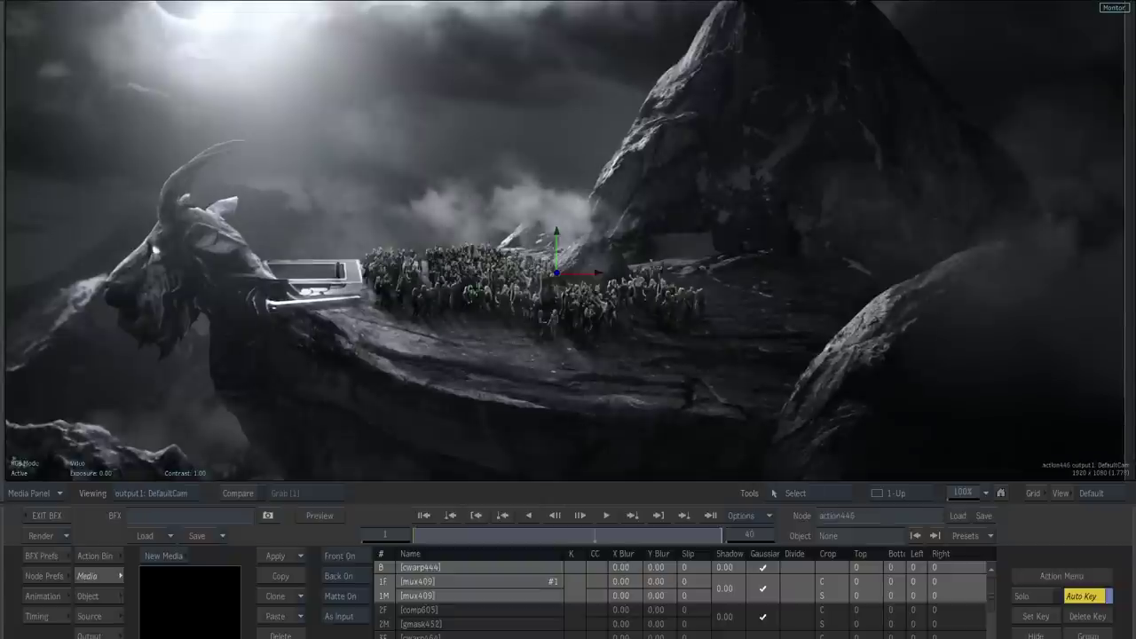
key("F2")
key("F4")
key("F2")
key("F4")
key("F2")
key("F4")
key("F2")
key("F4")
key("F2")
key("F4")
key("F2")
key("F4")
key("Escape")
- Follow the tree past edge_blur to the comp466 node and examine its result up close
left_click_drag(775, 324, 353, 295)
left_click_drag(519, 322, 475, 310)
left_click(433, 292)
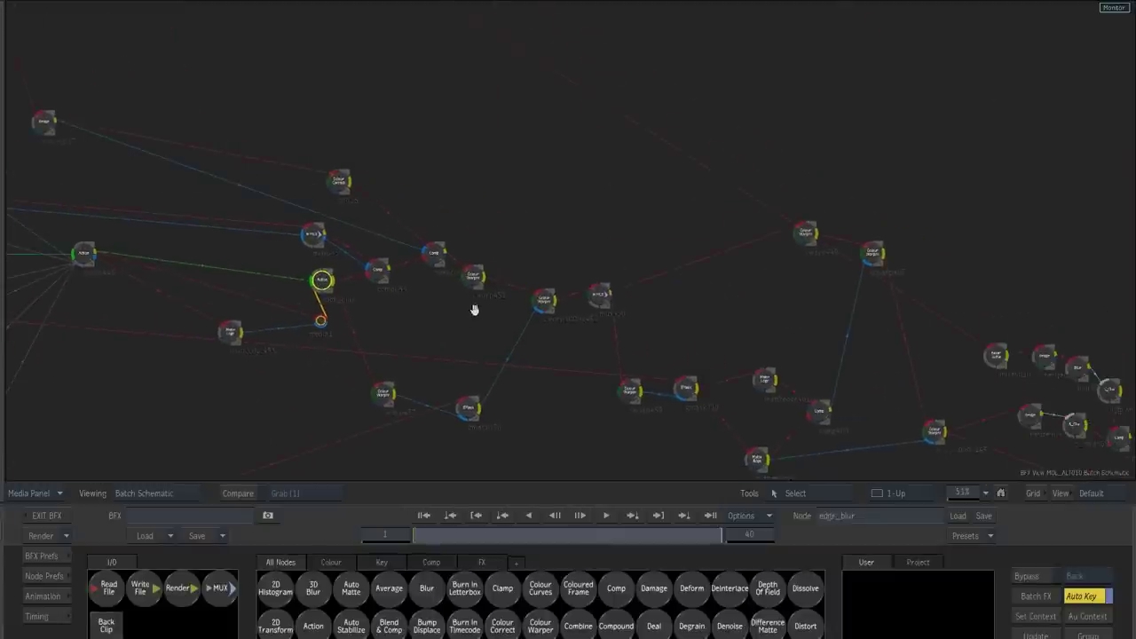
left_click_drag(781, 344, 438, 206)
left_click_drag(775, 365, 595, 309)
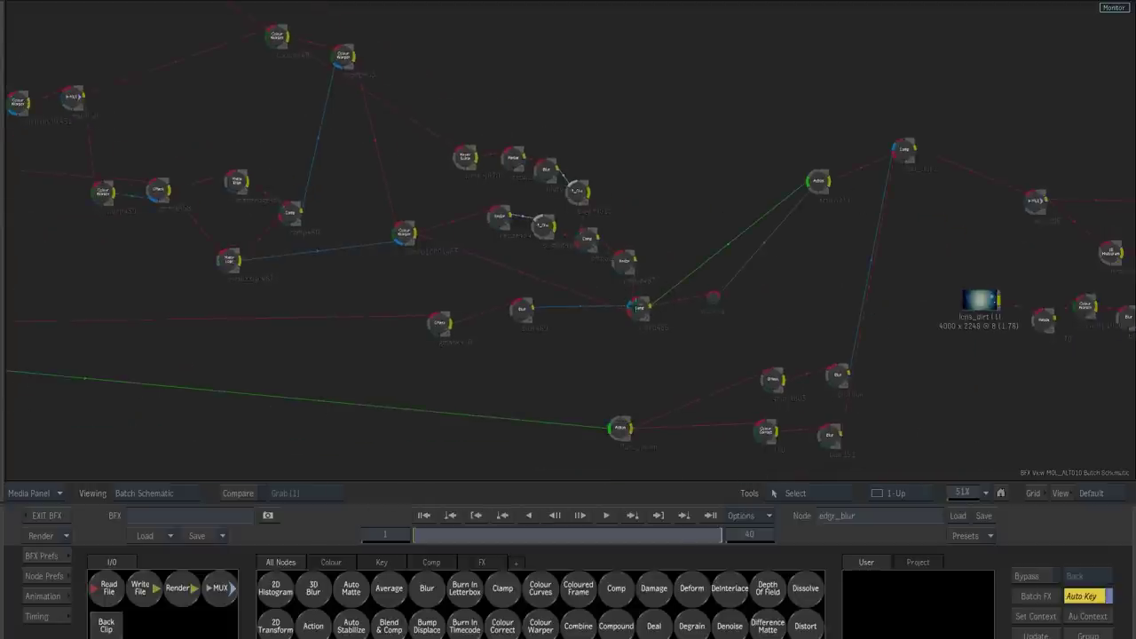
left_click(637, 307)
key("F4")
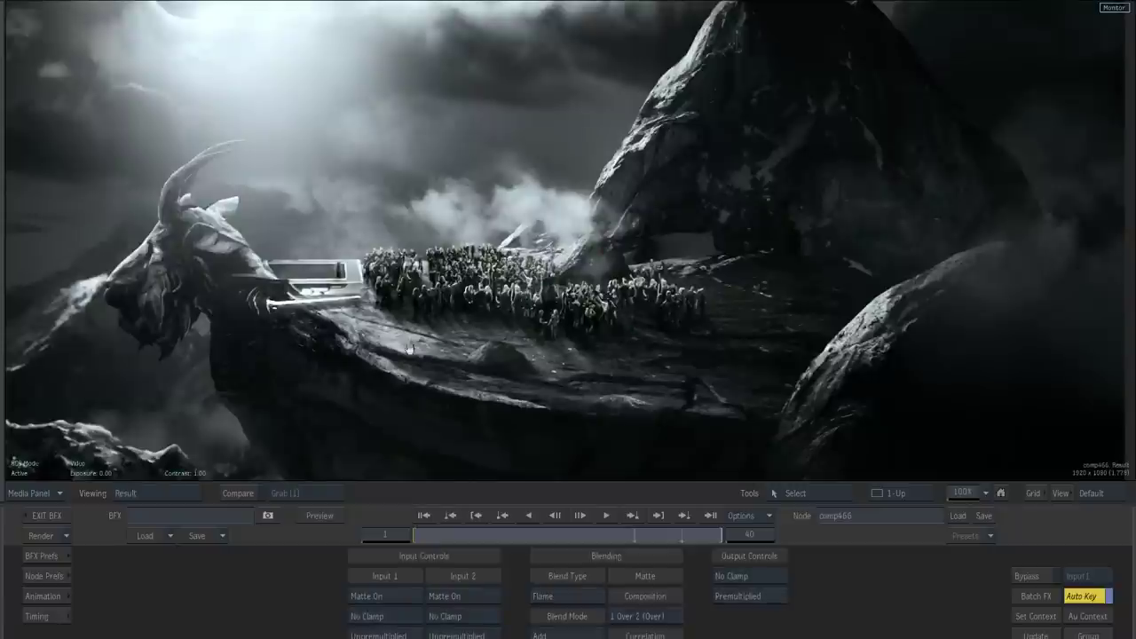
scroll(609, 241, "up", 5)
left_click_drag(605, 391, 523, 297)
key("Escape")
- Locate the flare_moon action near the lens_dirt branch and view its output
left_click_drag(778, 296, 516, 276)
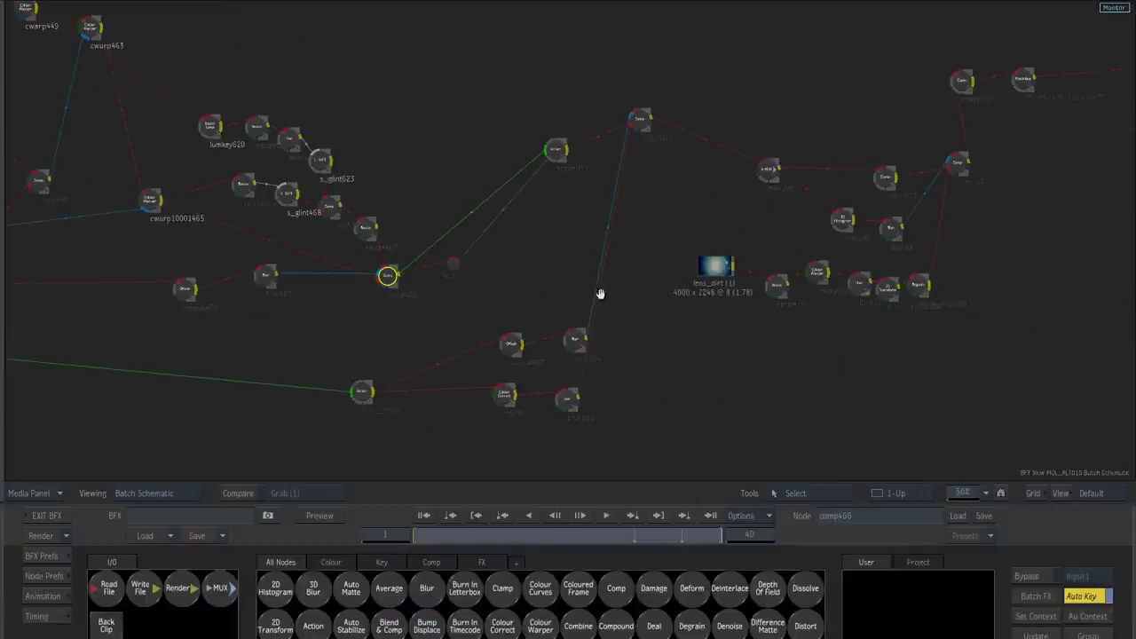
left_click_drag(612, 183, 462, 223)
left_click(212, 432)
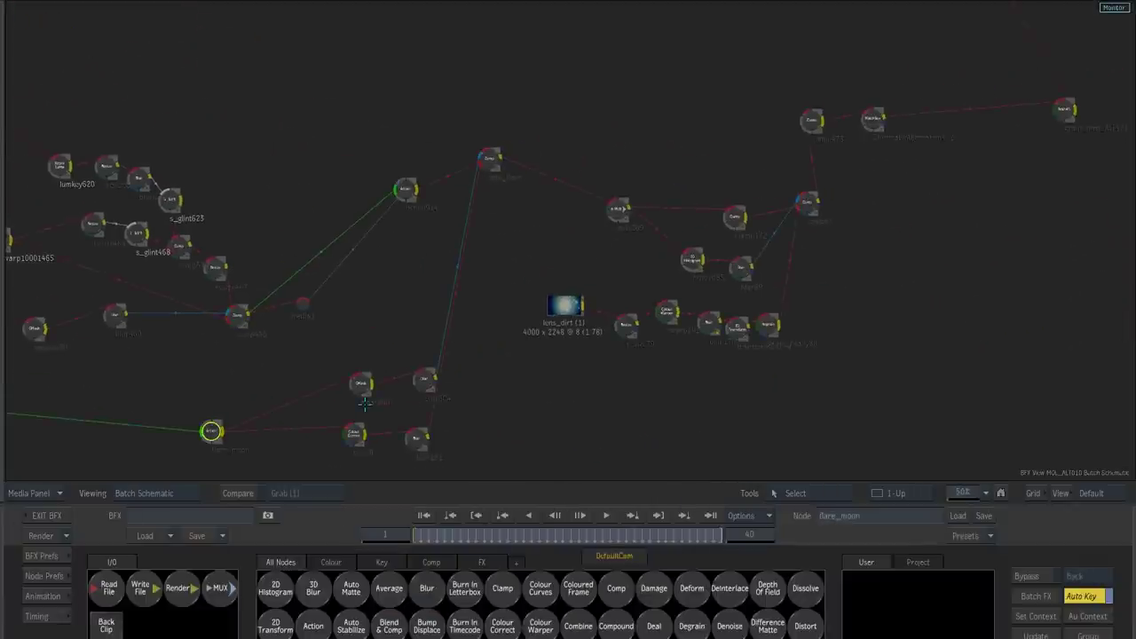
key("F4")
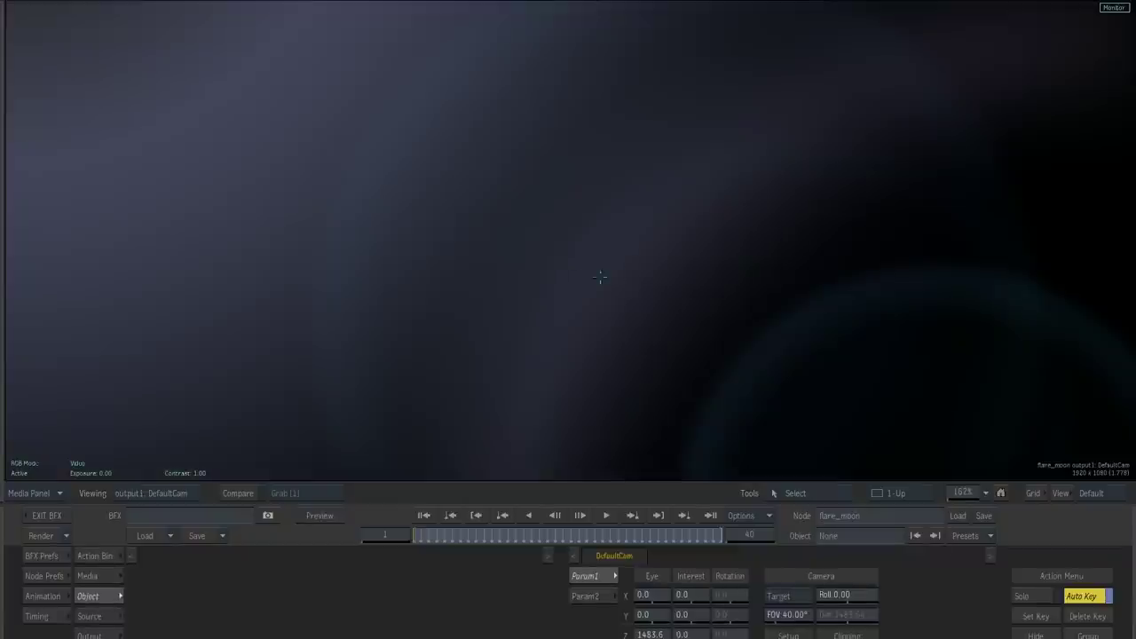
- View the full frame of the flare_moon output, then inspect the add_flare comp's mountain input
left_click_drag(601, 278, 457, 265)
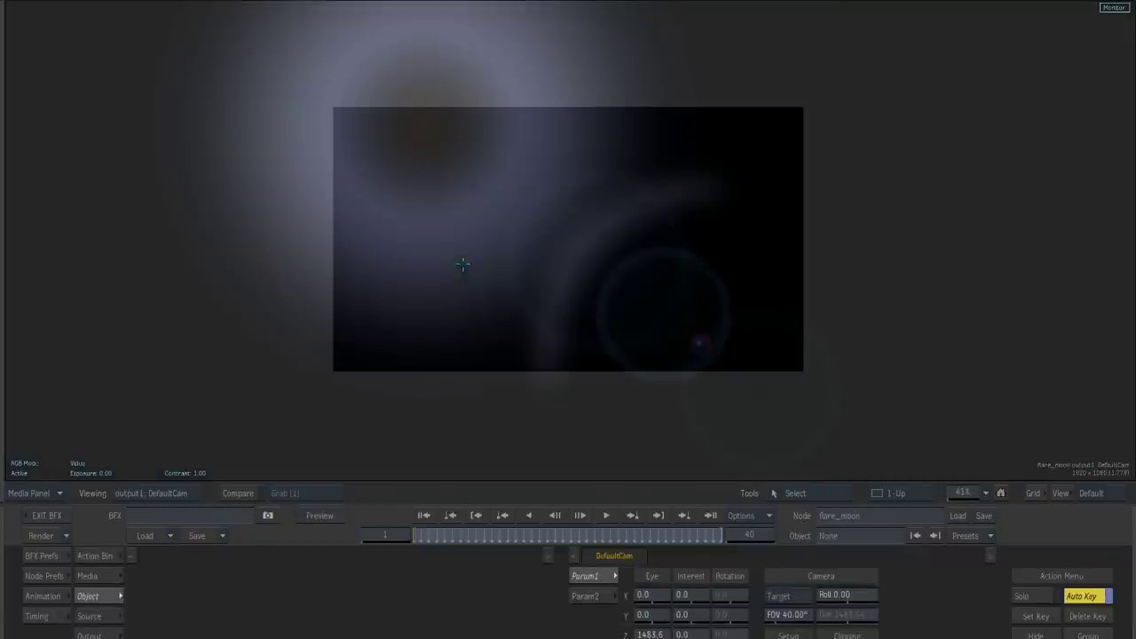
key("F4")
double_click(490, 159)
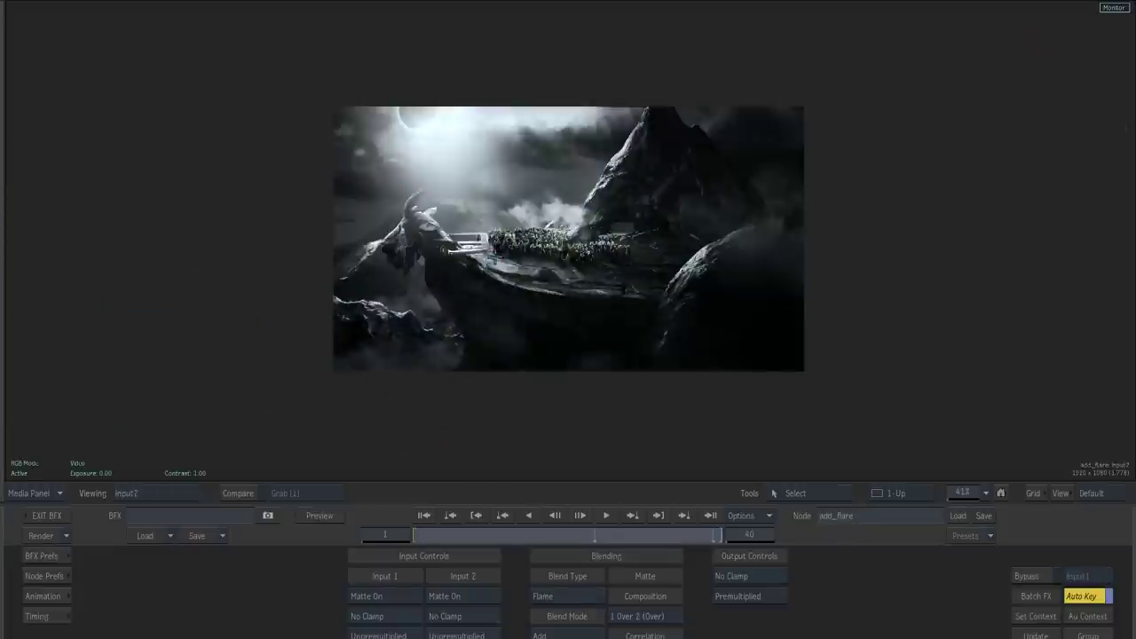
left_click_drag(482, 314, 429, 340)
key("Escape")
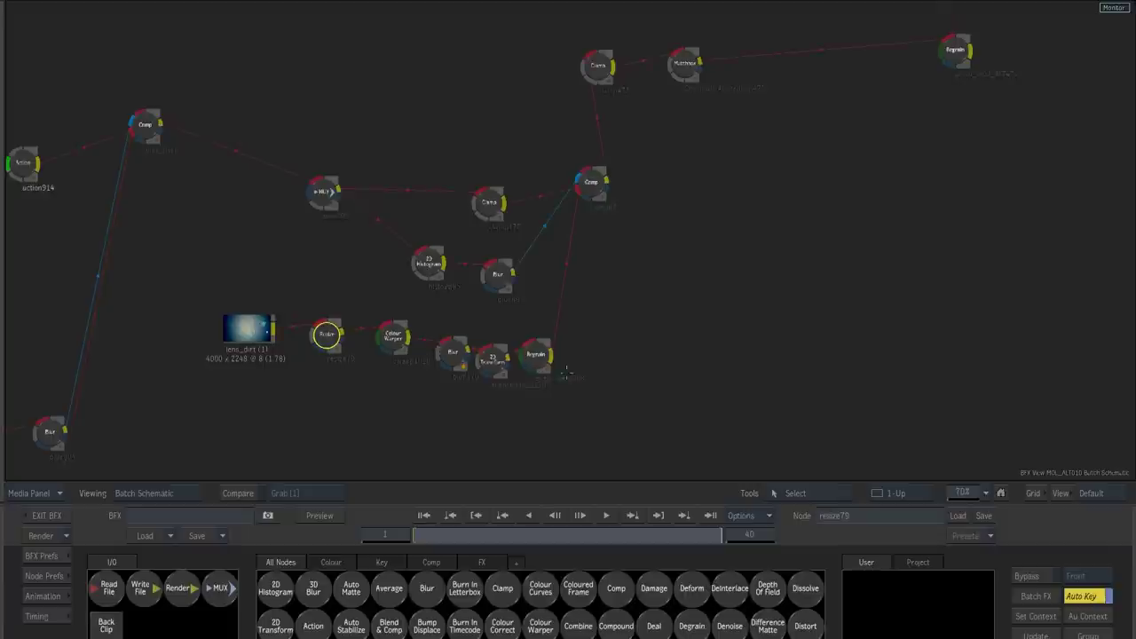
- Examine the histo2d85 luminance matte result and the blur89 node that follows it
left_click_drag(539, 349, 543, 347)
left_click_drag(441, 254, 440, 257)
double_click(428, 265)
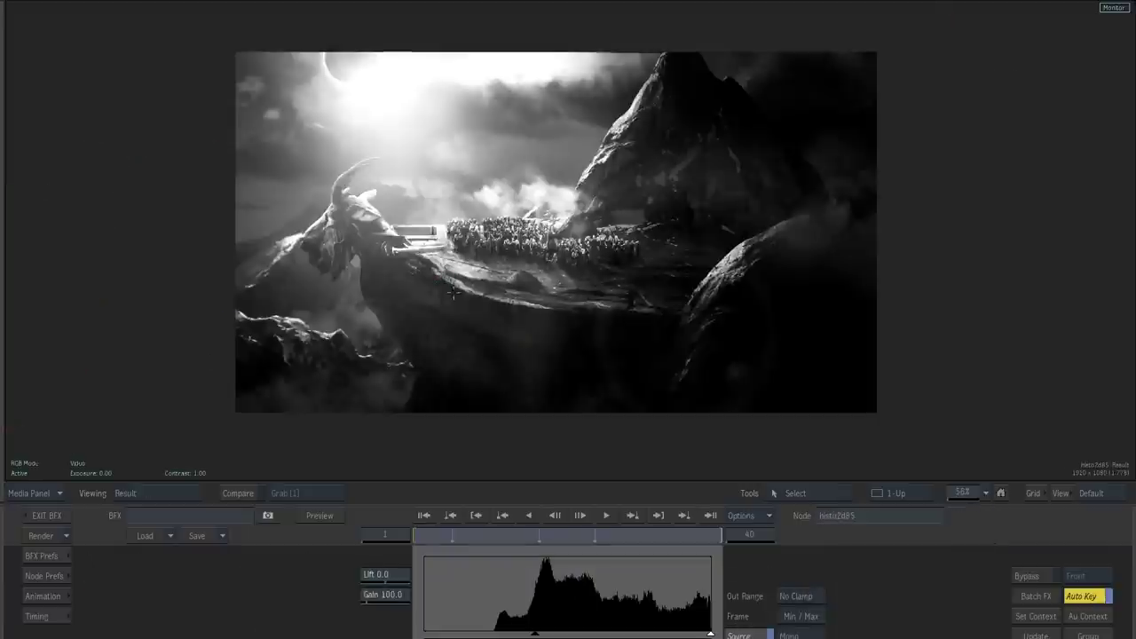
key("F4")
left_click(497, 273)
double_click(497, 273)
key("Escape")
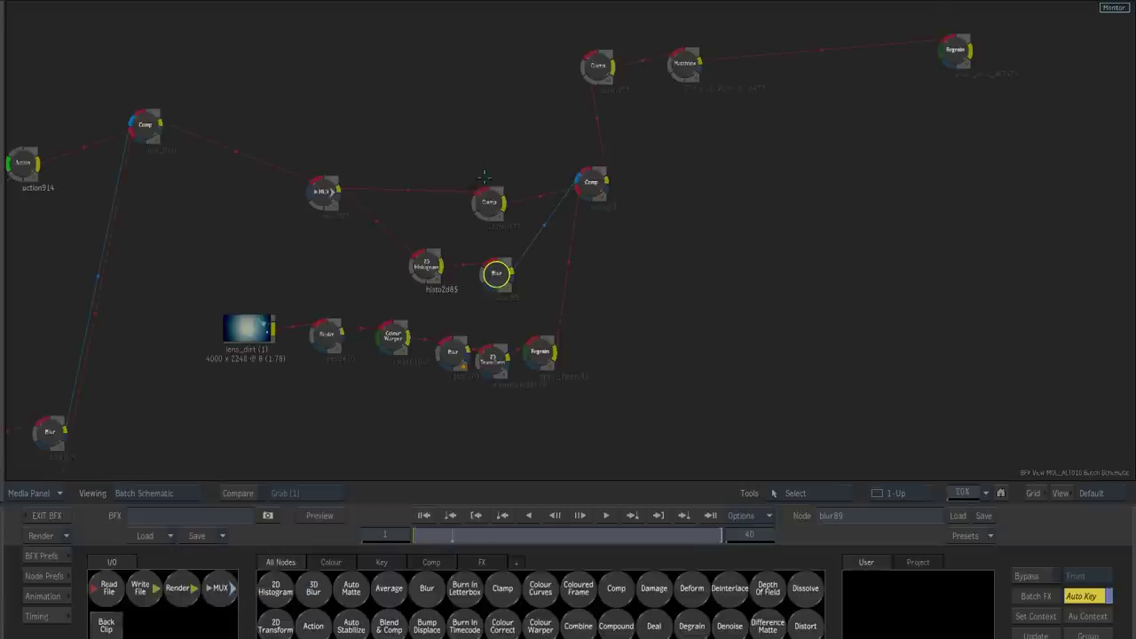
- Check the clamp node feeding the comp and the heavy grain result at the end of the lens_dirt branch
double_click(488, 202)
key("Escape")
double_click(541, 352)
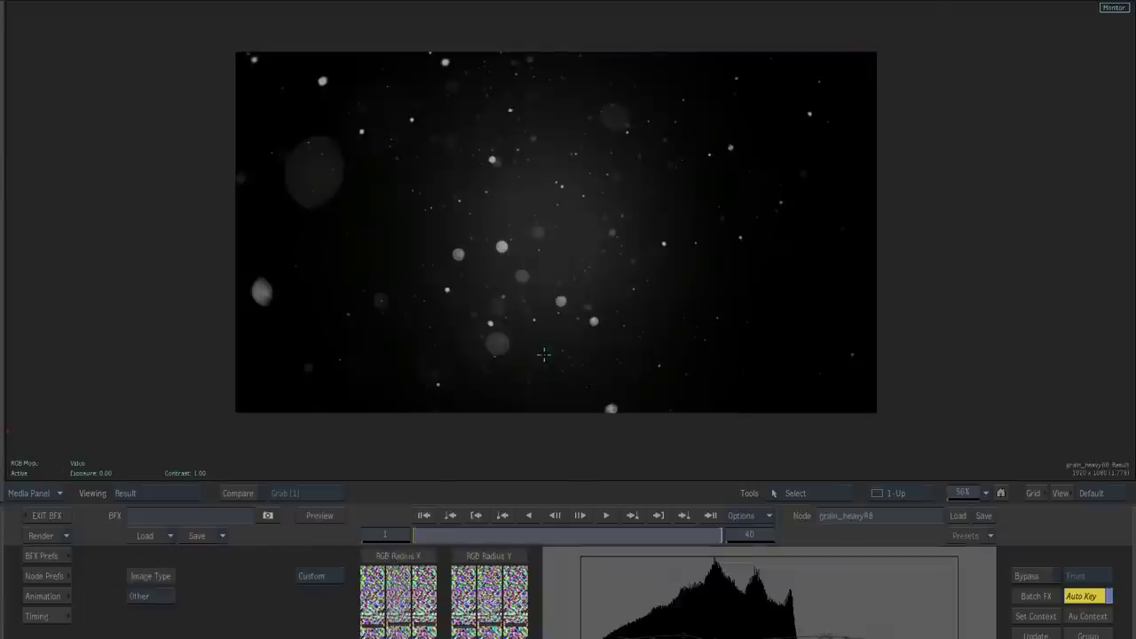
key("F4")
- Examine the result of the comp that screens the grained lens dirt over the mountain shot
double_click(591, 183)
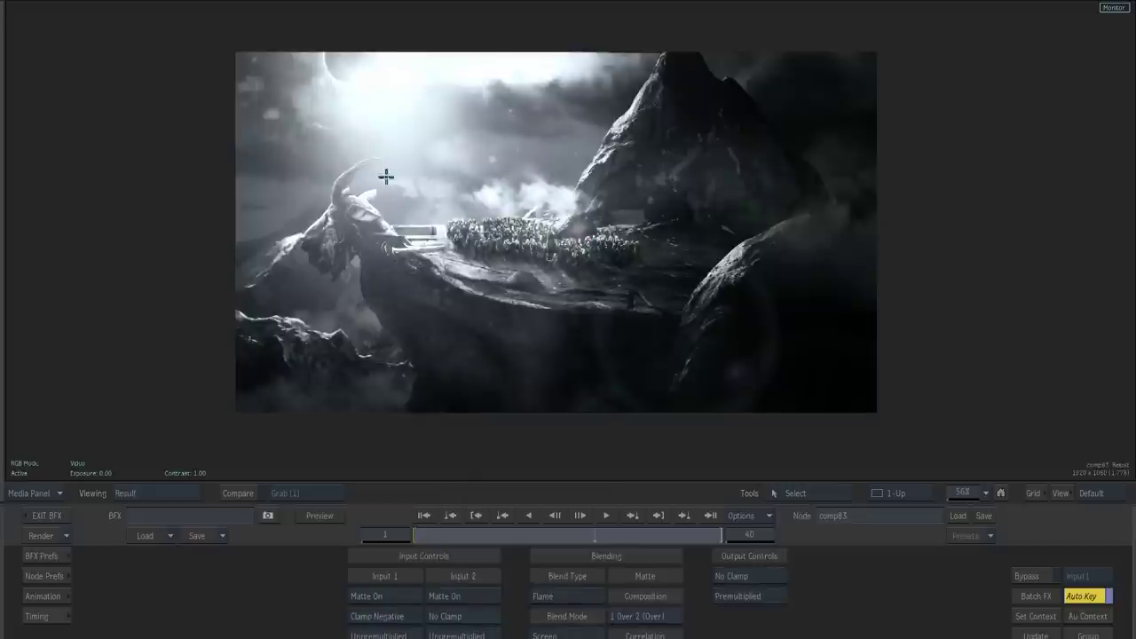
left_click_drag(466, 178, 495, 202)
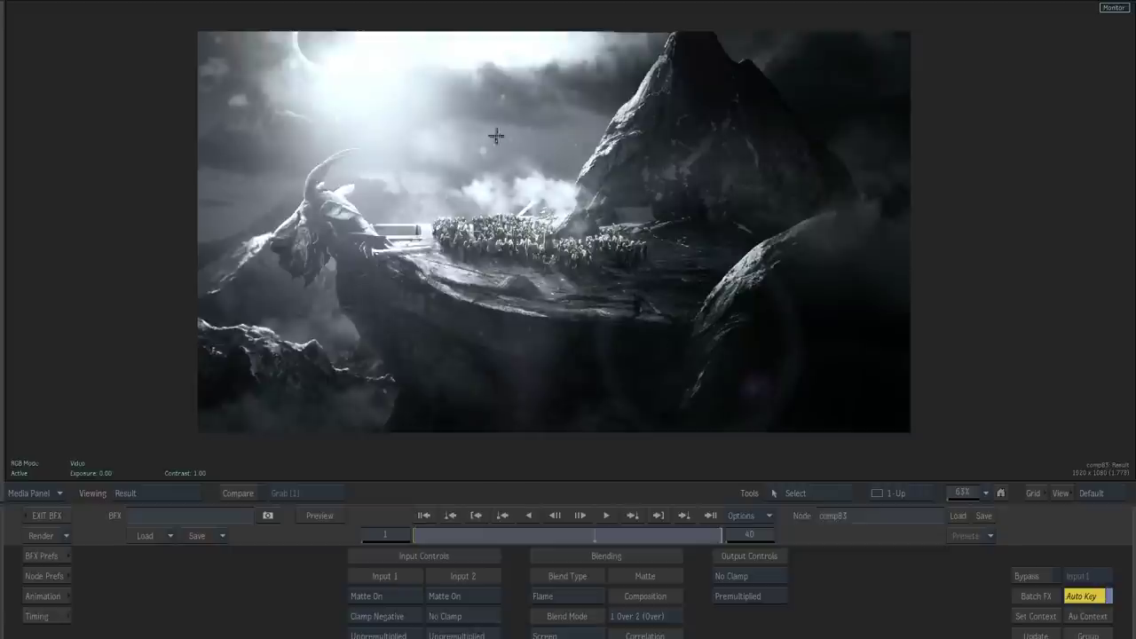
key("Escape")
- Follow the tree to the final MOL_ALT010 node, inspect its result at 100% zoom, and exit Batch FX
left_click_drag(731, 226, 591, 311)
left_click(468, 156)
left_click_drag(614, 213, 417, 173)
left_click_drag(406, 115, 648, 430)
key("F4")
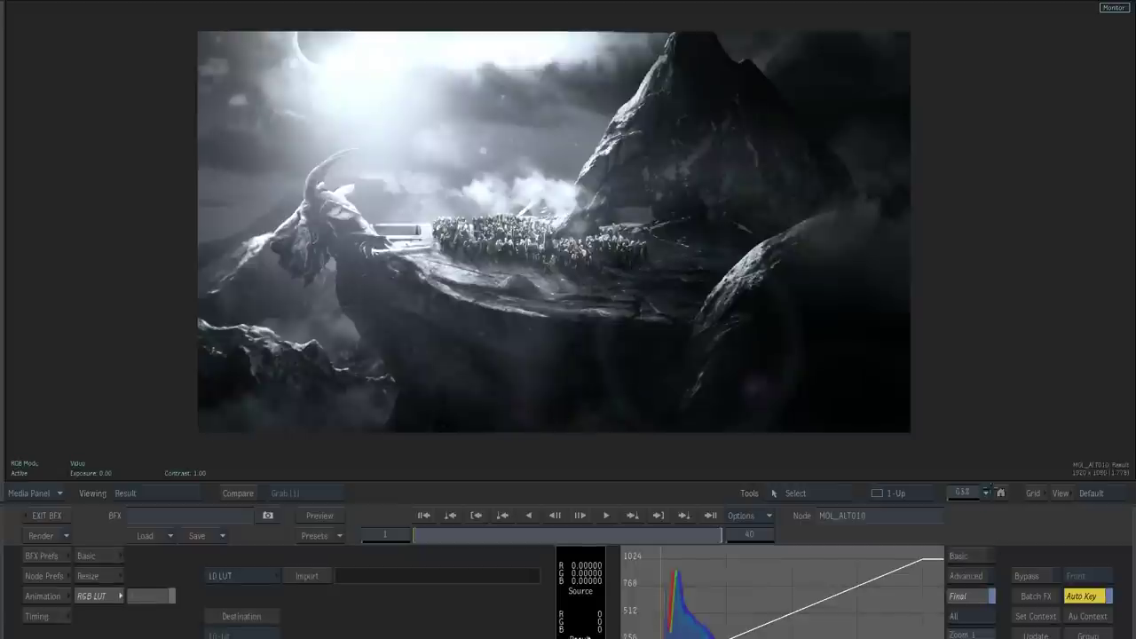
left_click(987, 492)
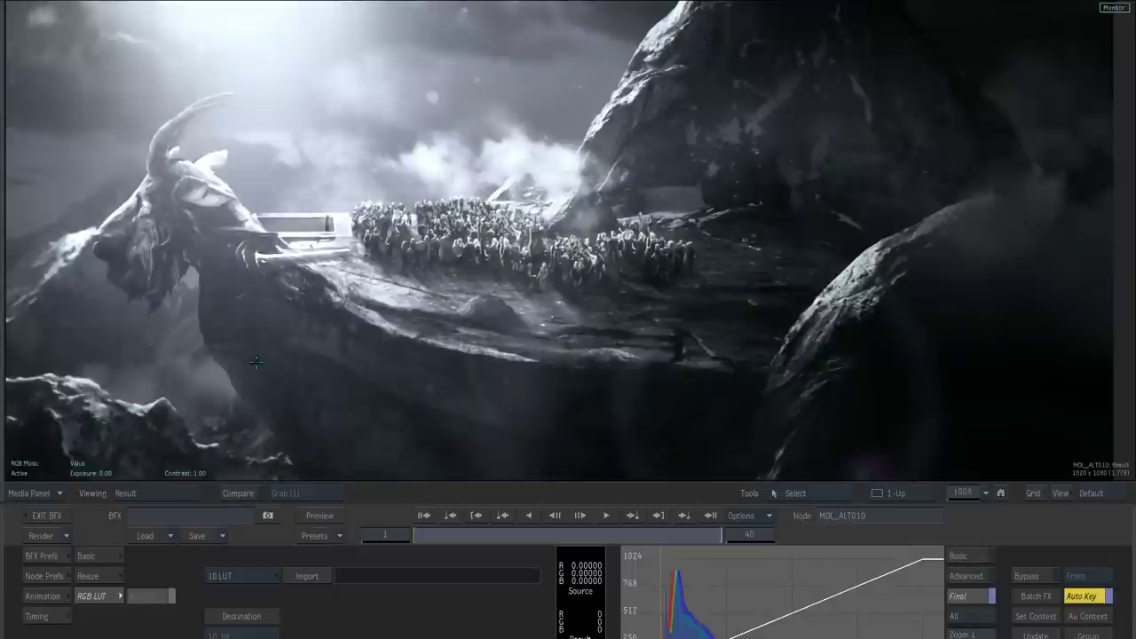
left_click(36, 513)
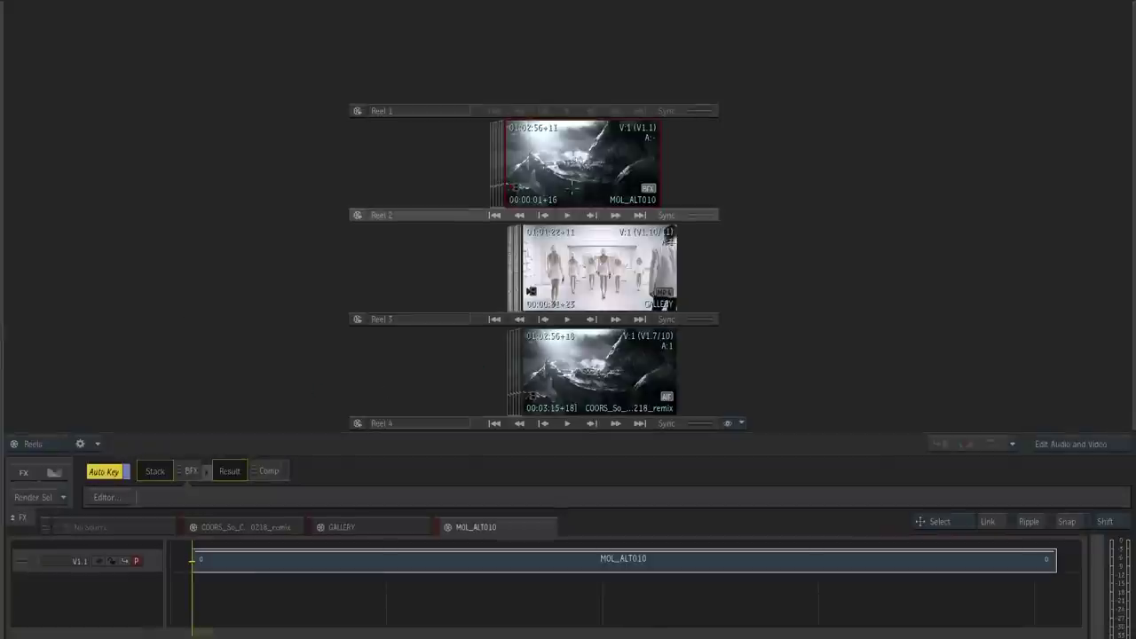
- Remove the MOL_ALT010 clip from its reel and open the COORS remix sequence with the player above its full timeline
left_click_drag(579, 162, 521, 552)
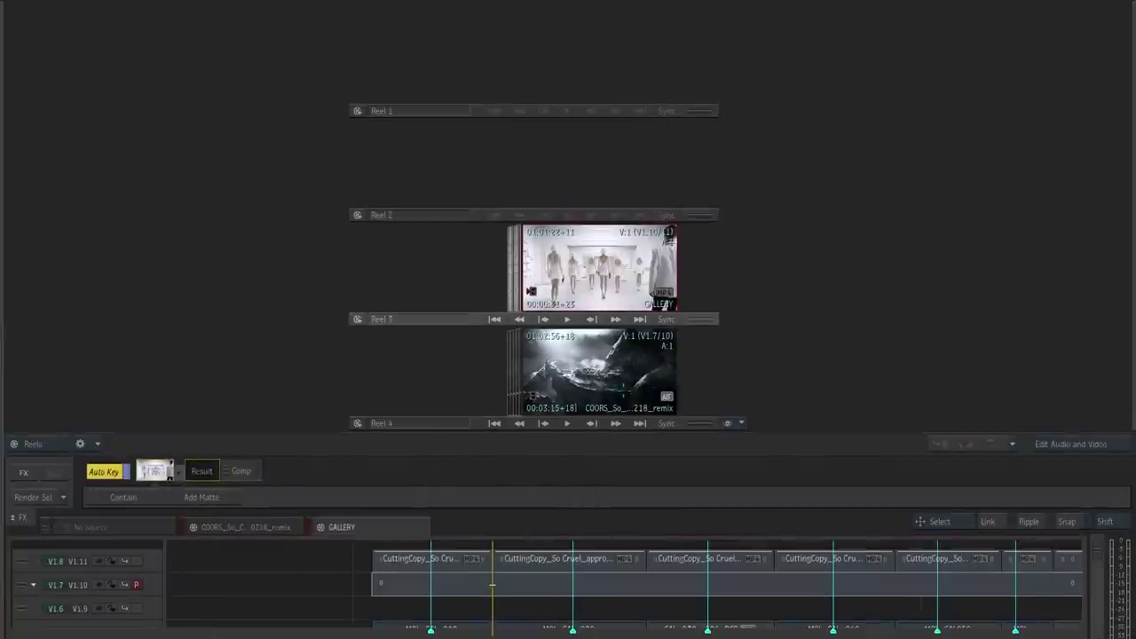
double_click(614, 381)
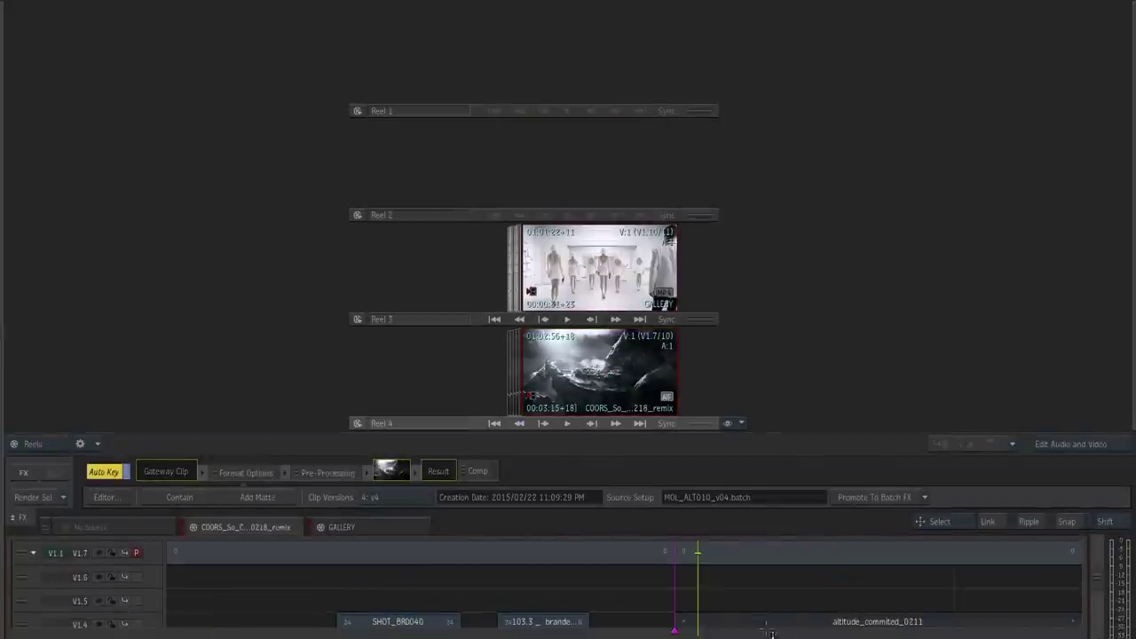
left_click(1083, 636)
left_click_drag(306, 527, 296, 361)
left_click(41, 277)
left_click(41, 214)
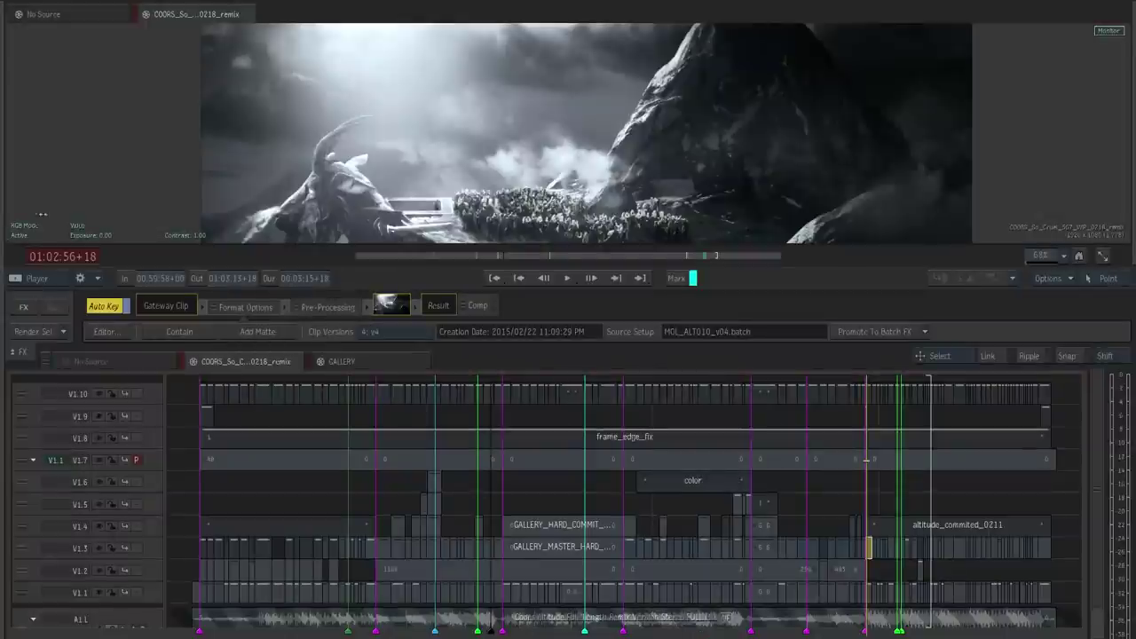
- Scrub the COORS remix timeline through the opening white-room section, stopping at 01:00:18+06
left_click(866, 459)
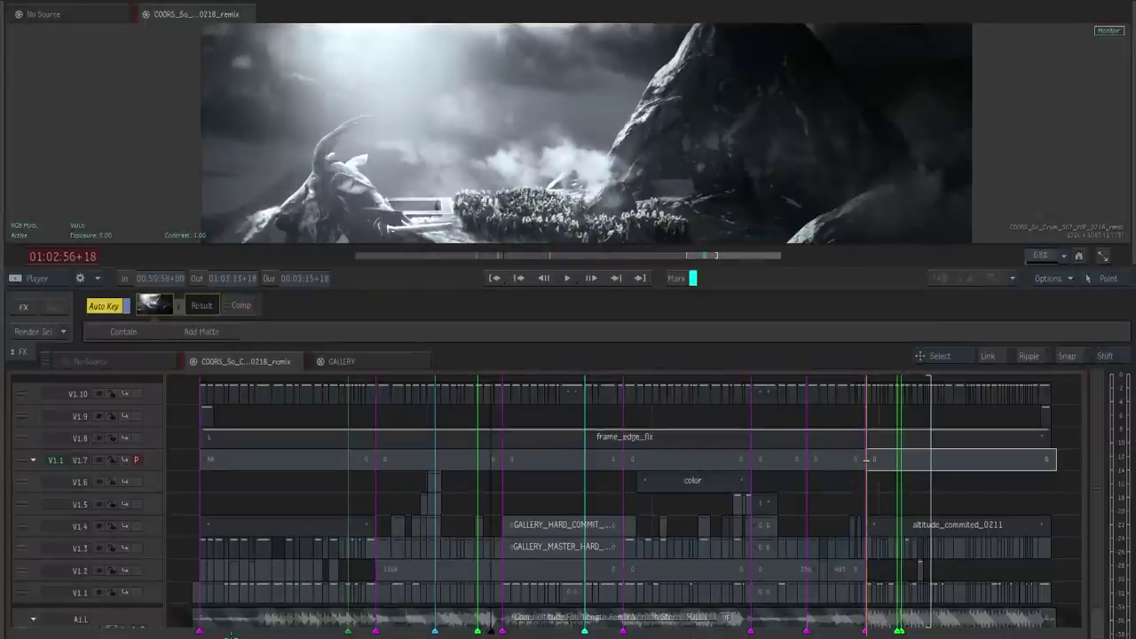
left_click_drag(231, 635, 250, 634)
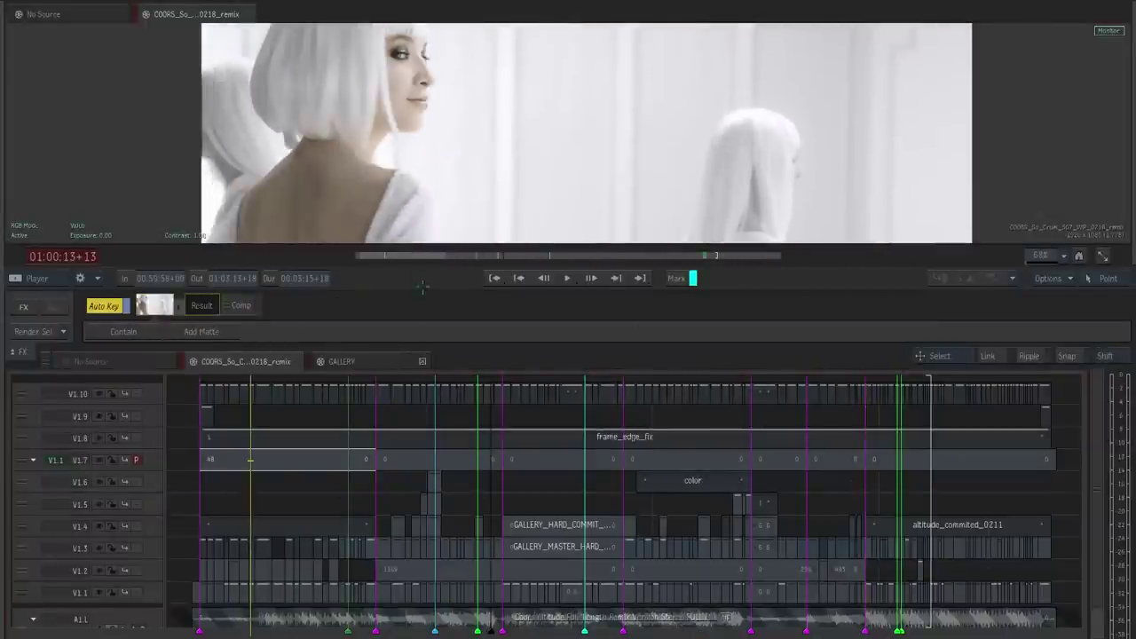
left_click_drag(422, 286, 422, 312)
left_click_drag(226, 636, 224, 636)
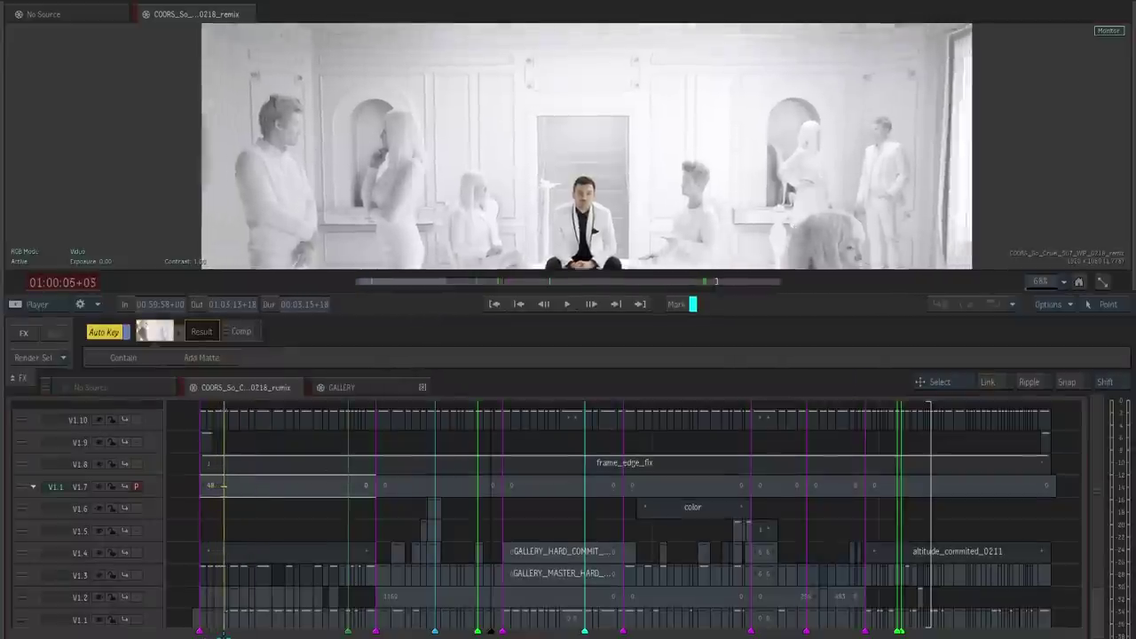
left_click_drag(224, 485, 268, 486)
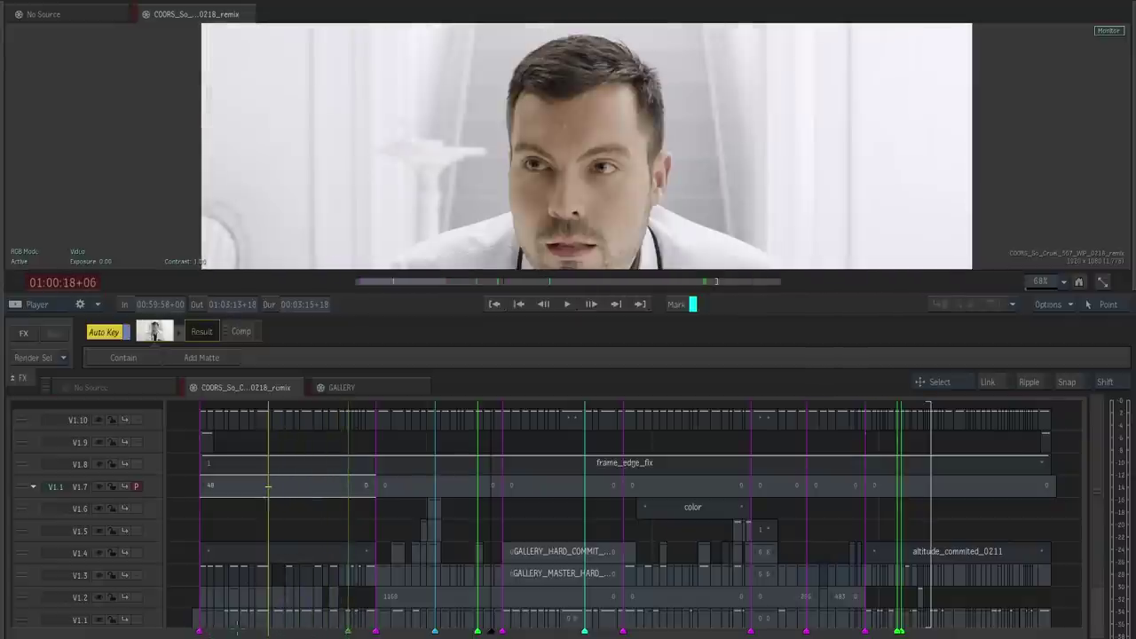